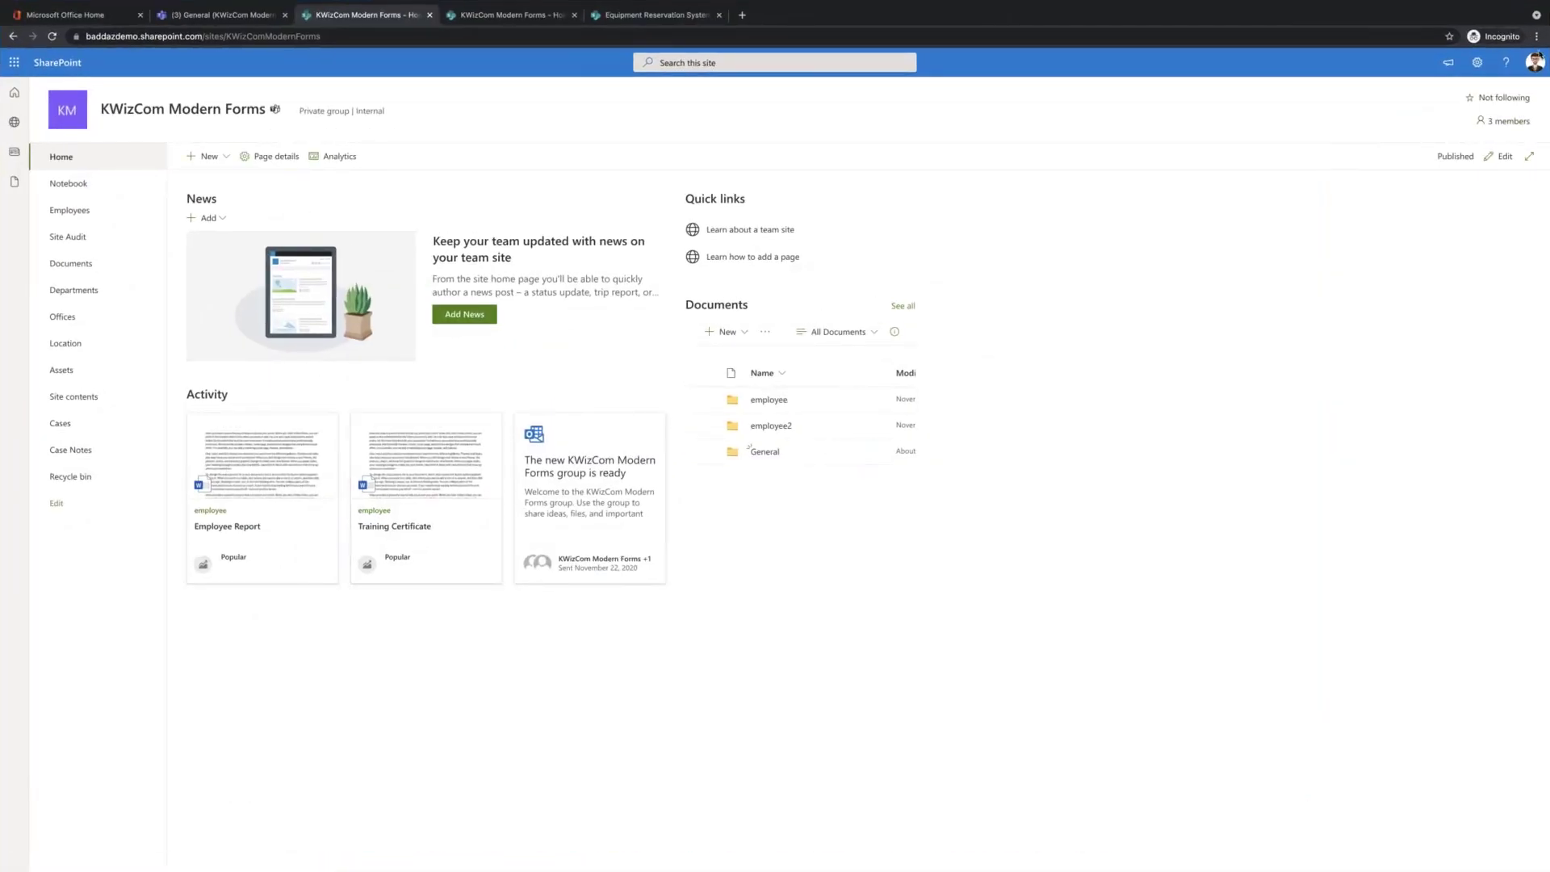
- Increase the browser's page zoom so the site's home page is displayed larger
click(1536, 37)
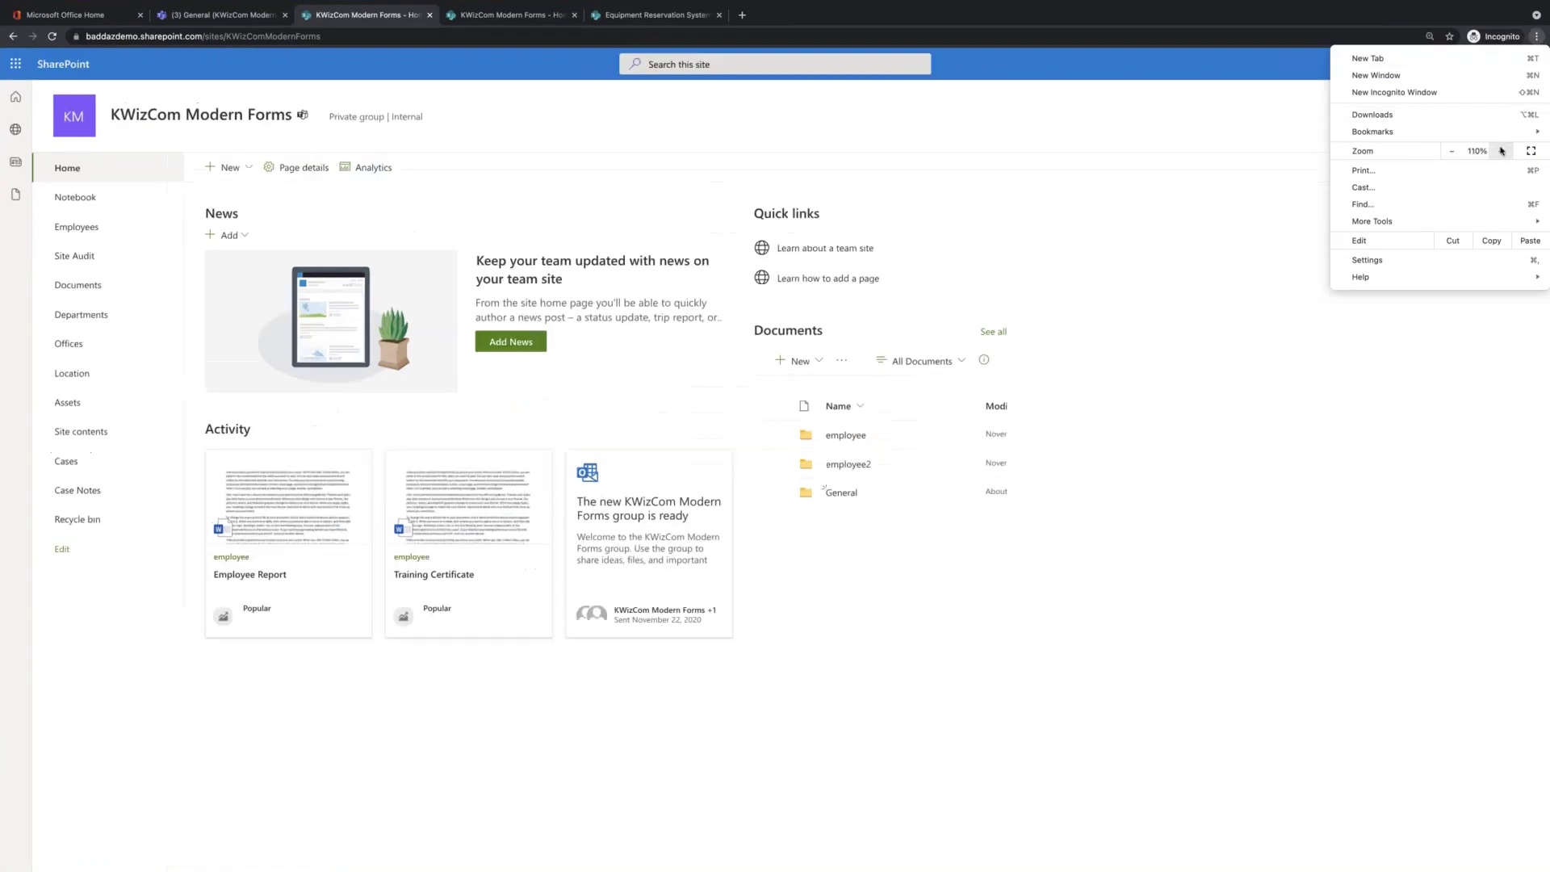
click(1501, 150)
click(654, 162)
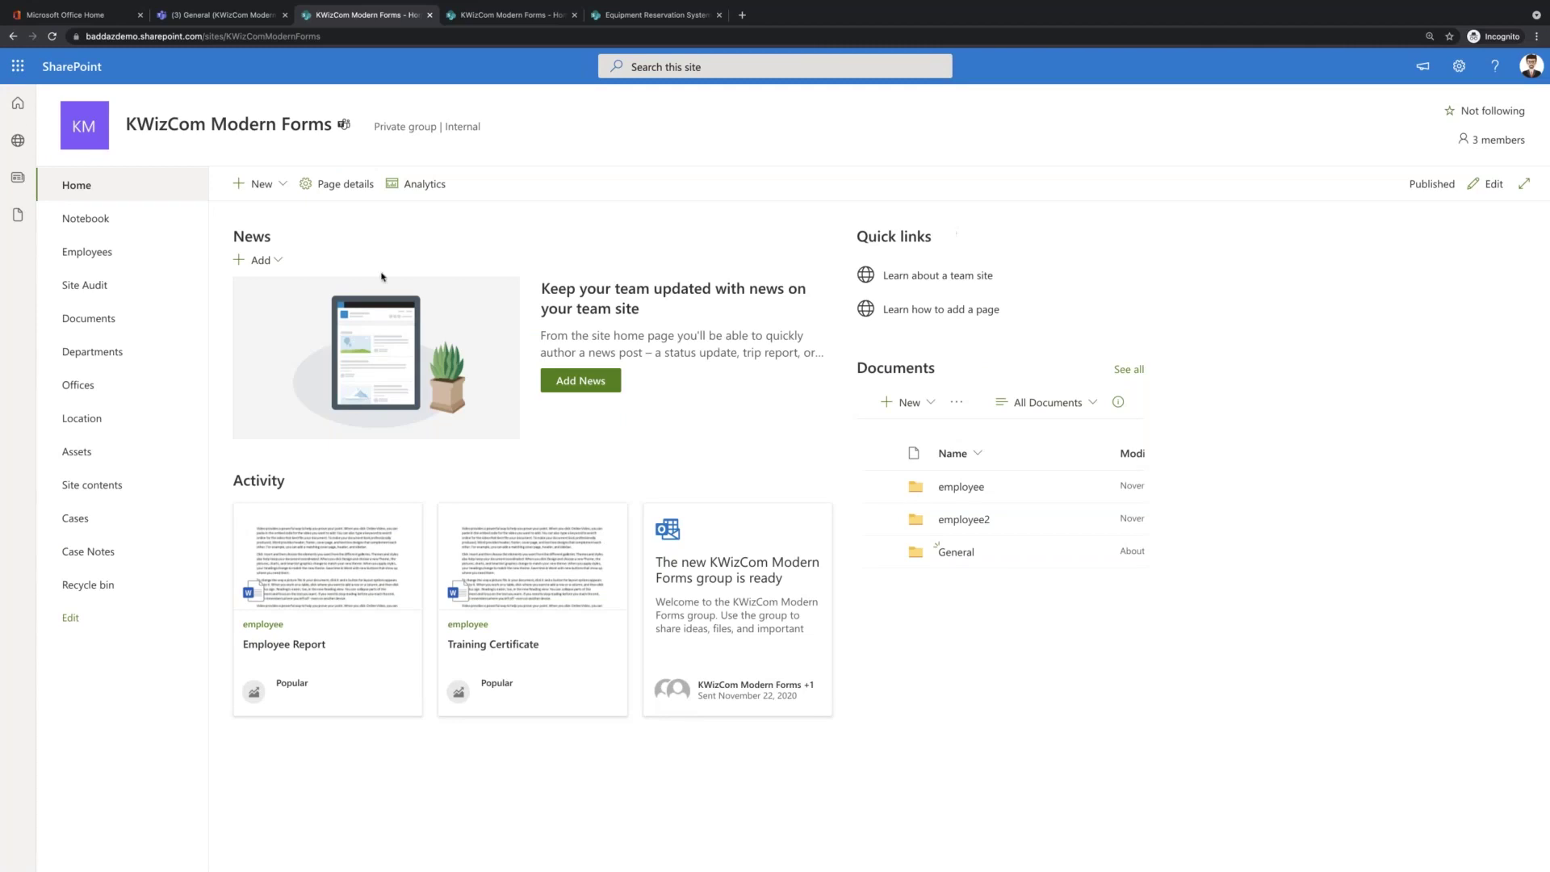
- Open the Cases list's new item form, check its Raised By people picker, and cancel the form
click(111, 523)
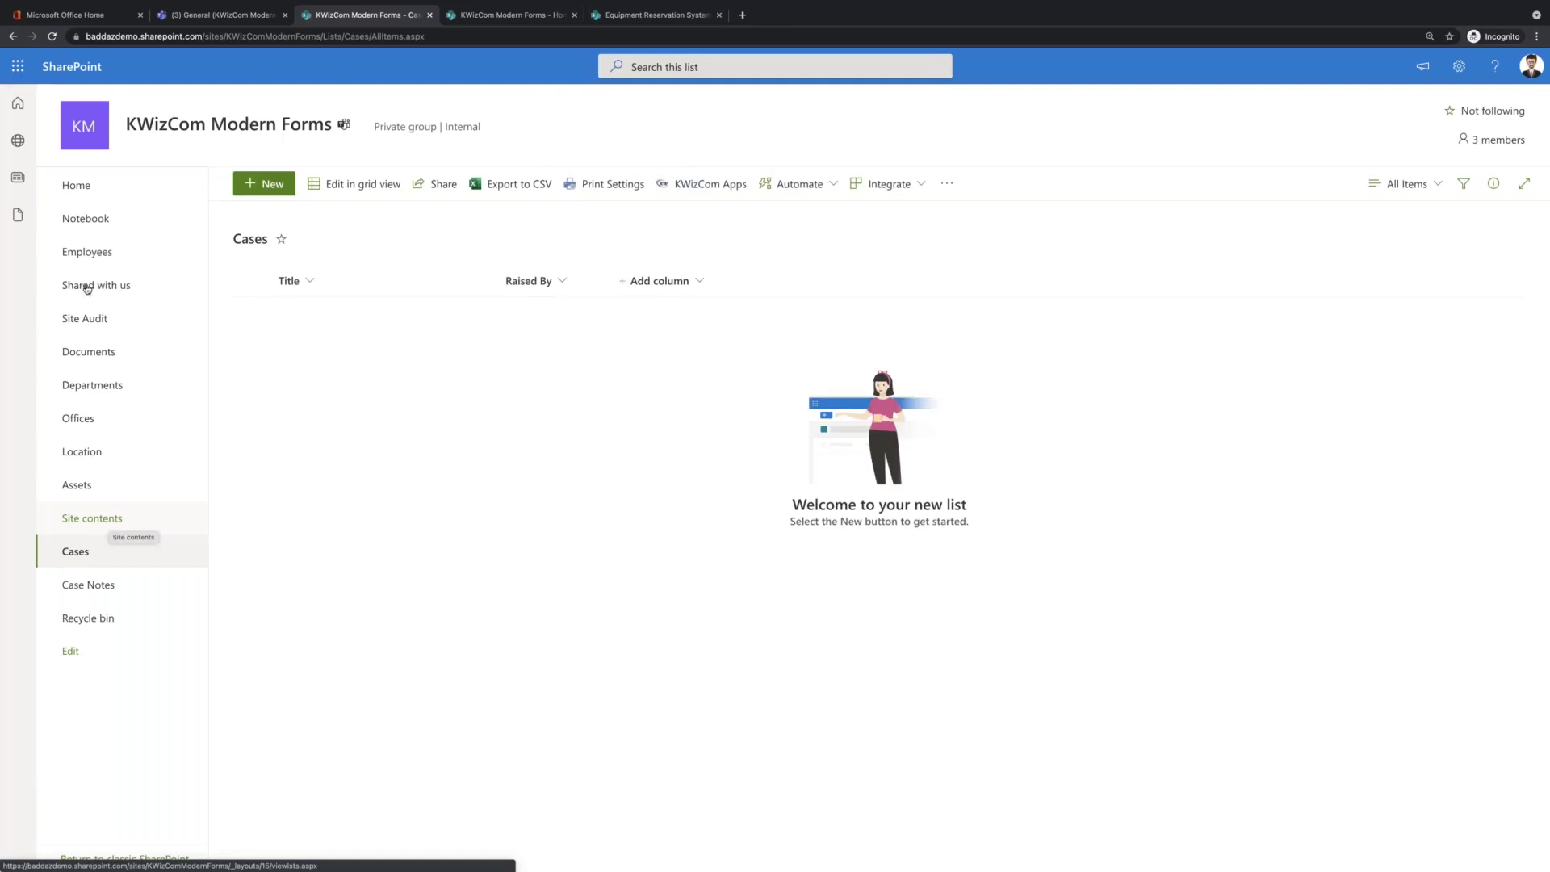
click(264, 184)
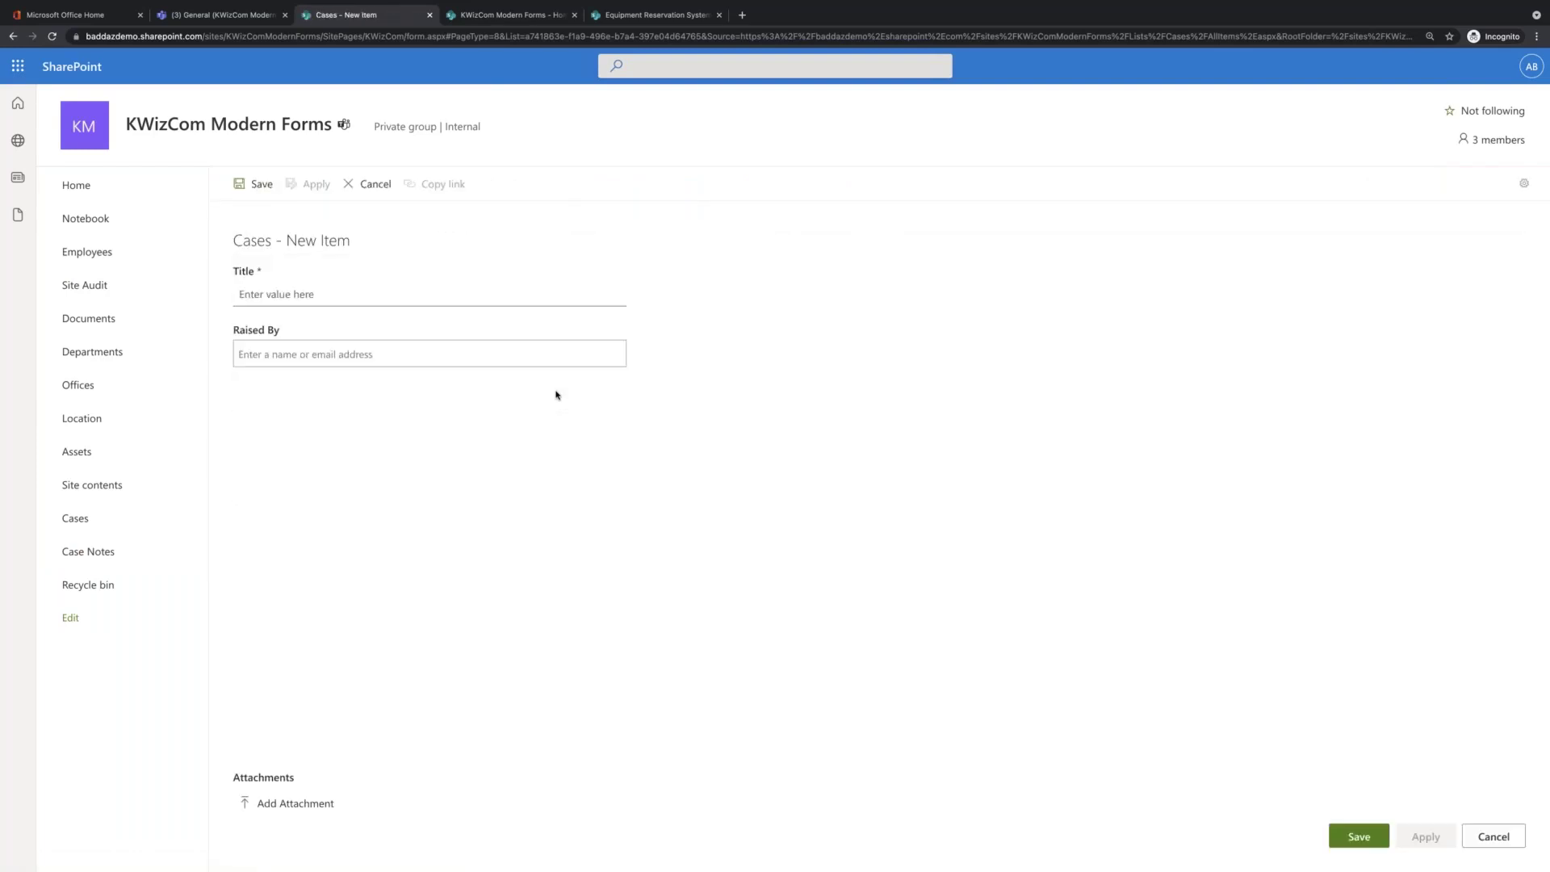
click(350, 353)
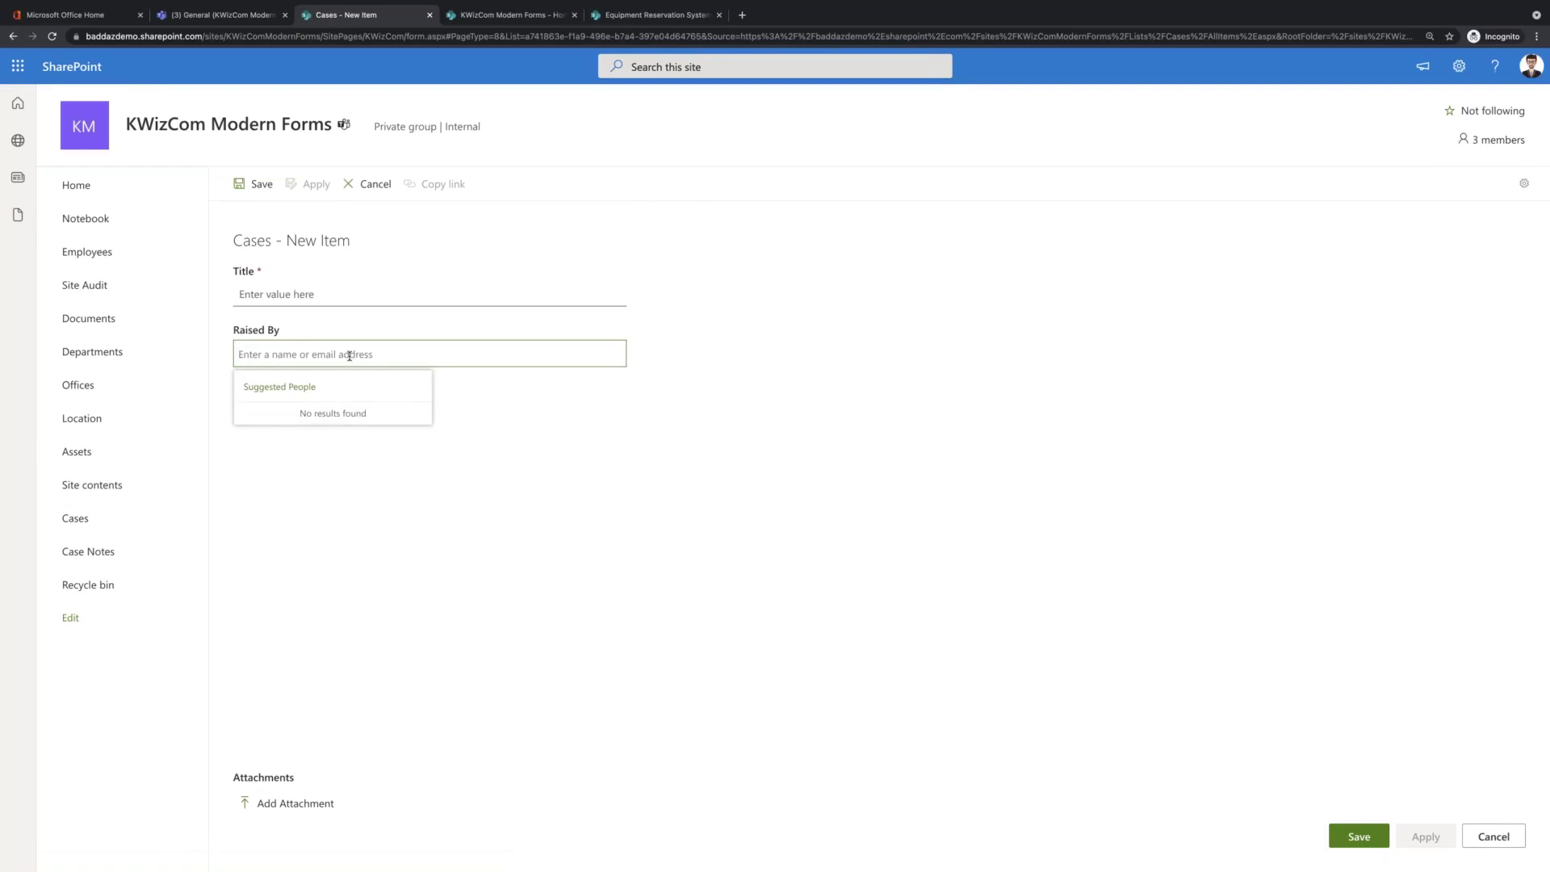
click(1492, 835)
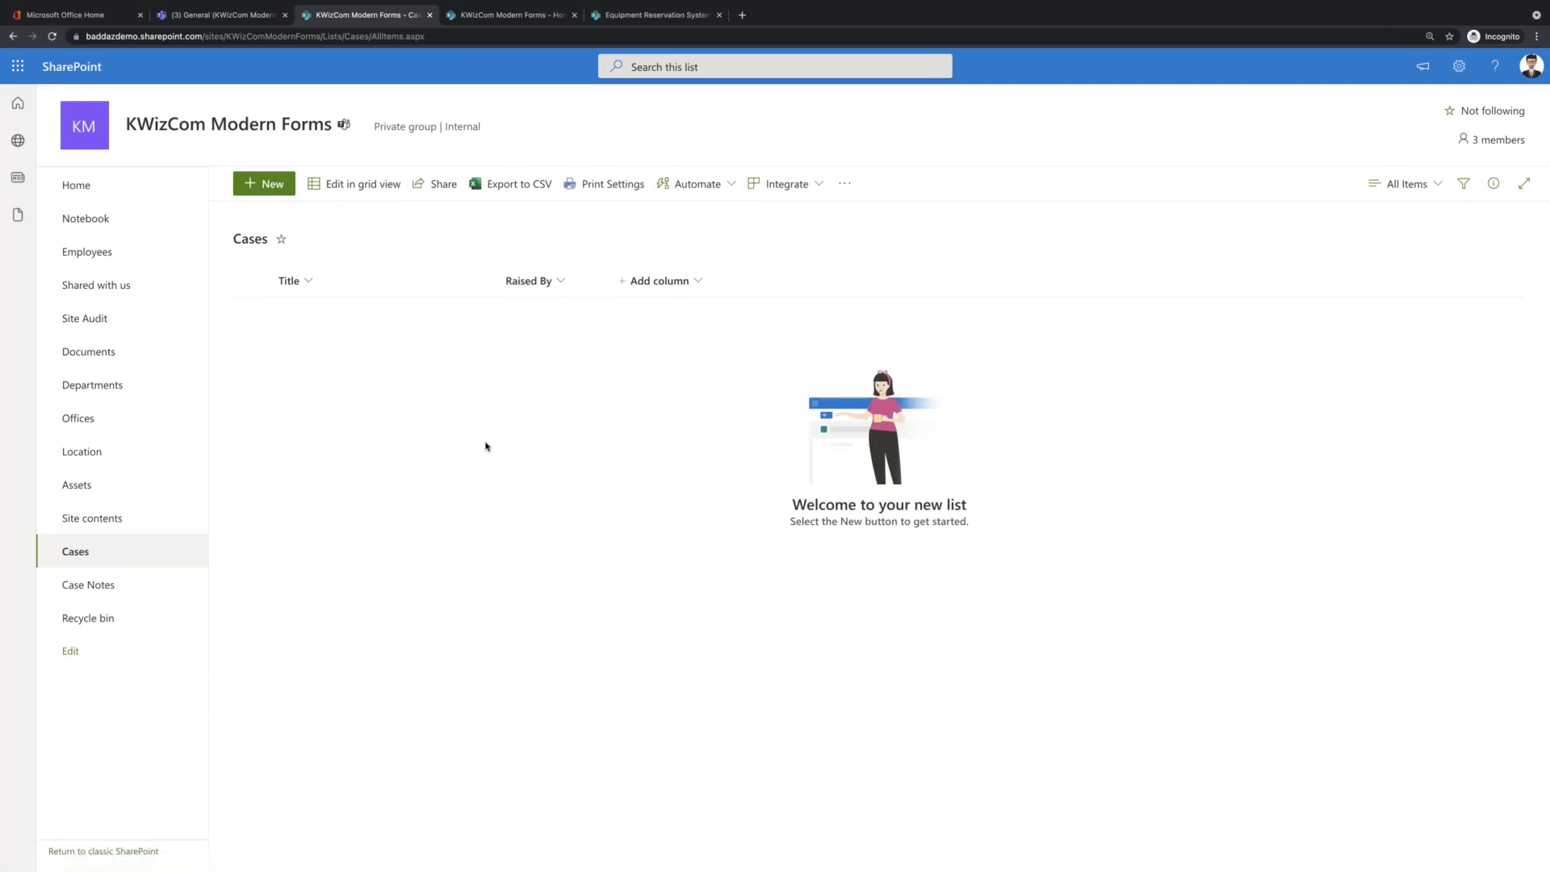
- Review the items in the Offices list and the Location list
click(101, 430)
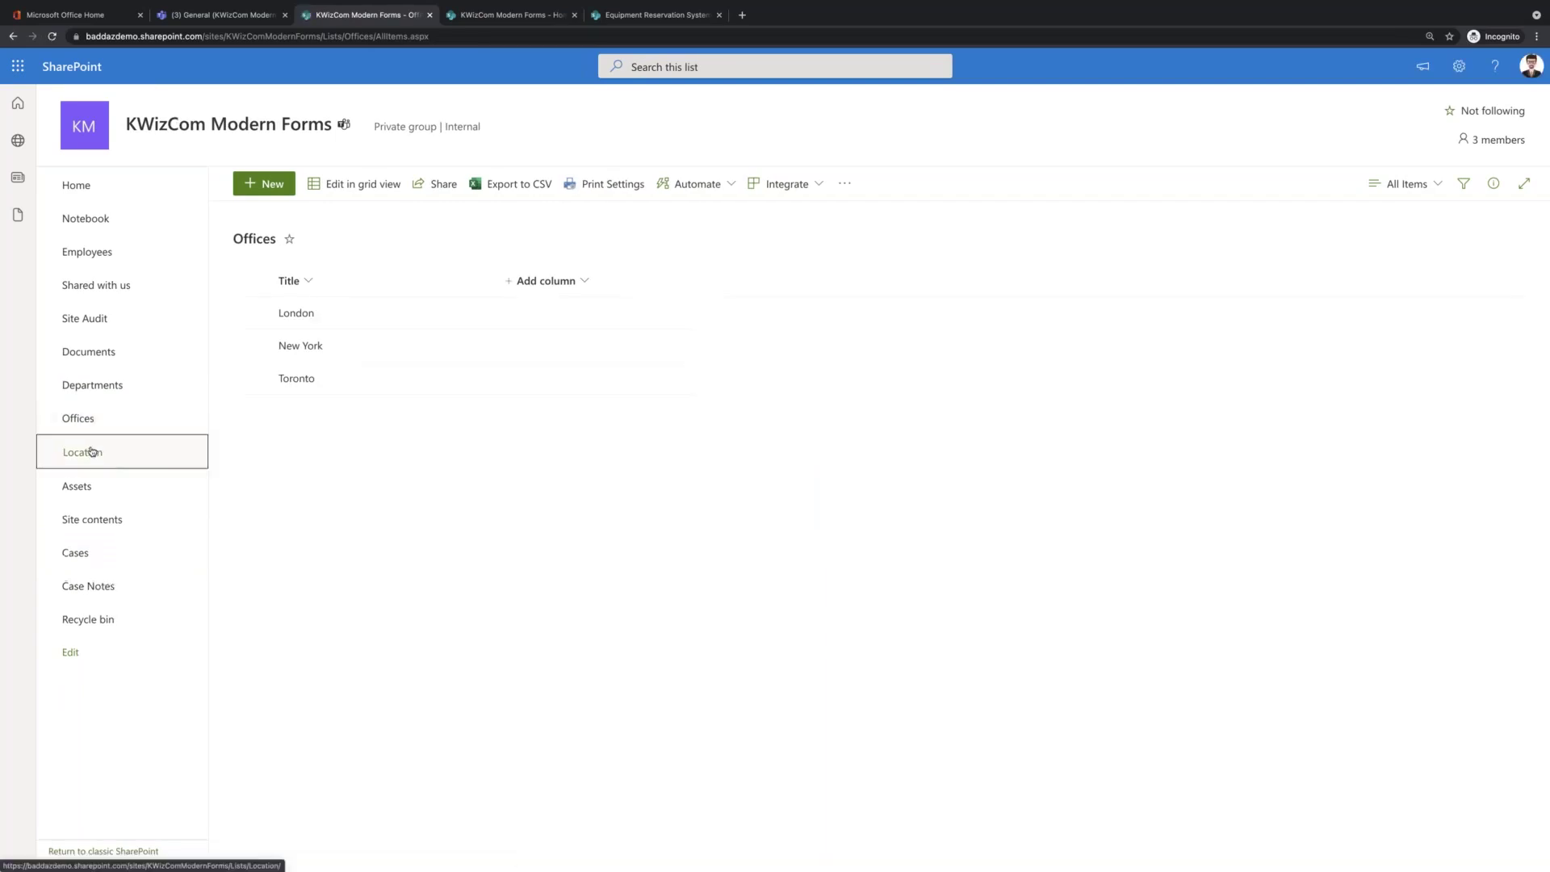
click(92, 452)
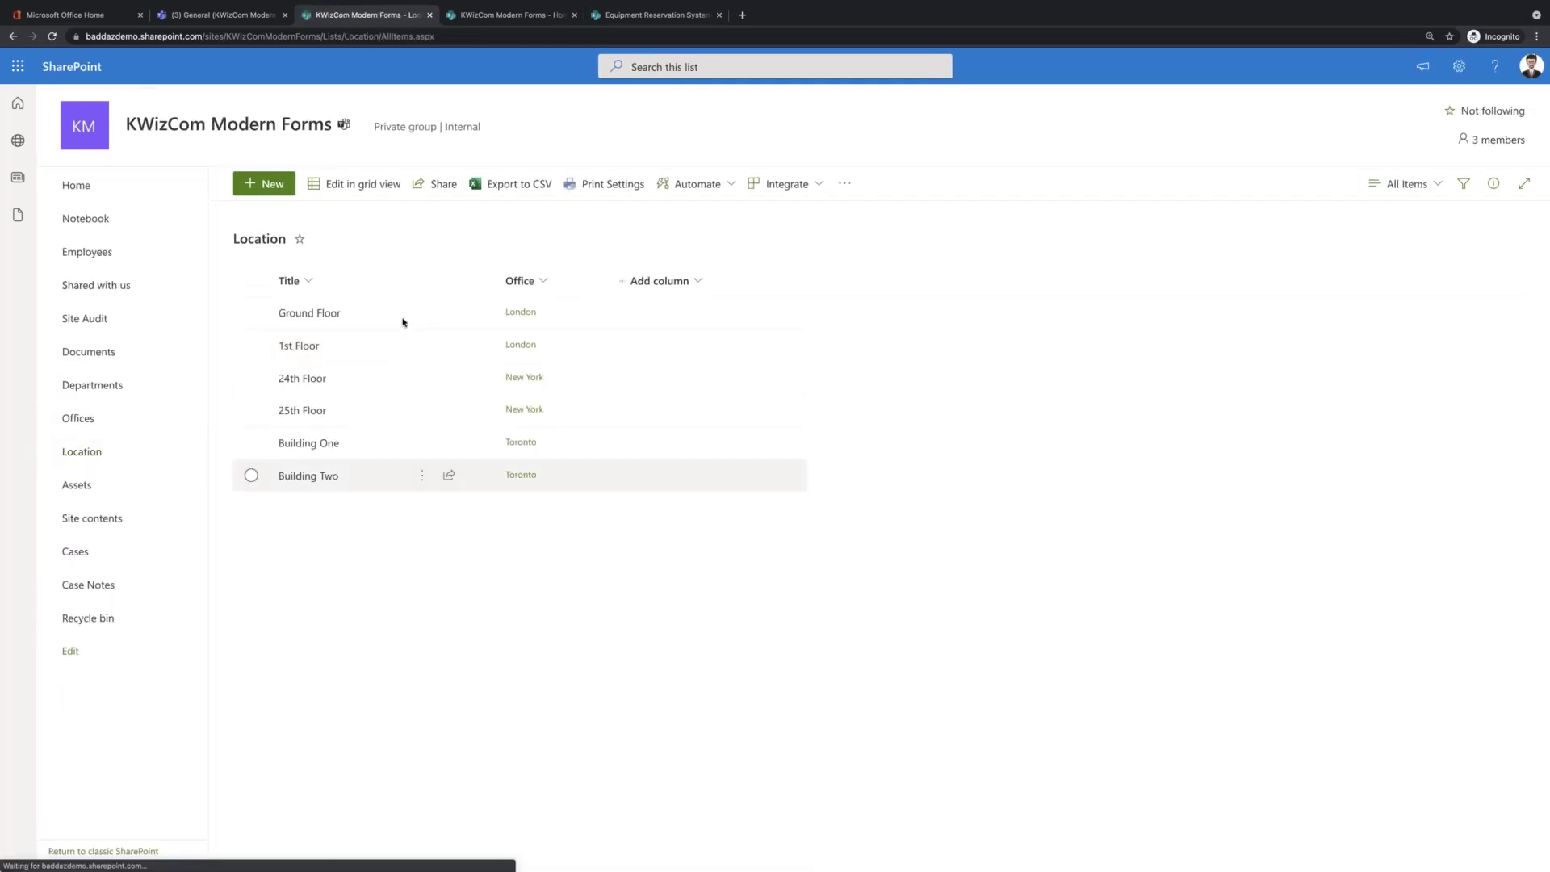
- Open a new item form in the Cases list and go to its KWizCom app configuration
click(104, 552)
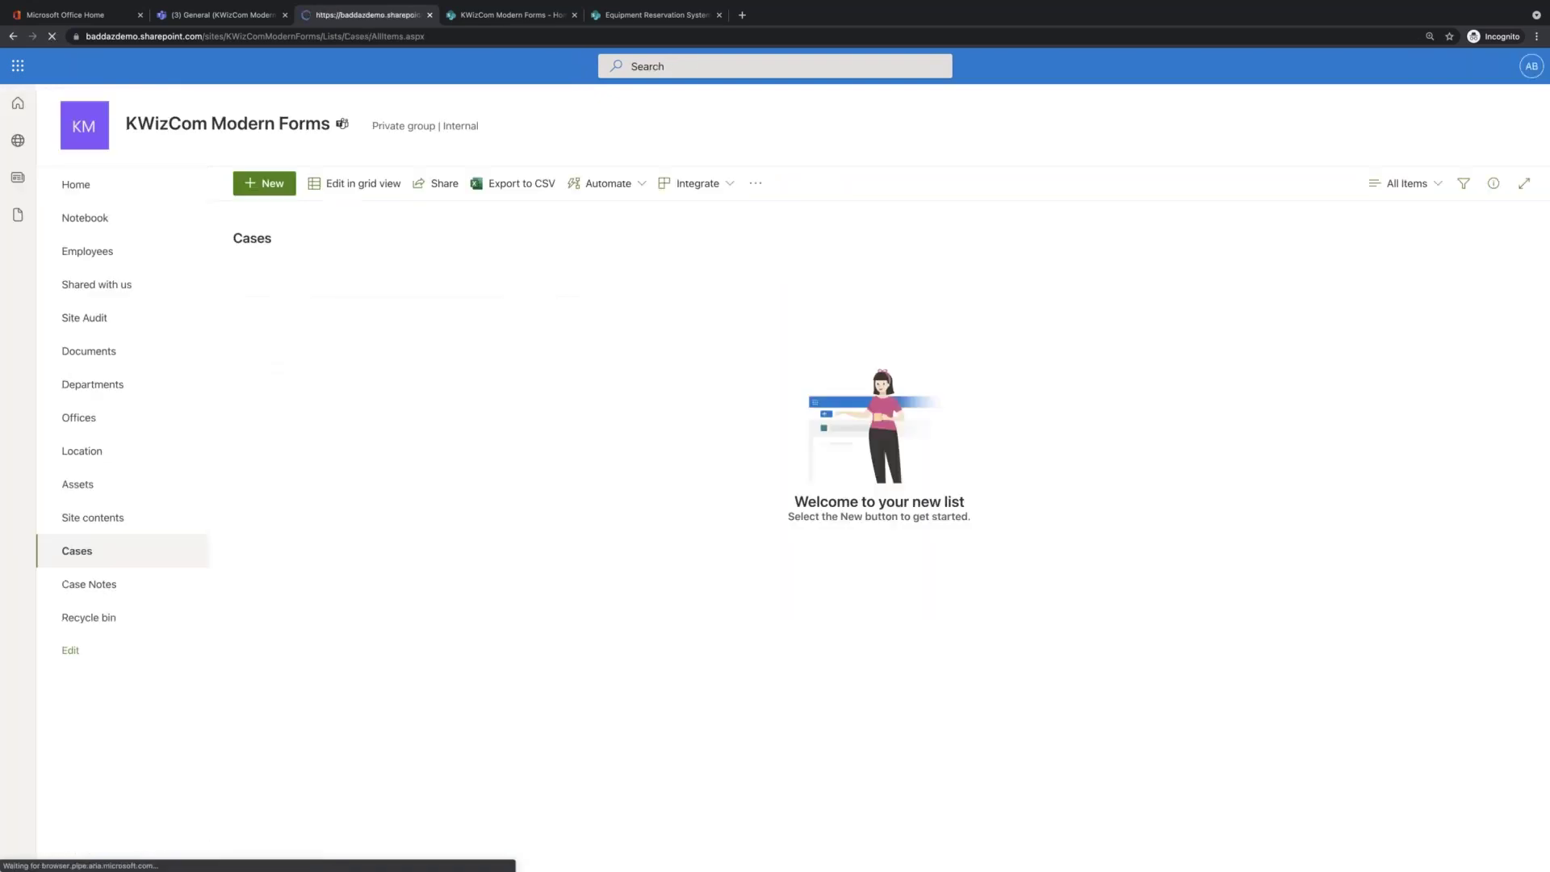
click(267, 184)
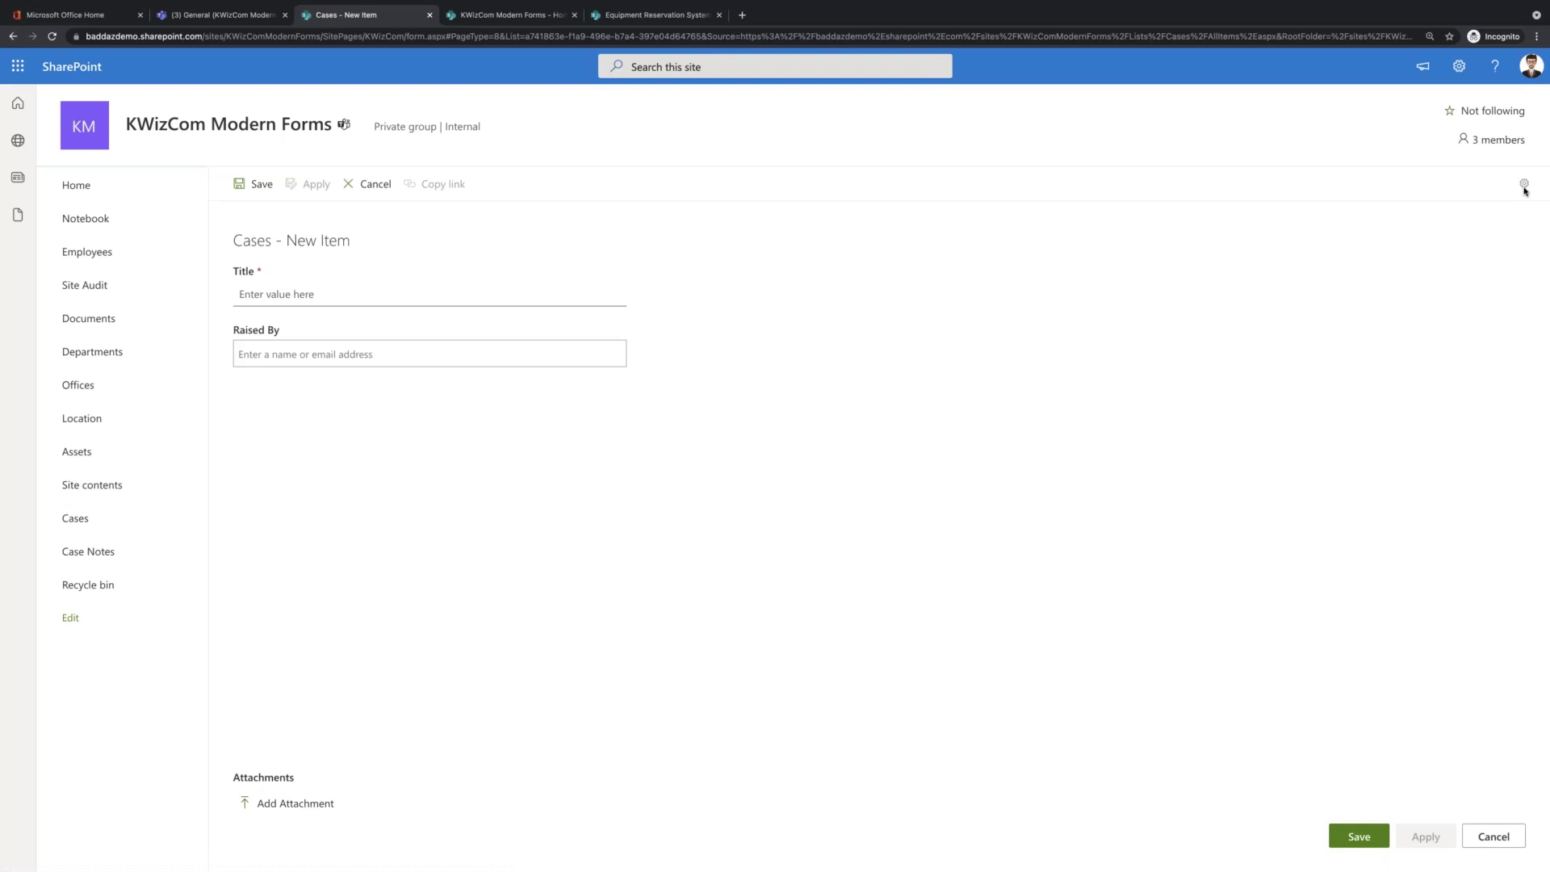
click(1524, 186)
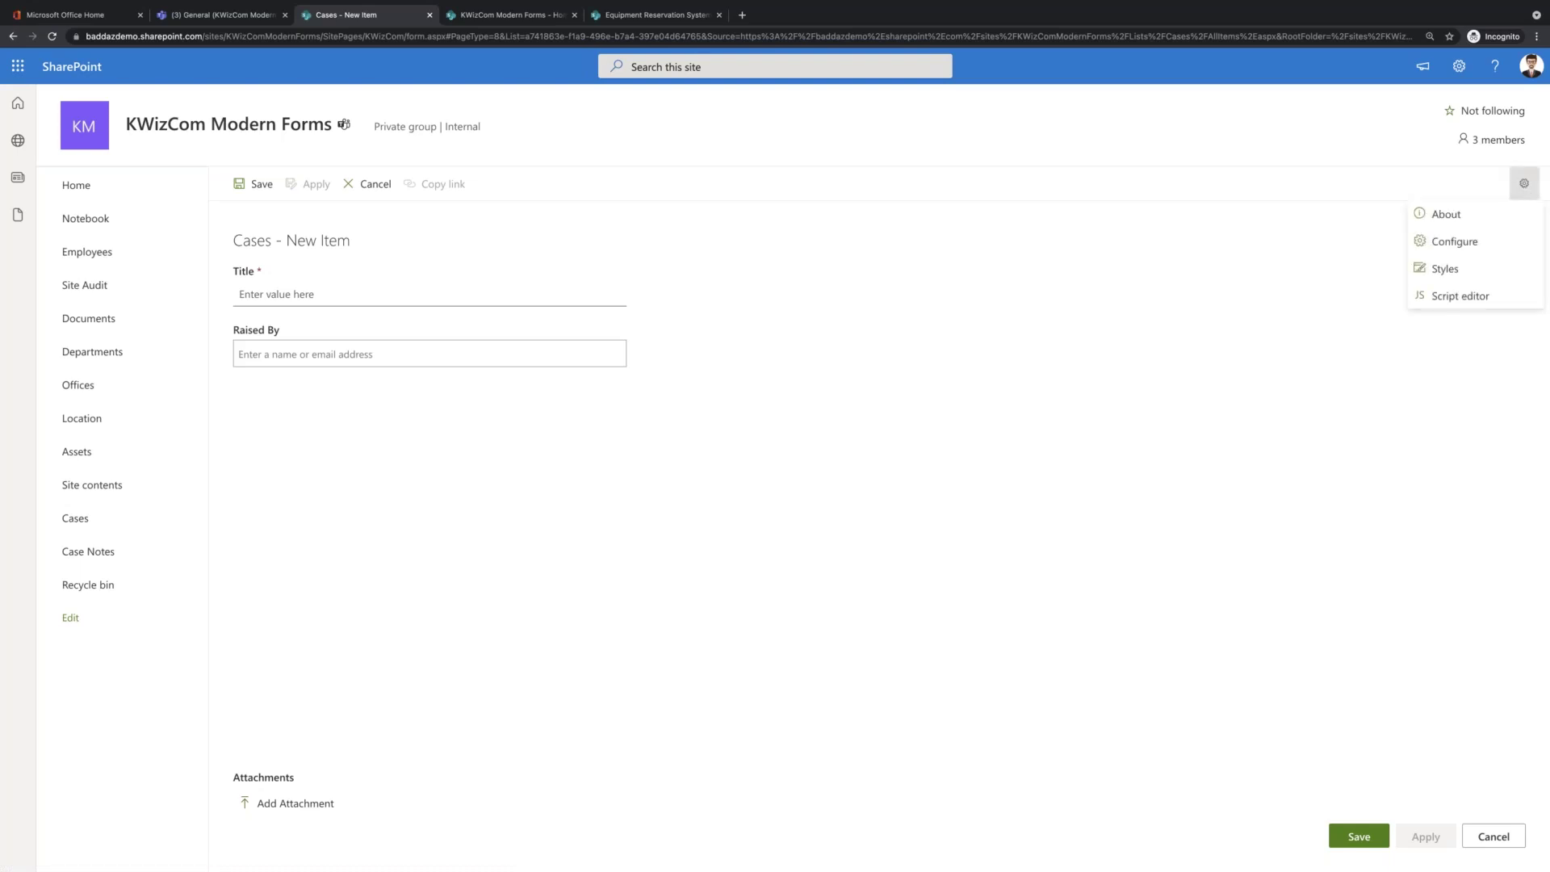
click(1469, 244)
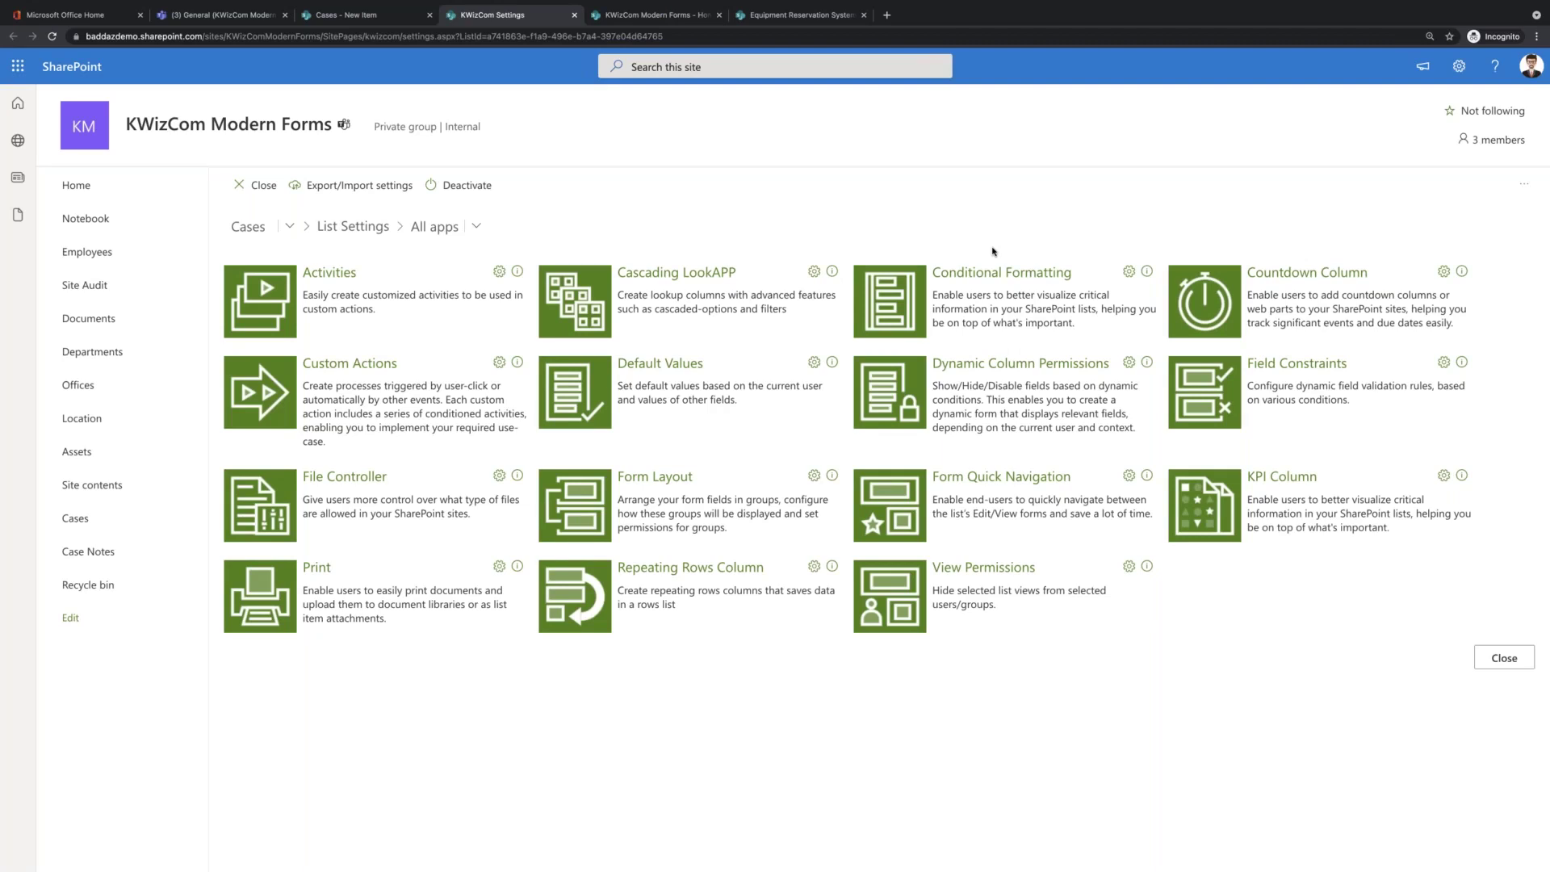
- View the Form Layout settings for the Cases list and return to the overview of all apps
click(814, 476)
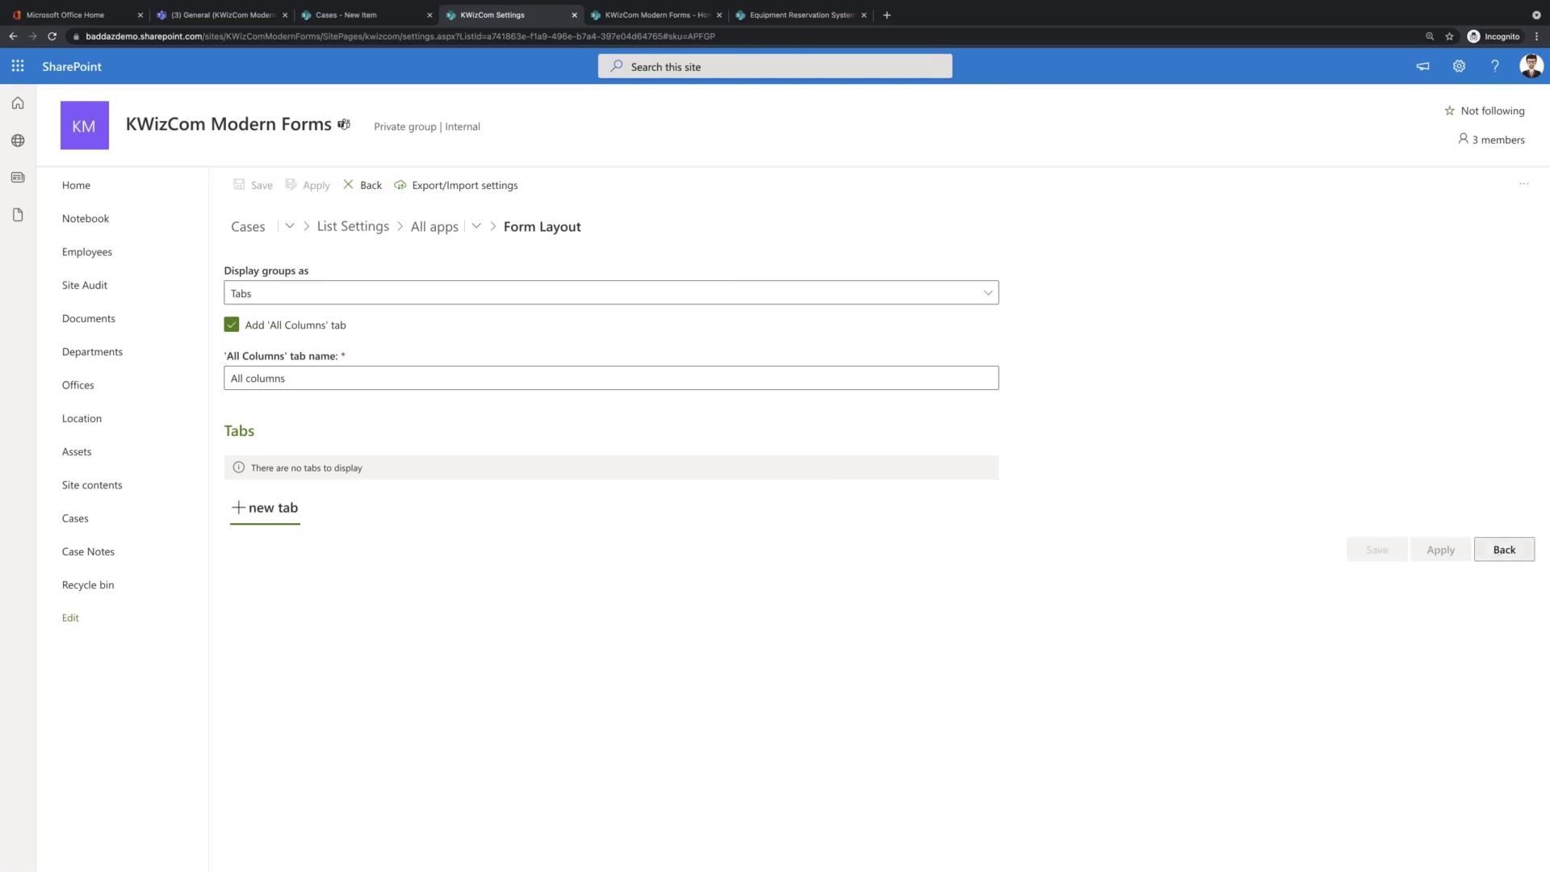
click(1498, 554)
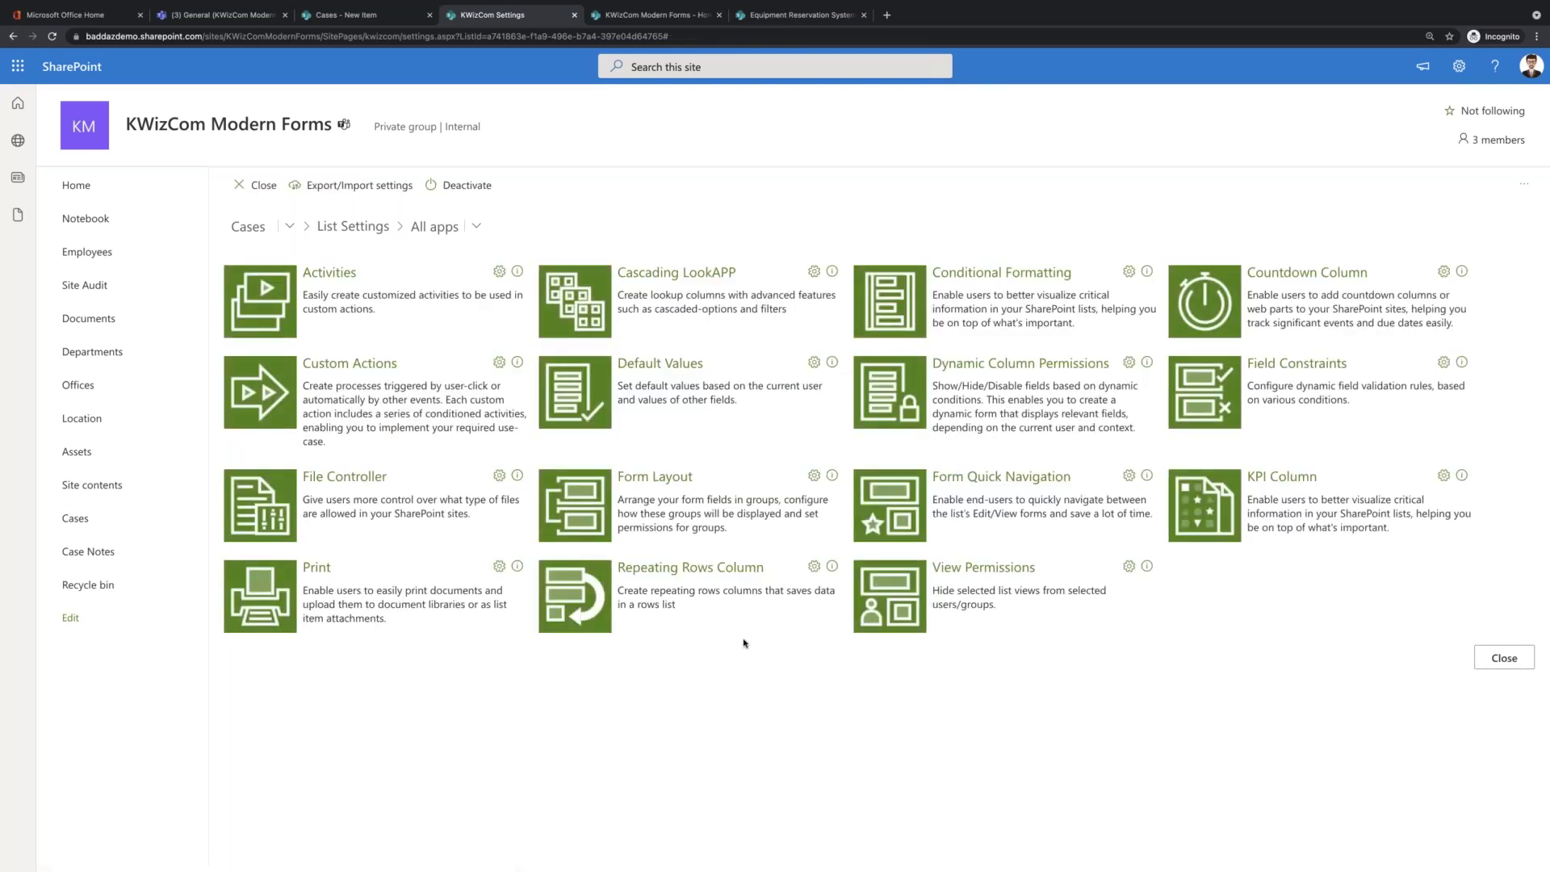
- Start a new Cascading LookAPP column named Office for the Cases list
click(813, 273)
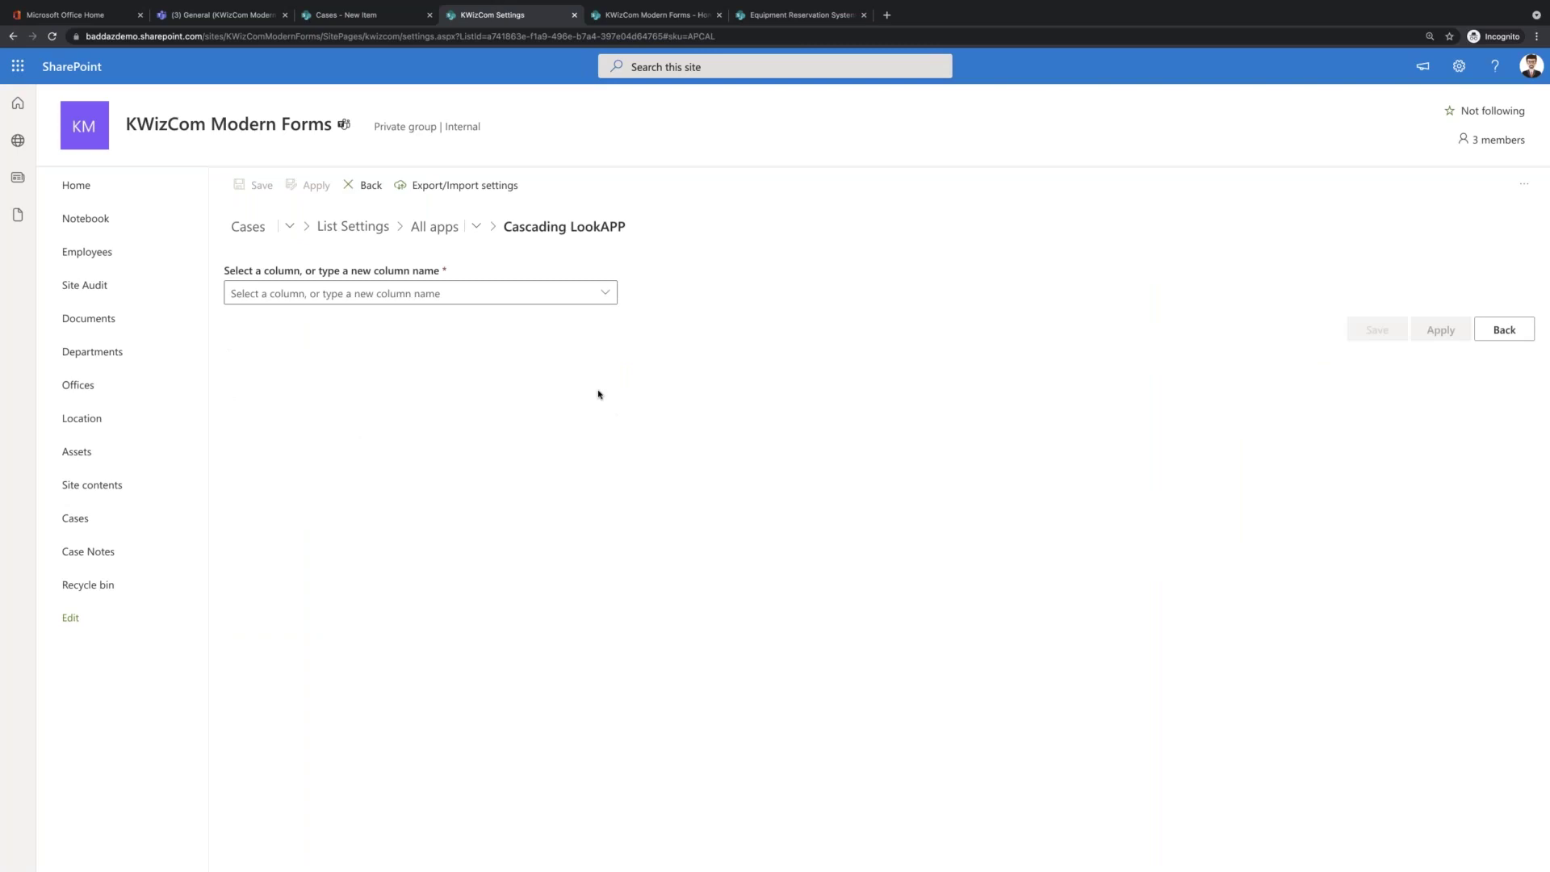
click(609, 300)
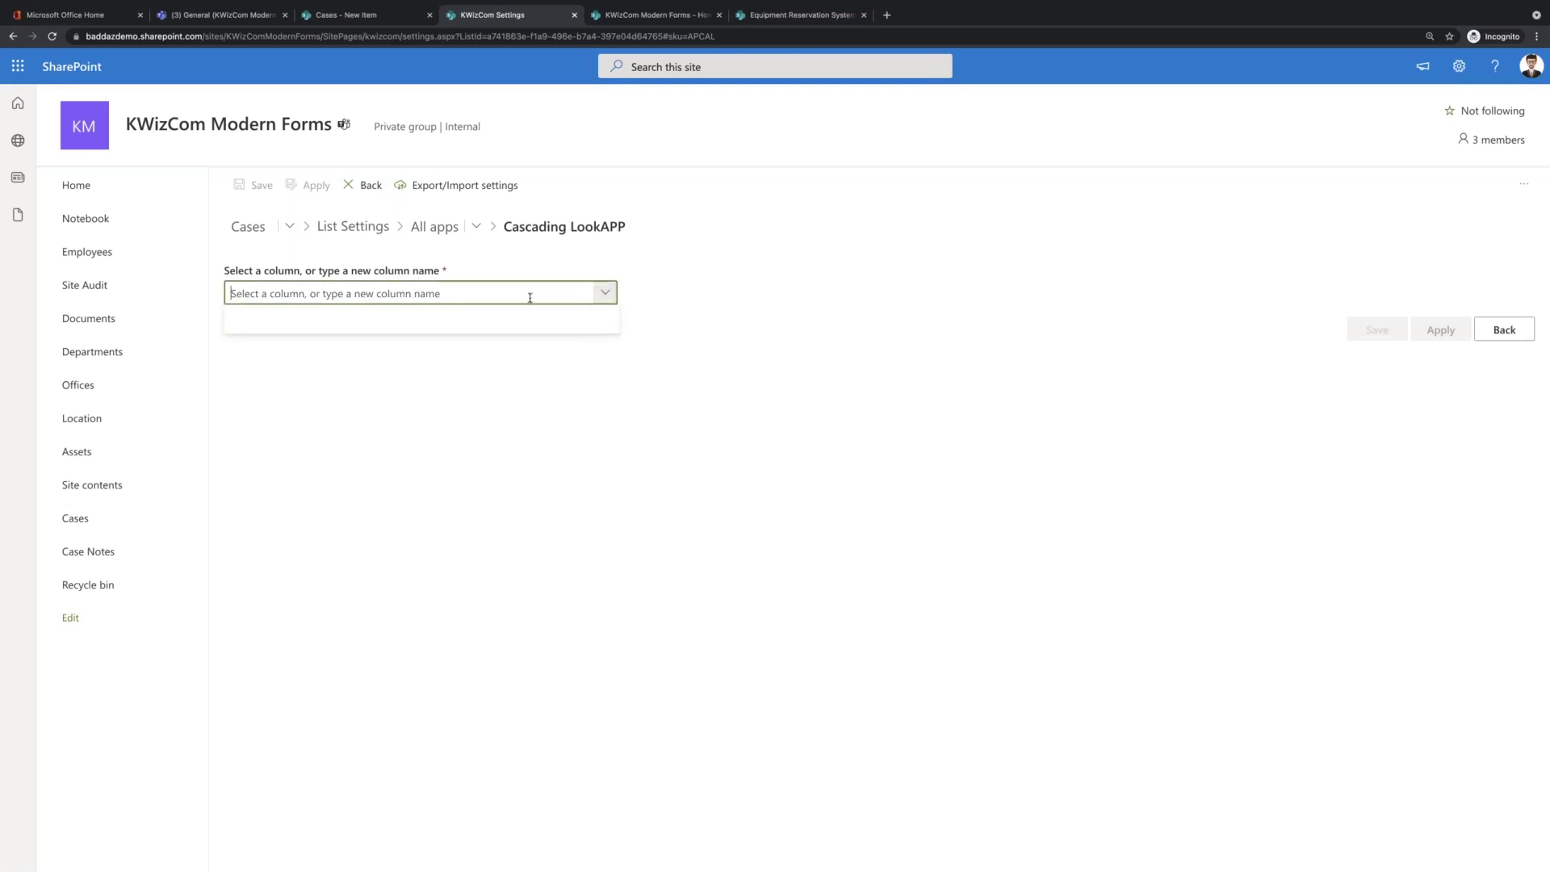
click(503, 529)
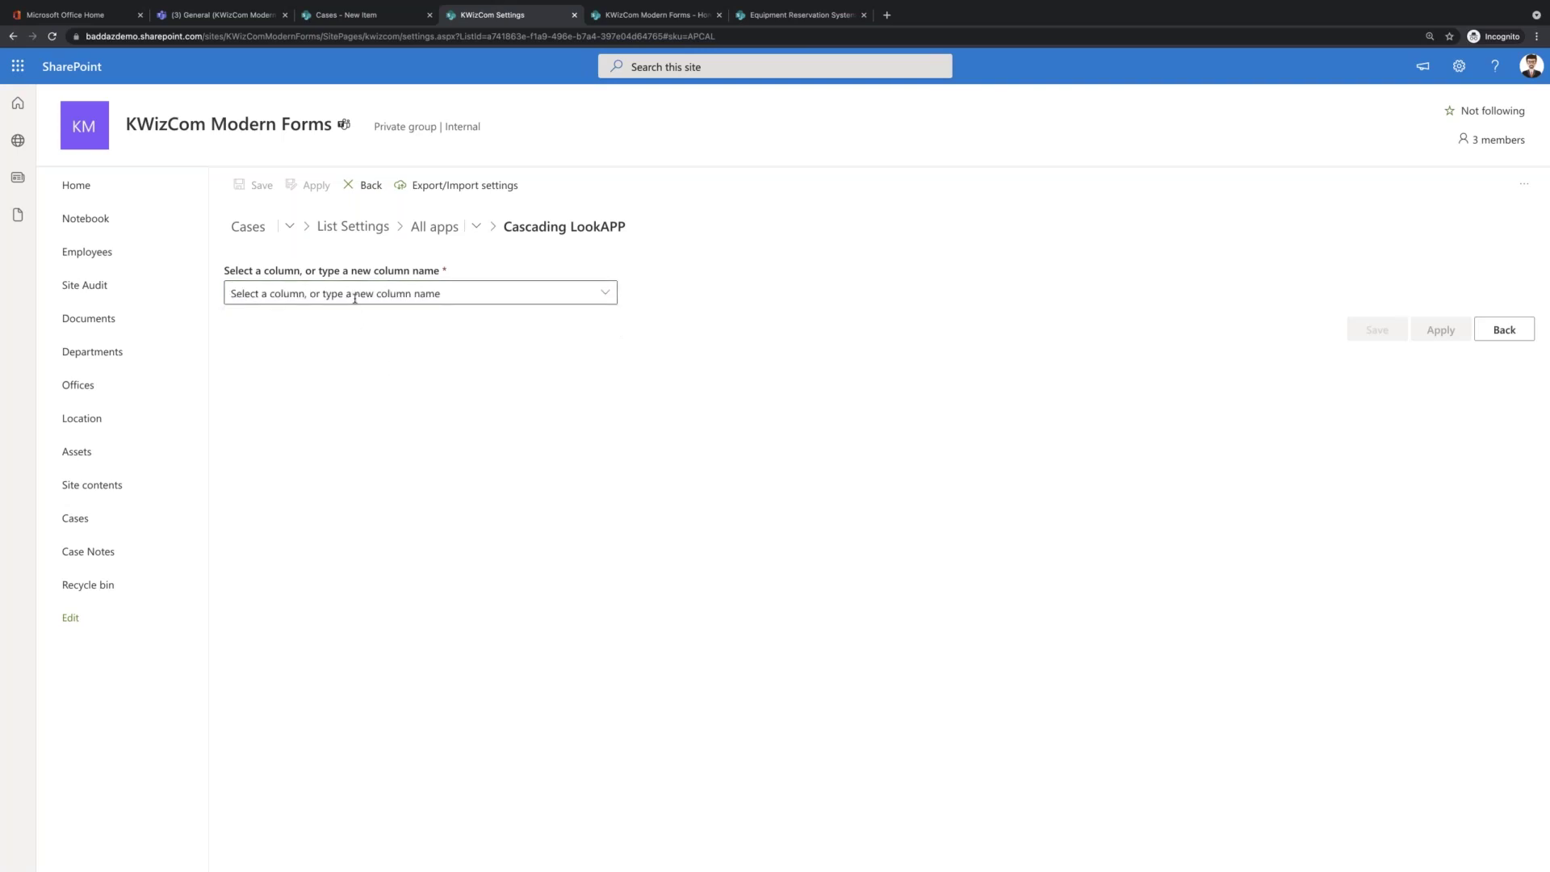
click(356, 299)
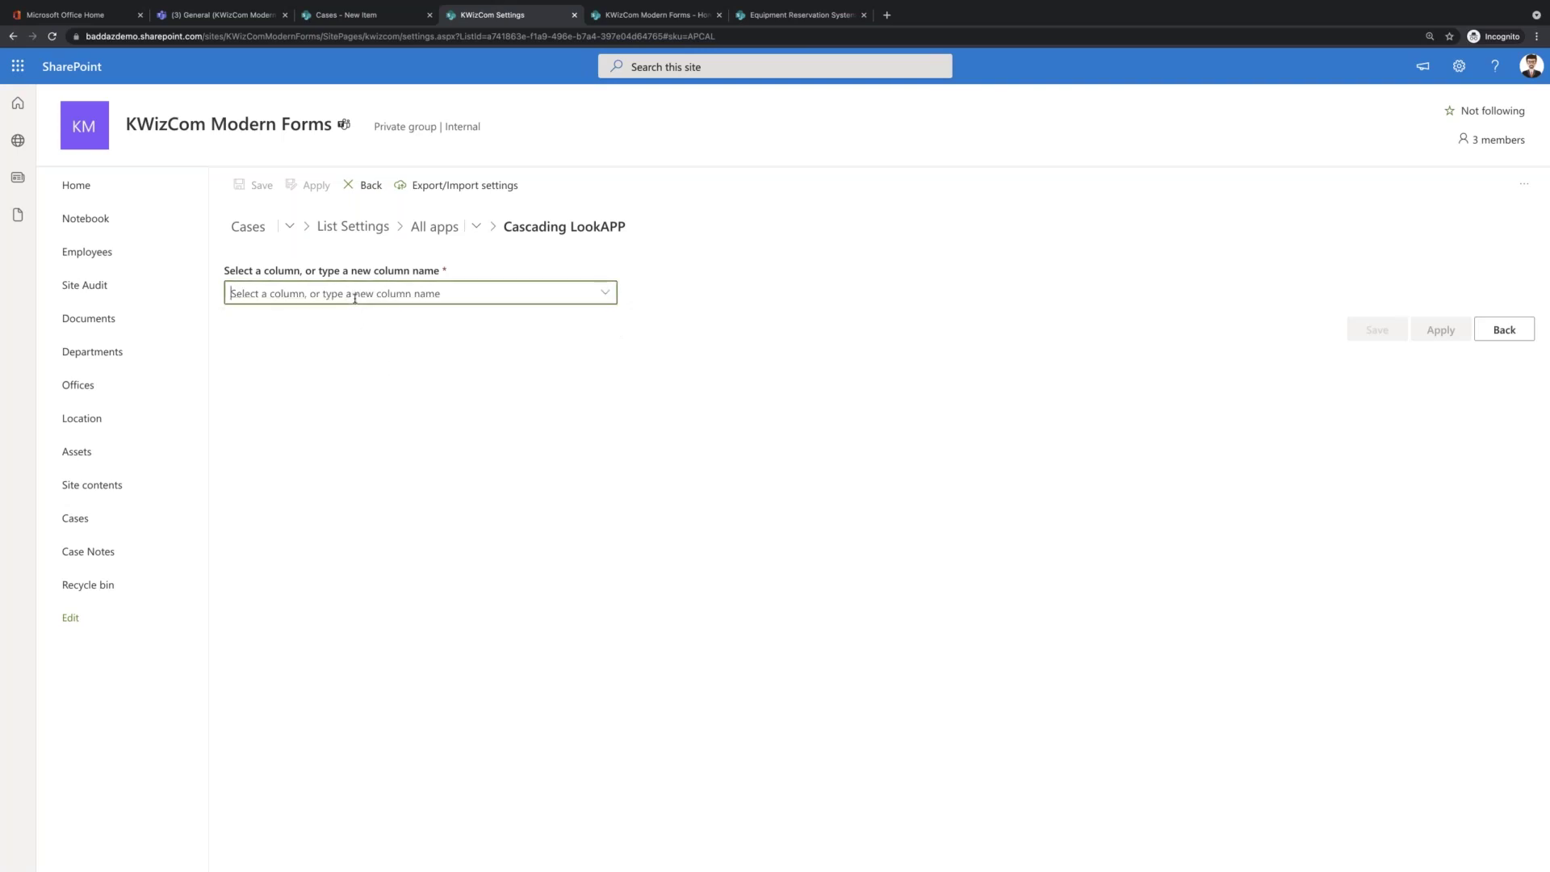
text(Apps)
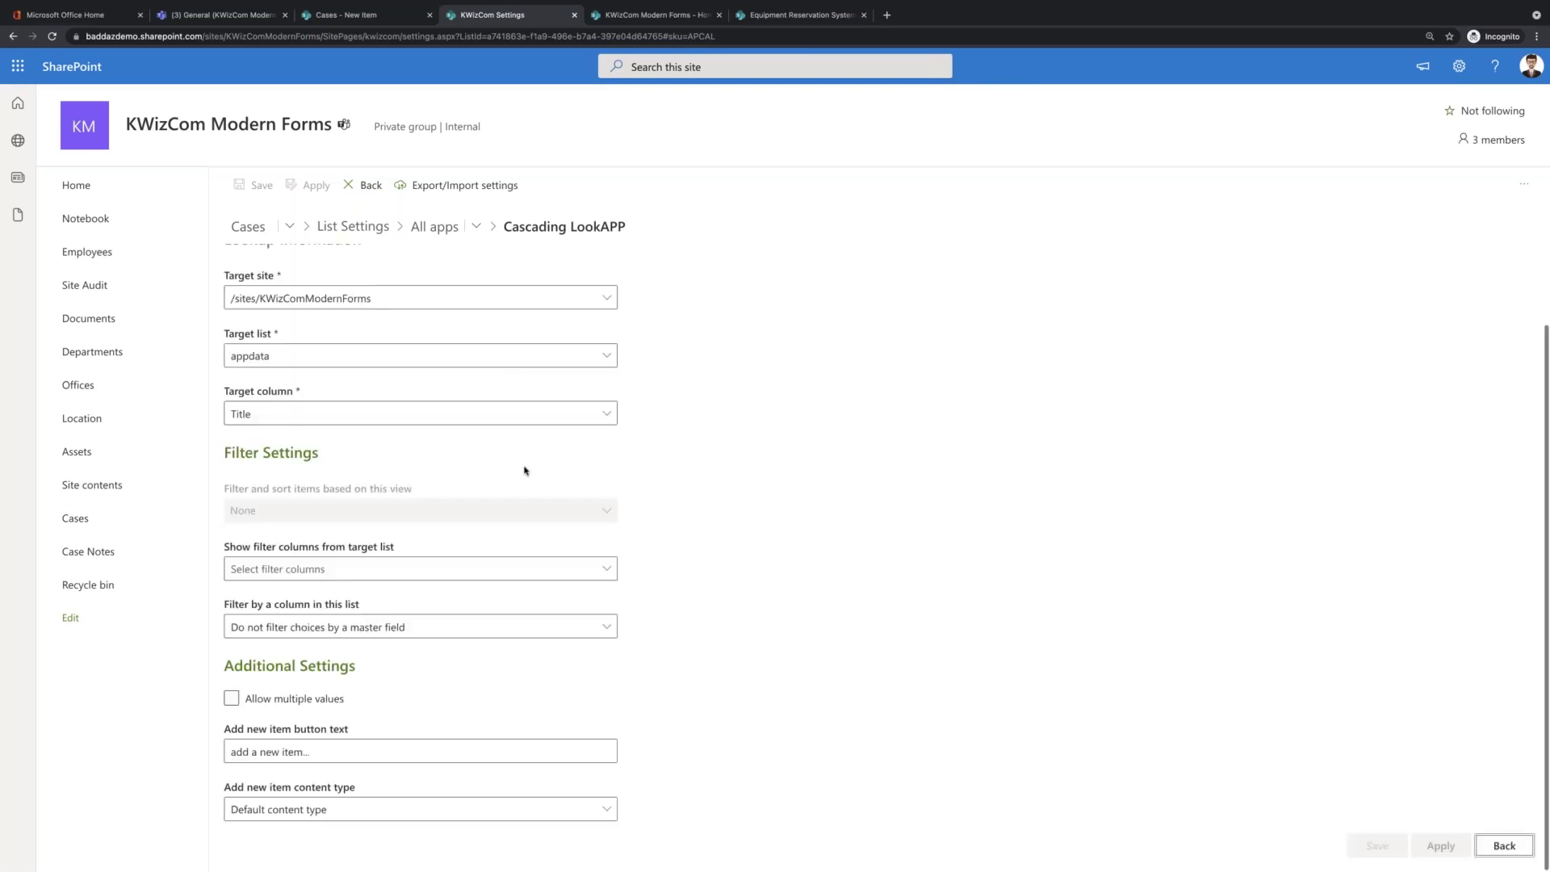
- Set the Office column's target list to Offices and apply the lookup settings
scroll(526, 470, up, 2)
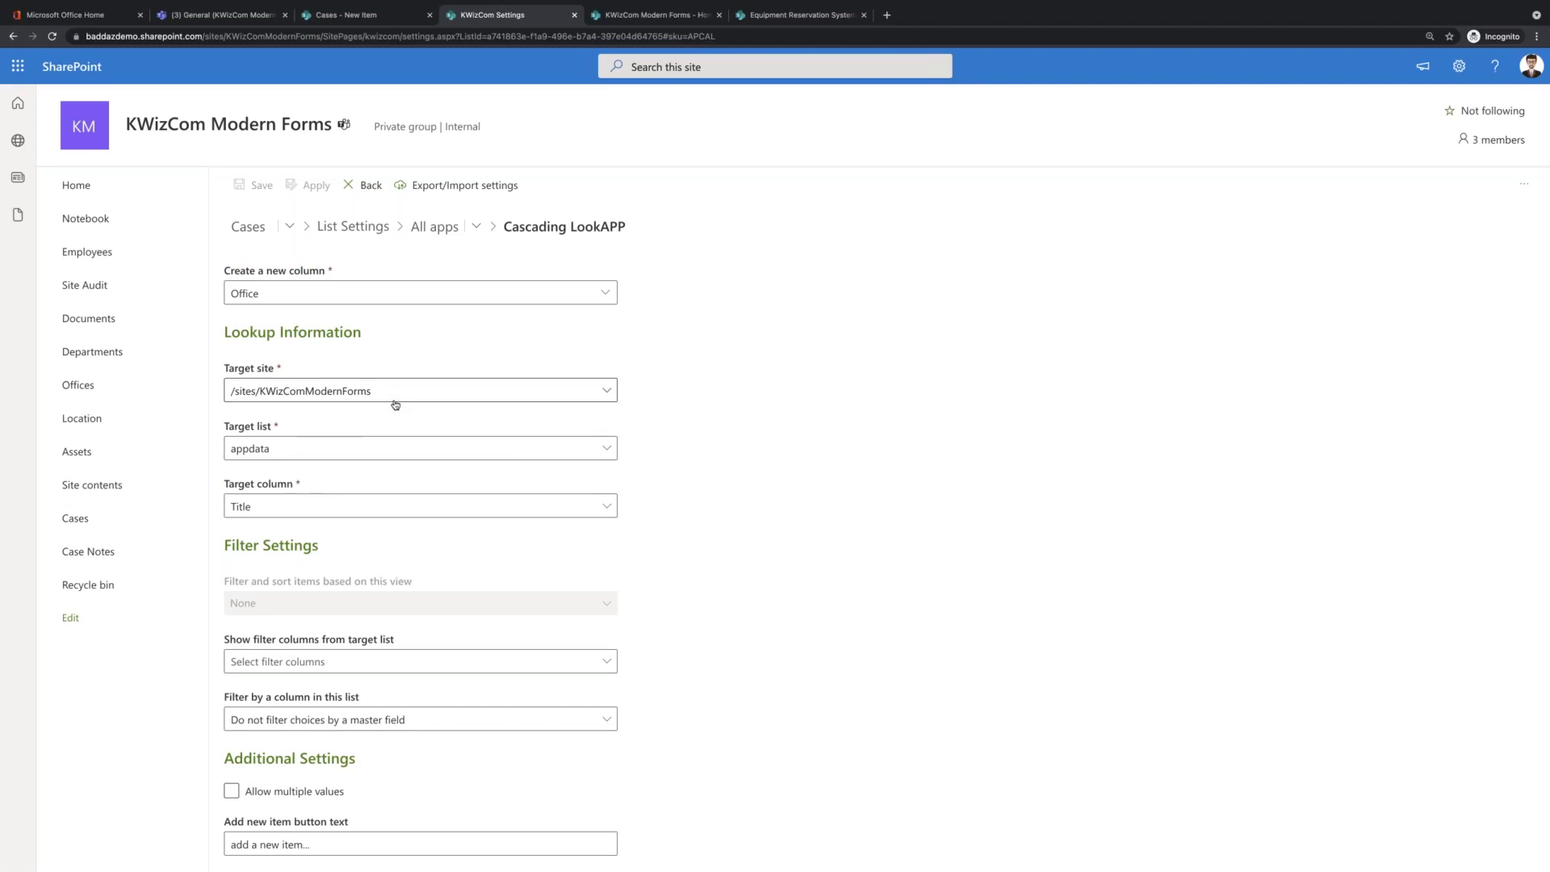
click(328, 446)
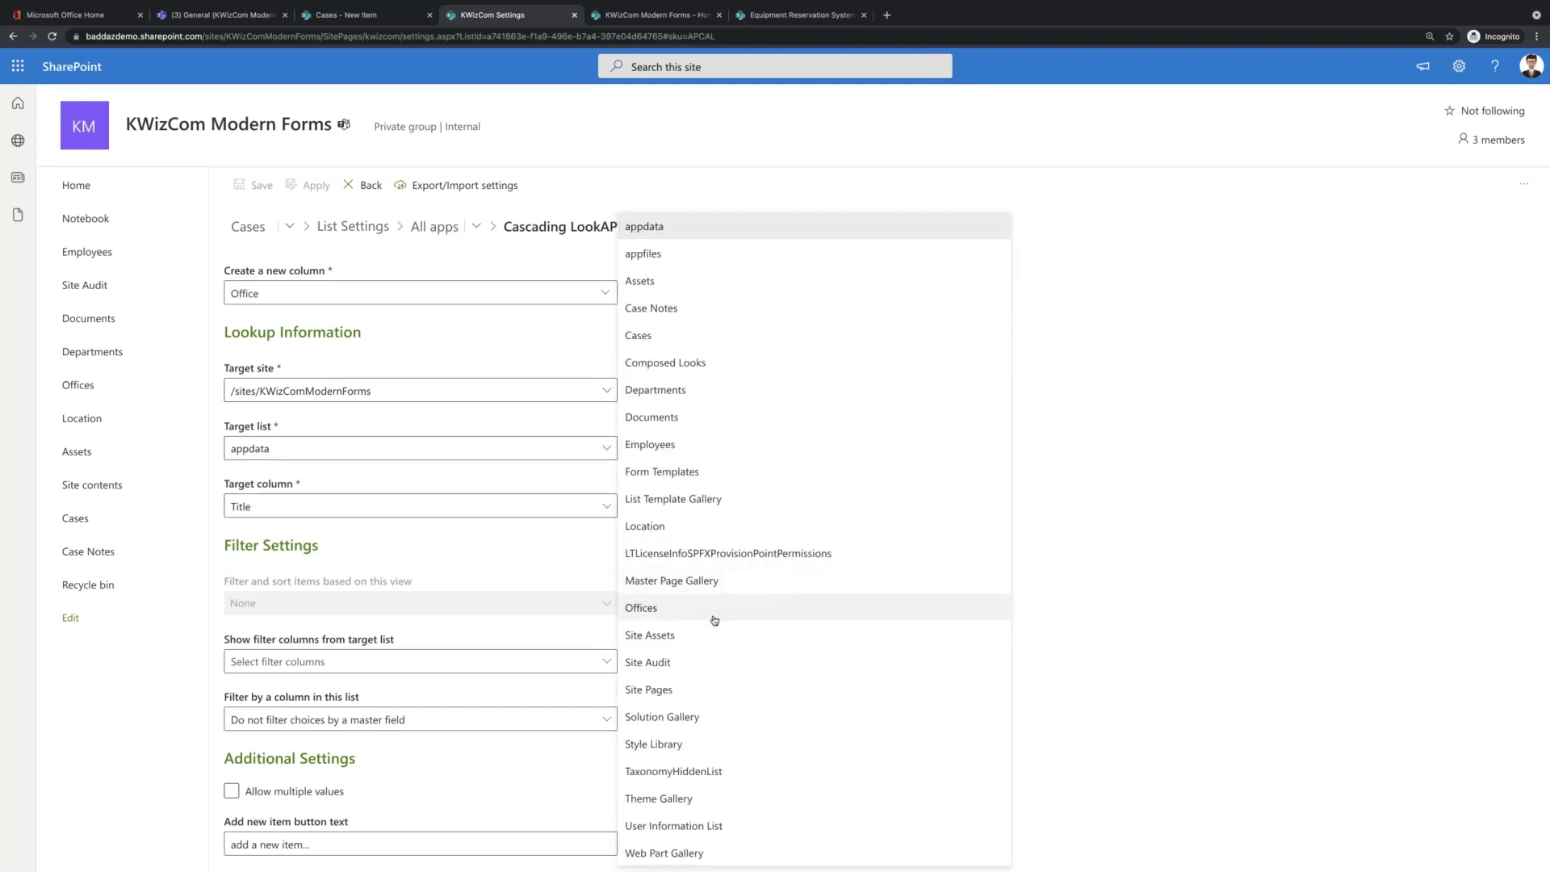
click(683, 614)
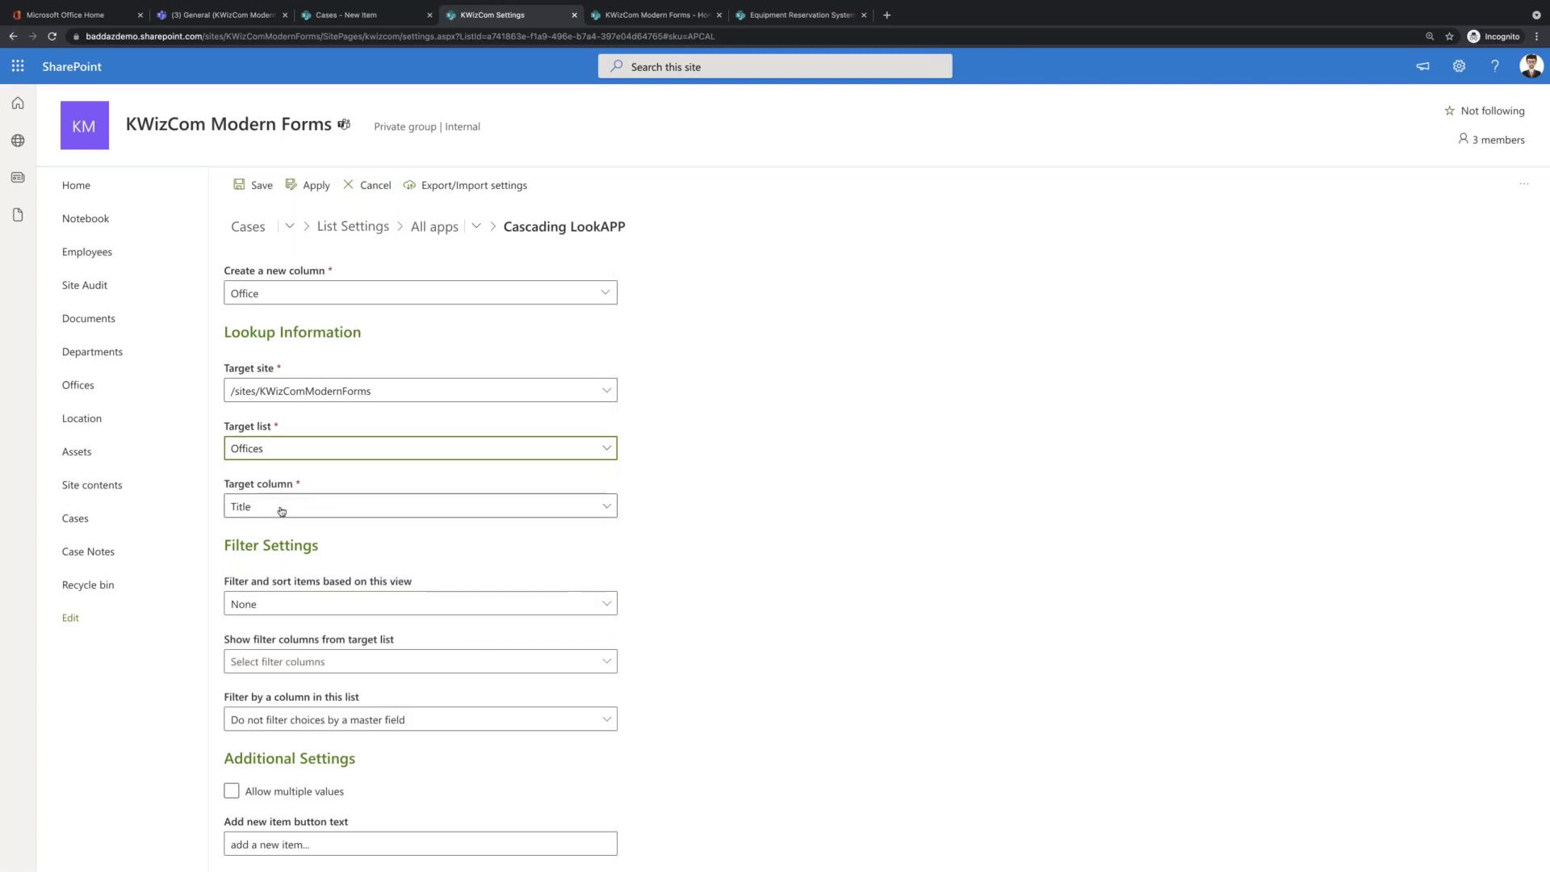
scroll(285, 508, down, 2)
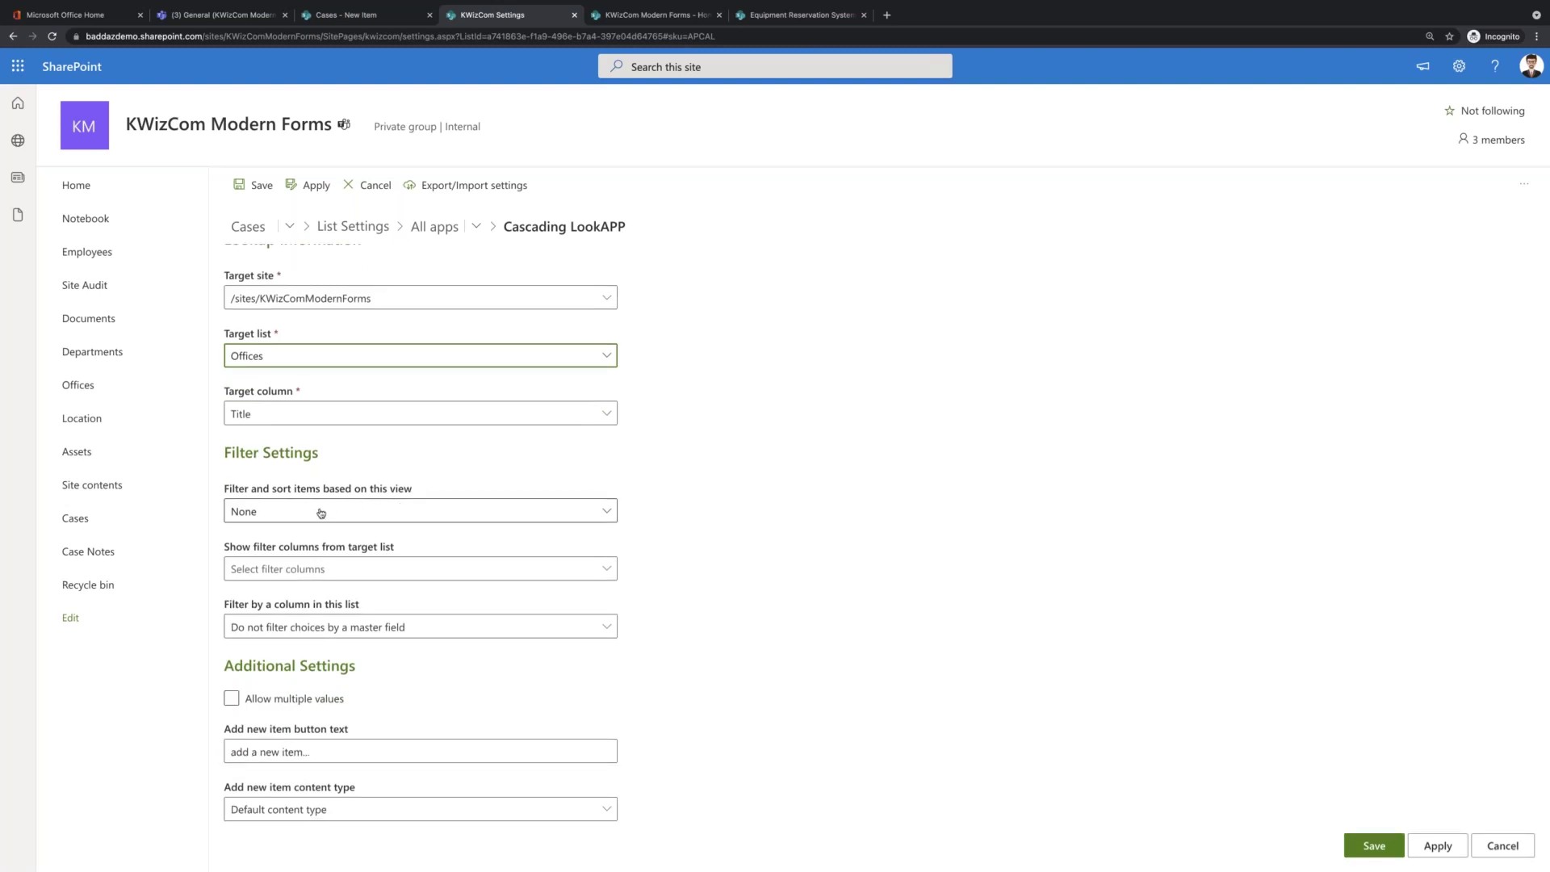
click(316, 513)
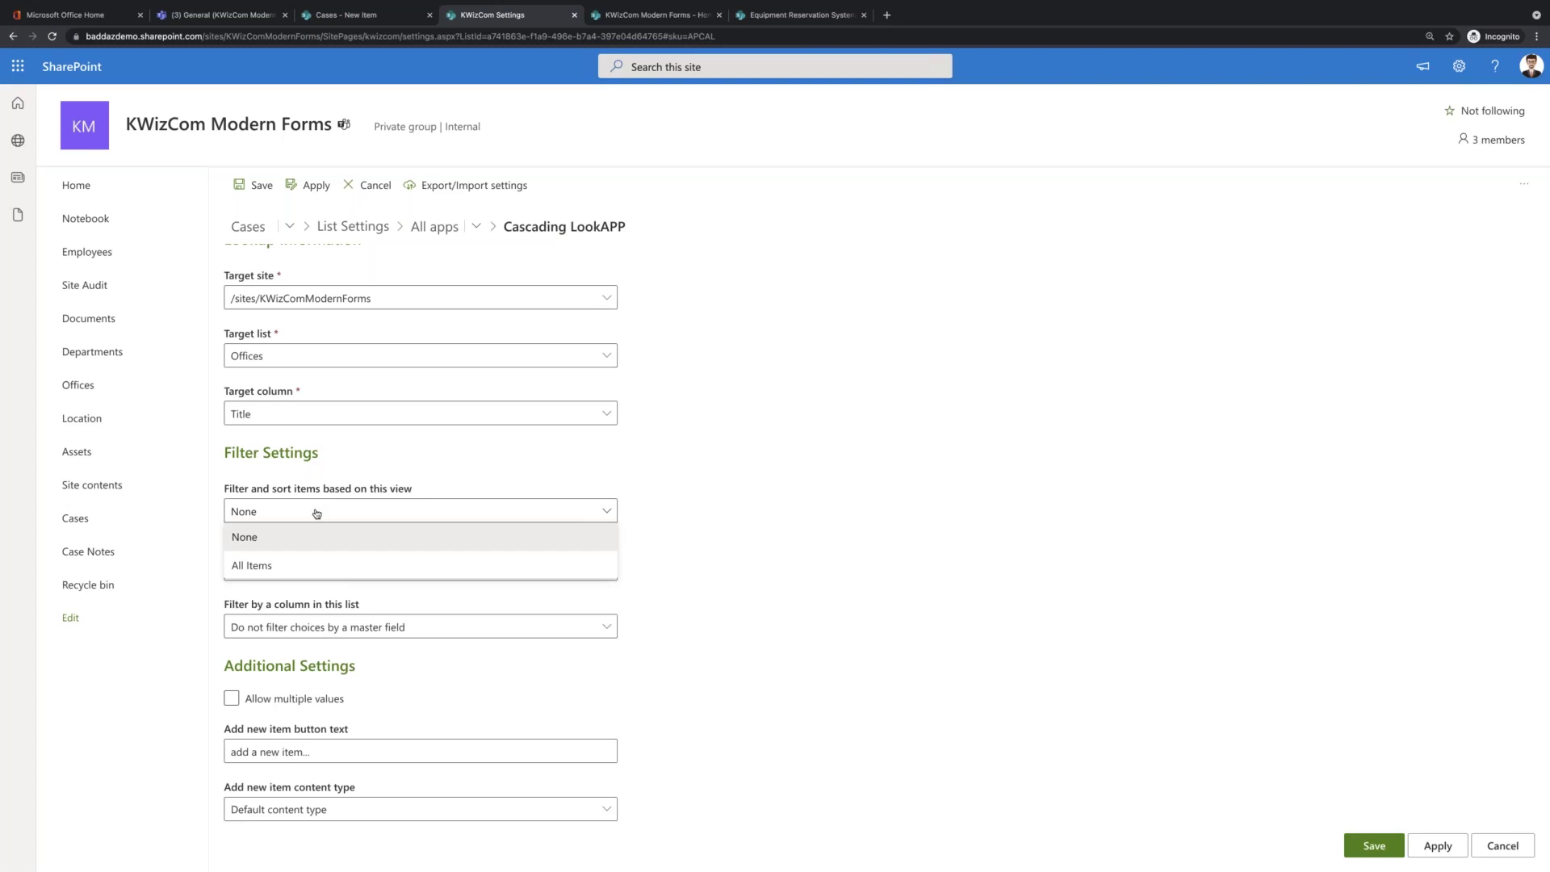
click(823, 591)
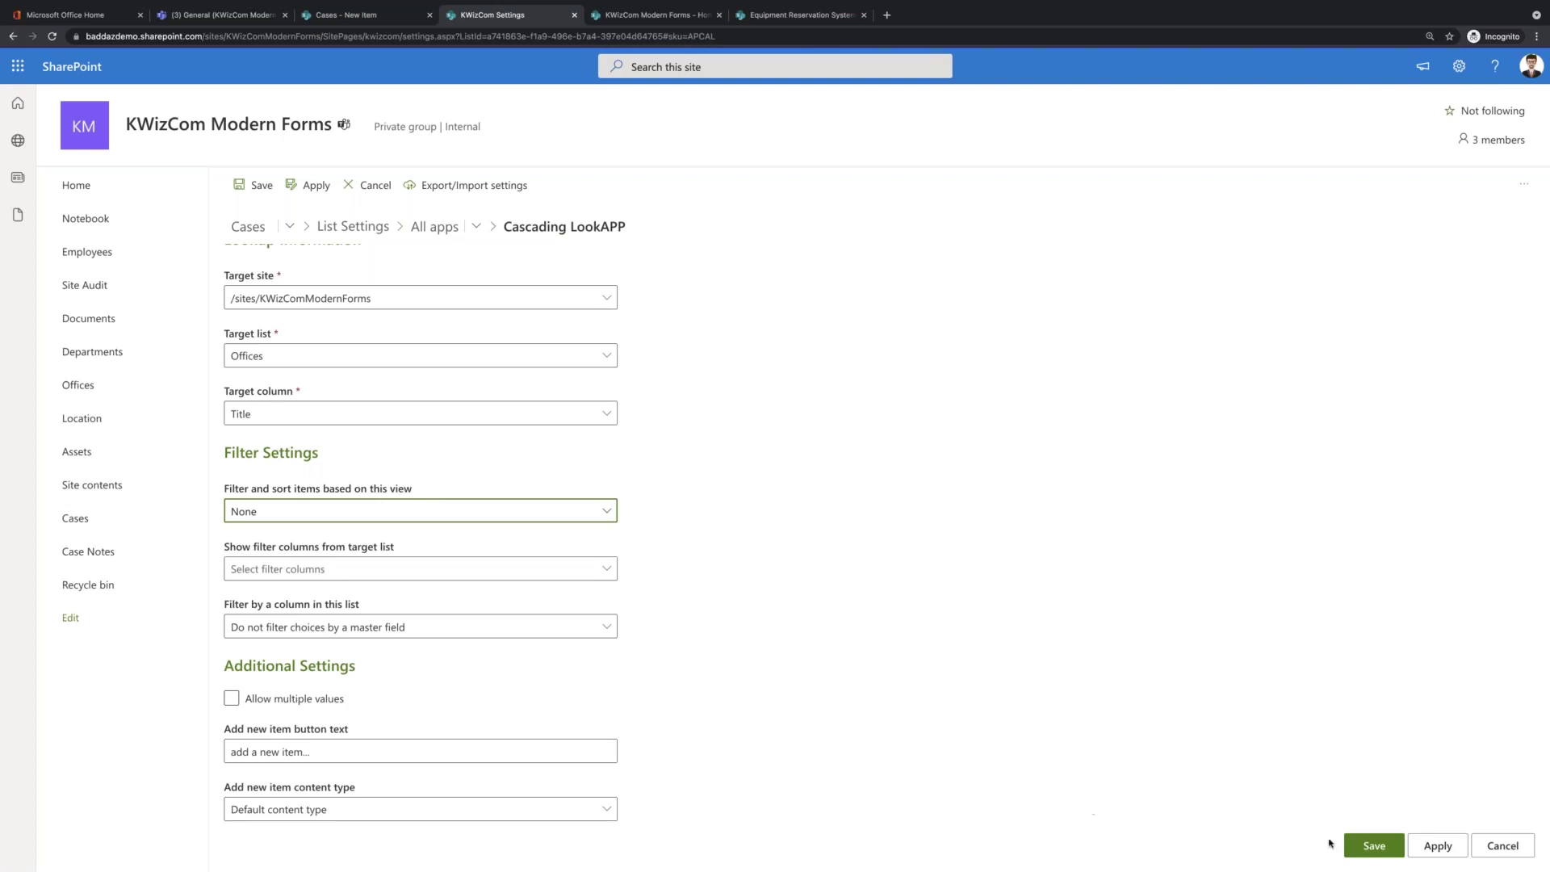
click(1425, 850)
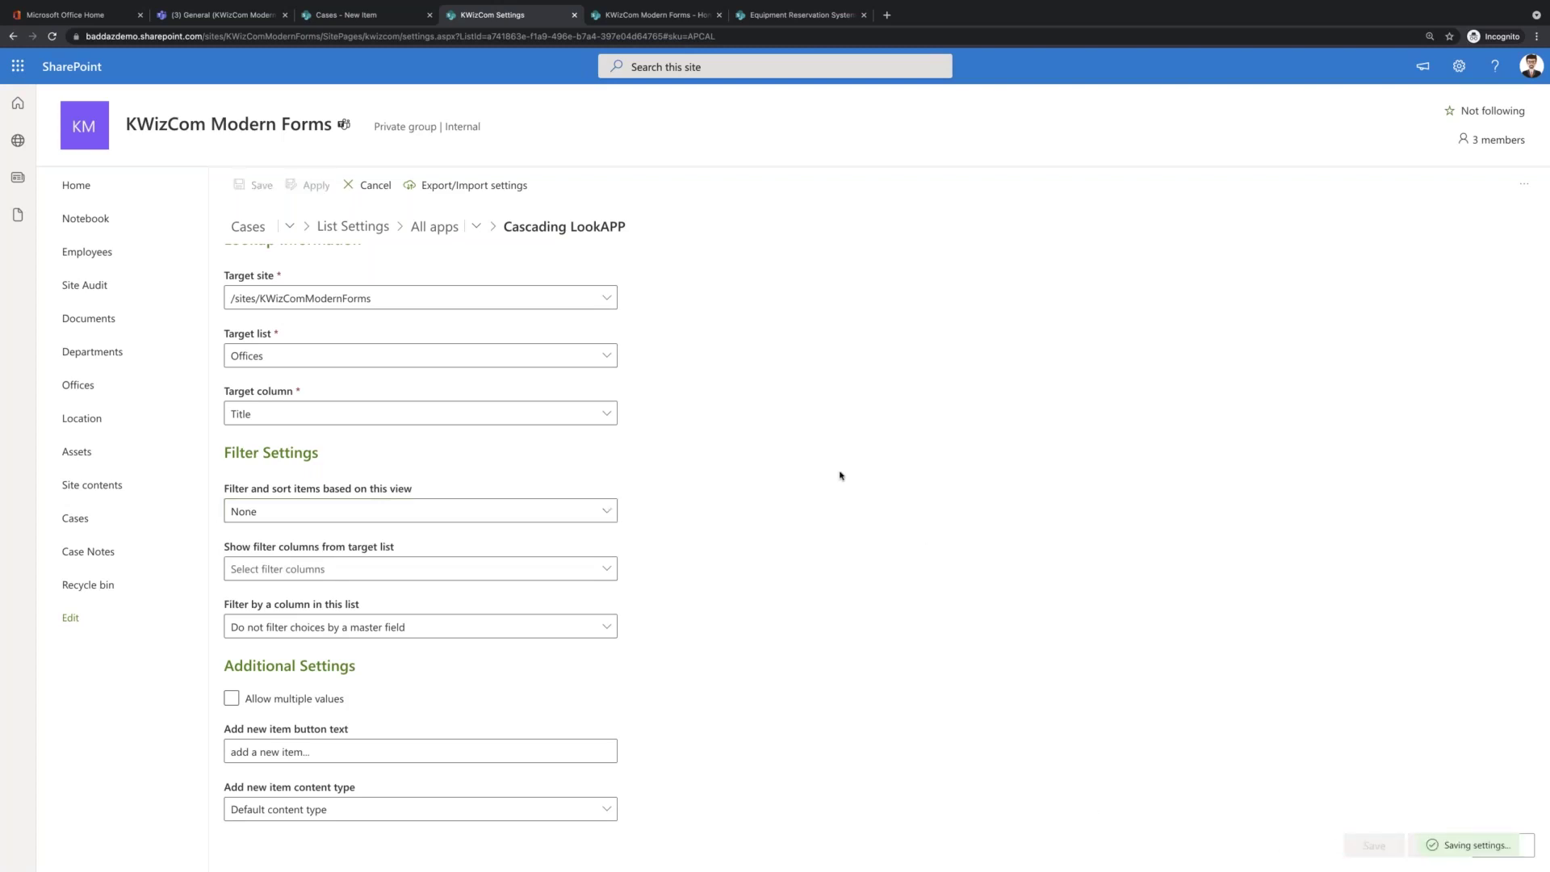
click(605, 292)
click(714, 288)
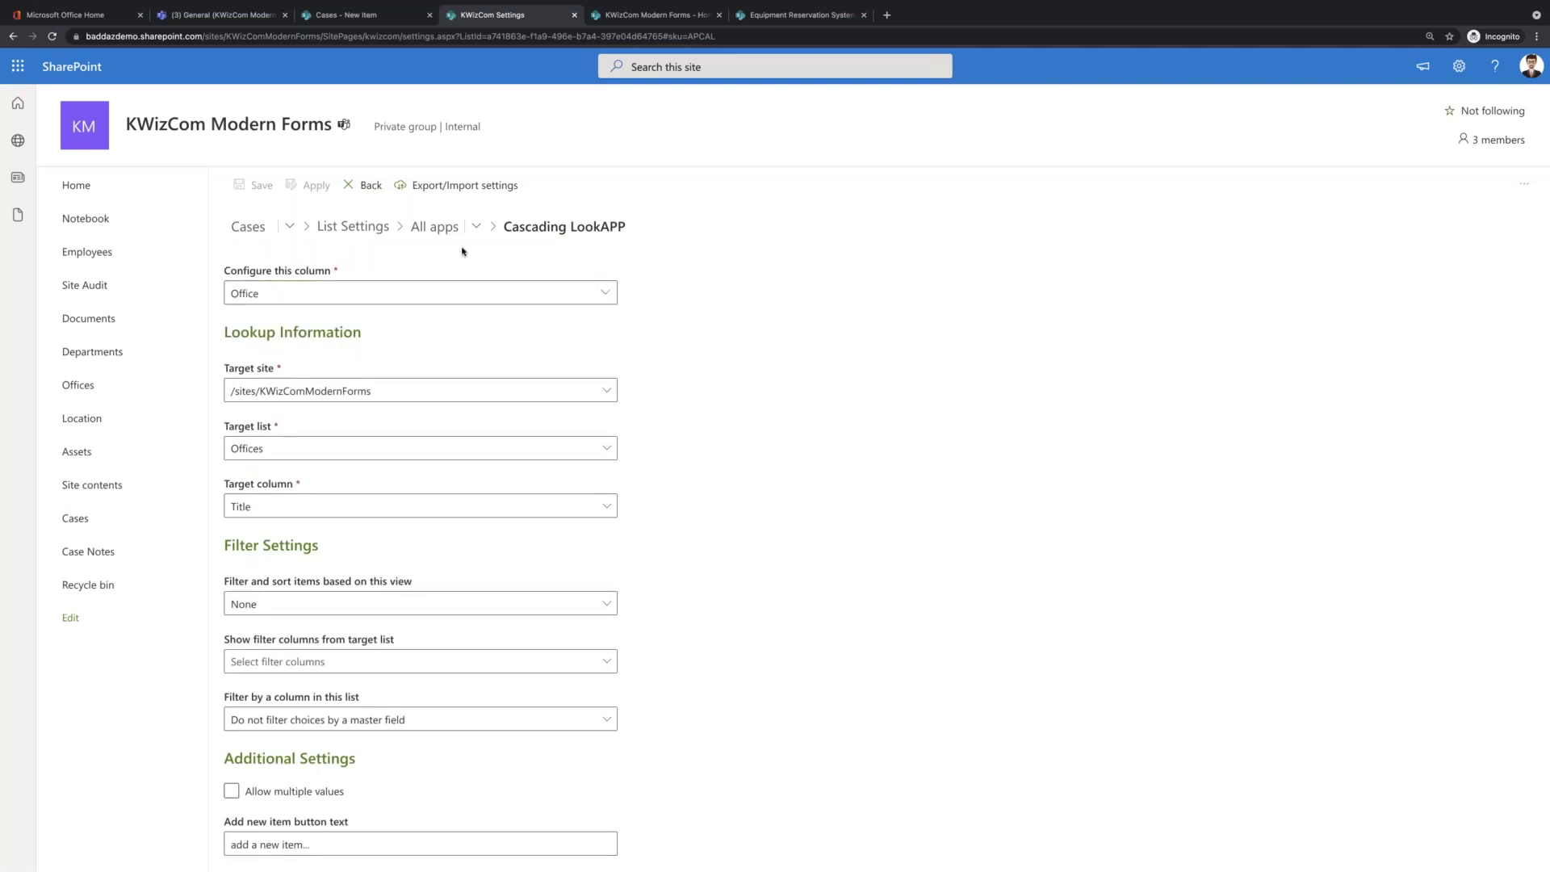
- Open a new item form in the Cases list and check the choices of the Office field
click(112, 523)
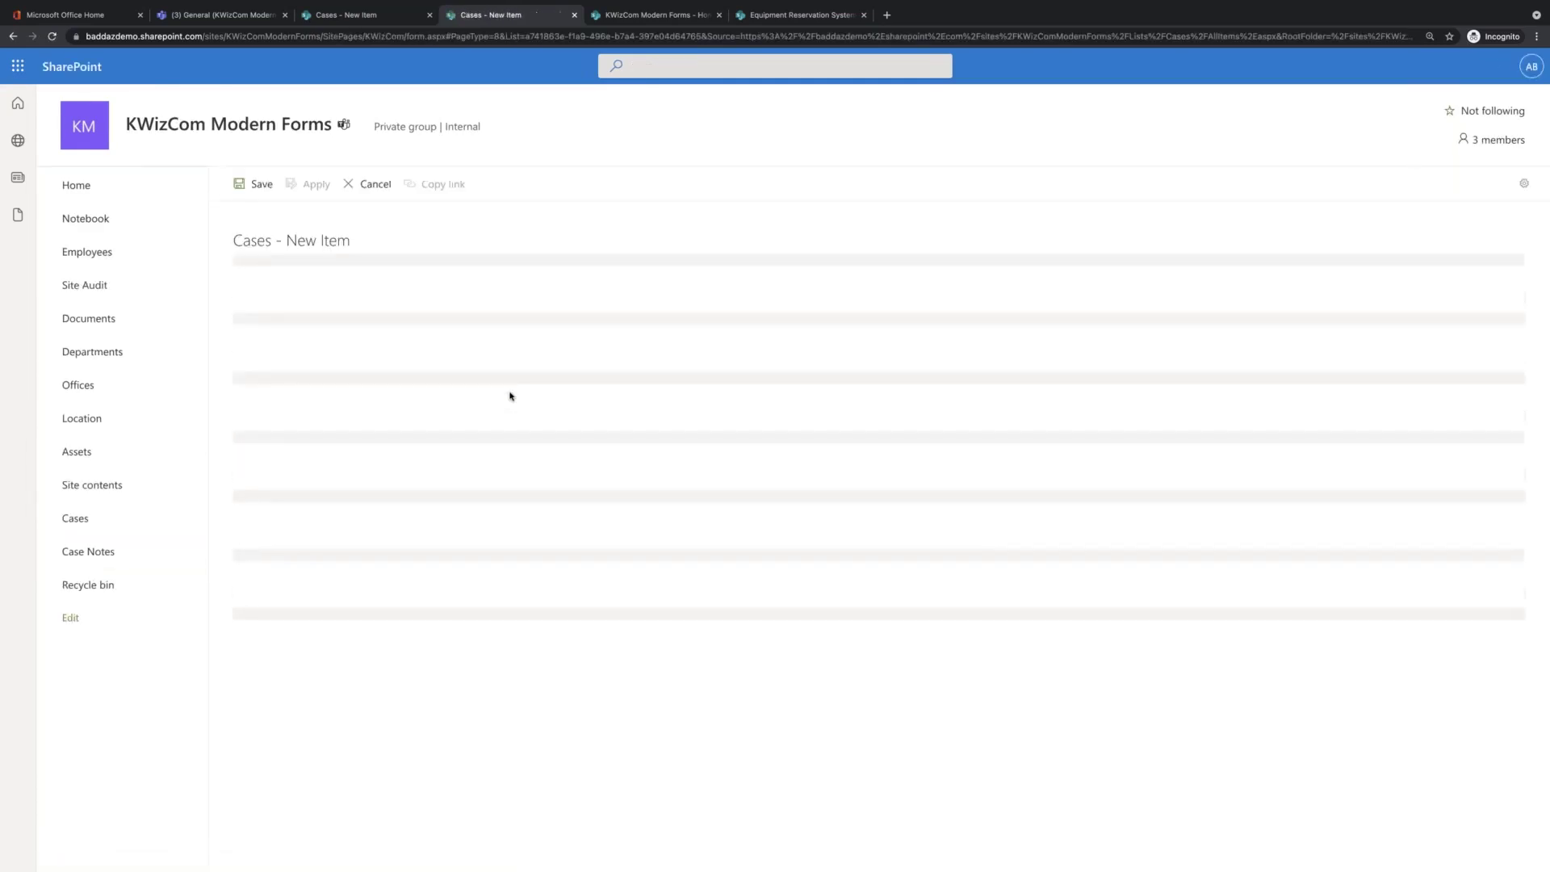
click(371, 413)
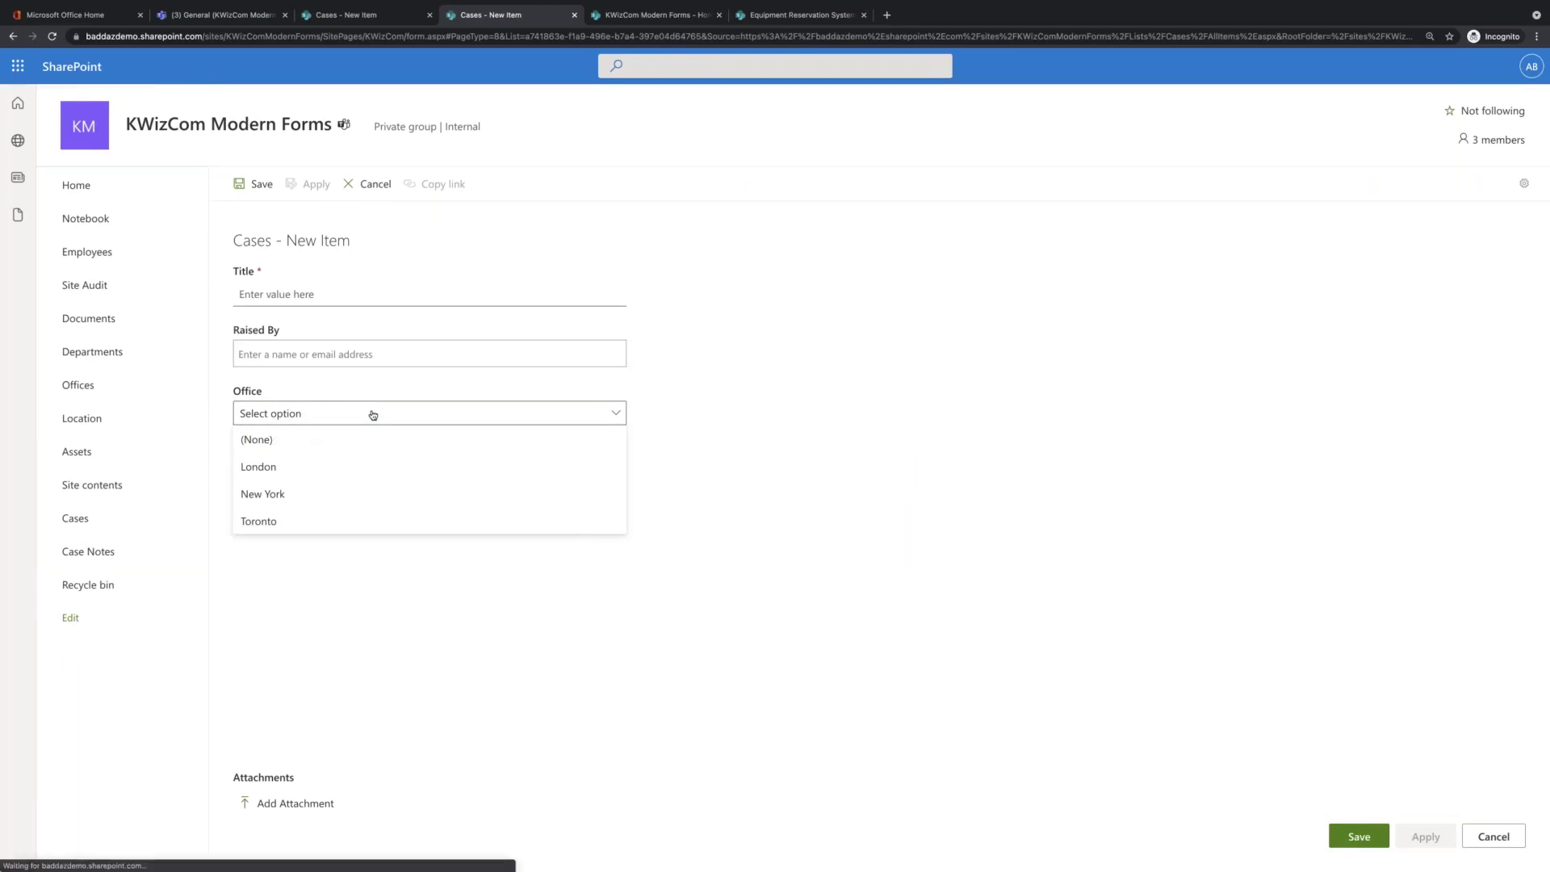
- Open the Cascading LookAPP settings for the Cases list from the new item form
click(1524, 183)
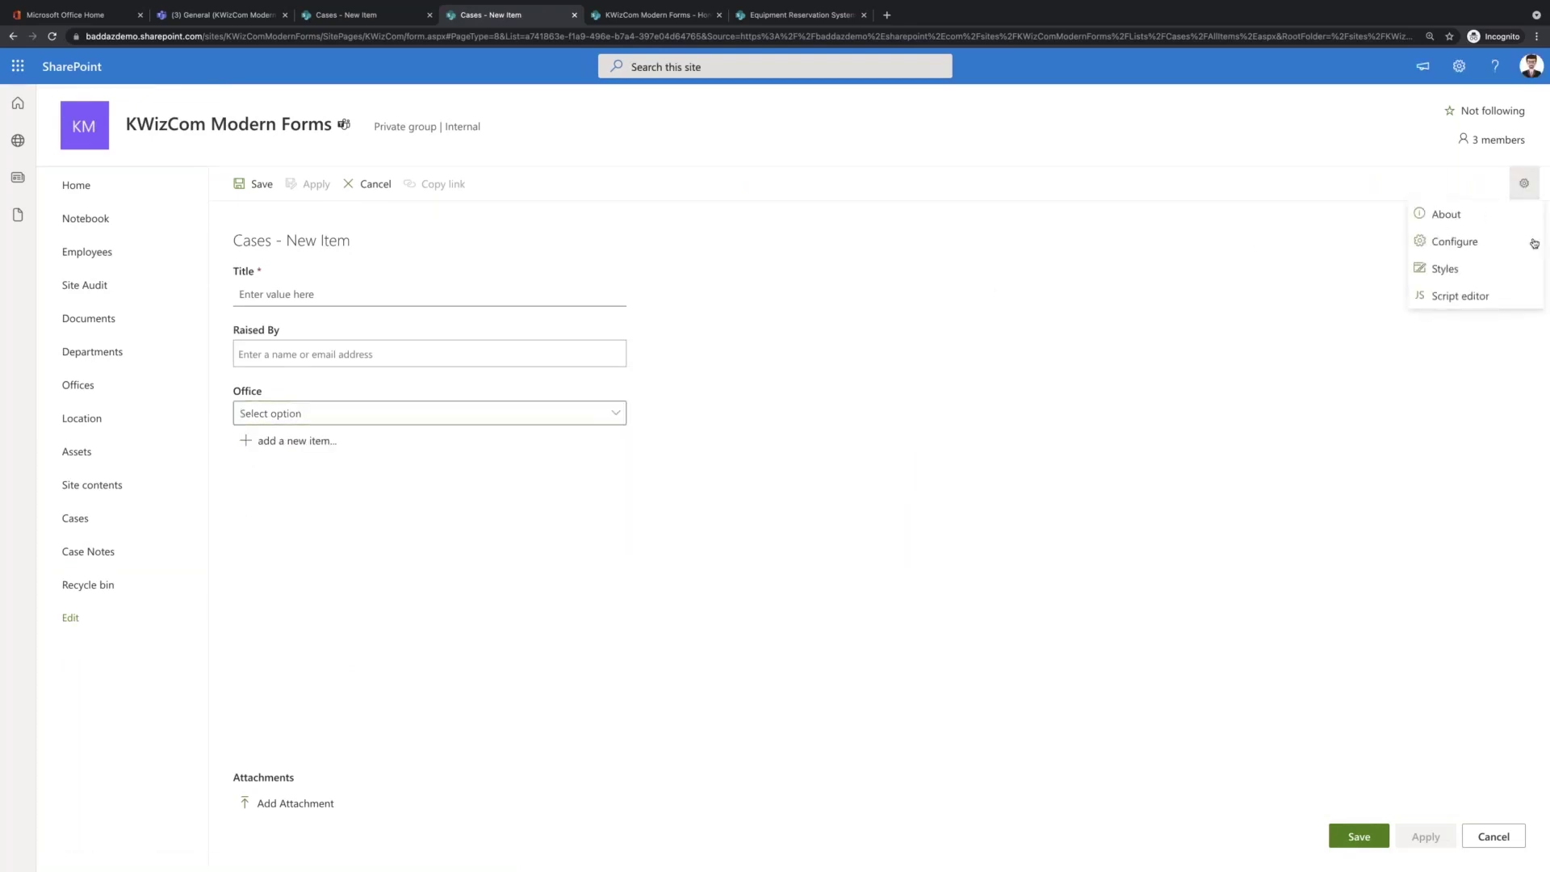
click(1498, 240)
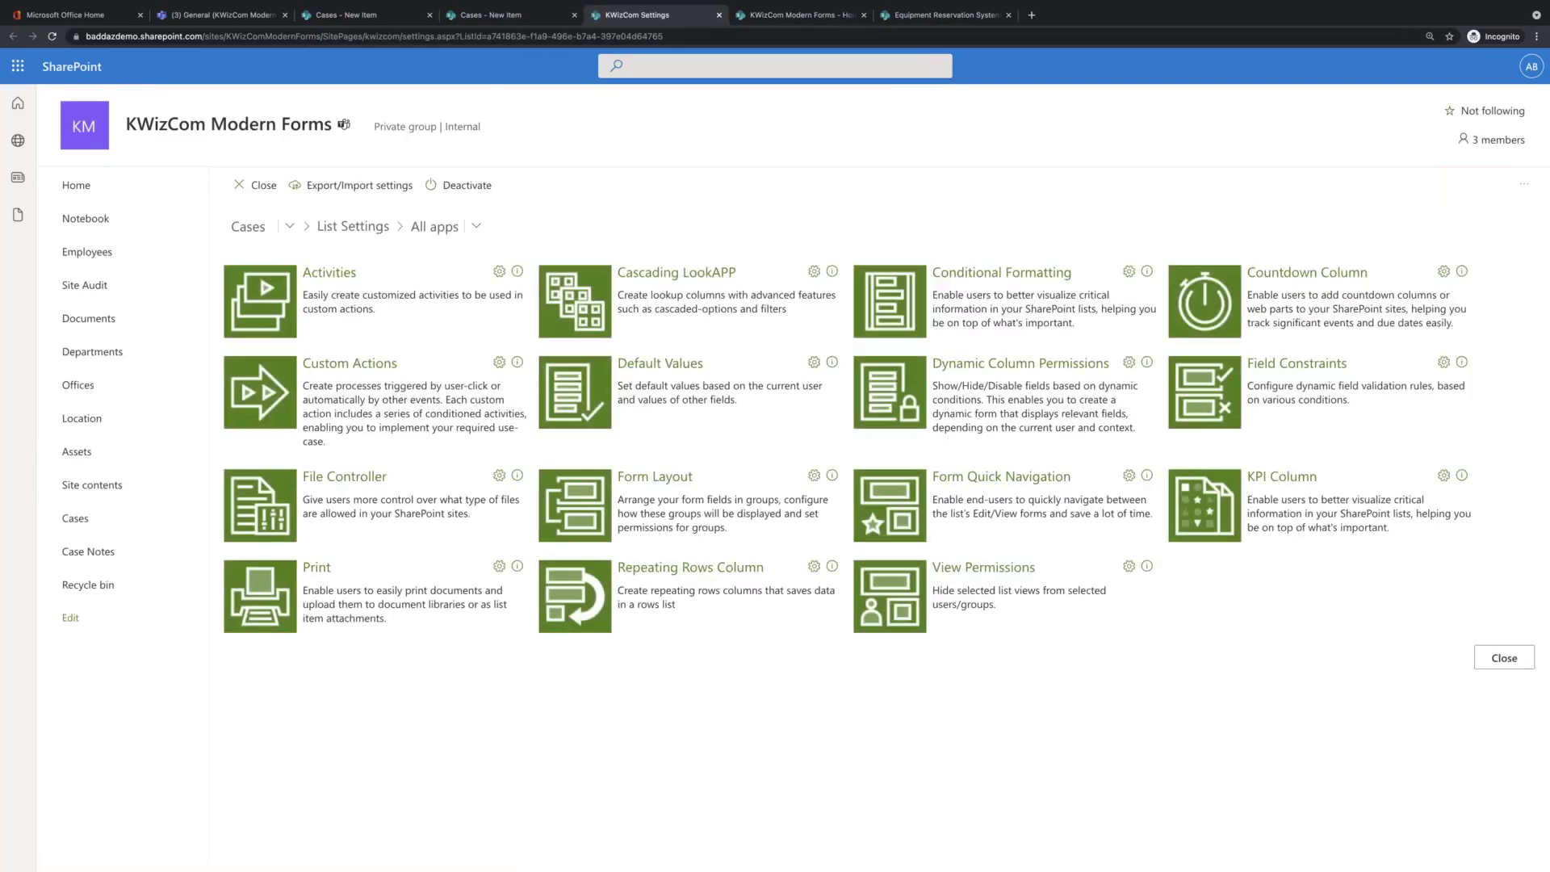
click(700, 274)
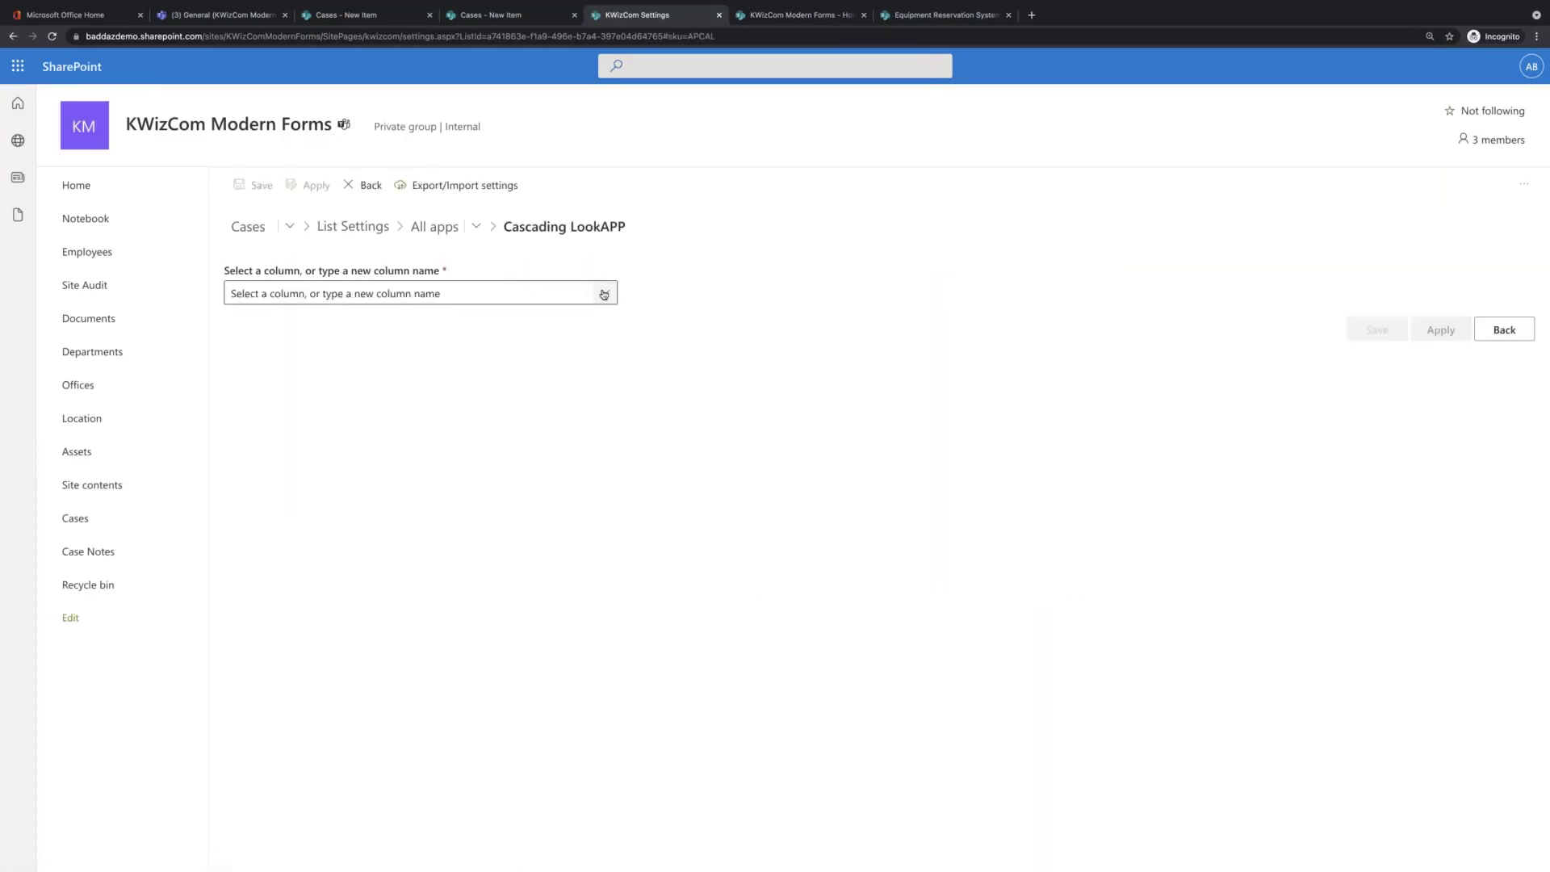
- Start a new lookup column named Location and set its target list to Location
click(605, 293)
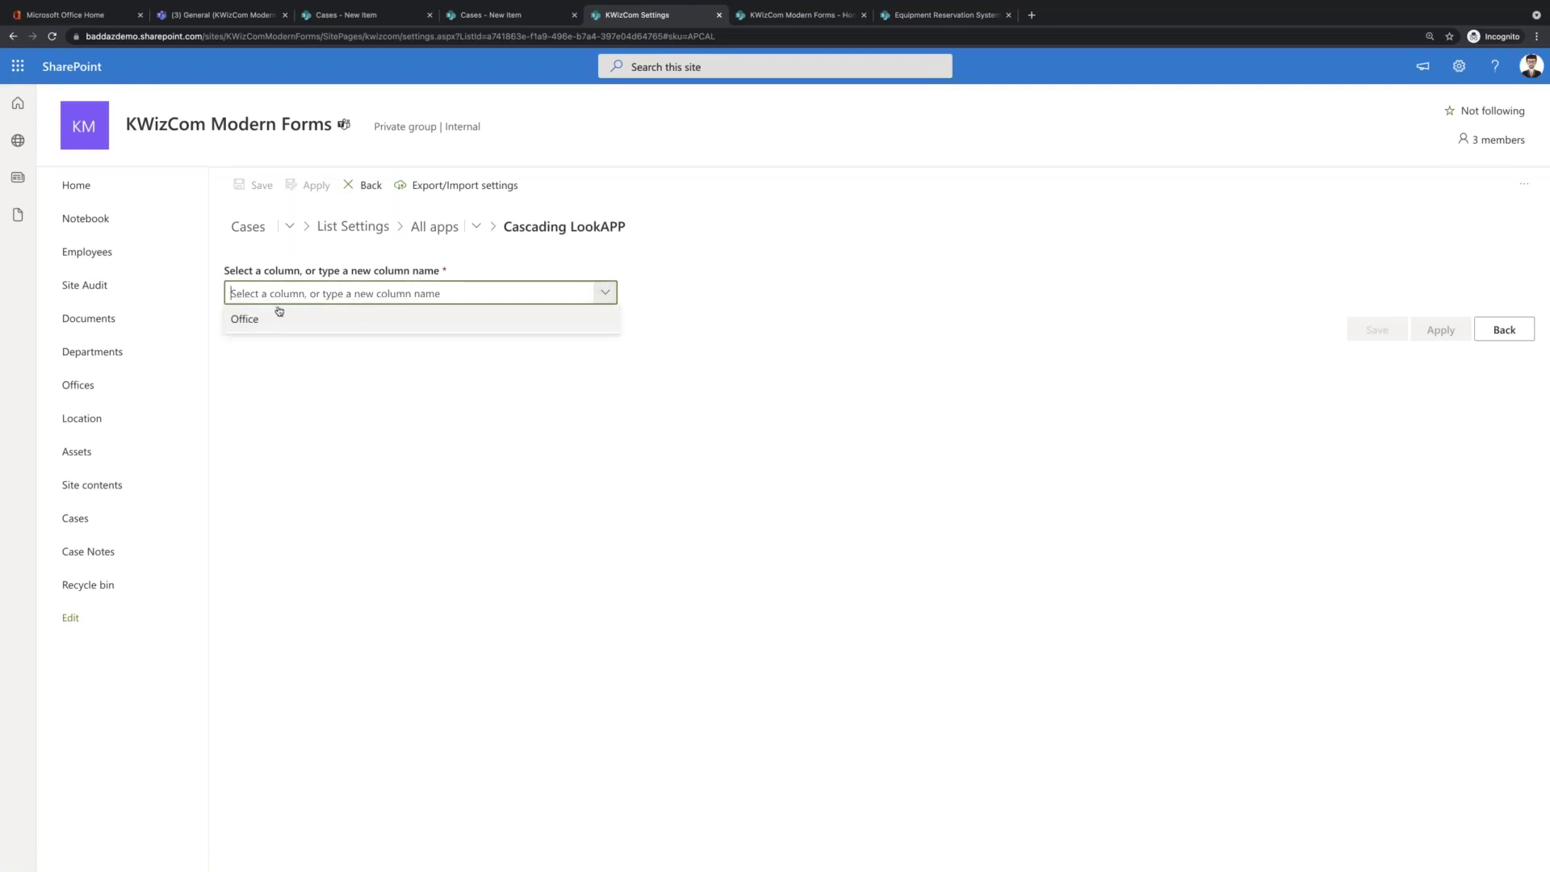
text(Location)
key(Return)
click(532, 363)
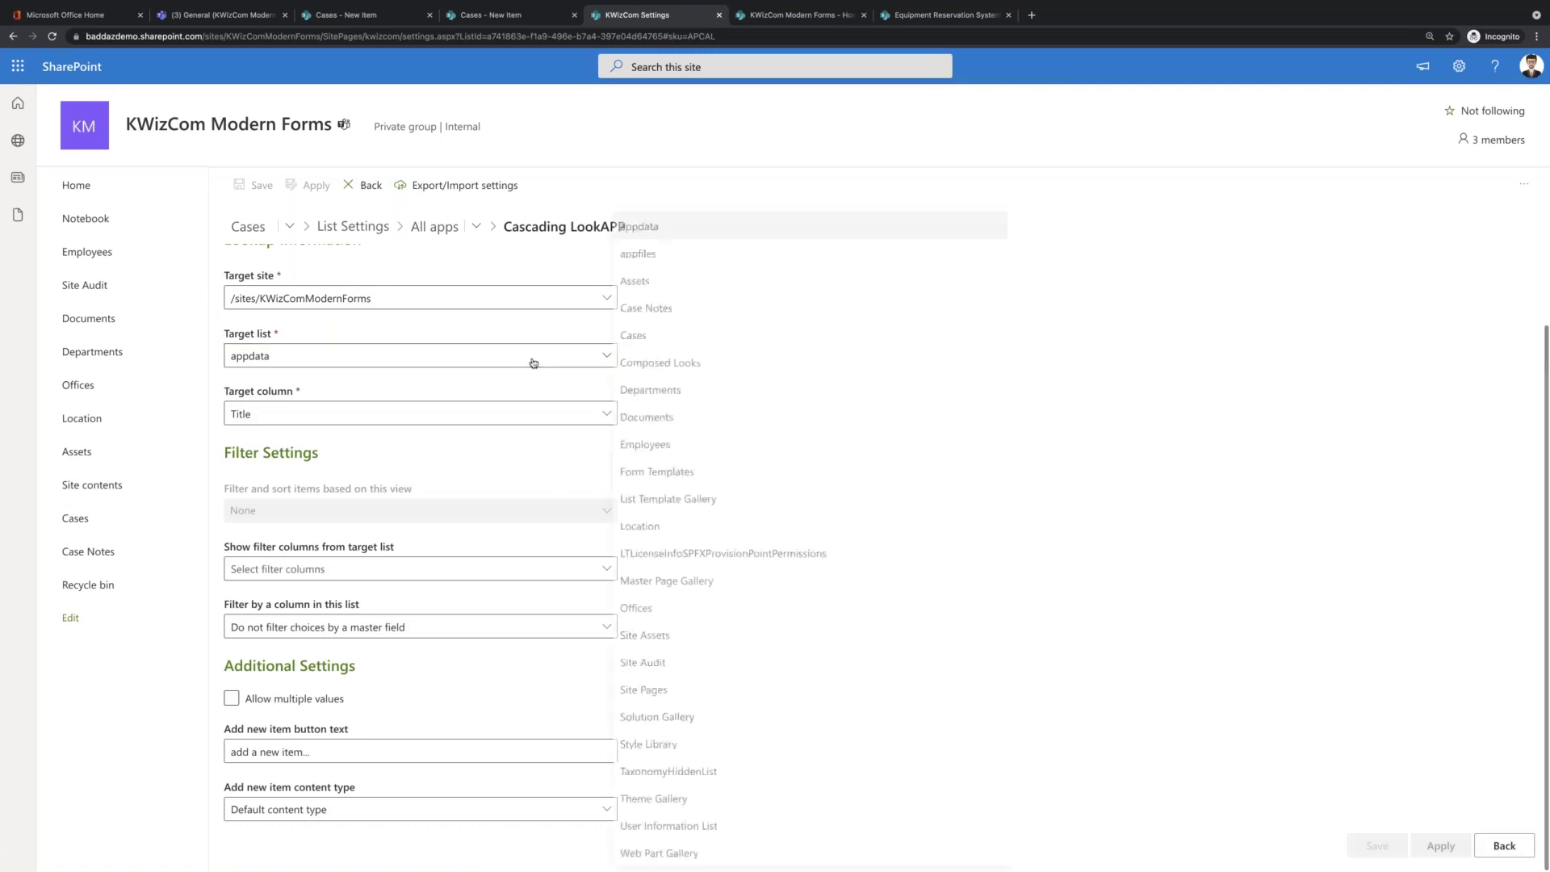
click(705, 526)
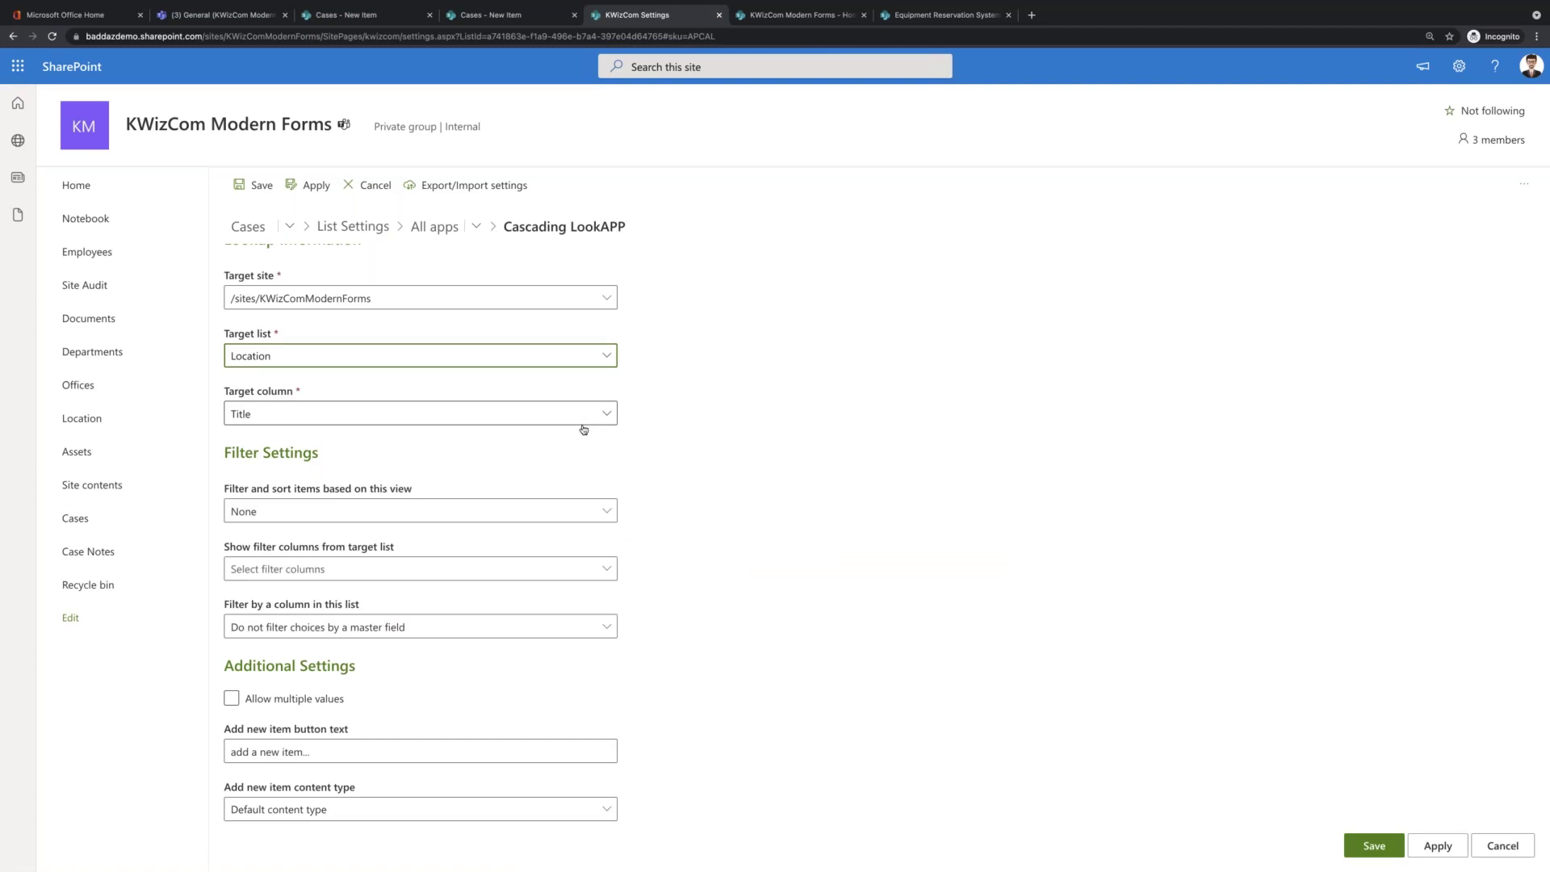
- Show Office as a filter column from the target list for the Location lookup
click(609, 571)
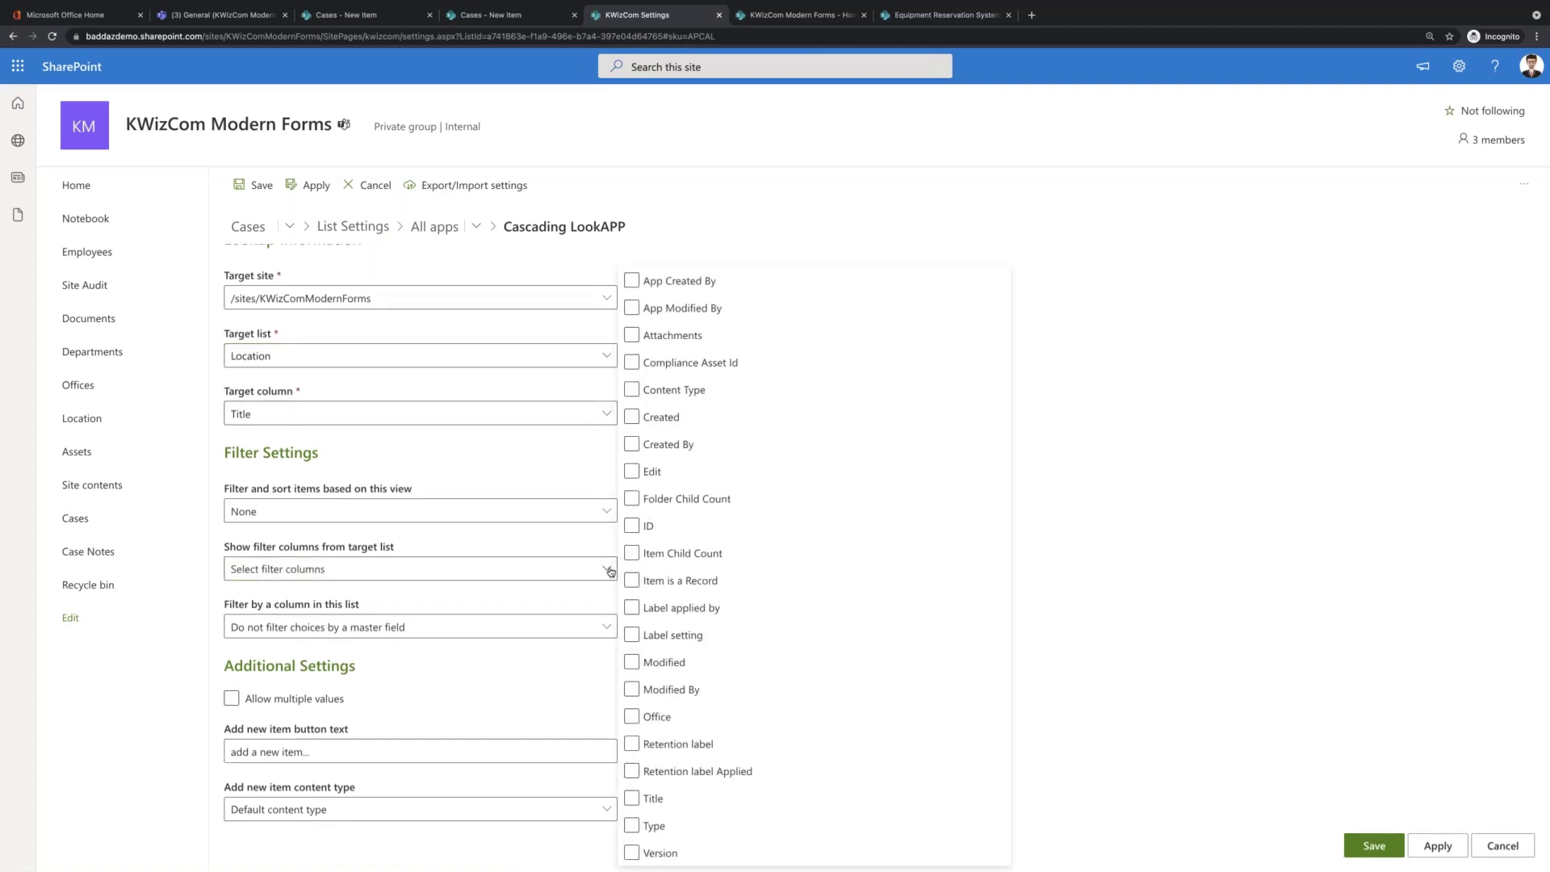
click(663, 663)
click(633, 717)
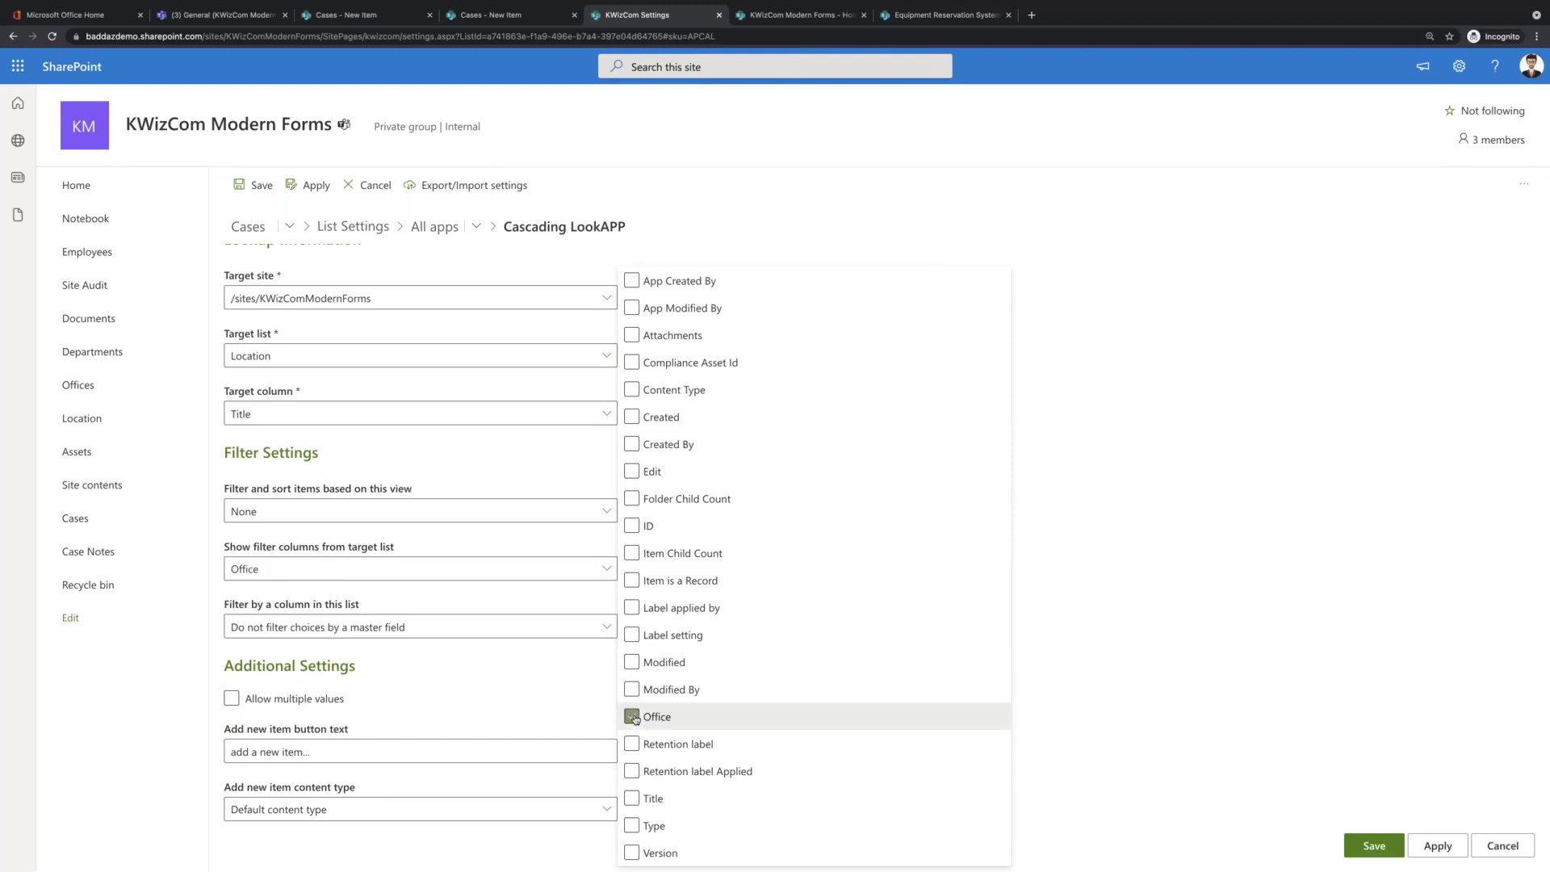
- Filter the Location lookup by this list's Office column, matching it to the target column Office, and save the settings
click(486, 631)
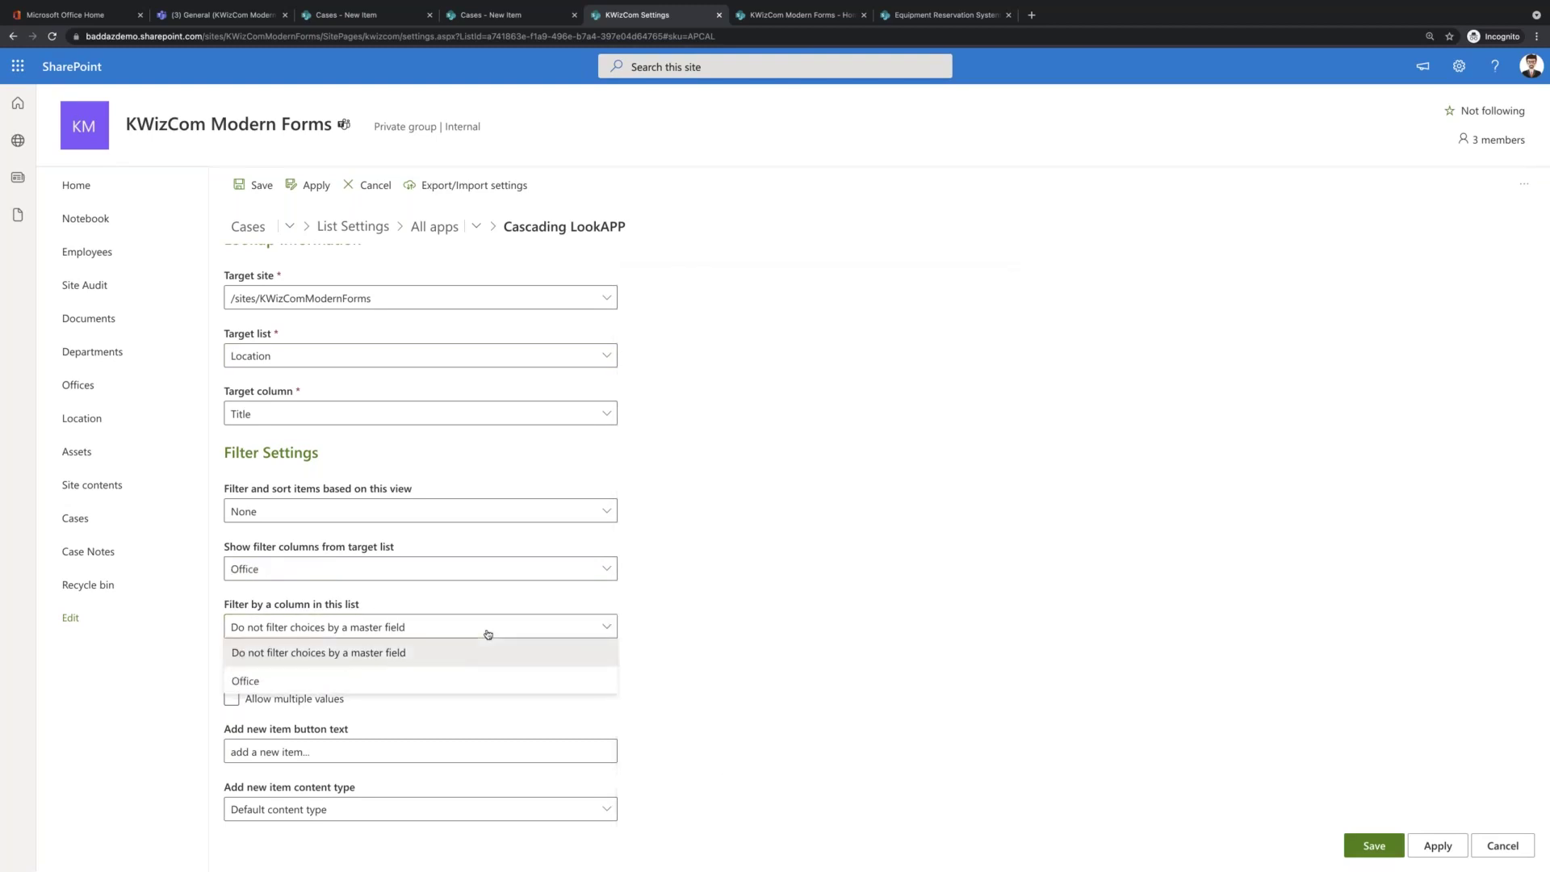
click(327, 683)
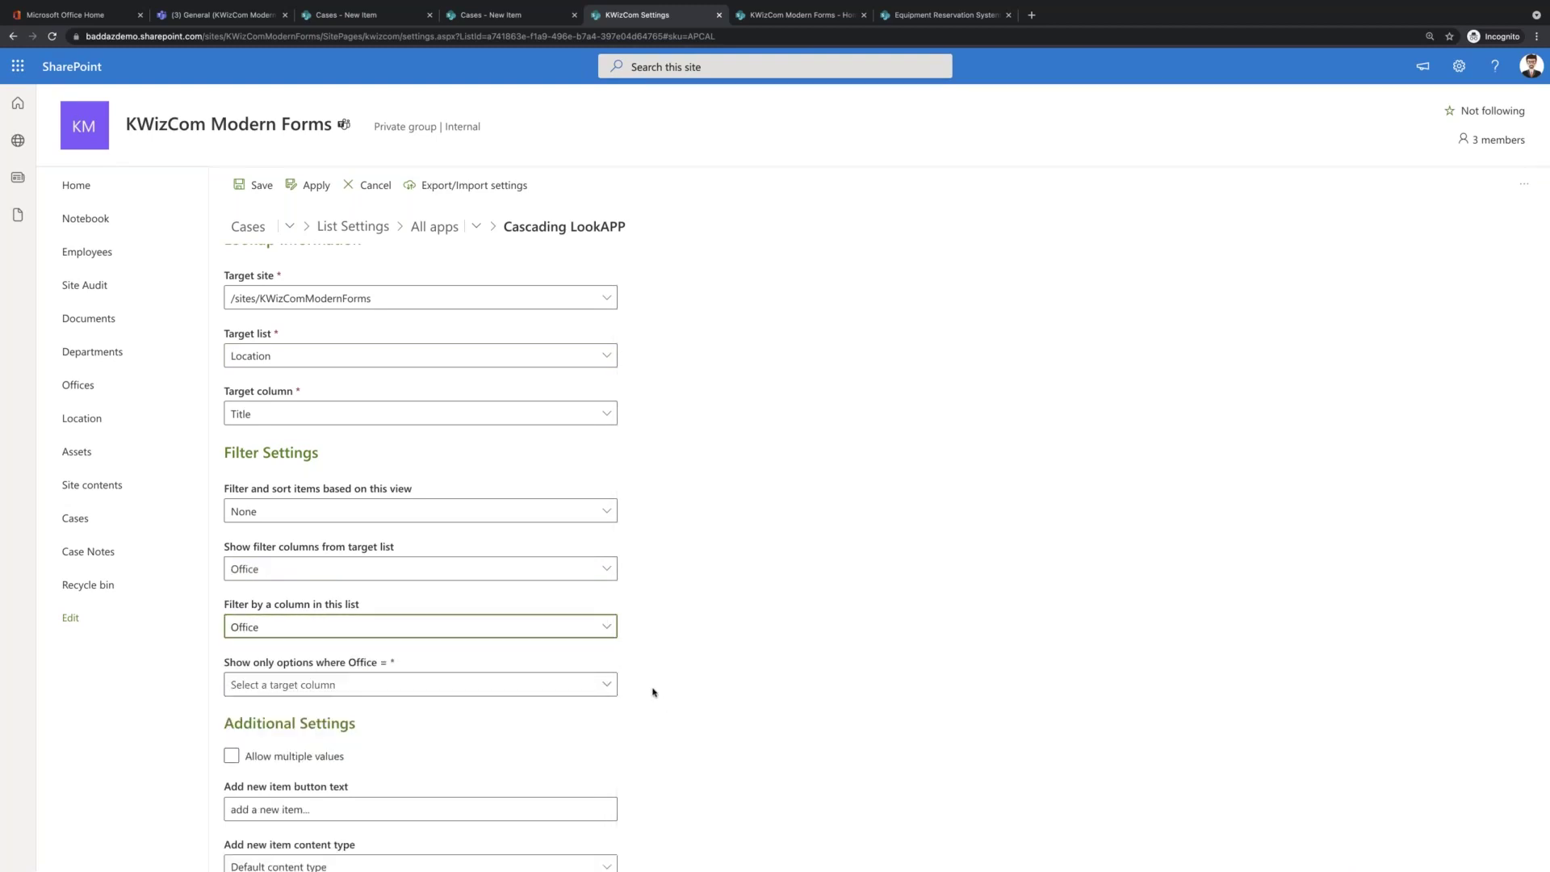
click(608, 686)
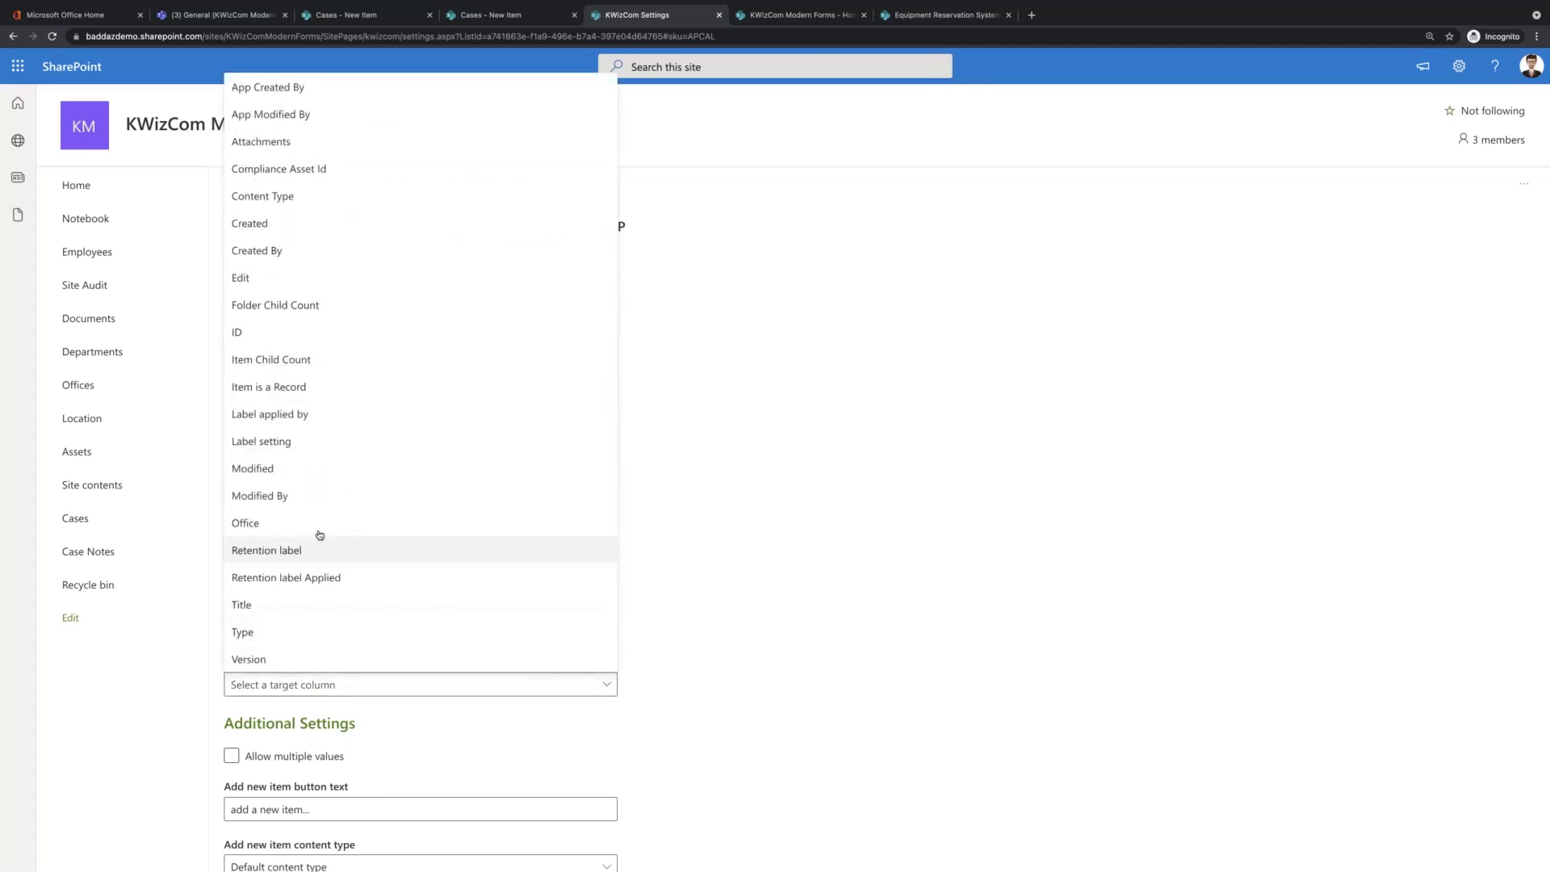
click(318, 530)
scroll(944, 769, down, 1)
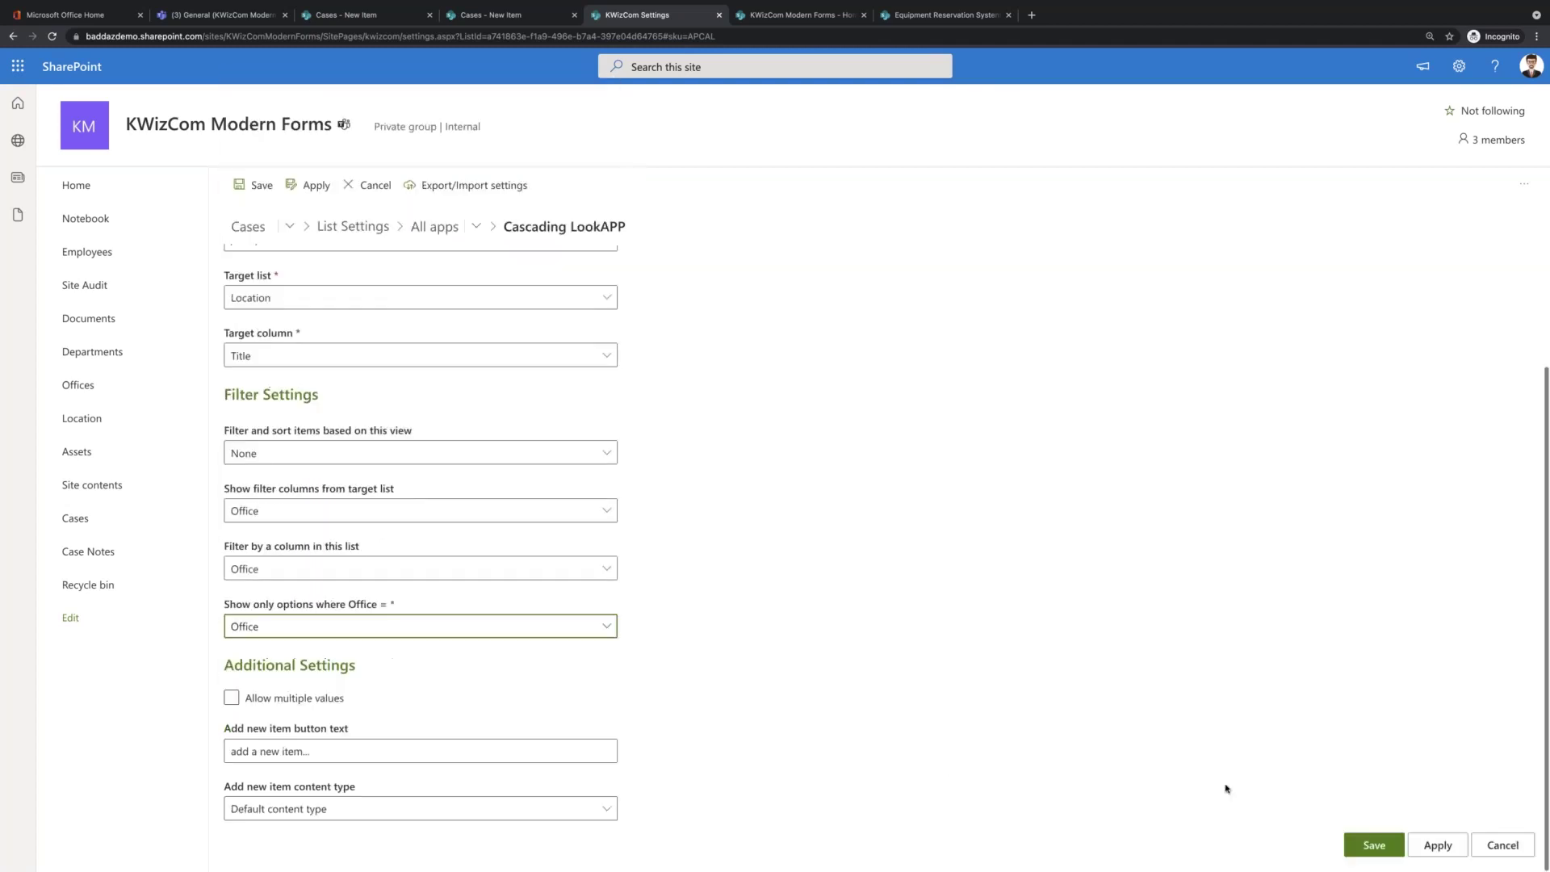
click(1372, 844)
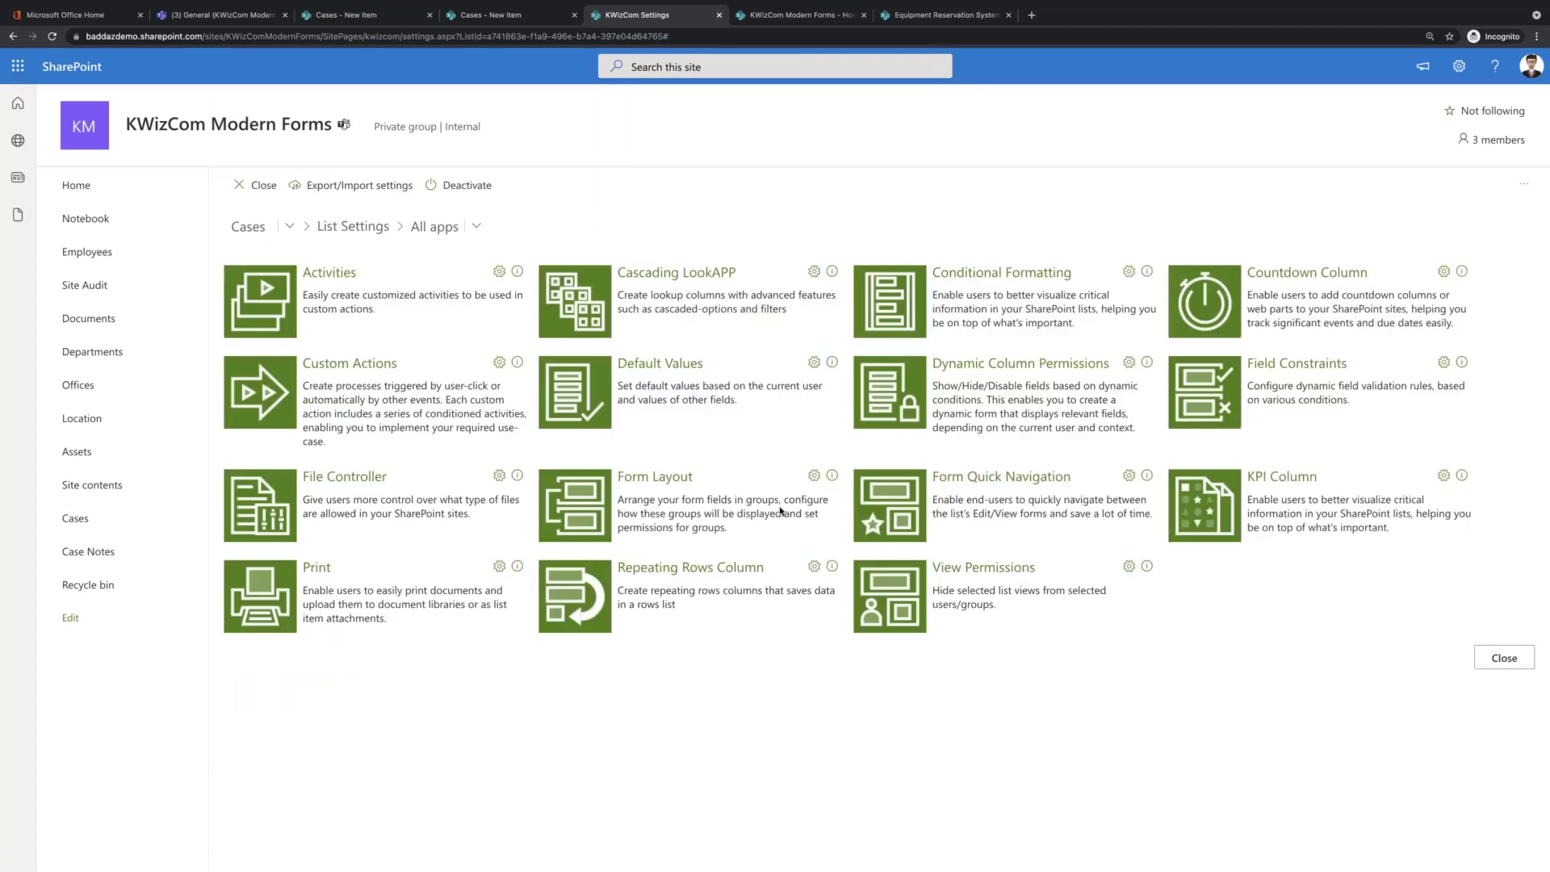
- Return to the Cases list, exit the classic experience and open a new item form
click(97, 518)
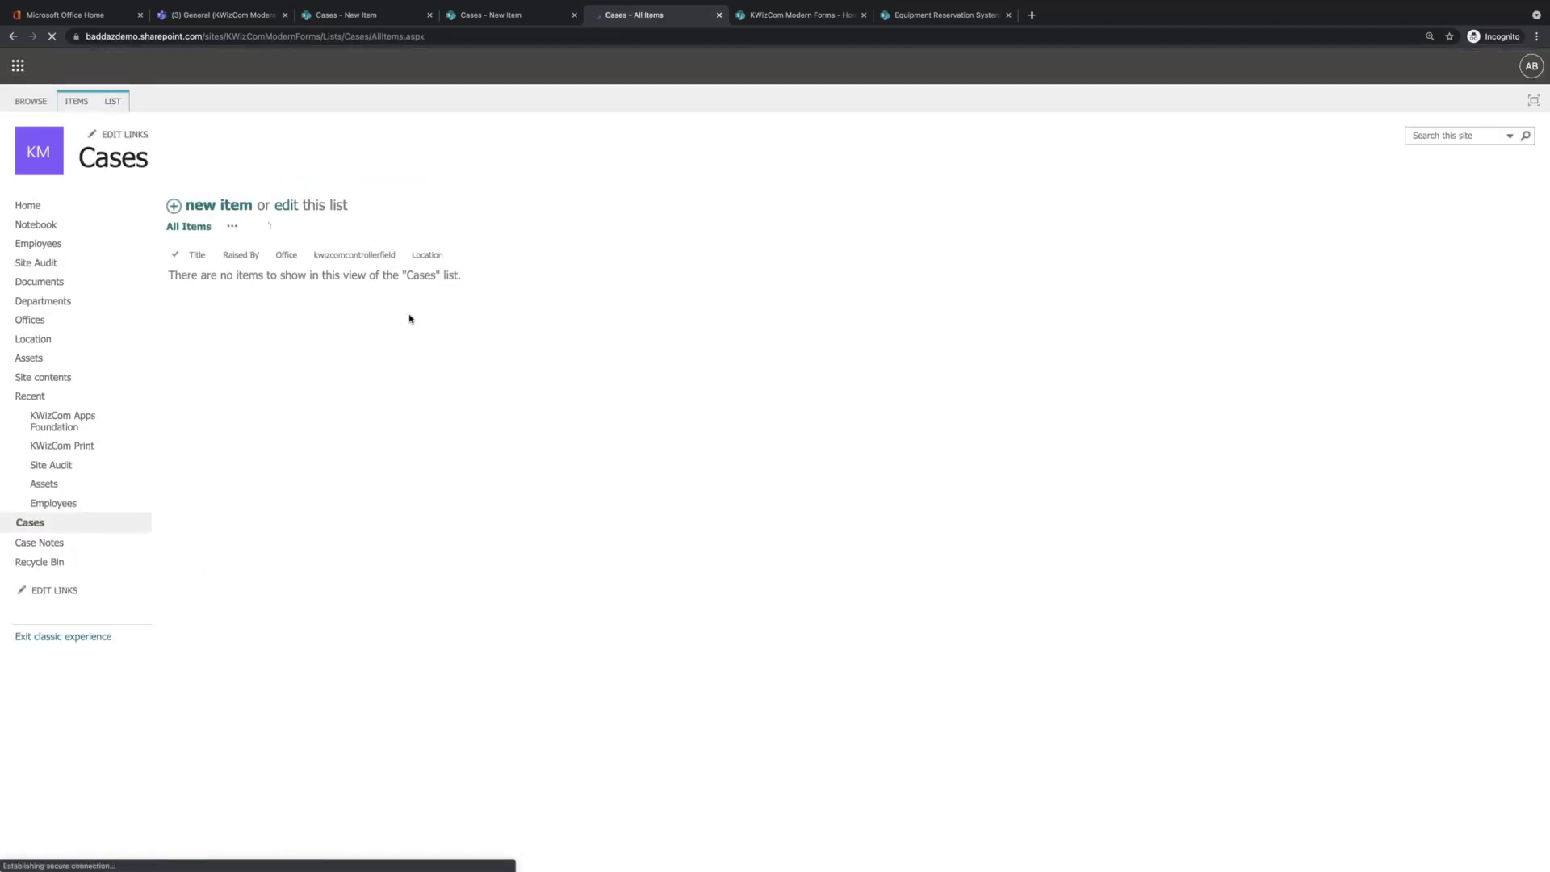
click(53, 36)
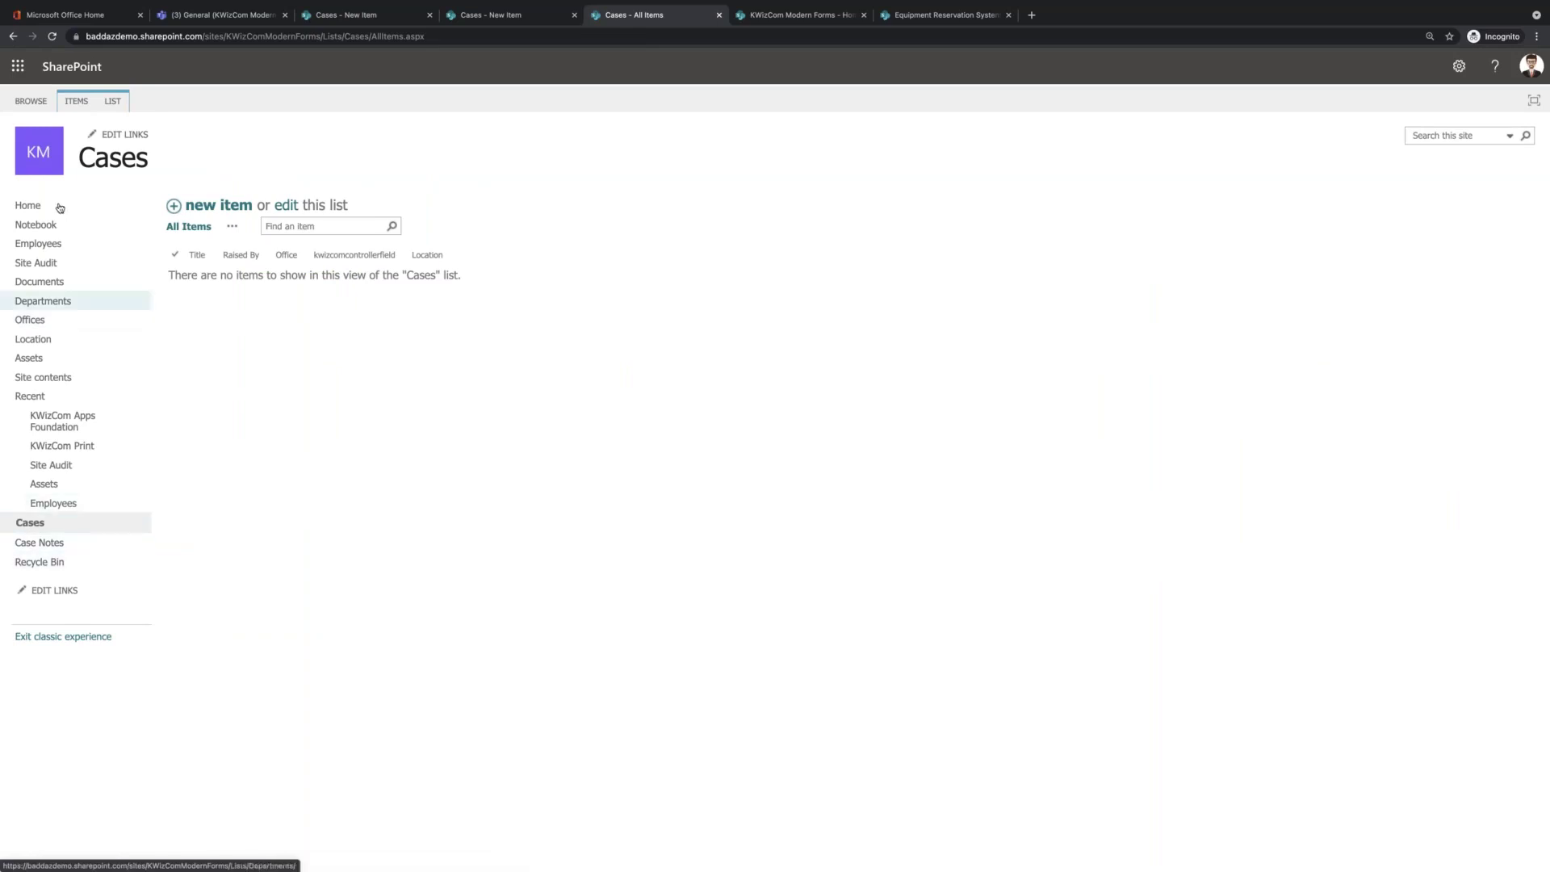
click(63, 636)
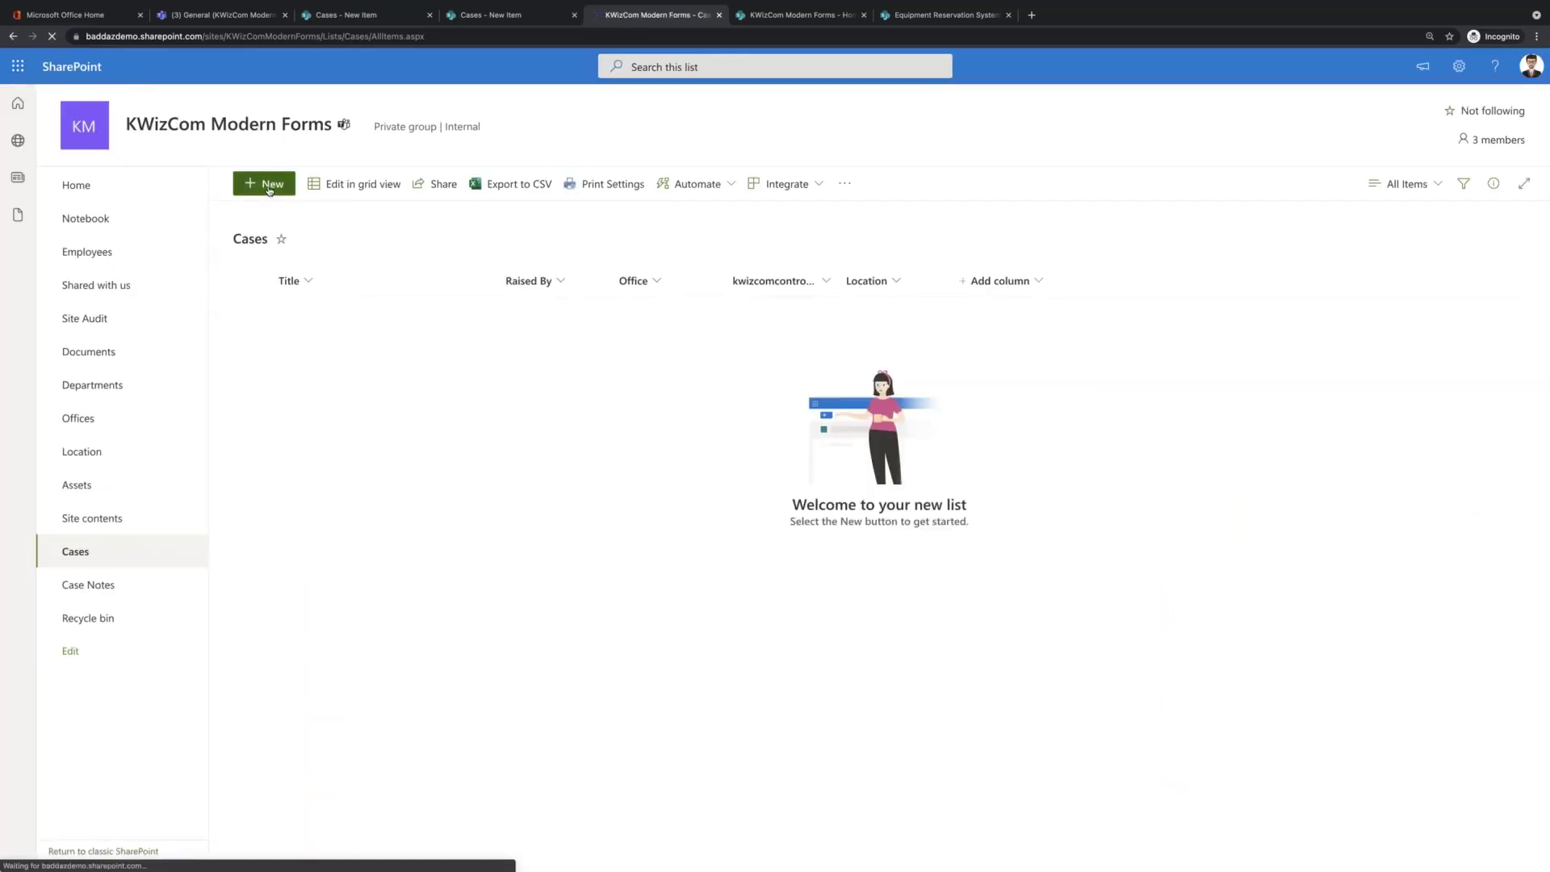
click(270, 189)
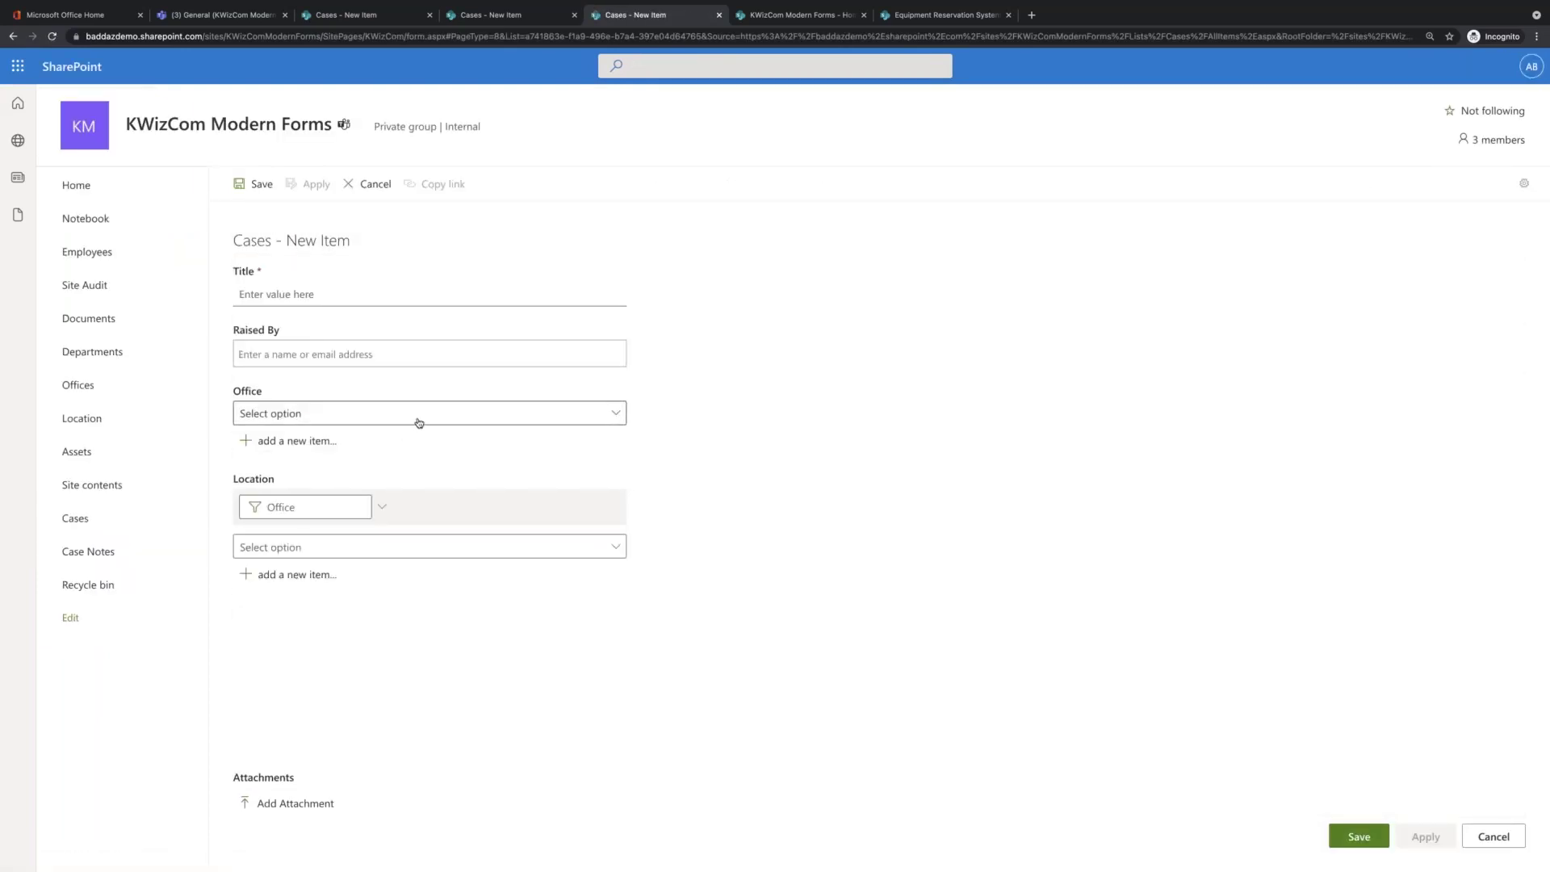
- Choose London as the Office and check which Location choices are offered
click(419, 422)
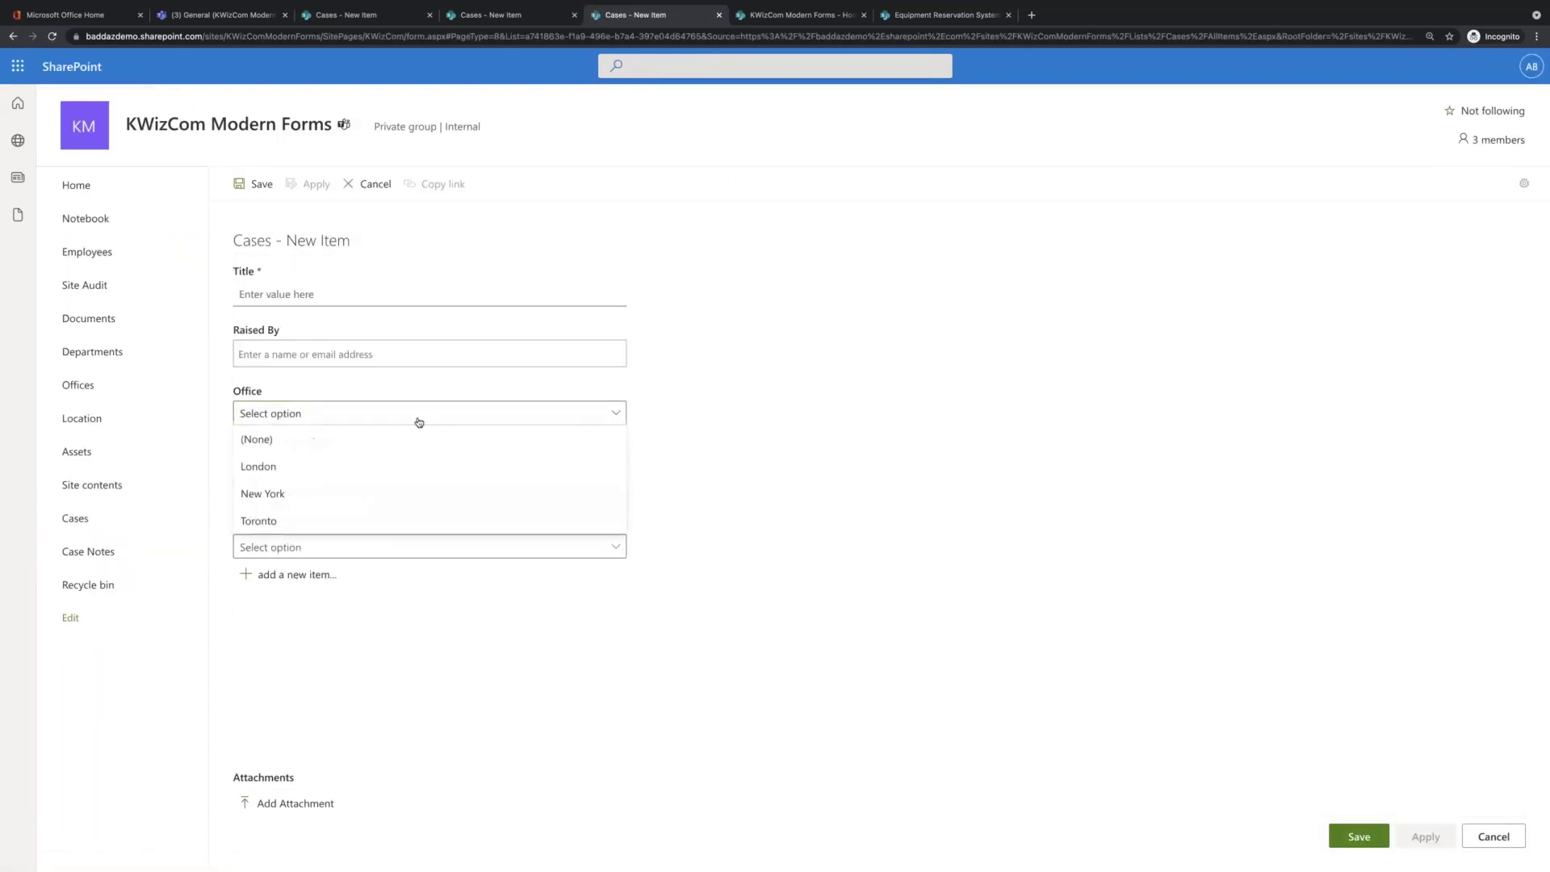
click(311, 468)
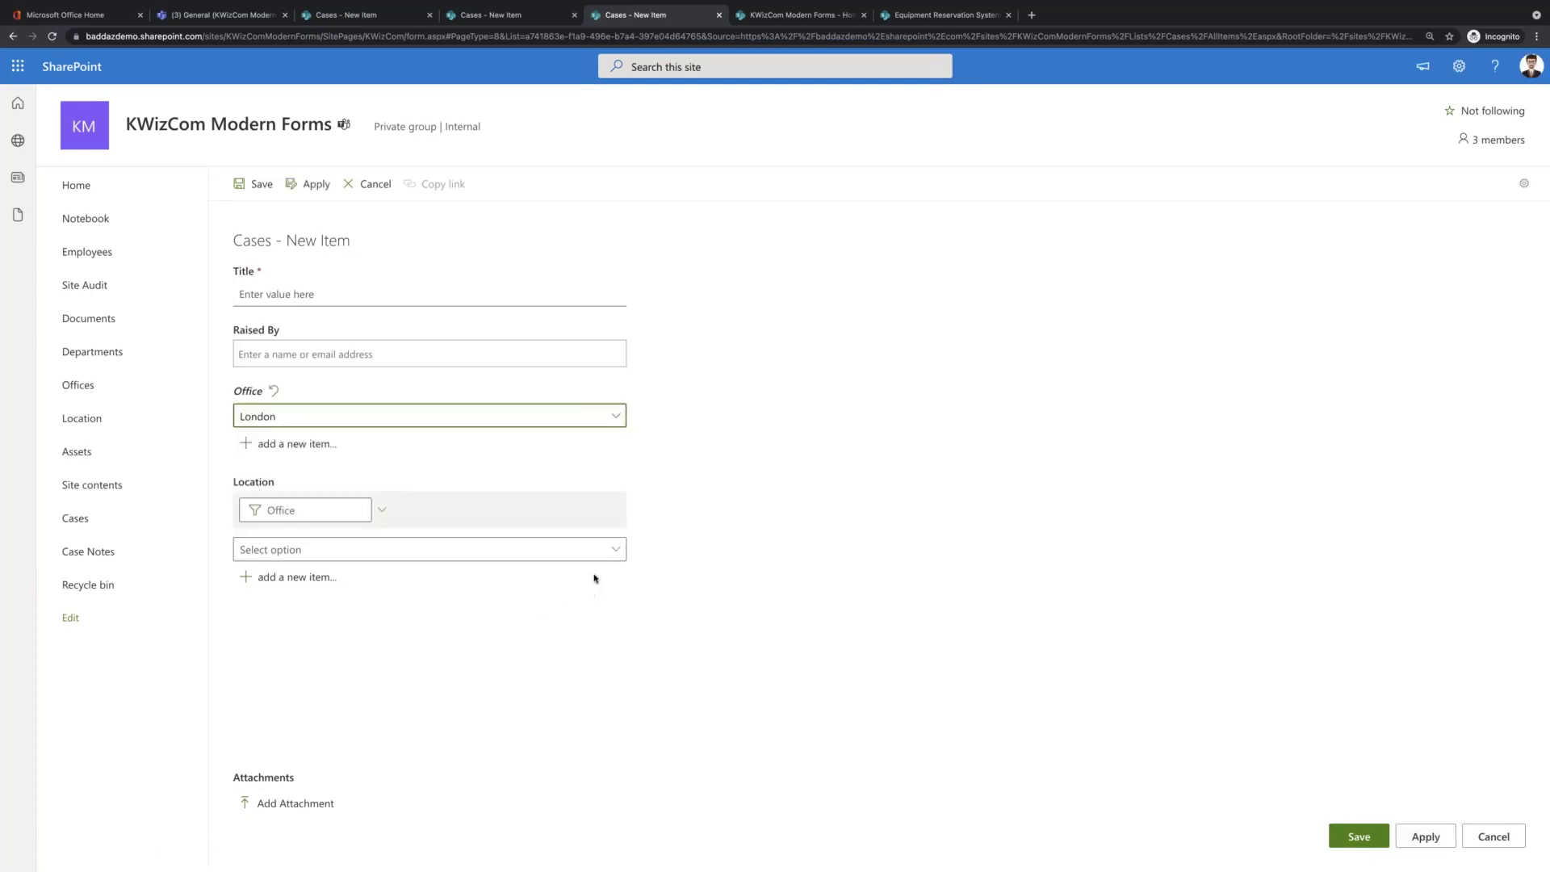
click(605, 549)
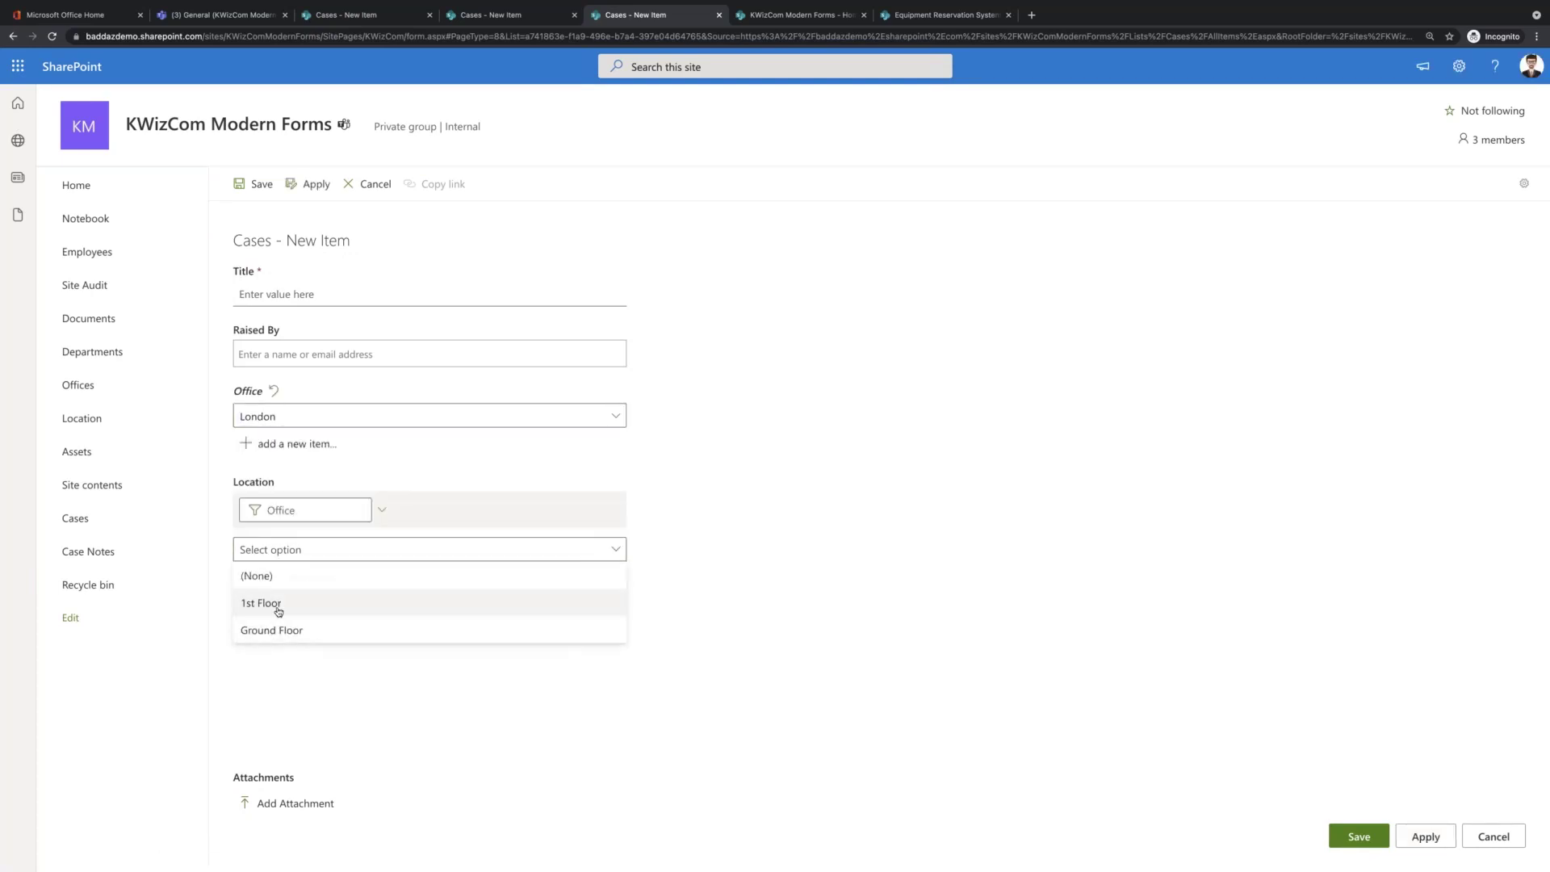
- Change the Office to New York, check the Location choices, and discard the new case
click(597, 416)
click(284, 498)
click(615, 550)
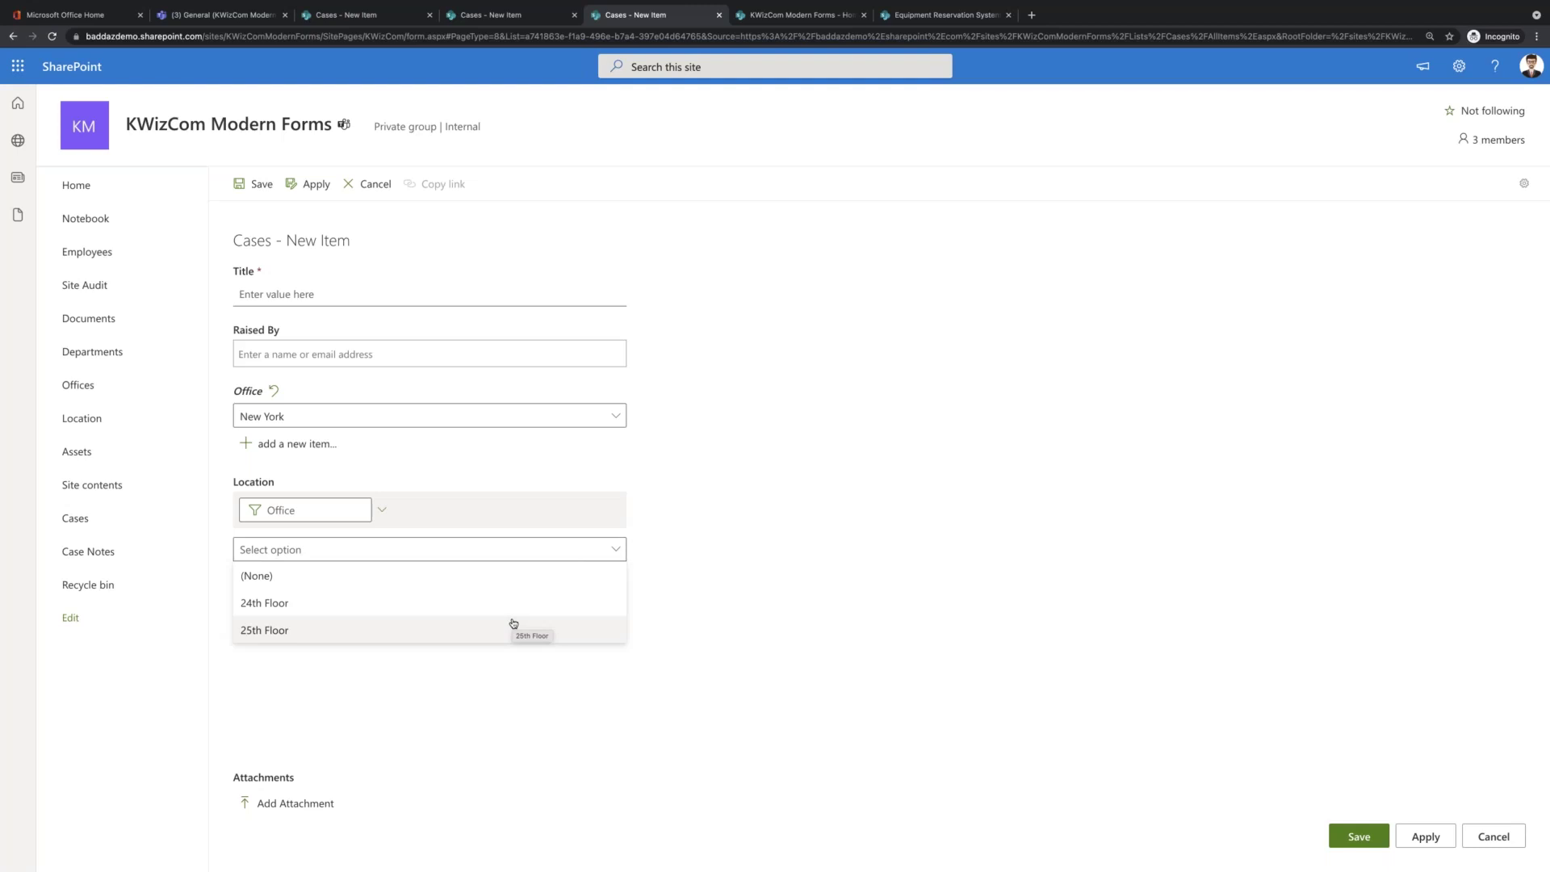
click(773, 610)
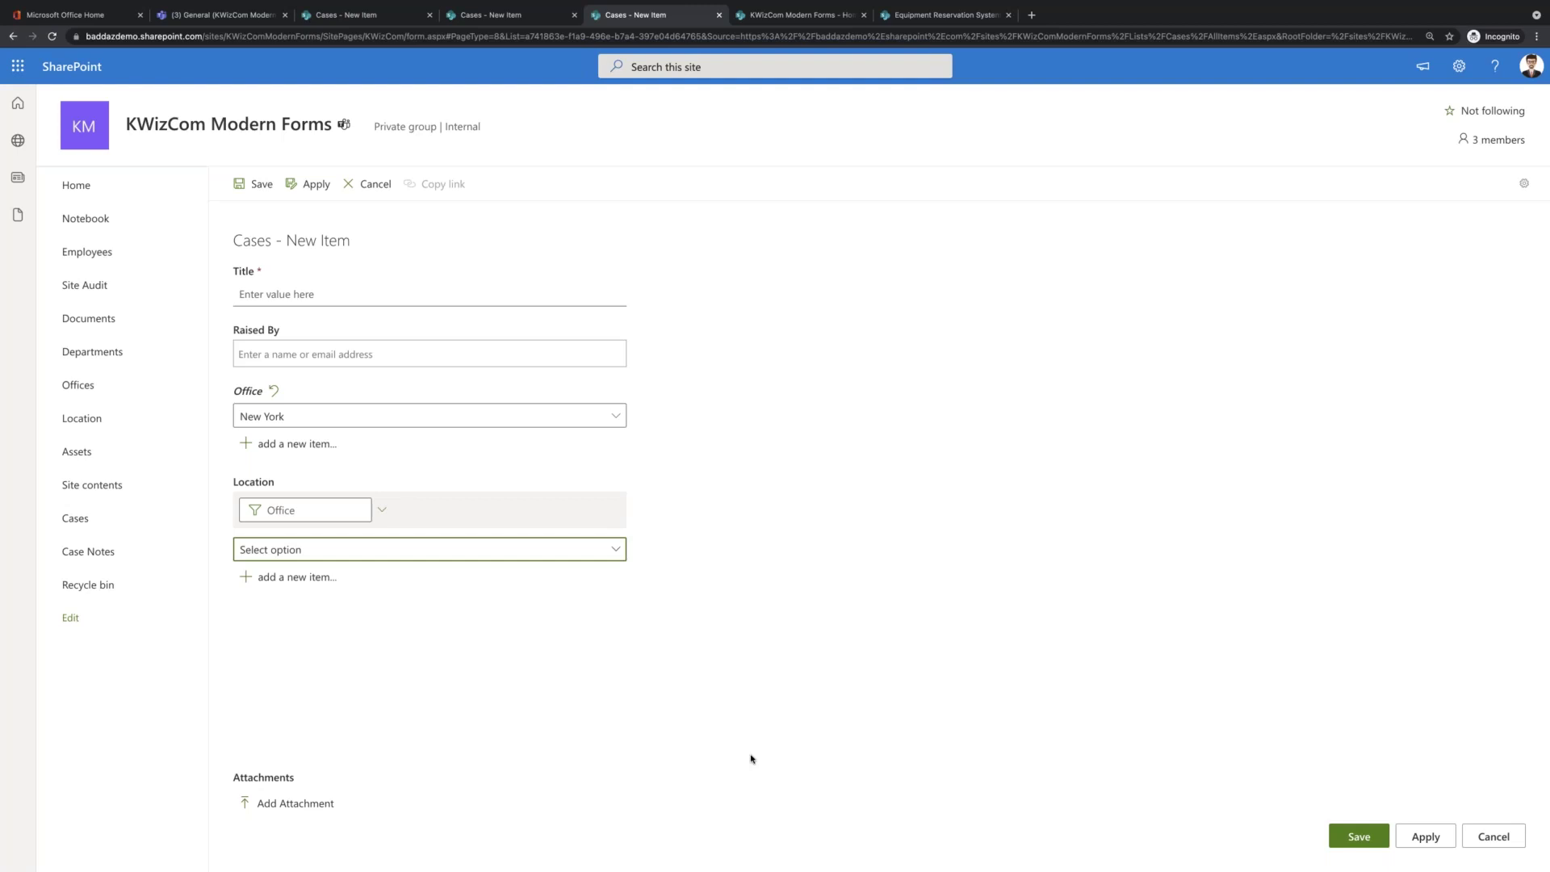
click(1493, 838)
click(877, 117)
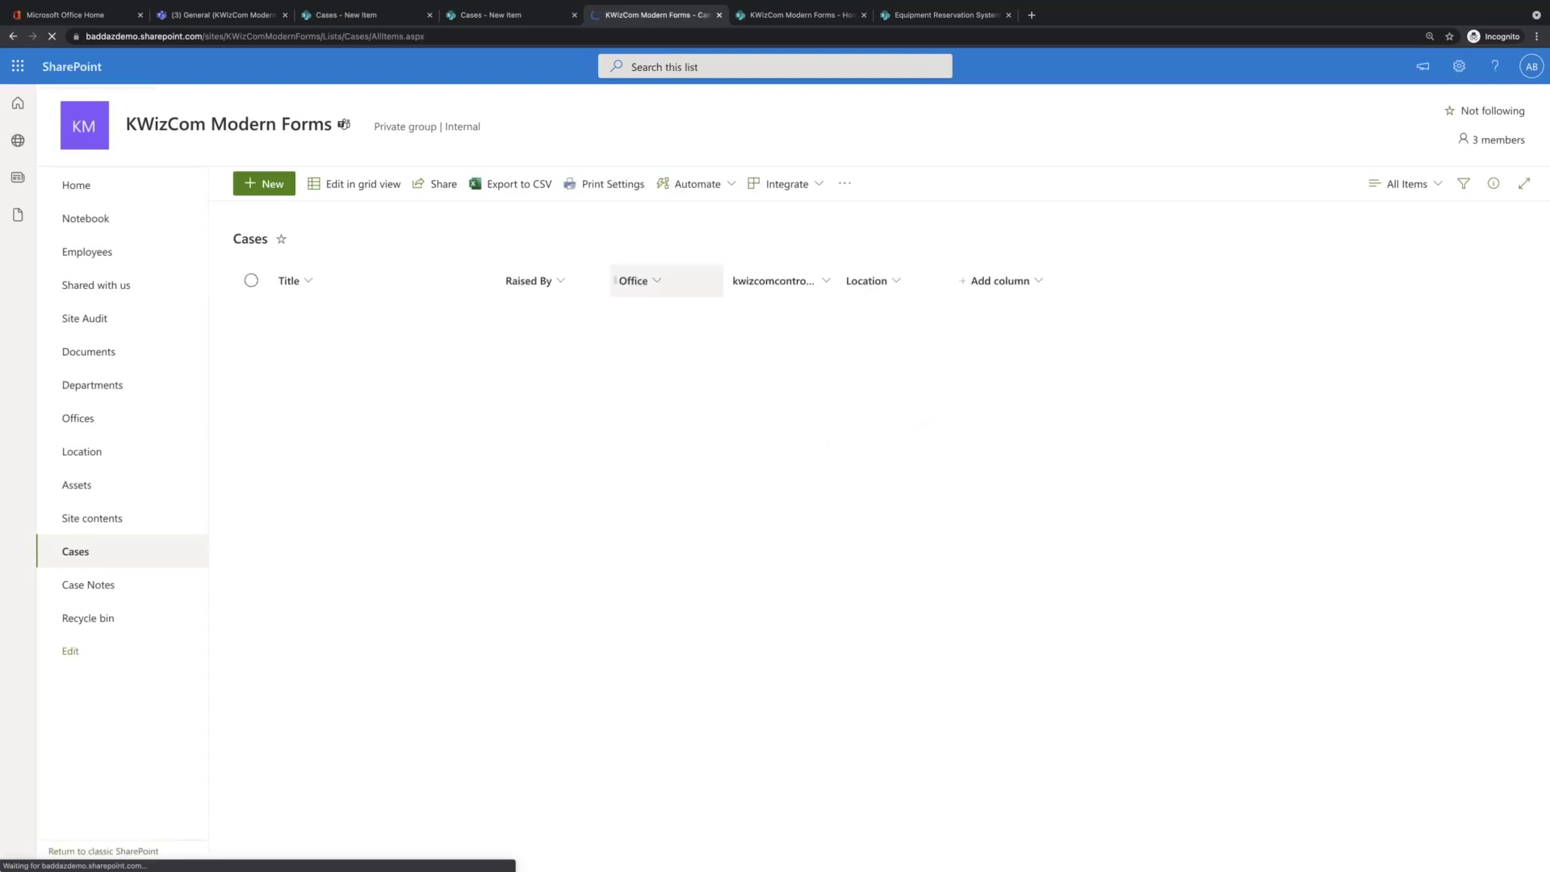
- Open the Form Layout settings of the Cases list from a new item form
click(282, 191)
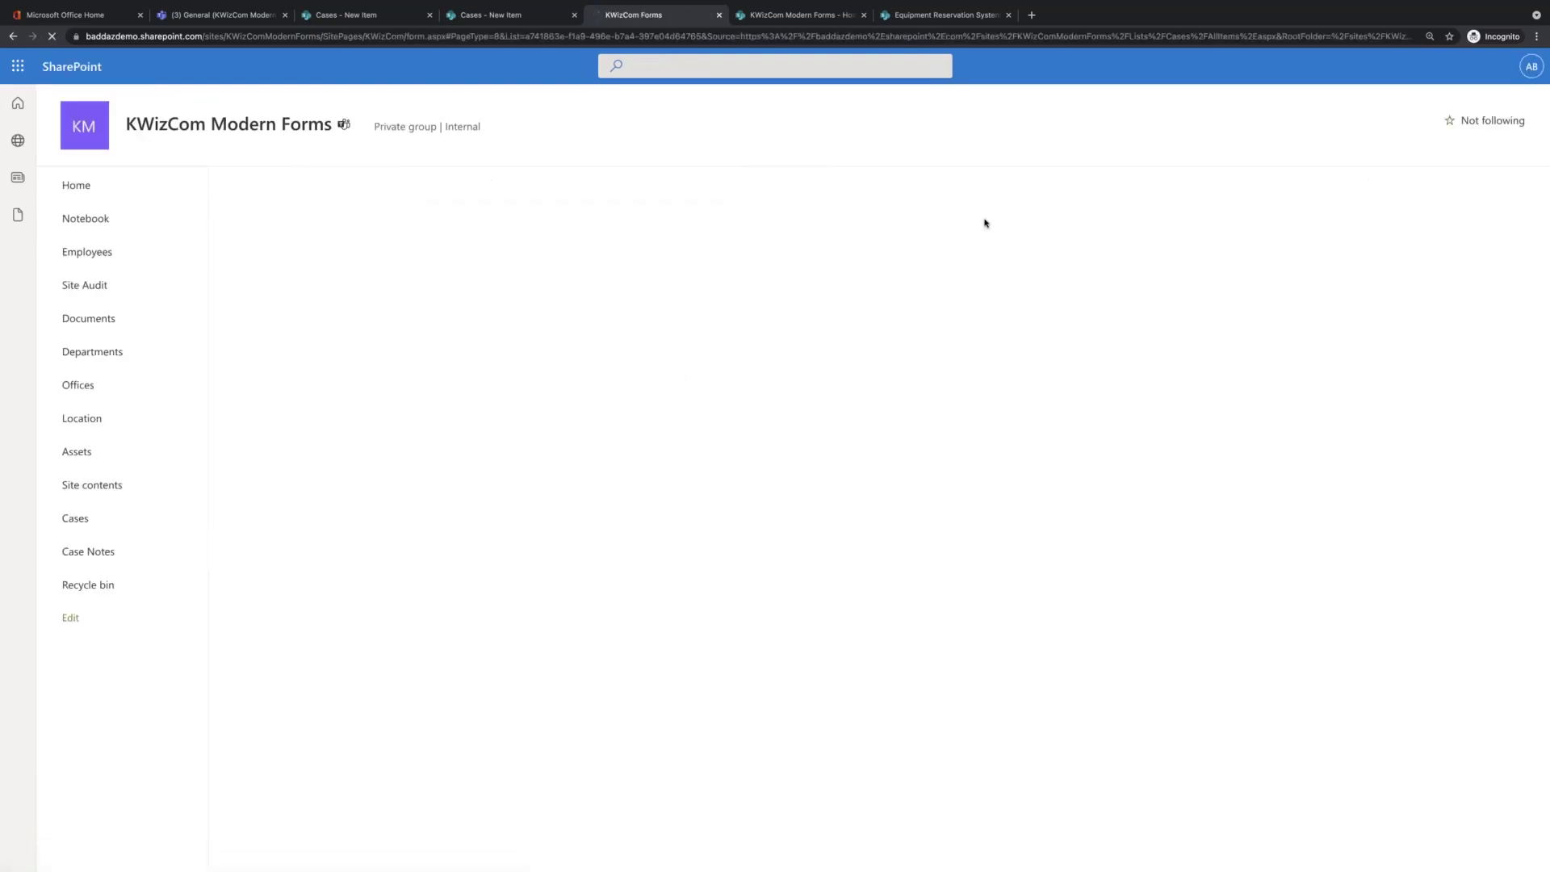
click(1523, 186)
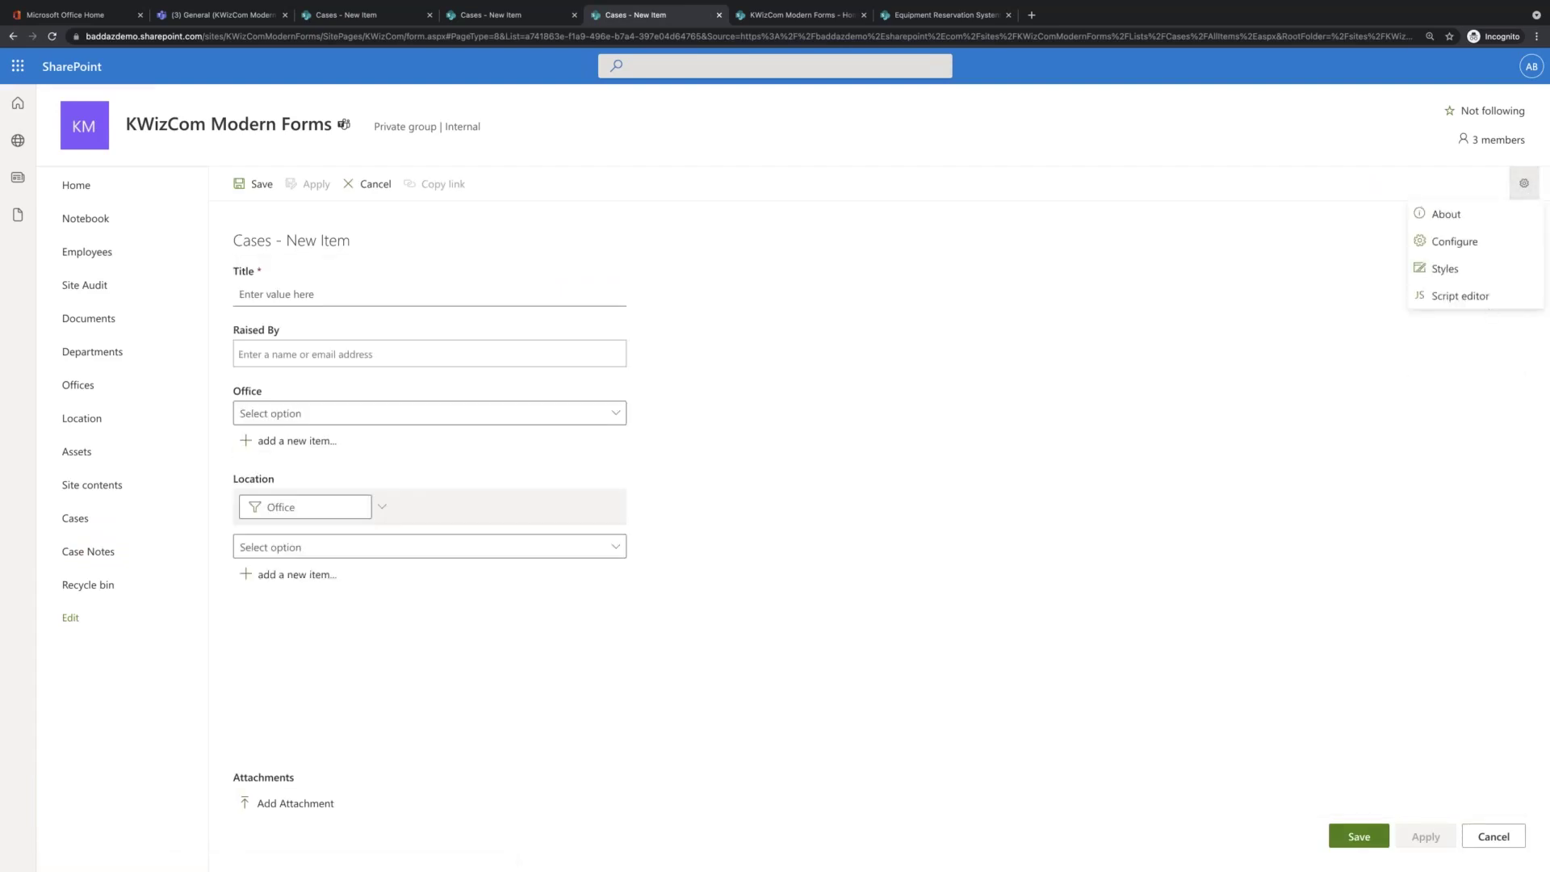
click(1492, 248)
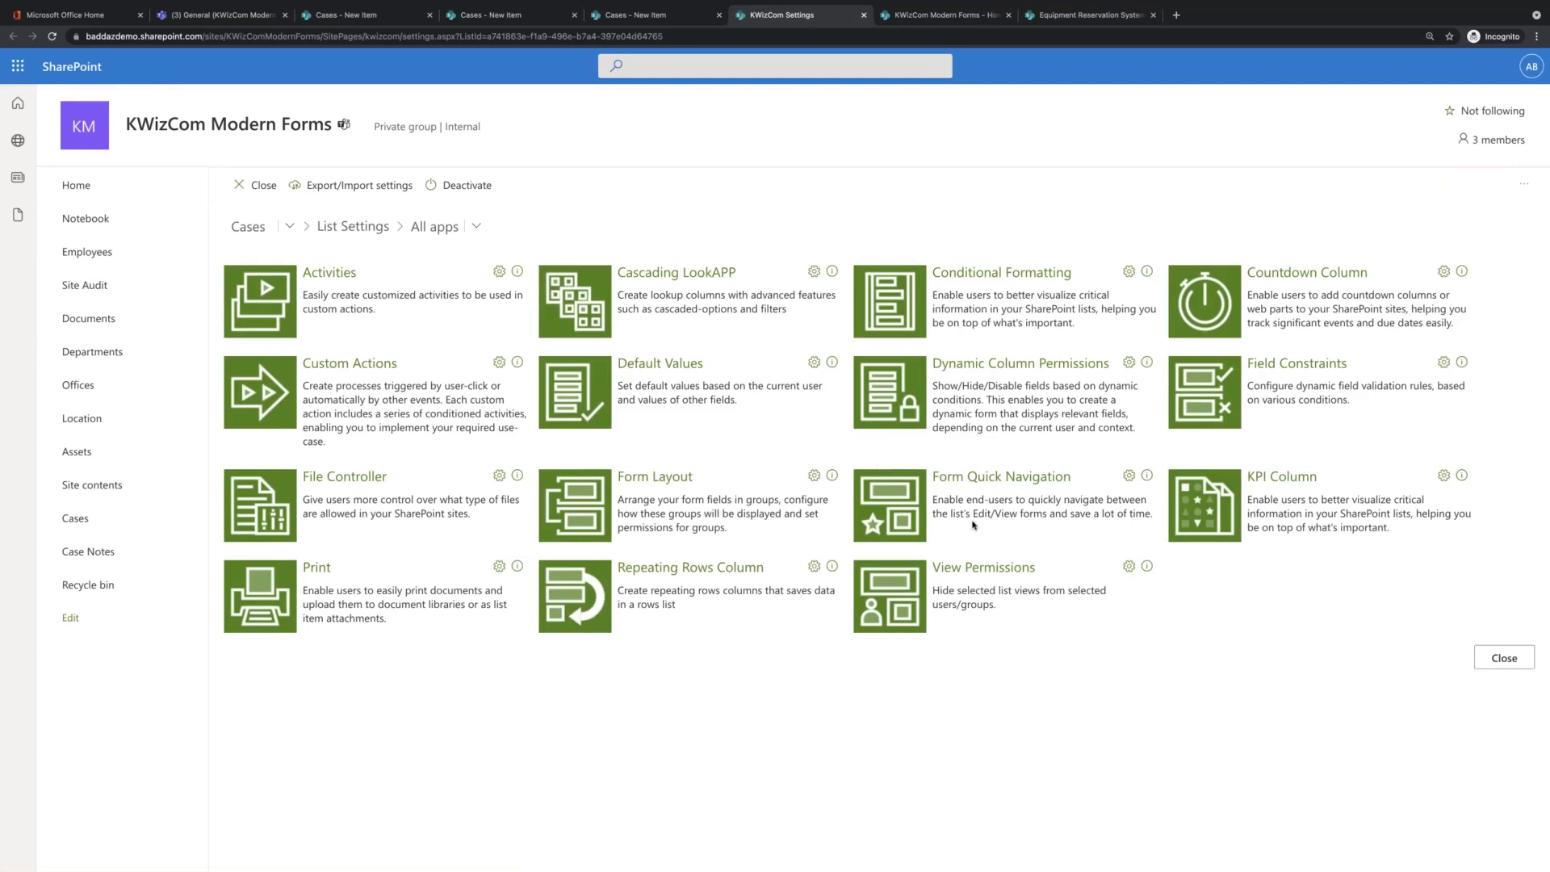
click(671, 478)
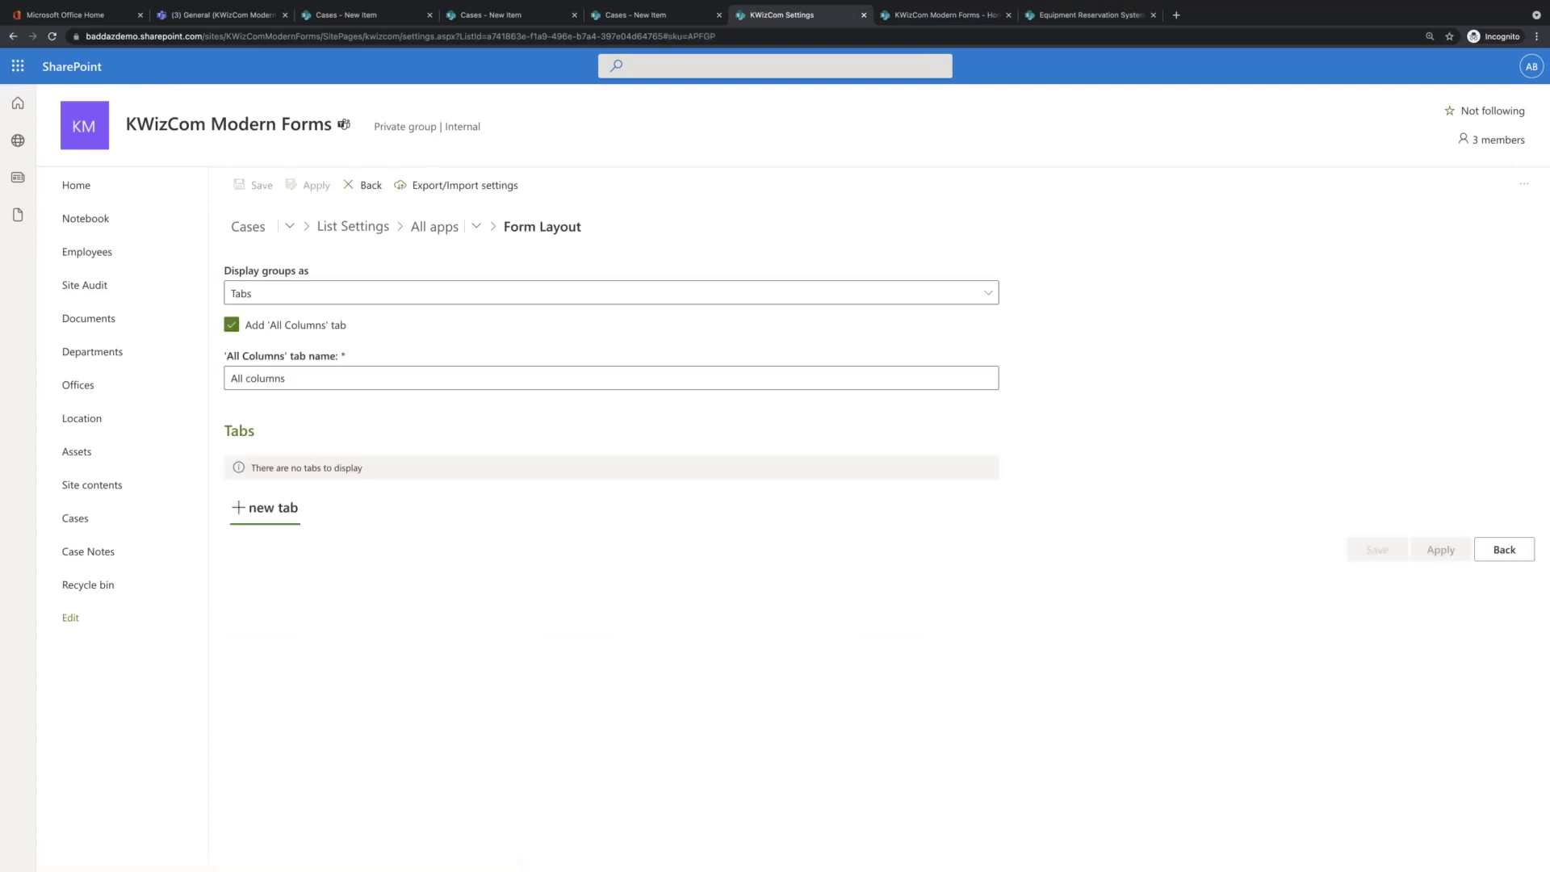
- Add a new tab to the form layout with the group name Case Details
click(276, 509)
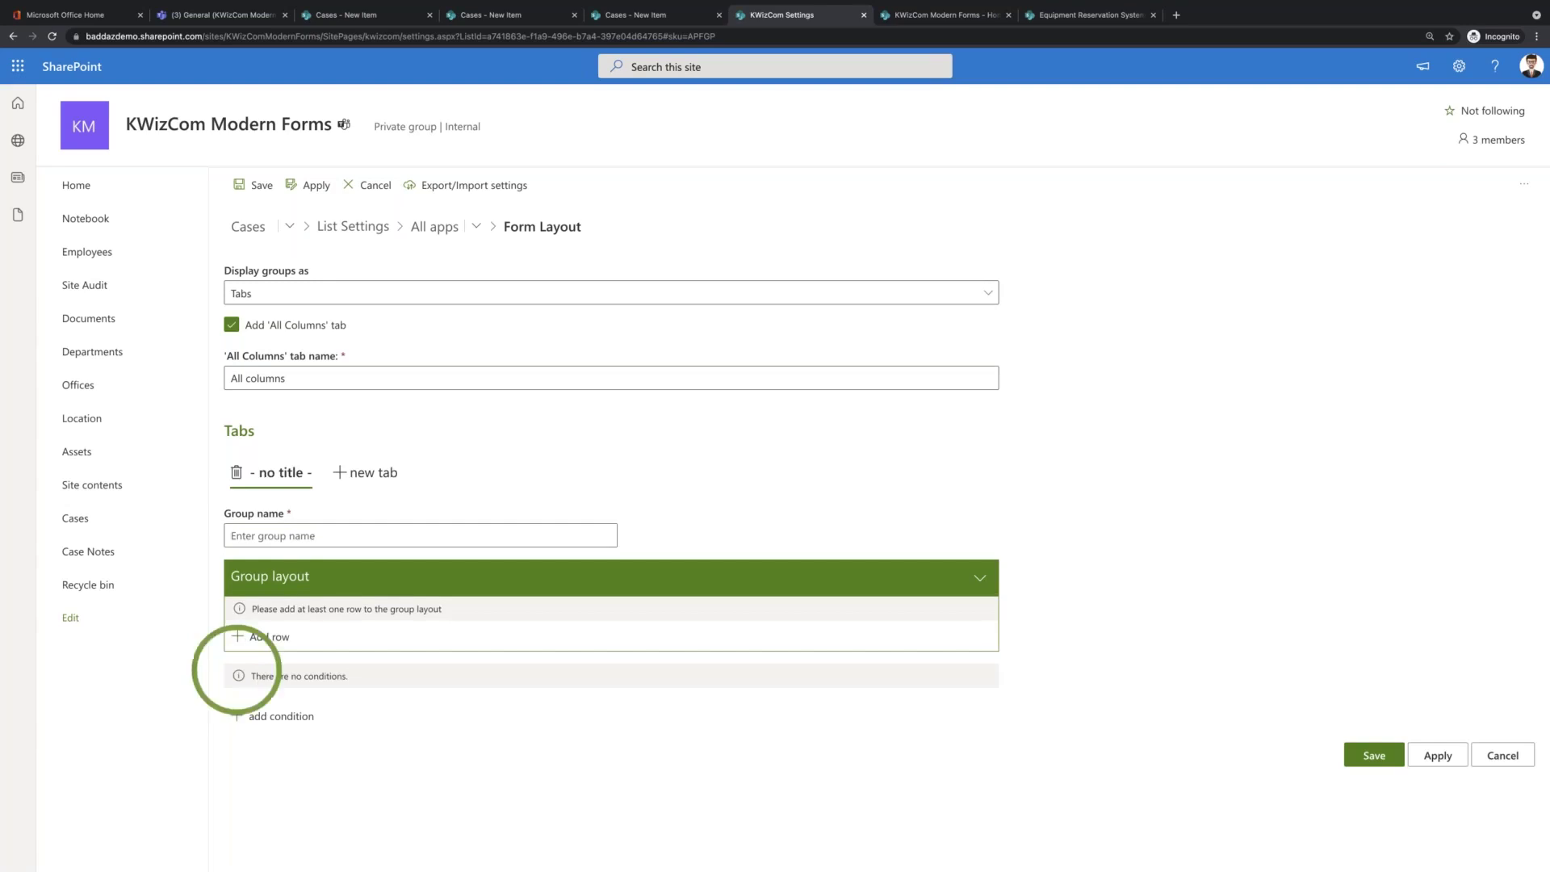
click(272, 535)
text(Case De)
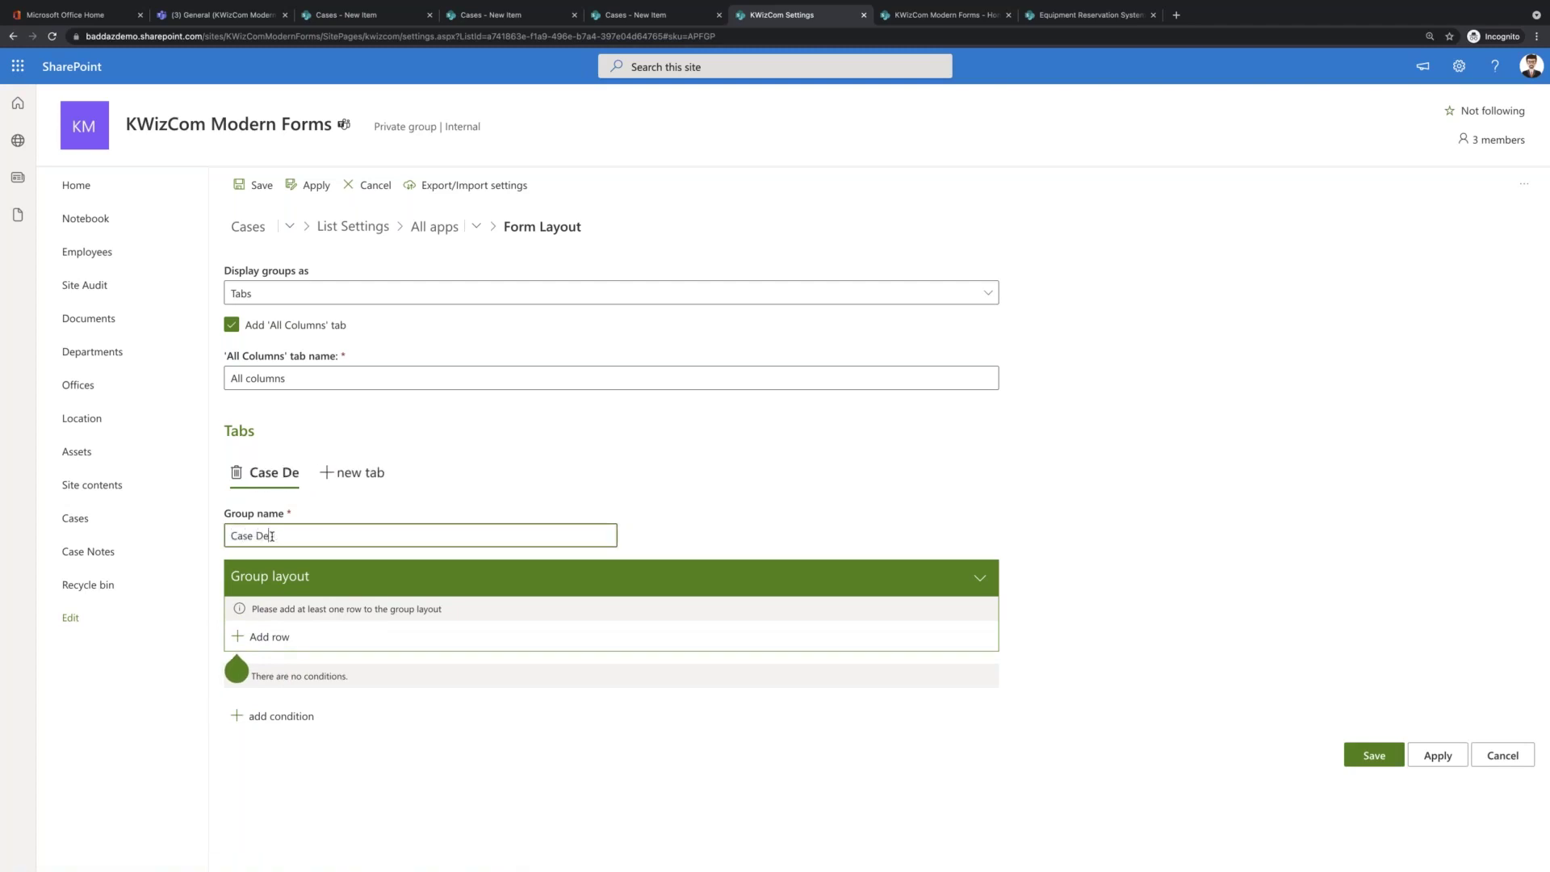
text(tails)
- Add two rows to the Case Details group layout, the first with Title and the second with Raised By
click(271, 650)
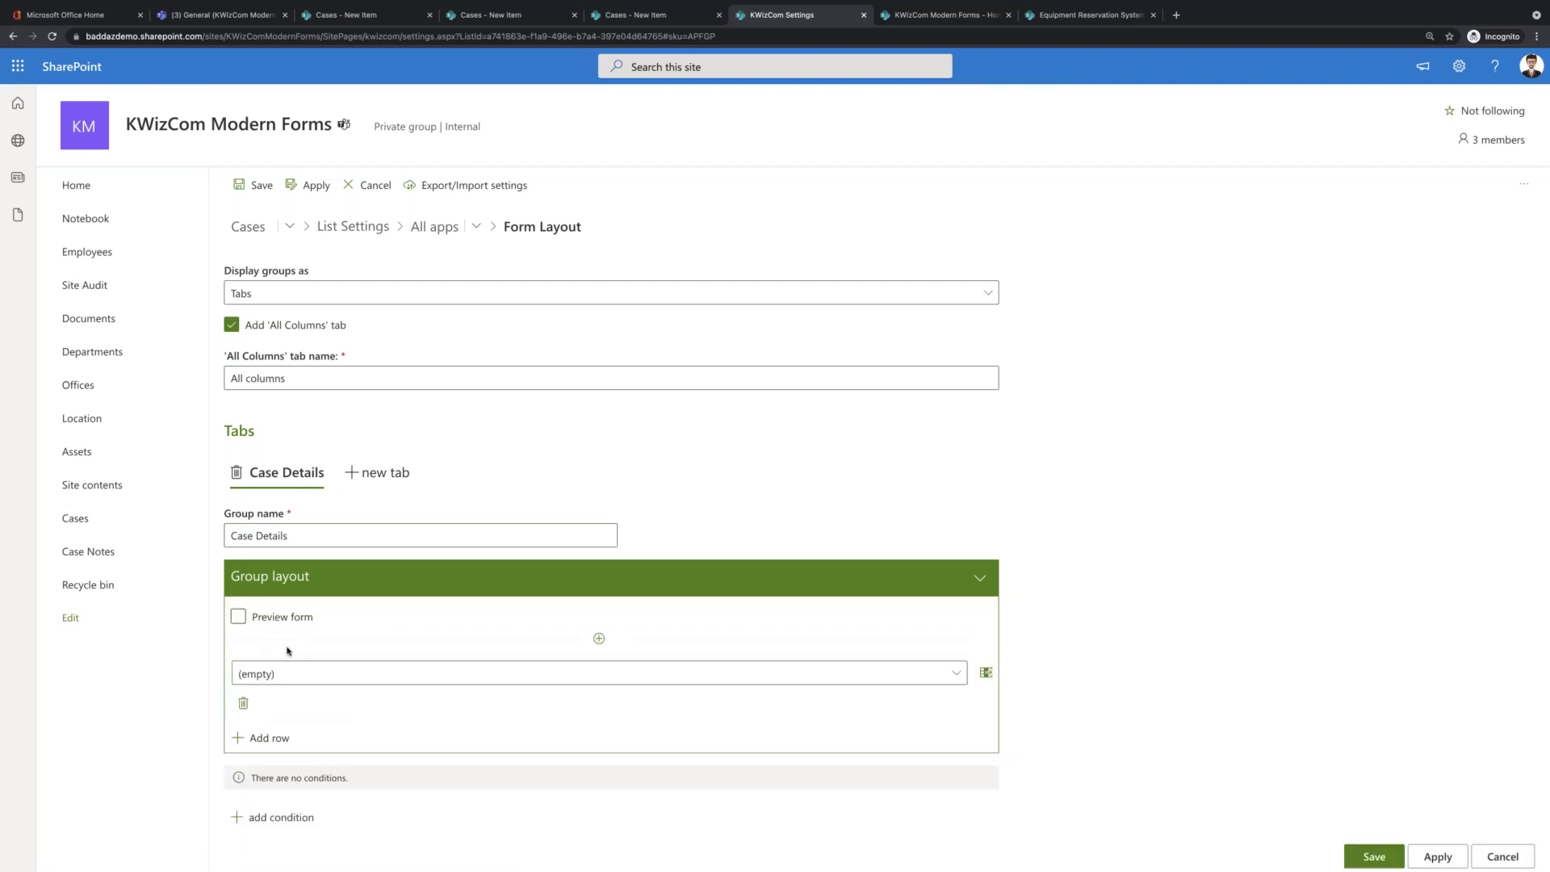
click(379, 670)
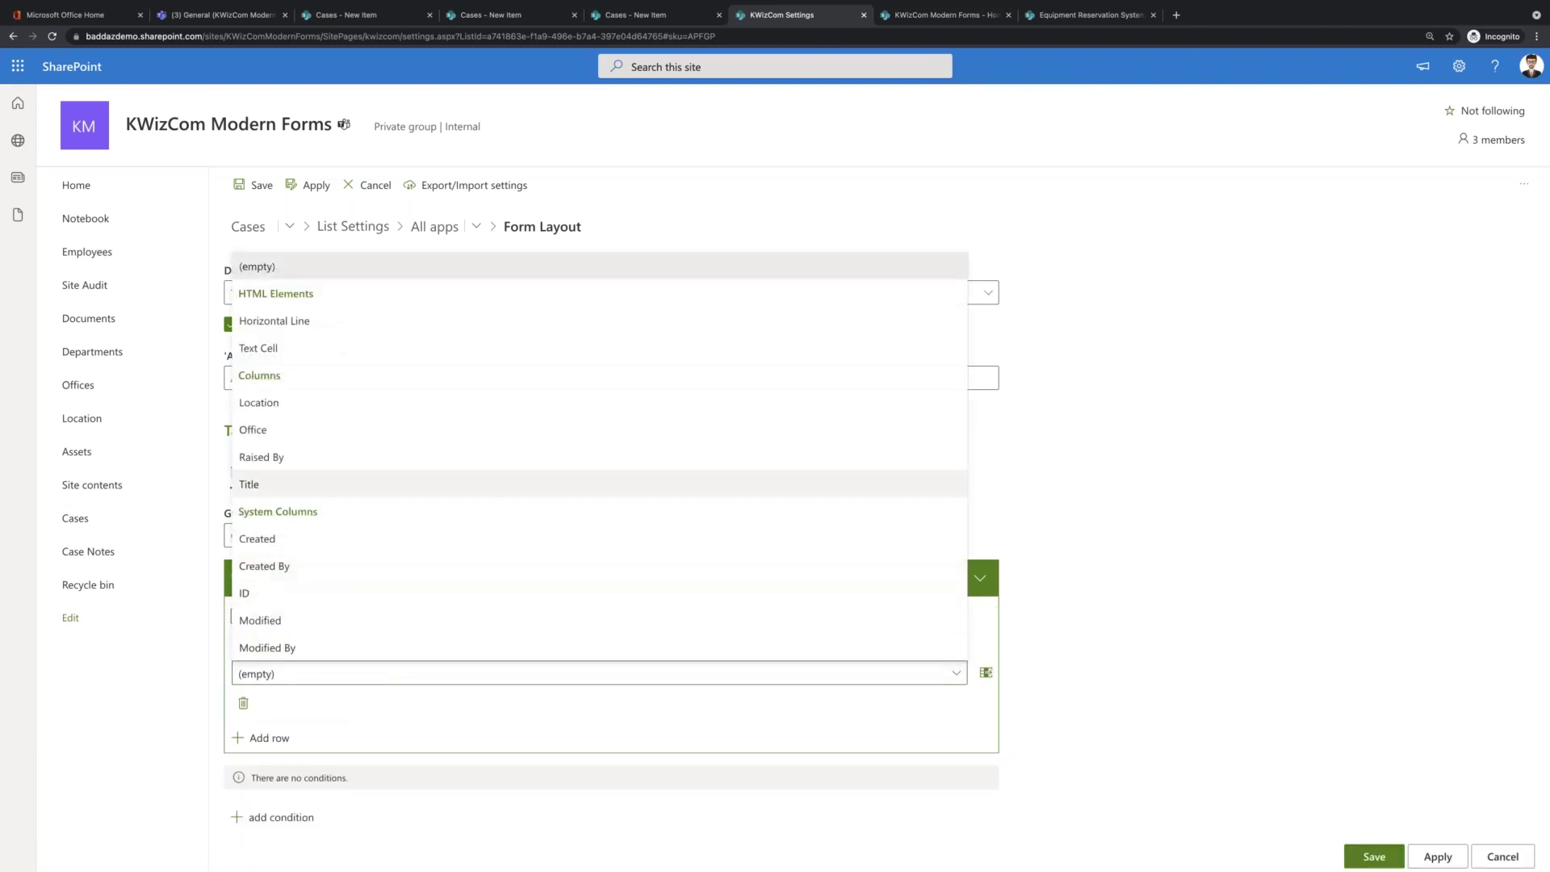
click(311, 488)
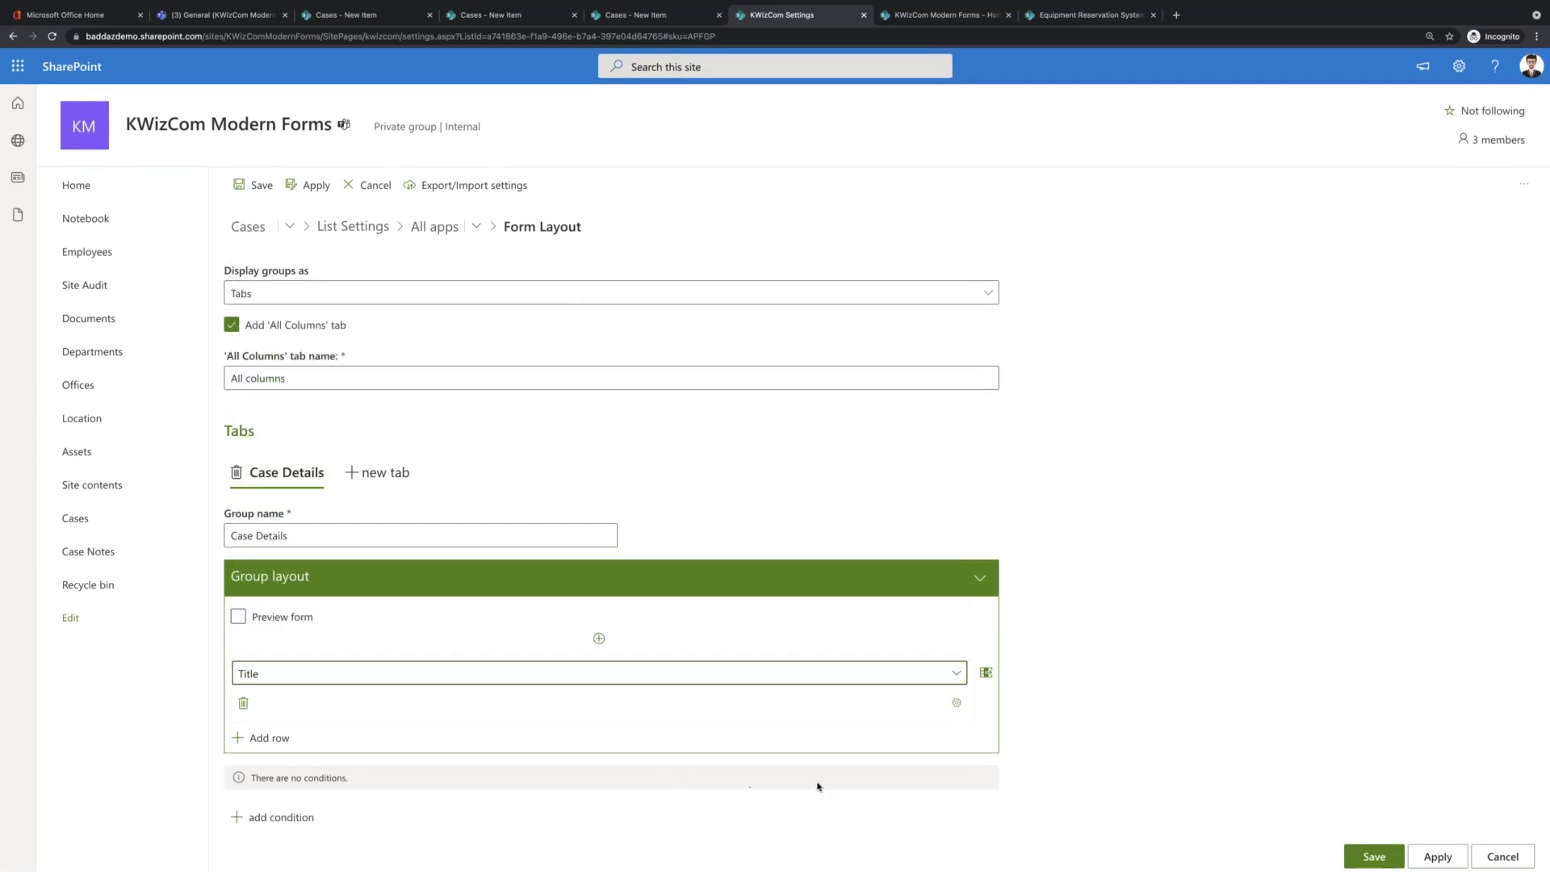
click(274, 739)
click(523, 771)
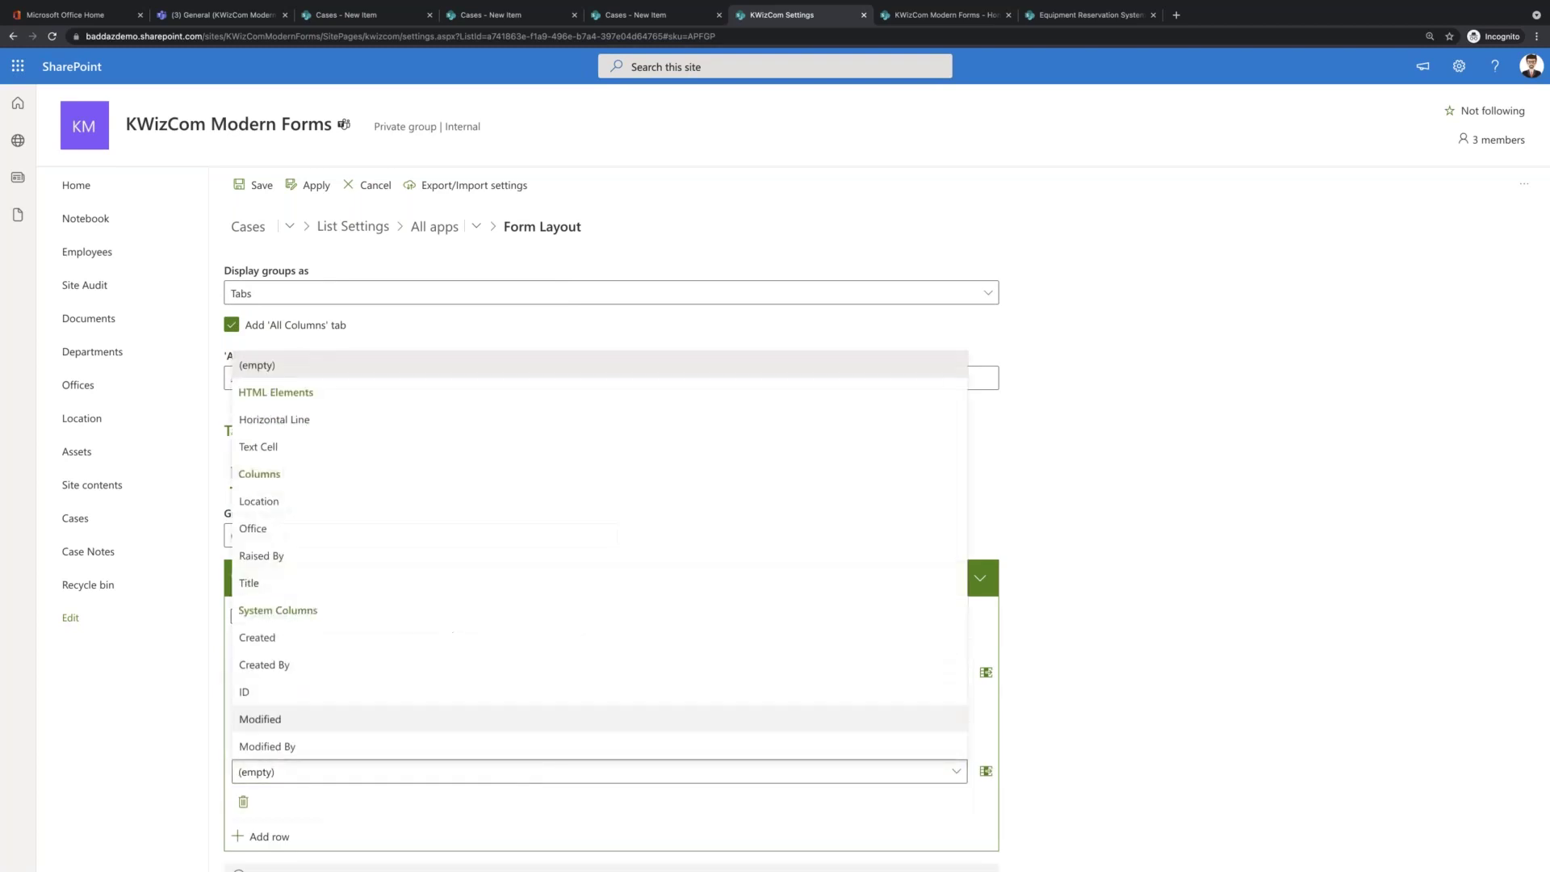
click(303, 557)
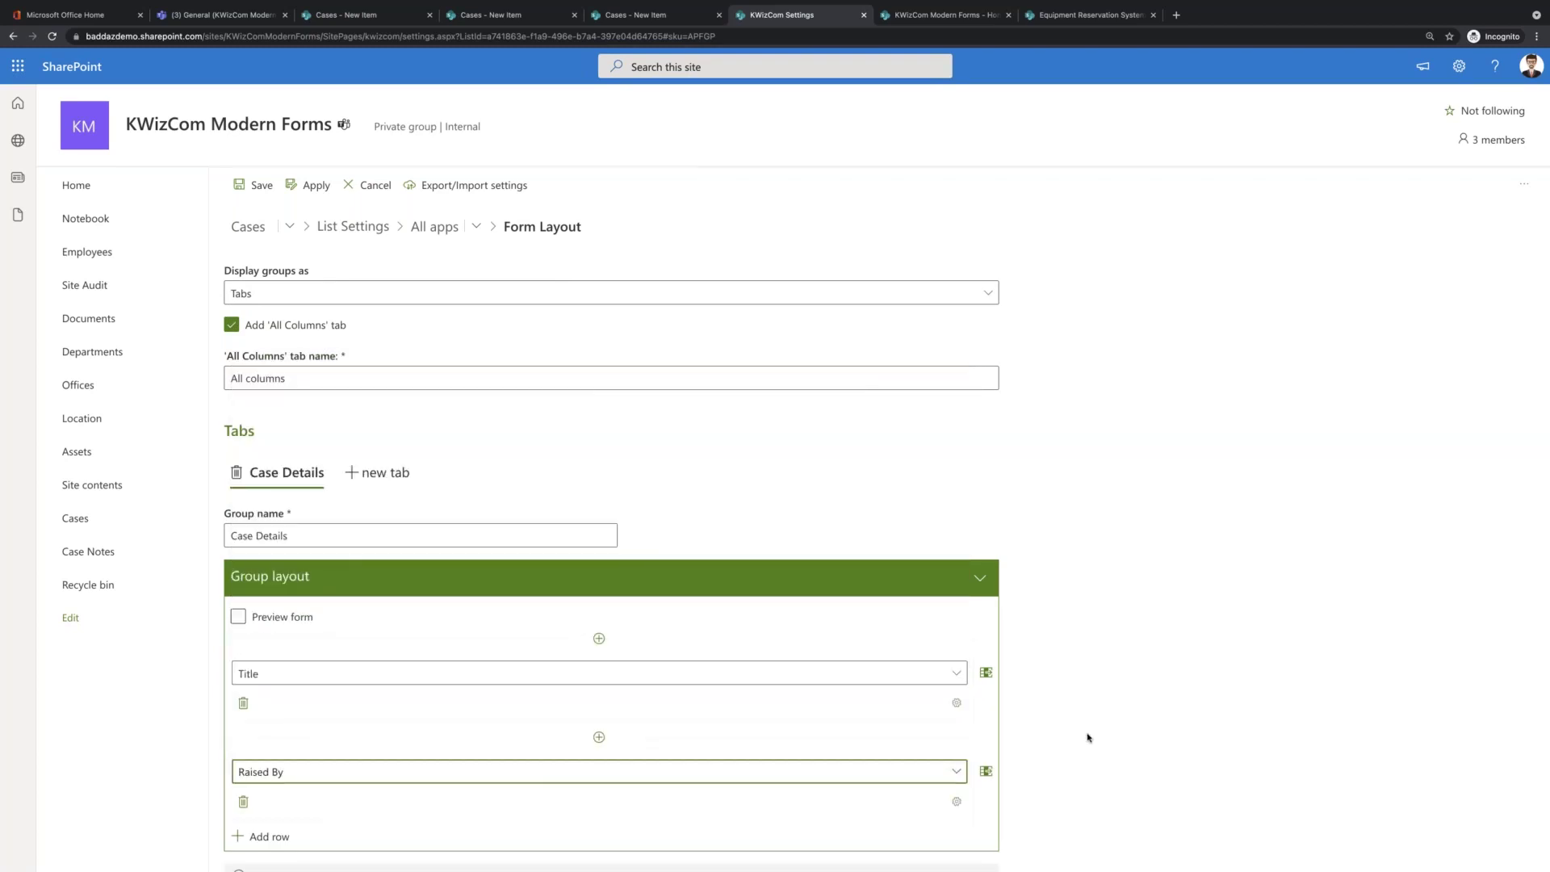
- Add a third row to the Case Details layout with Office and Location side by side
scroll(1088, 737, down, 2)
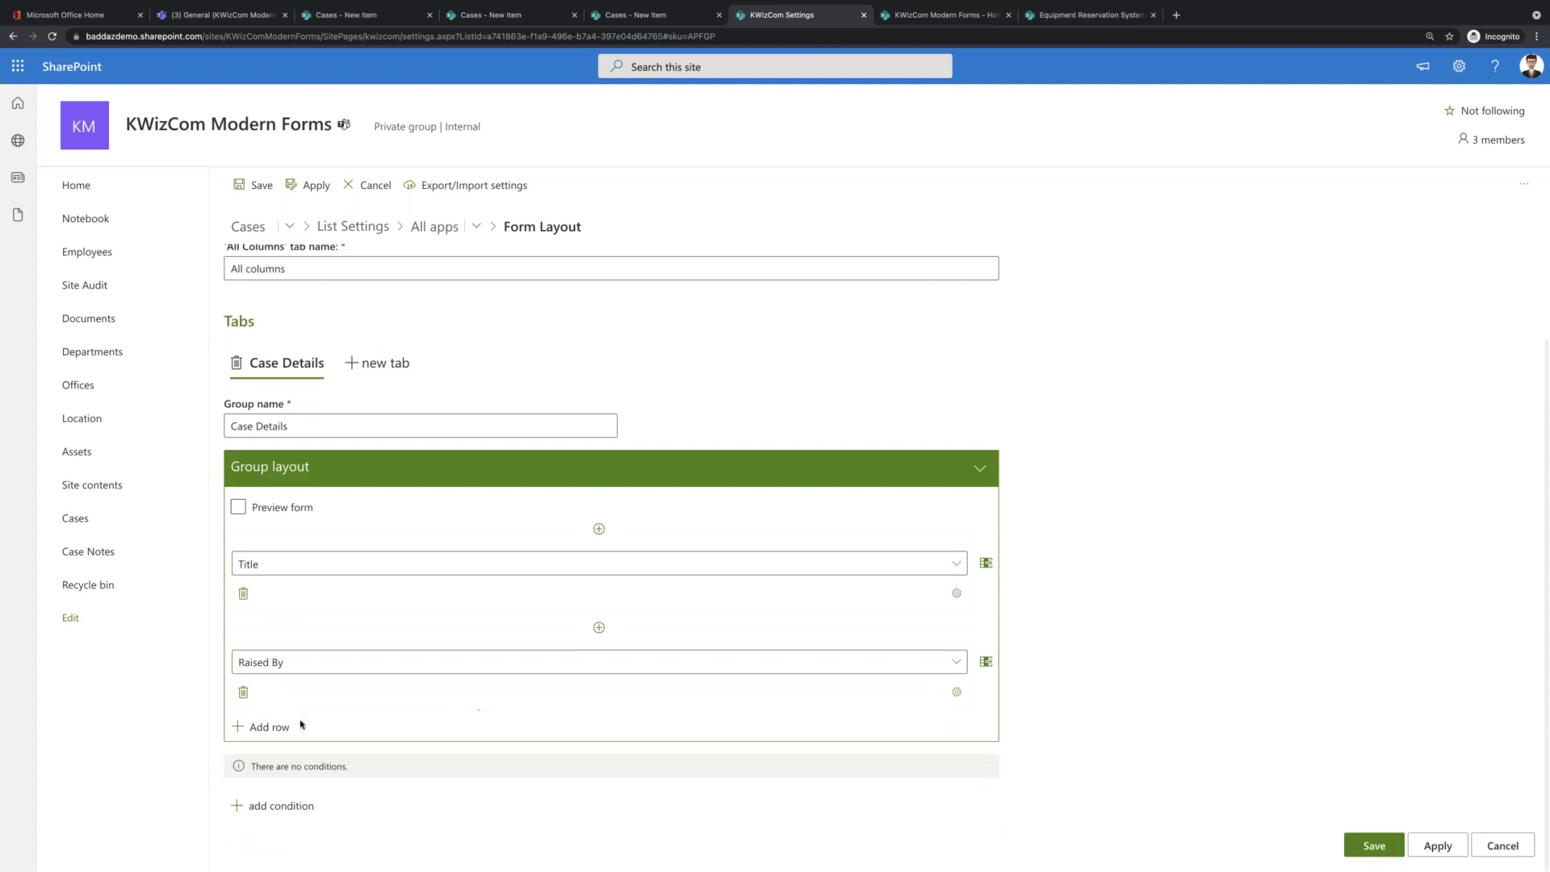
click(268, 726)
click(645, 761)
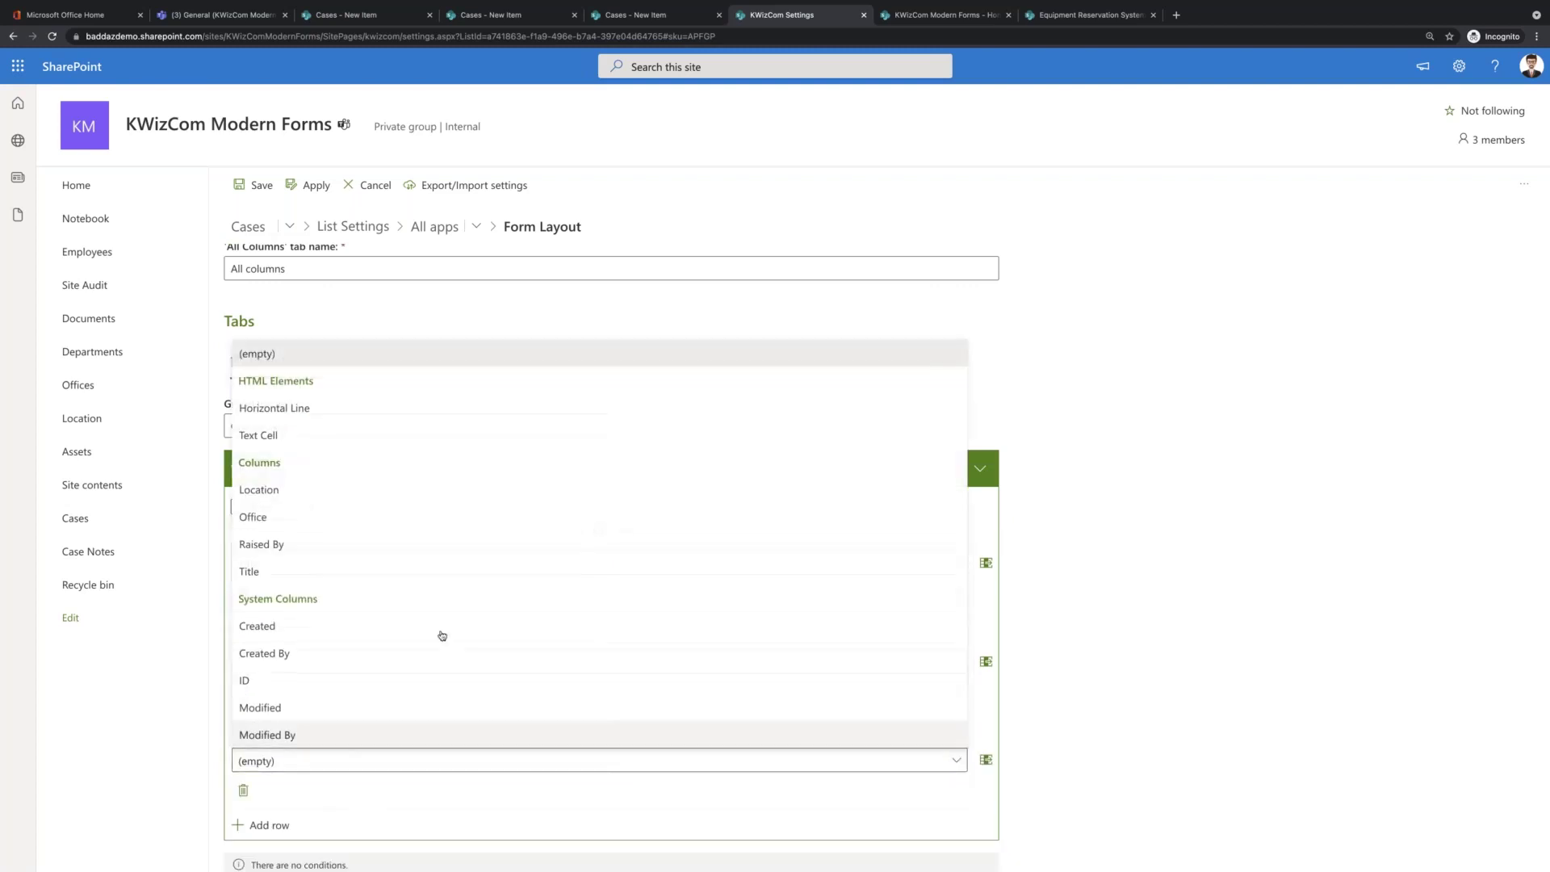
click(301, 523)
click(986, 761)
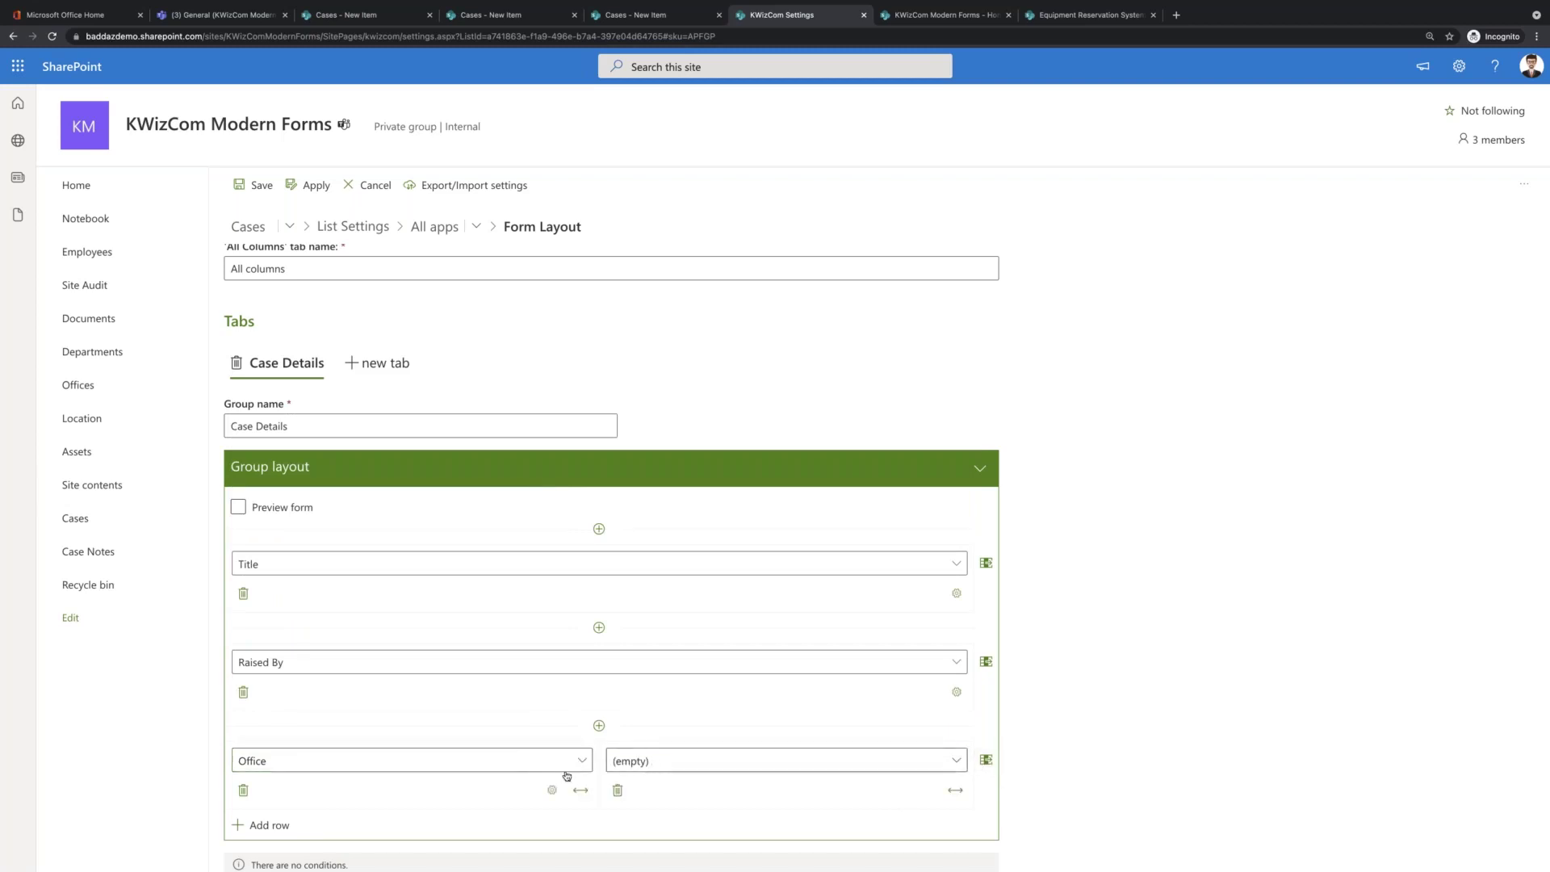
click(703, 761)
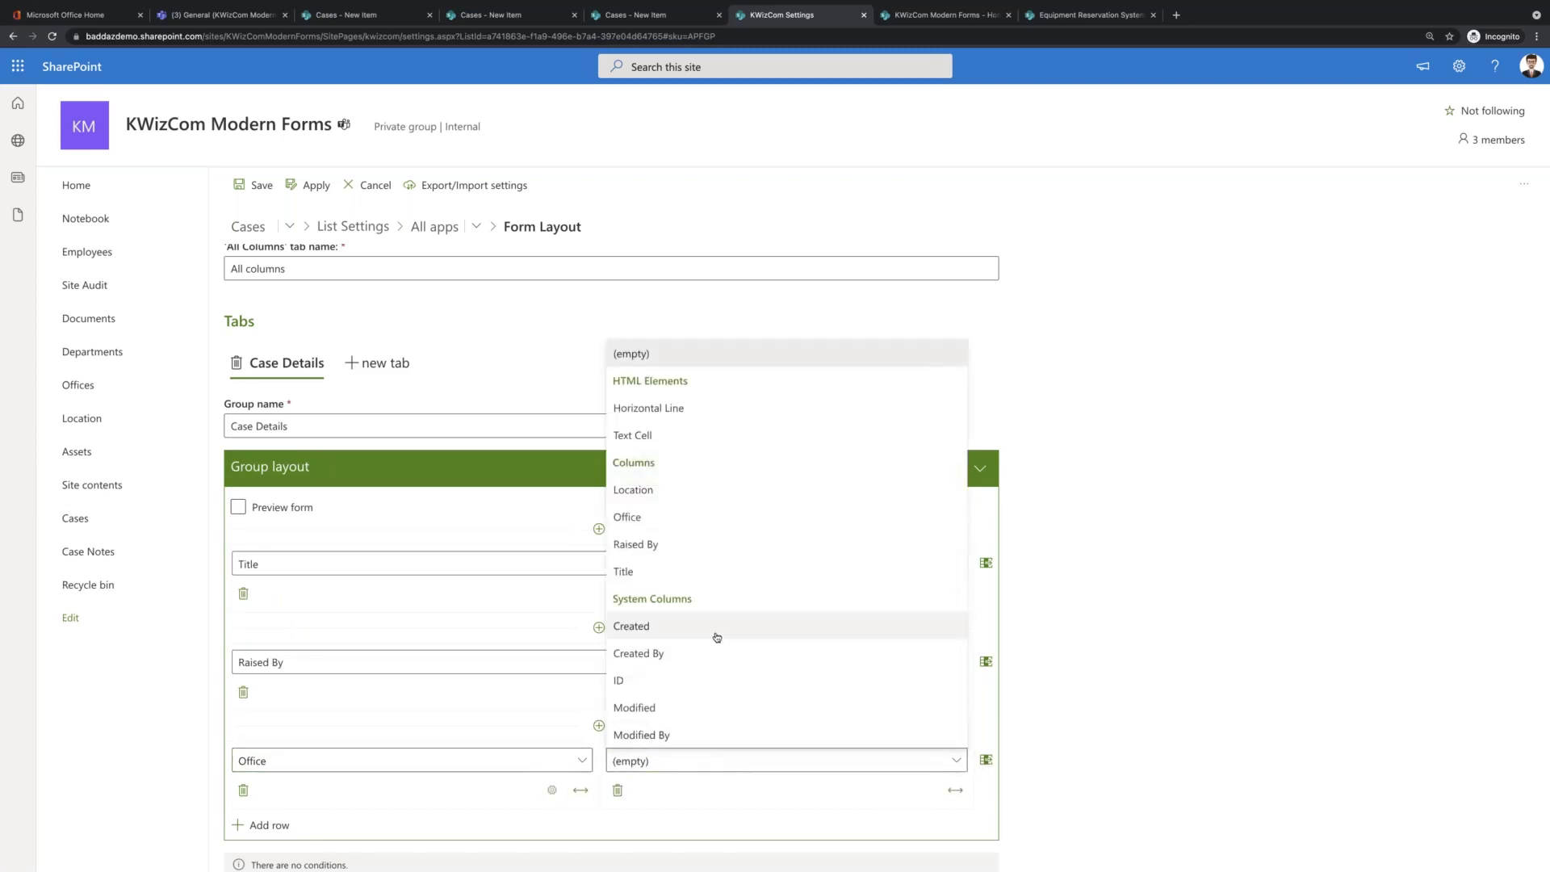
click(664, 491)
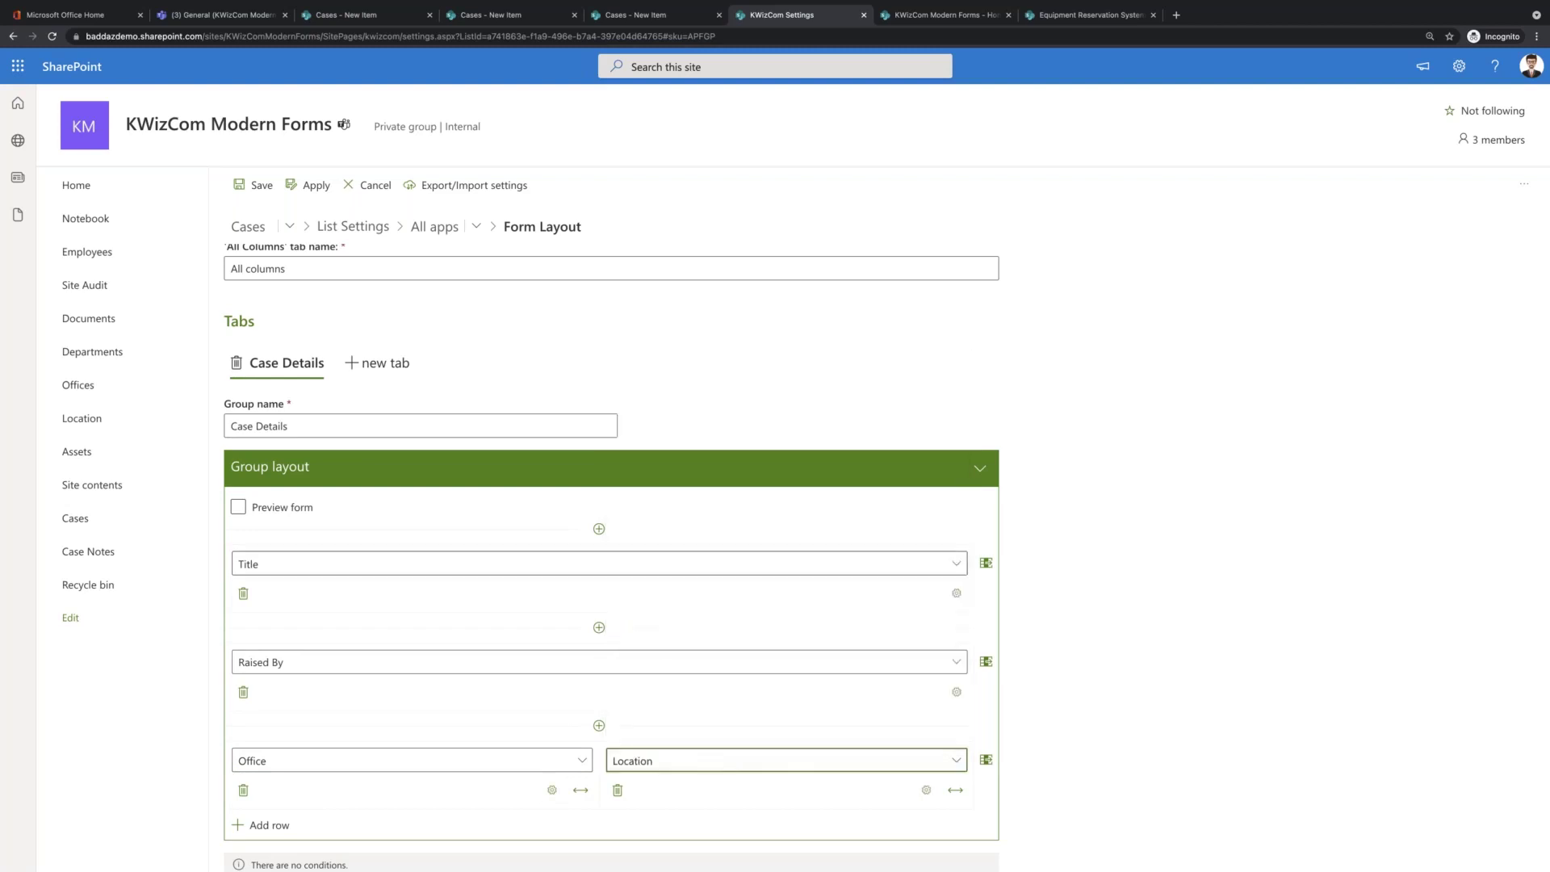
- Try the Office cell at double width beside Location and shrink it back to single width
click(581, 789)
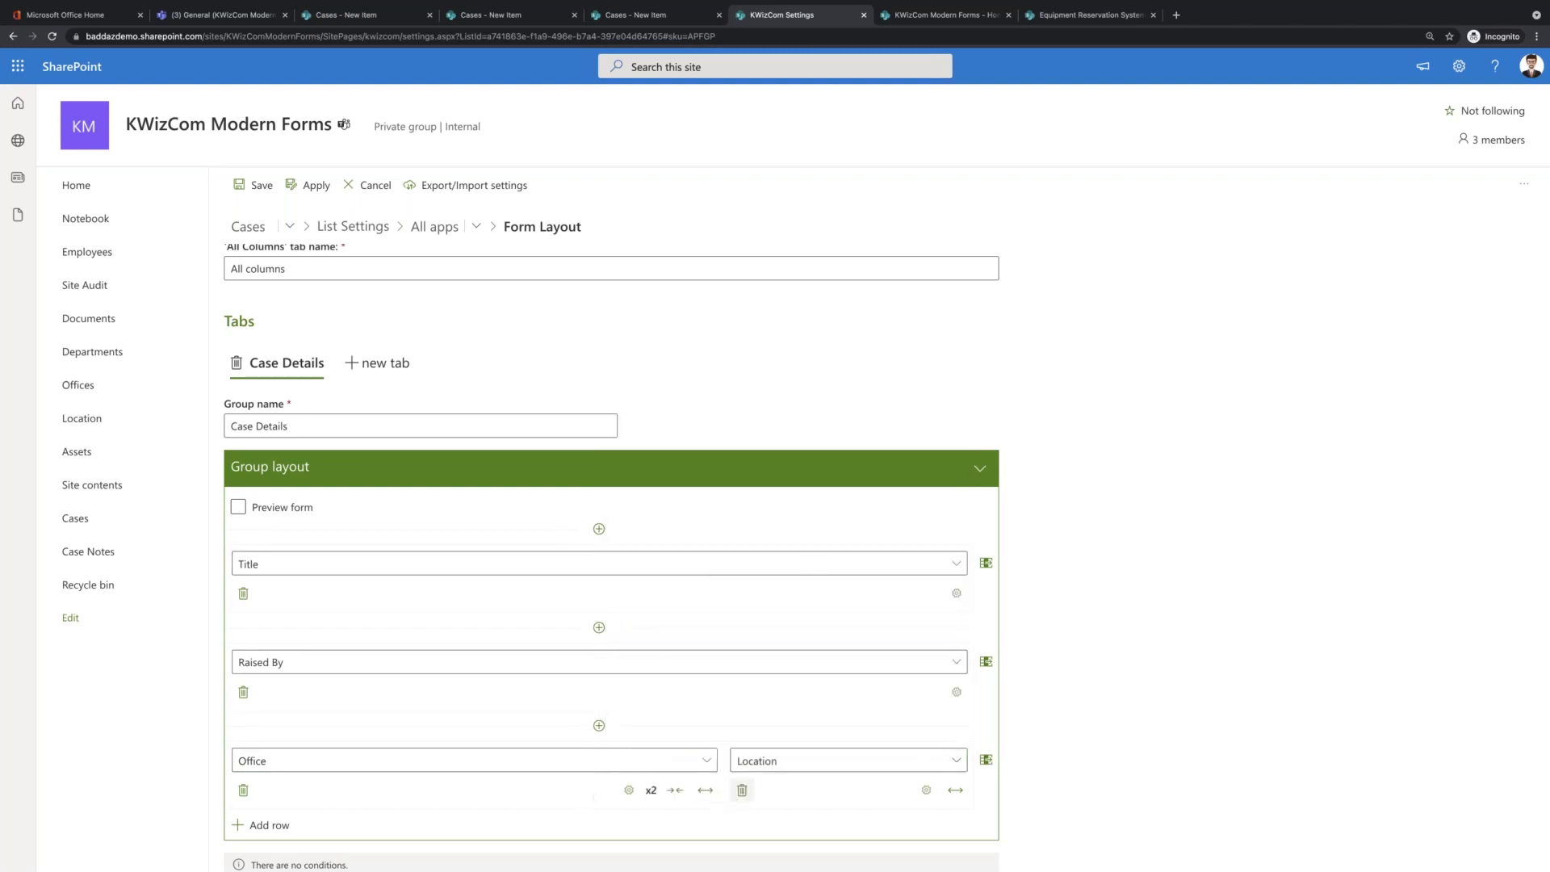
click(678, 793)
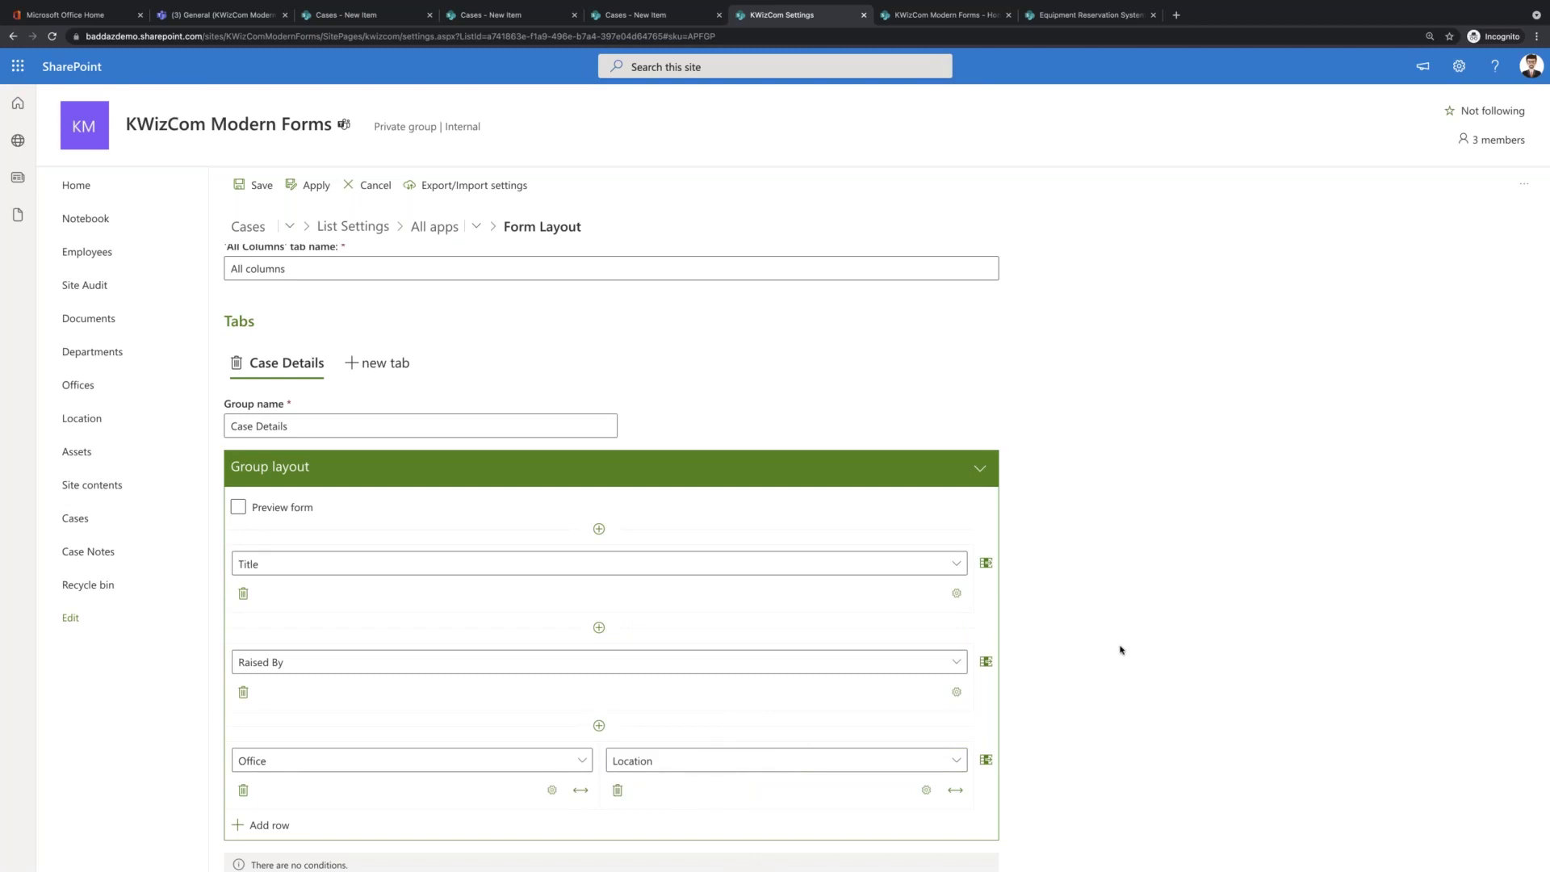
- Preview the Case Details group layout, turn the preview off again and save the form layout
scroll(1120, 649, down, 2)
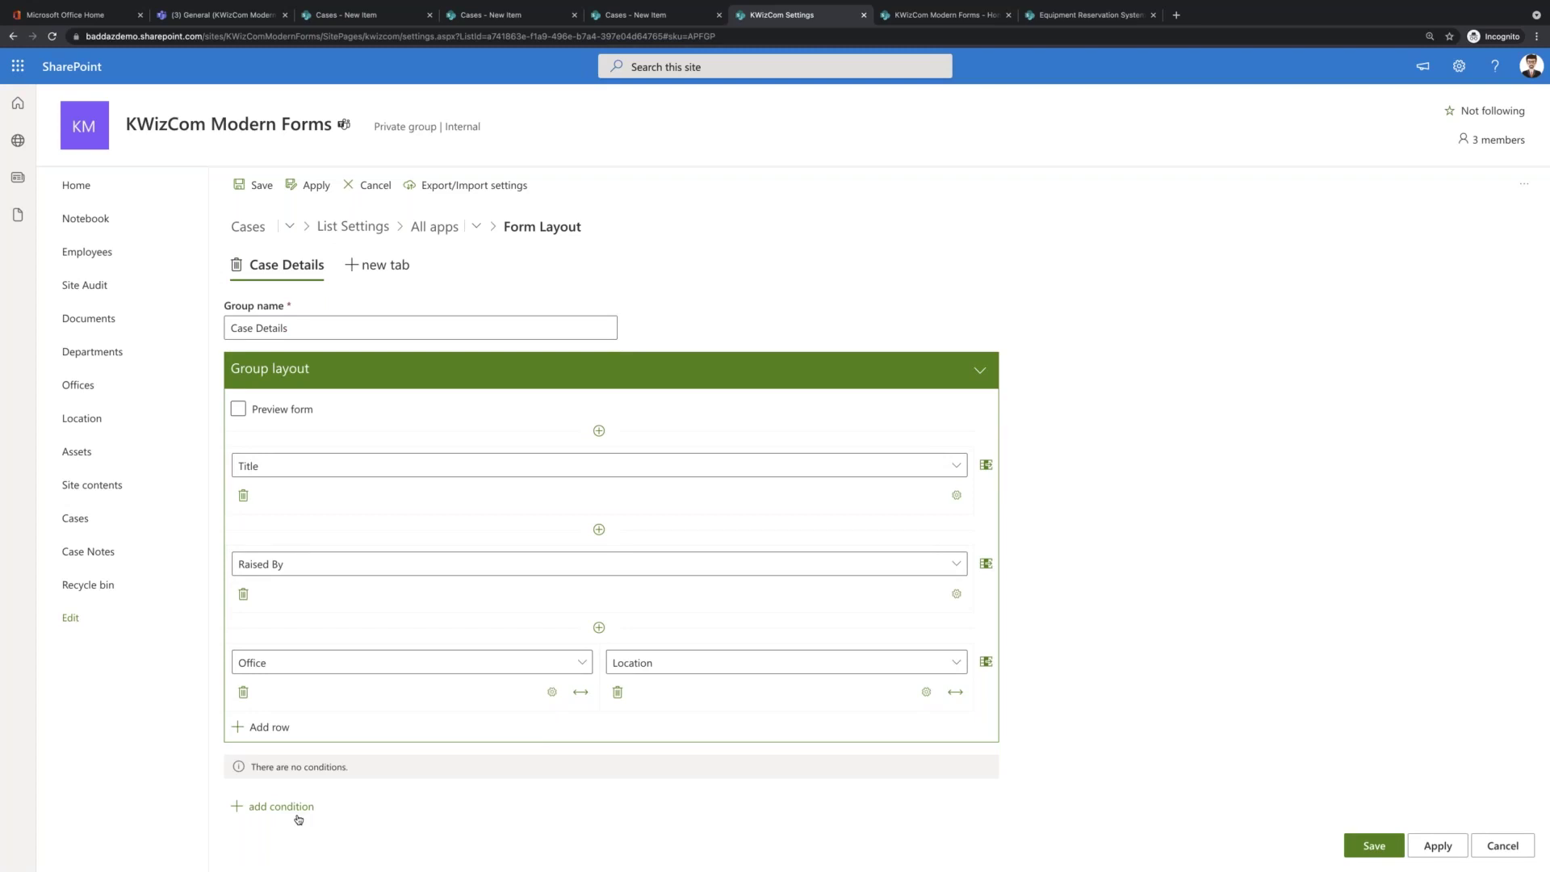
click(239, 409)
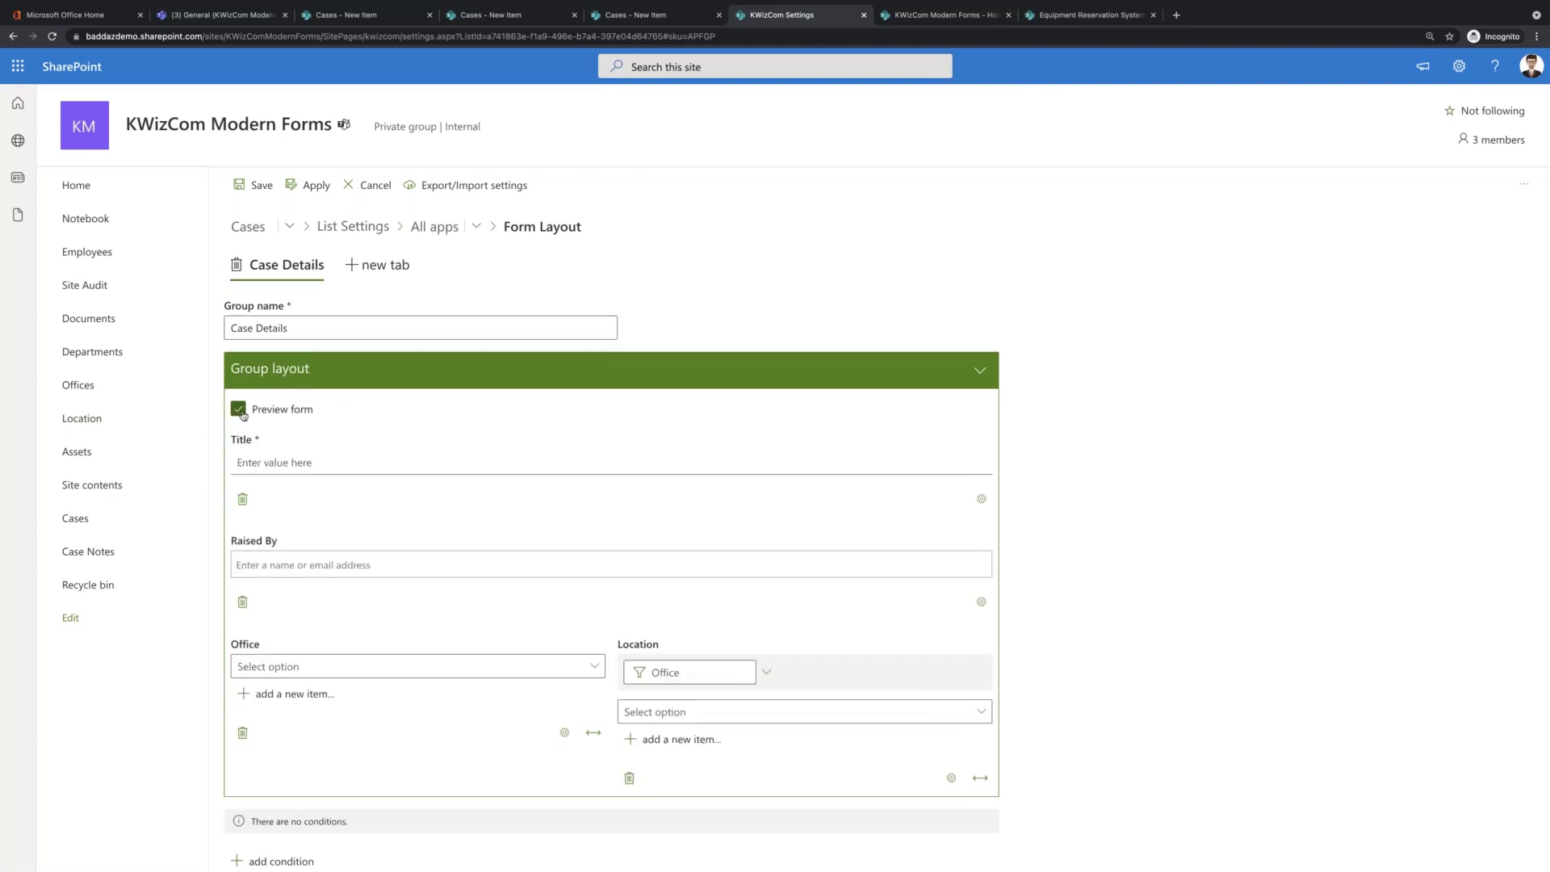
click(238, 410)
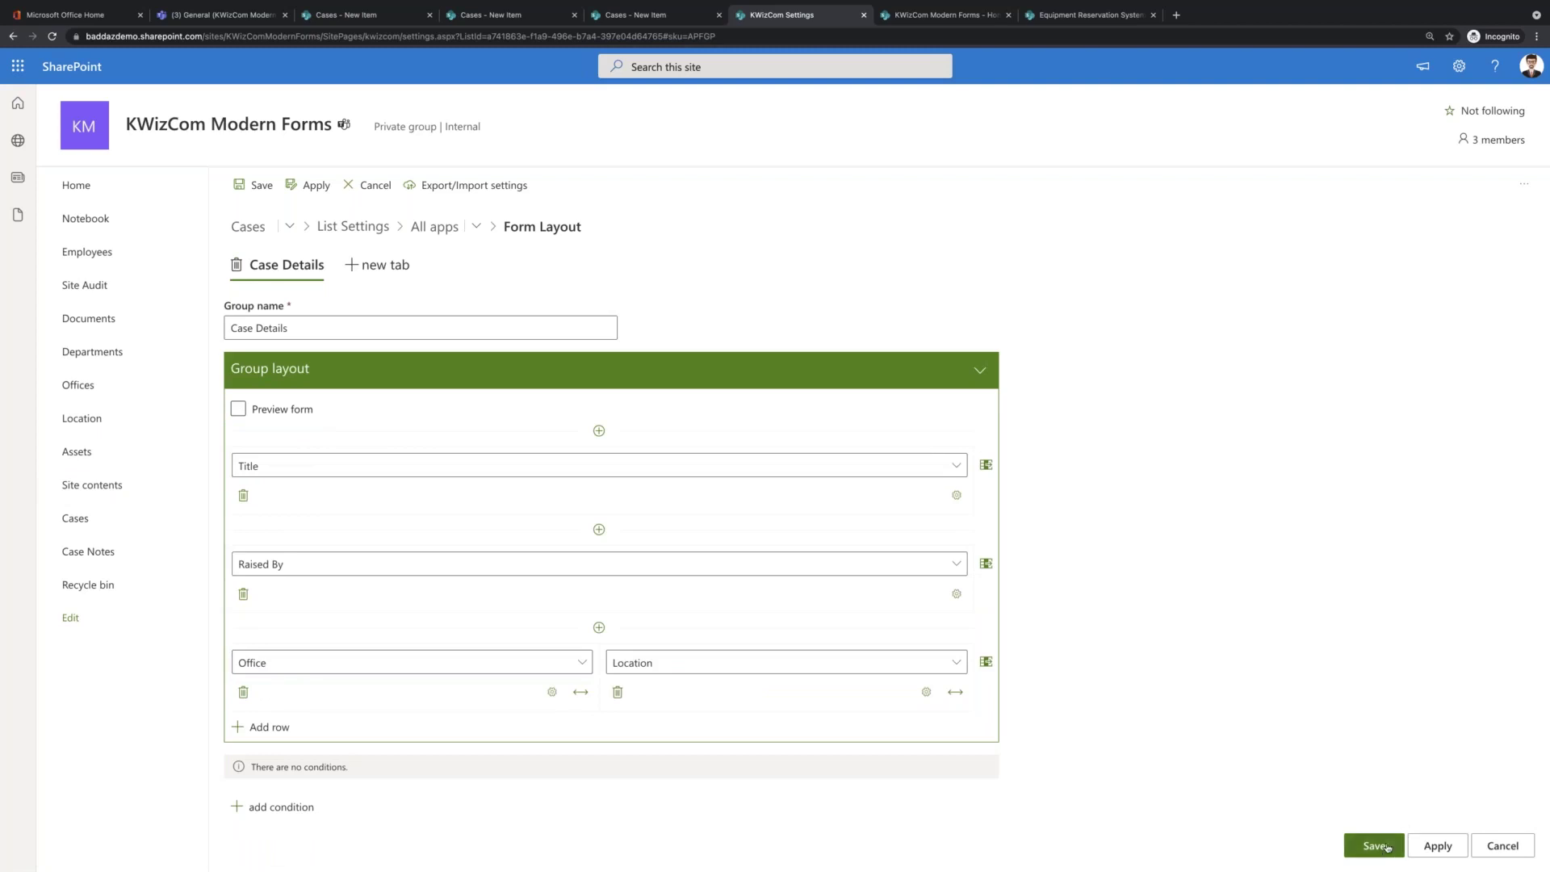
click(1387, 843)
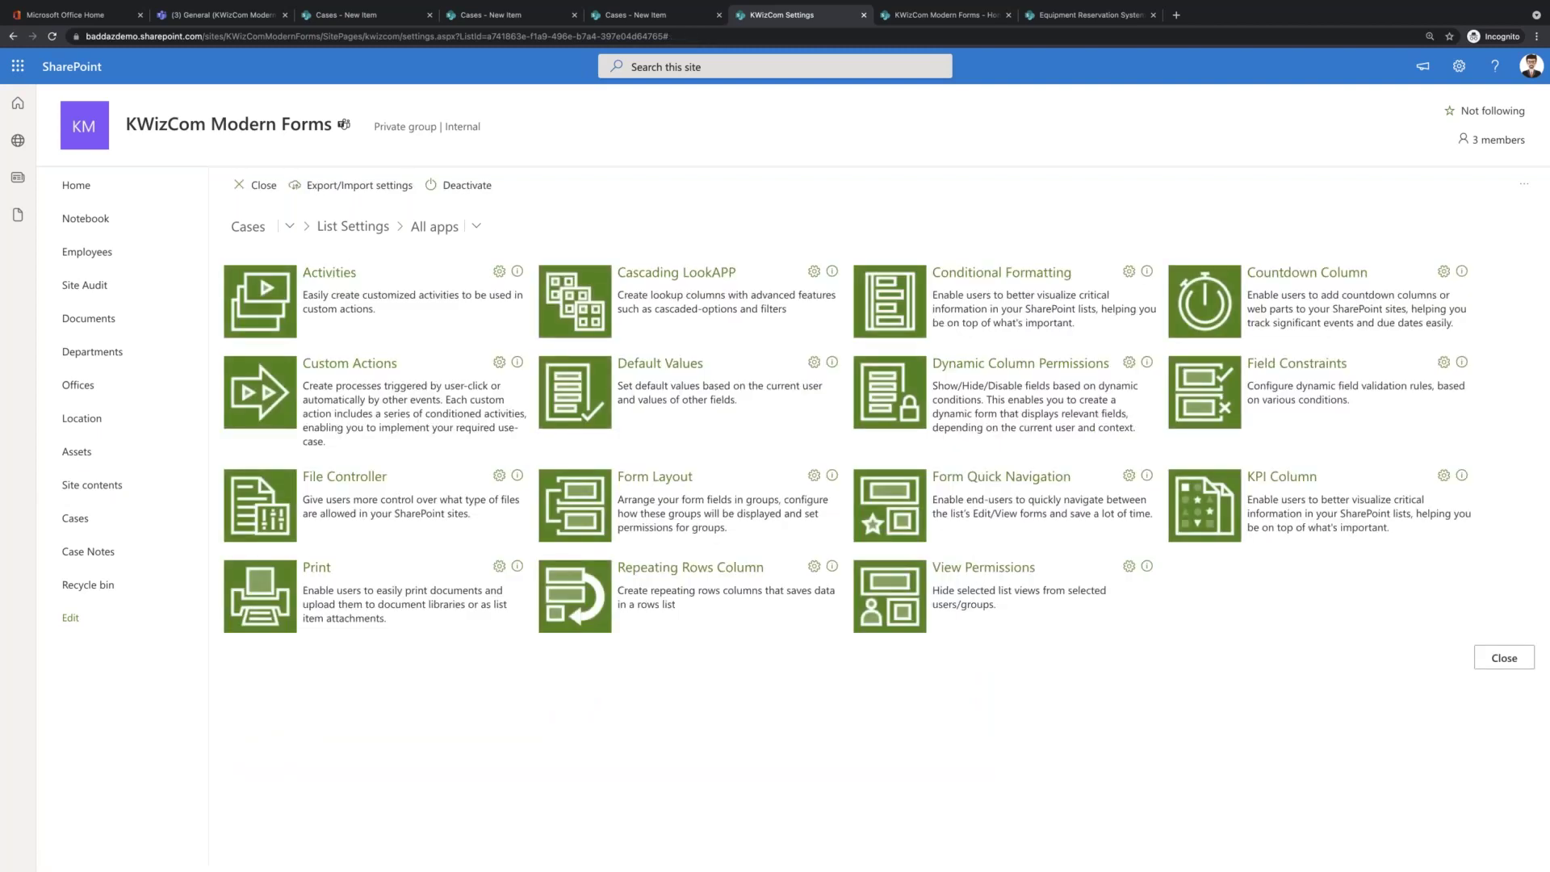
- Check the Case Details tab on a new Cases item, cancel the item and view the Case Notes list's columns
click(105, 520)
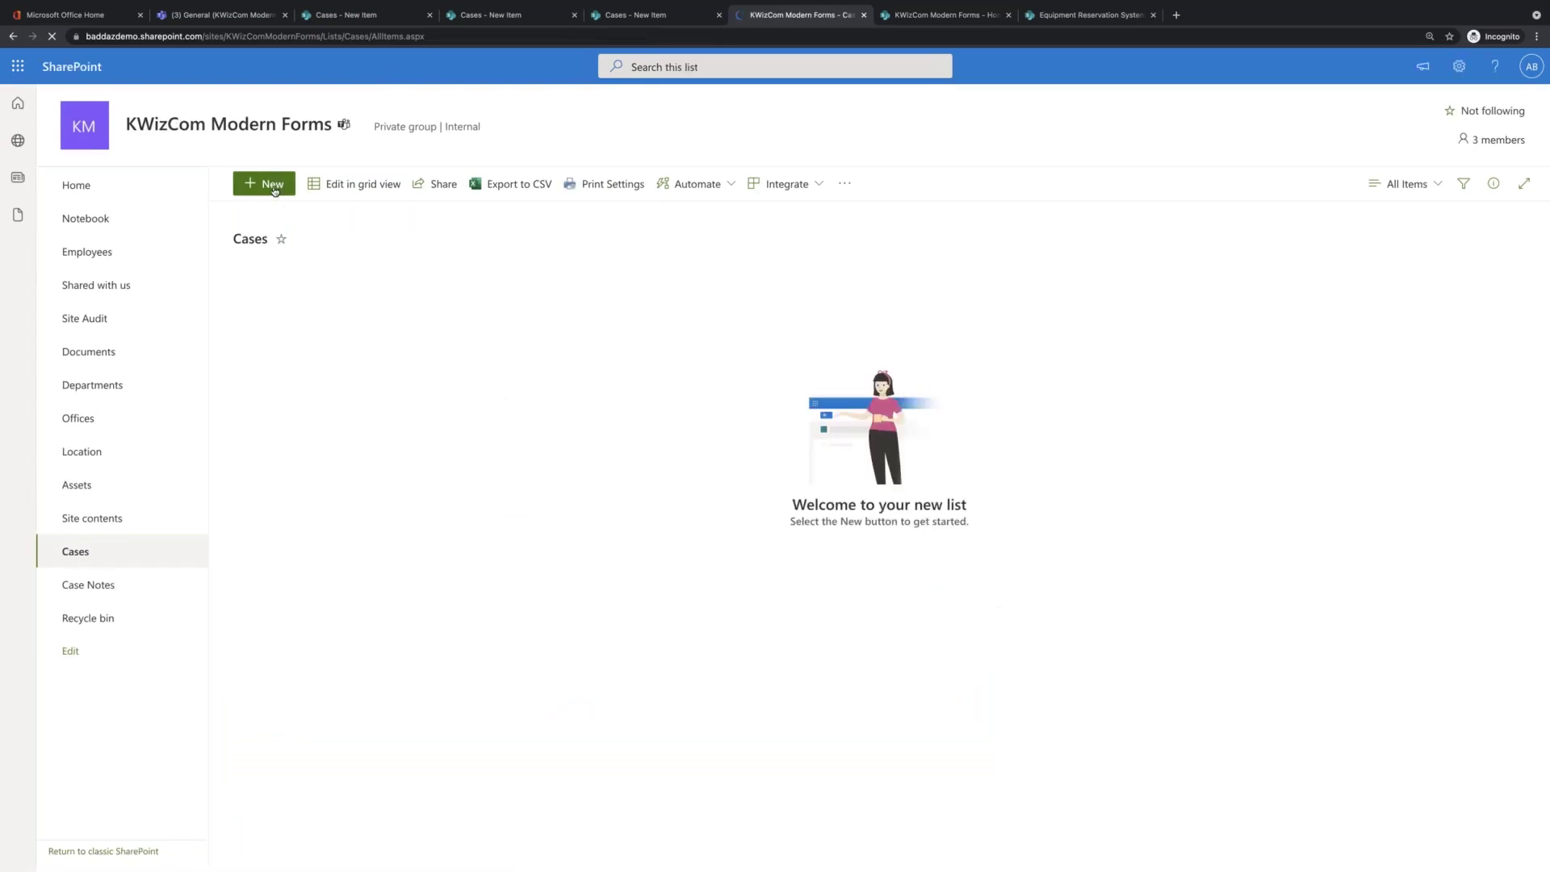
click(272, 184)
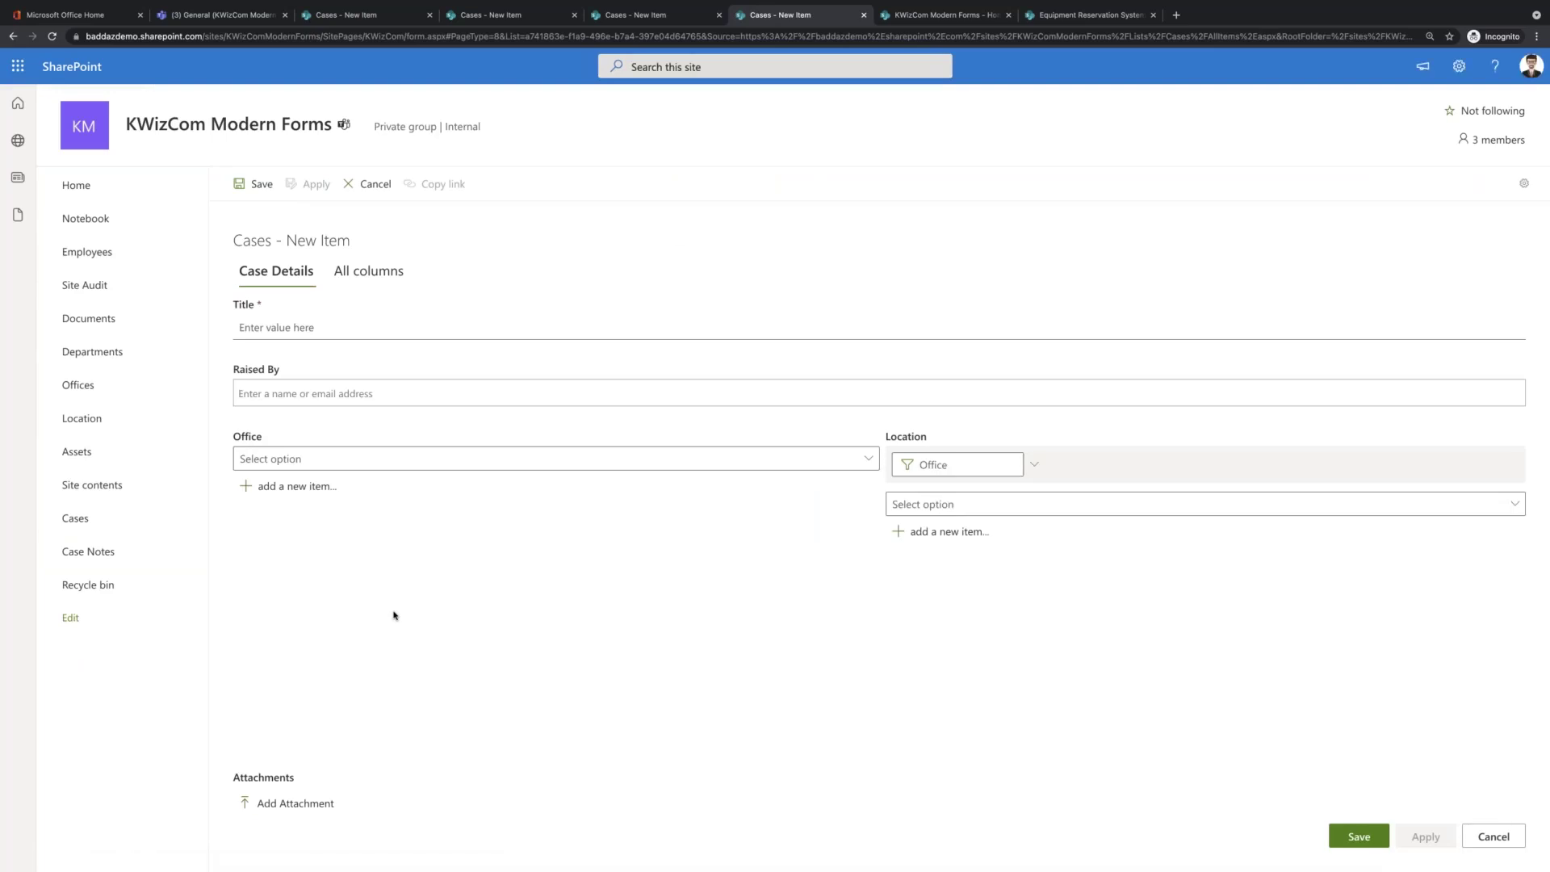
click(1493, 836)
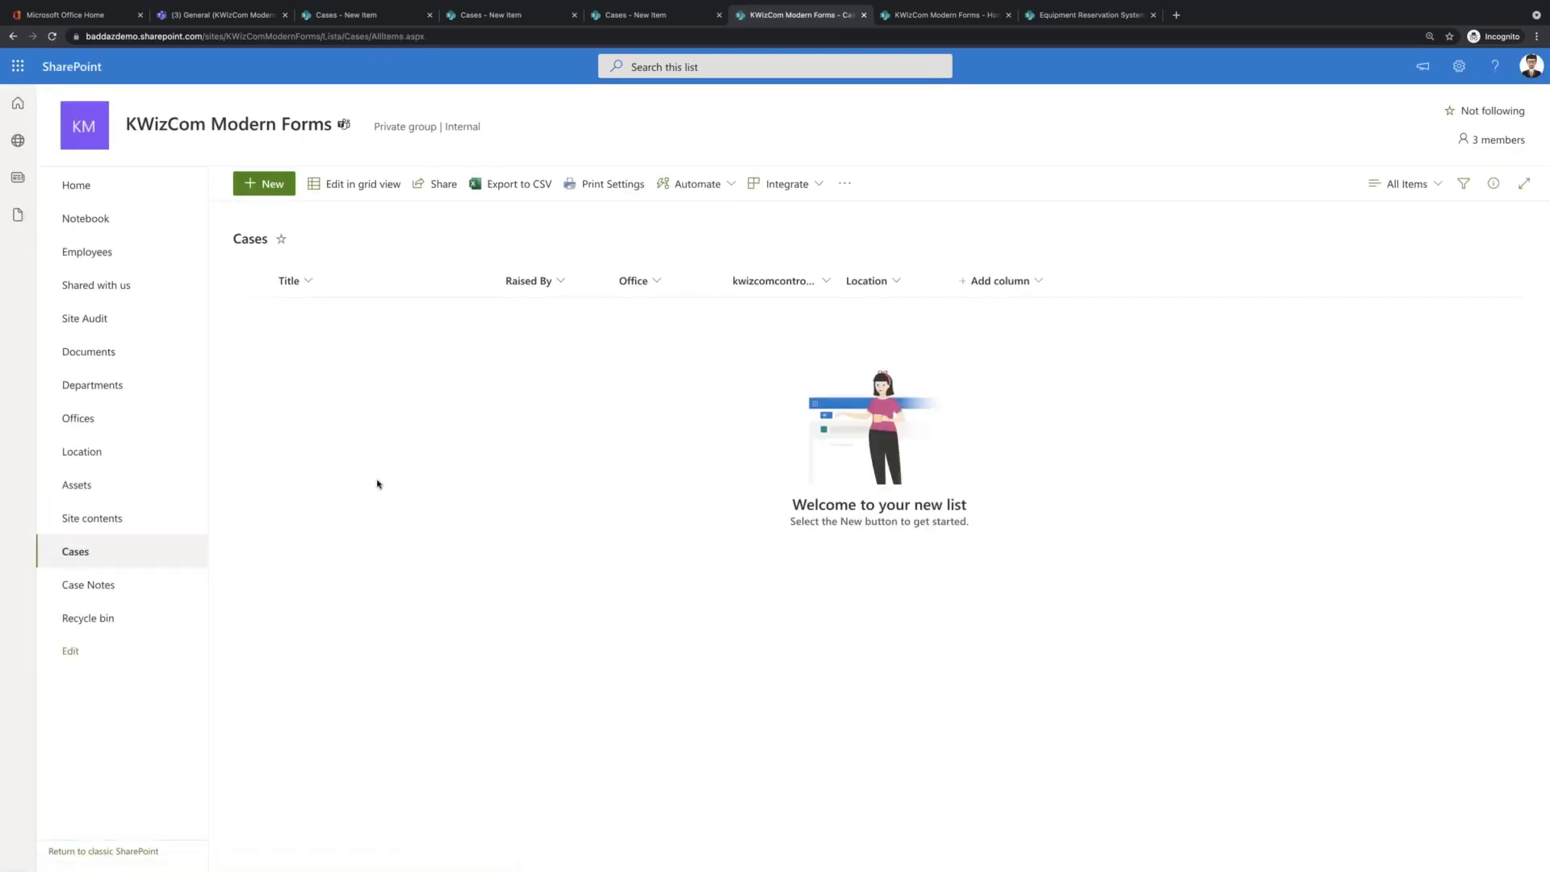
click(105, 584)
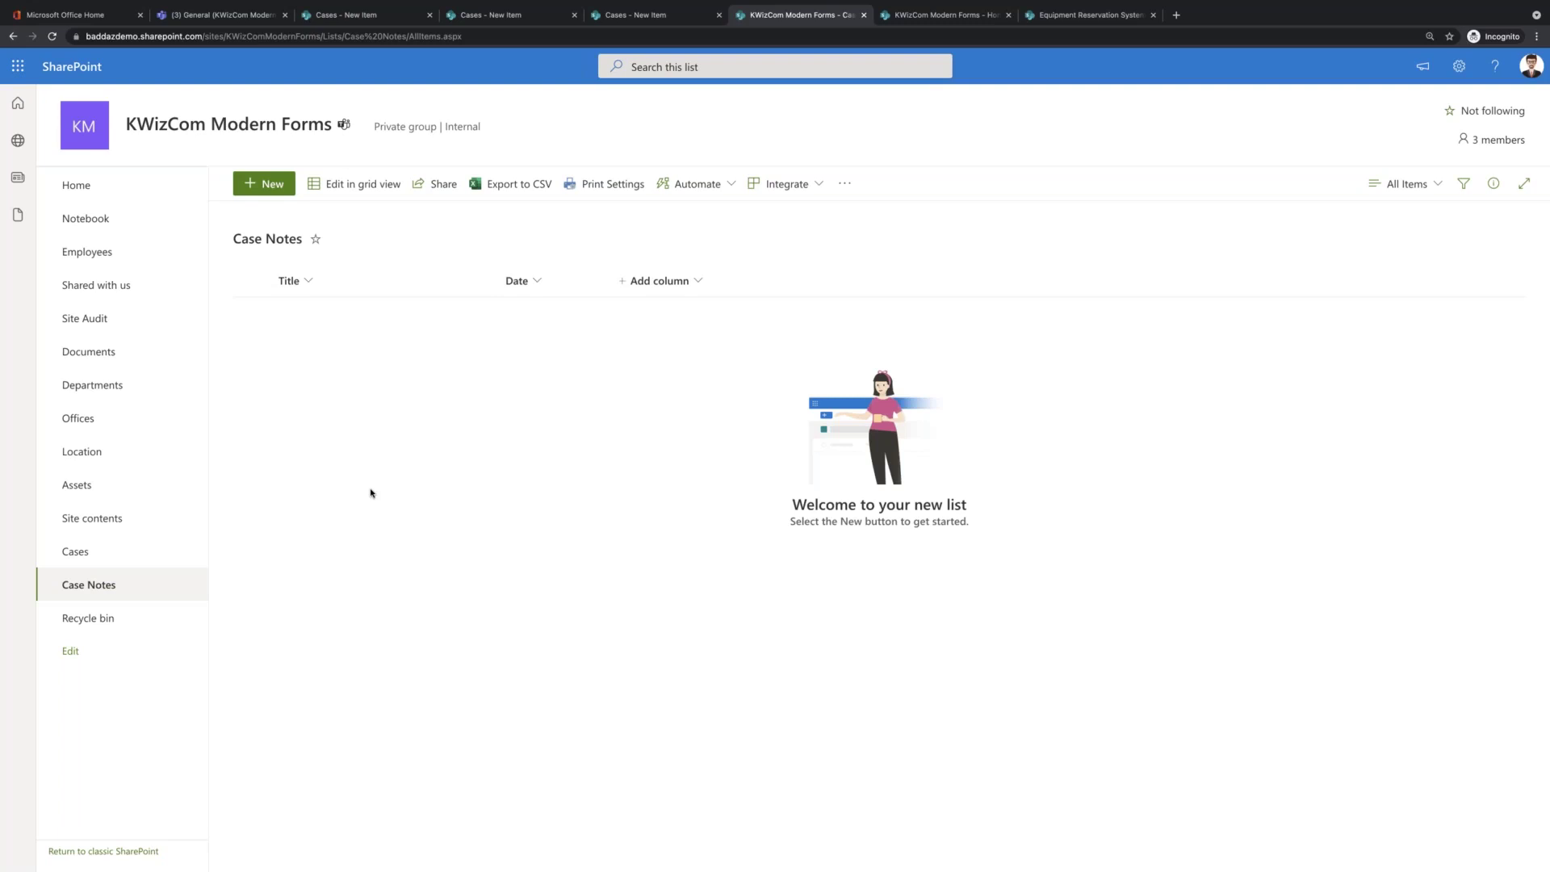
- Open the Repeating Rows Column settings for the Cases list from a new Cases item form
click(161, 550)
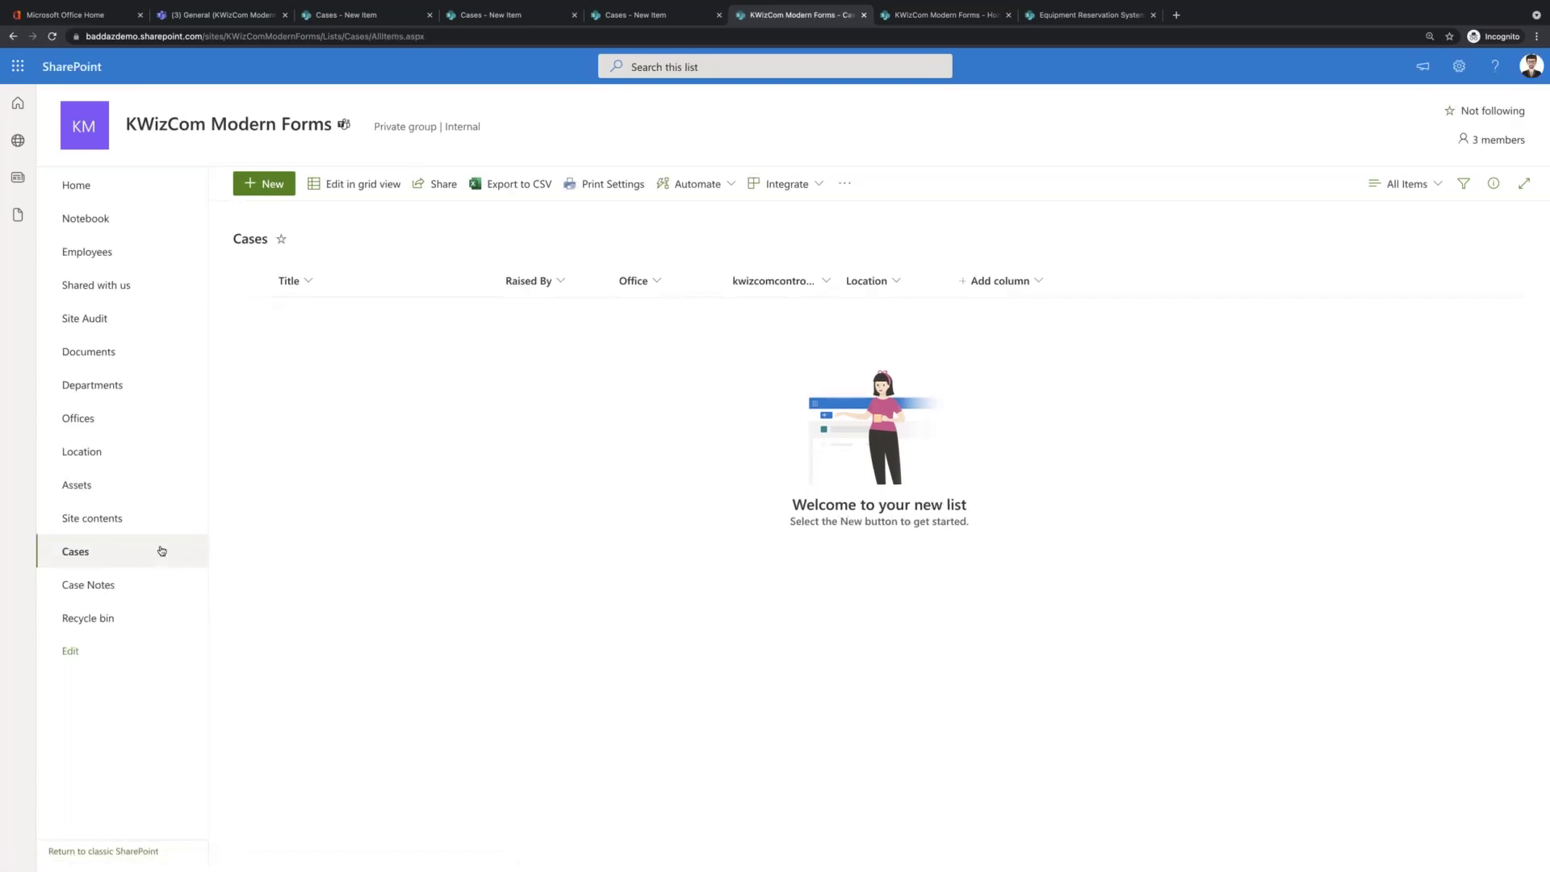
click(277, 185)
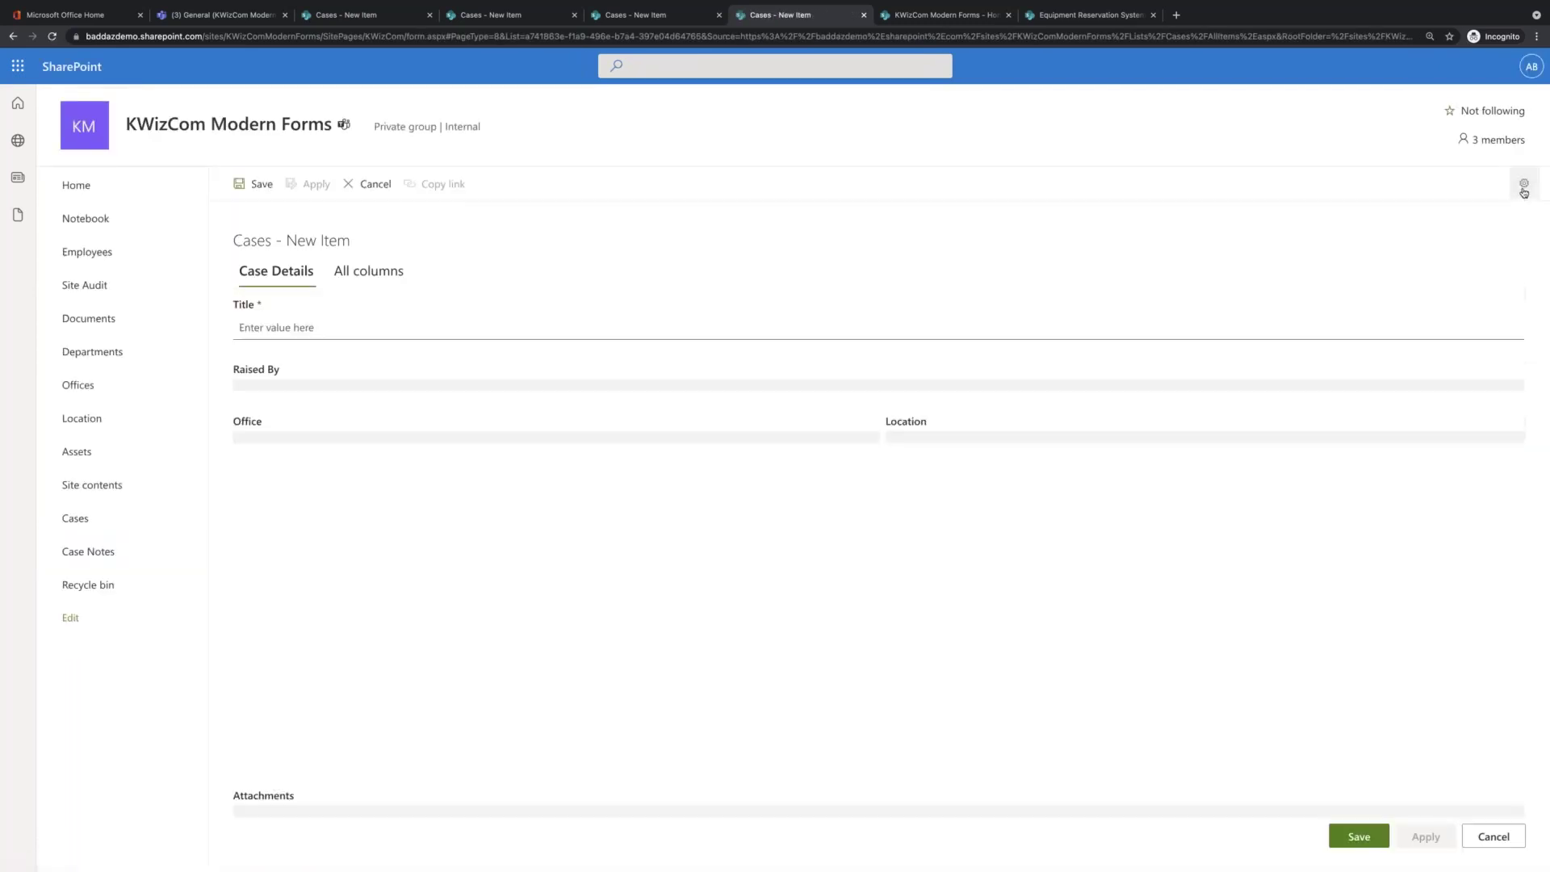
click(1524, 183)
click(1456, 242)
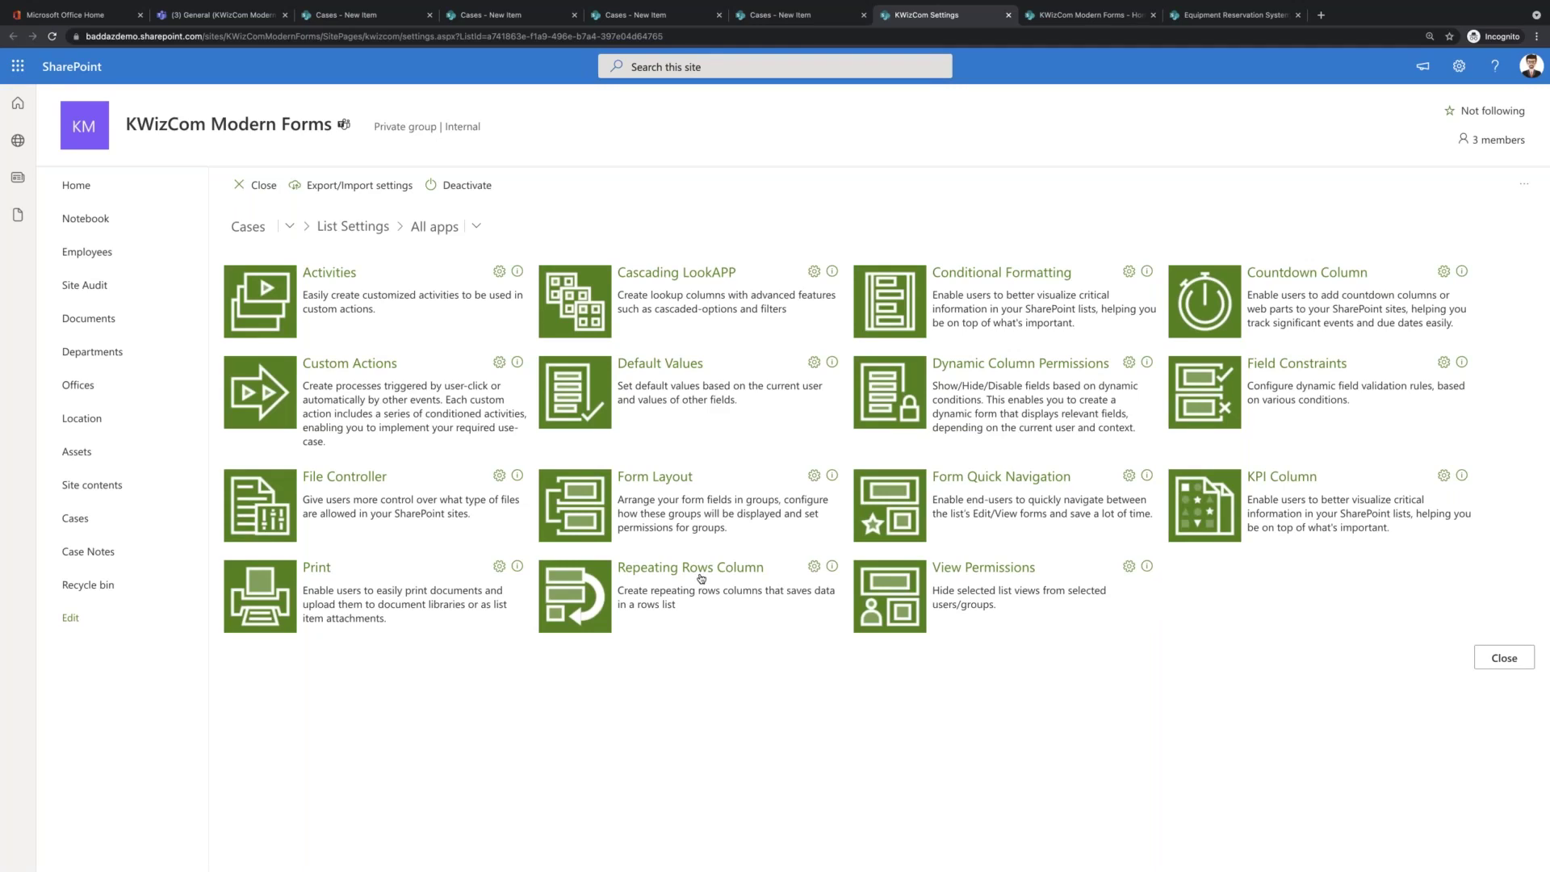
click(692, 568)
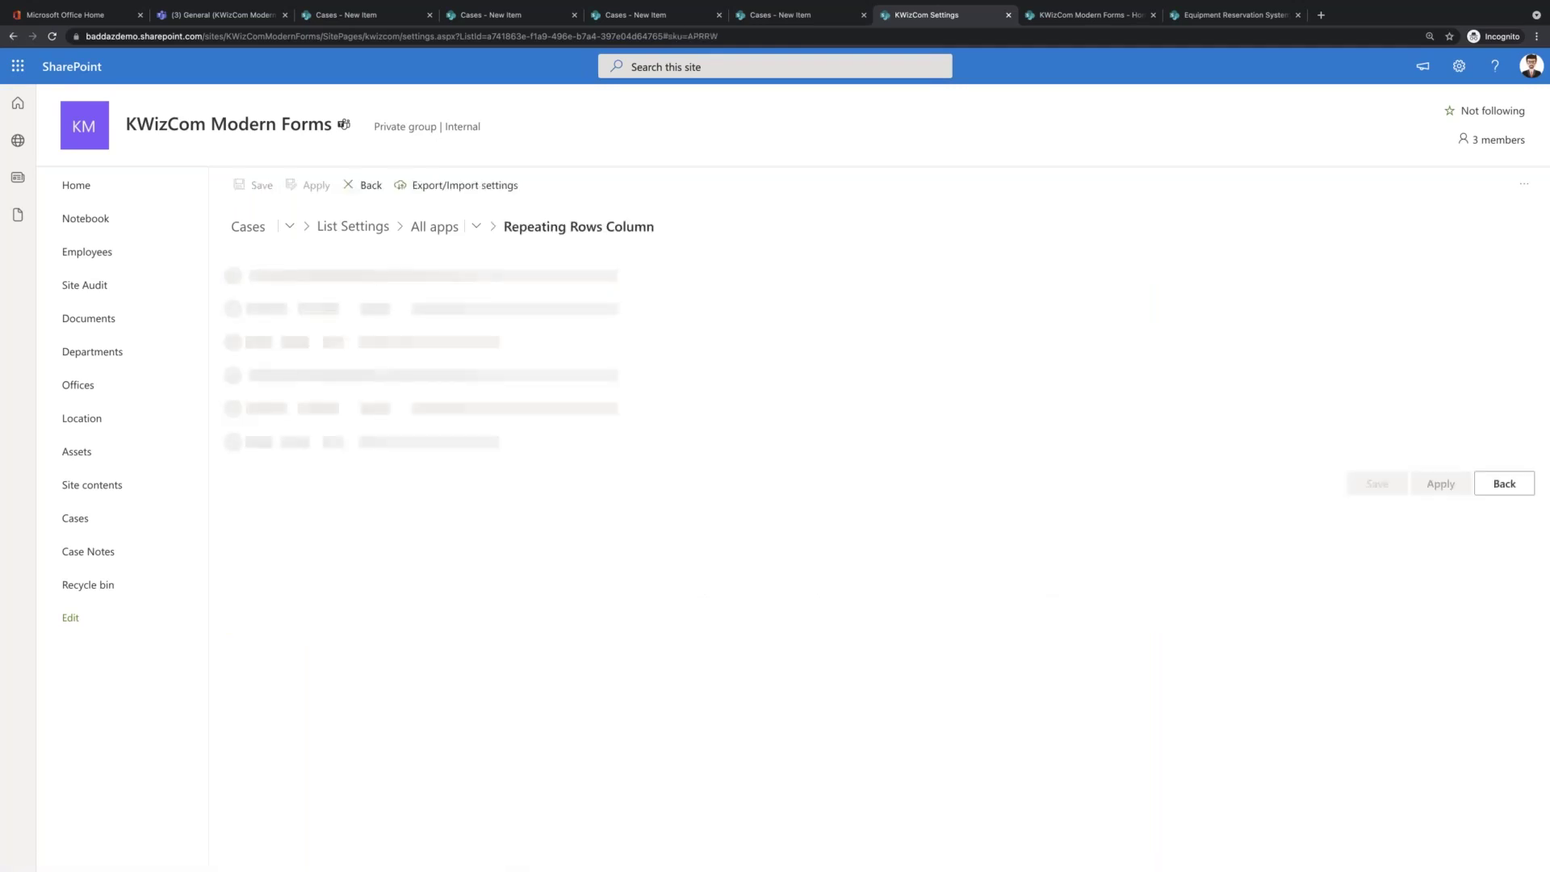
- Define a new repeating rows column named Notes with Case Notes as the target list
click(602, 289)
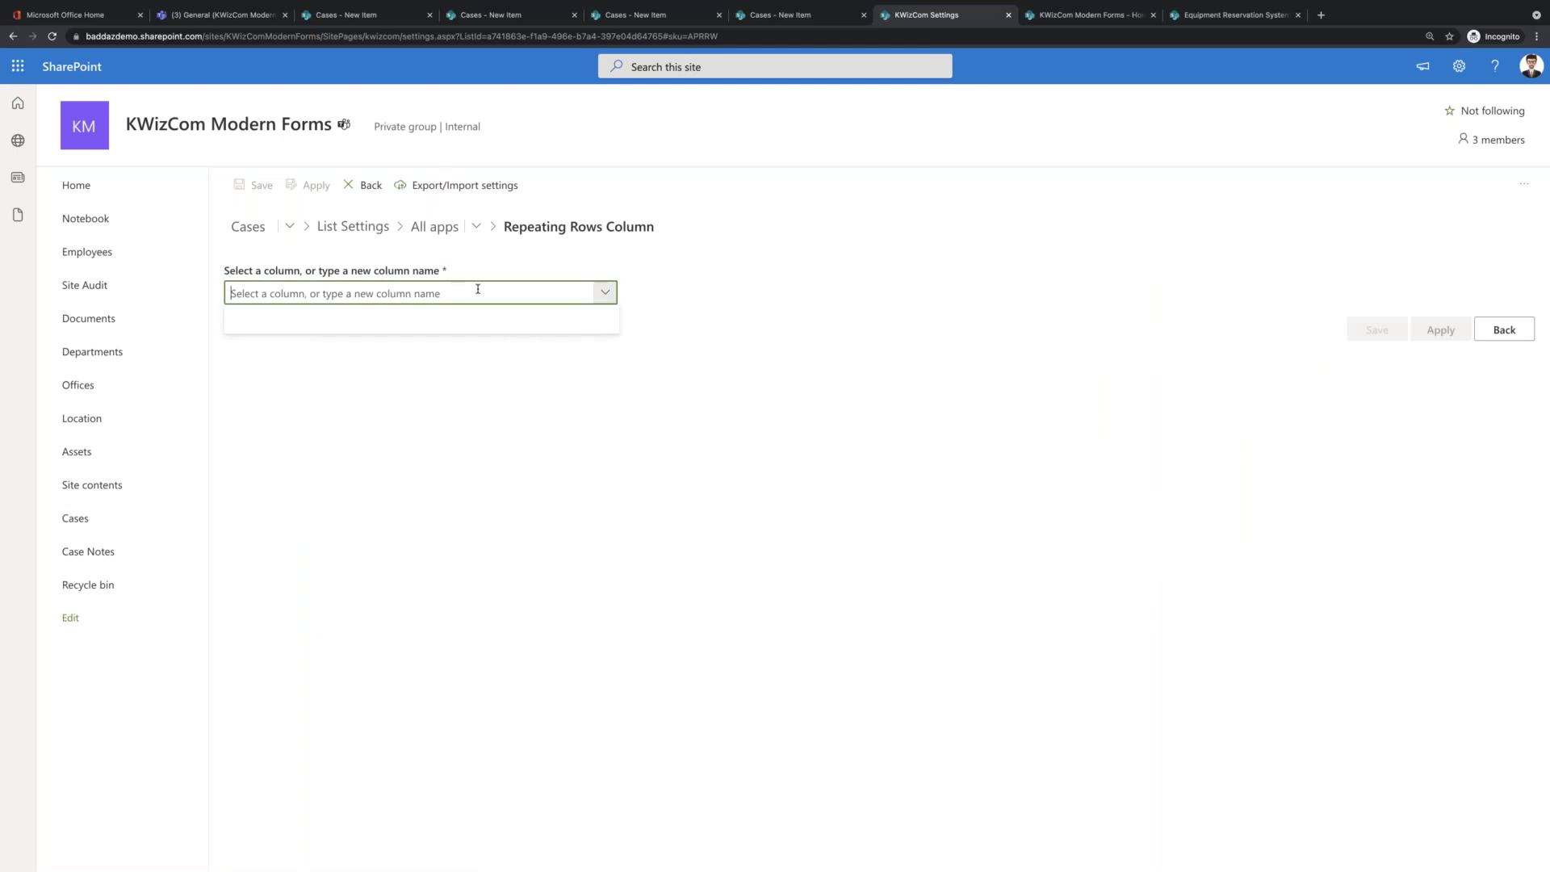
text(Notes)
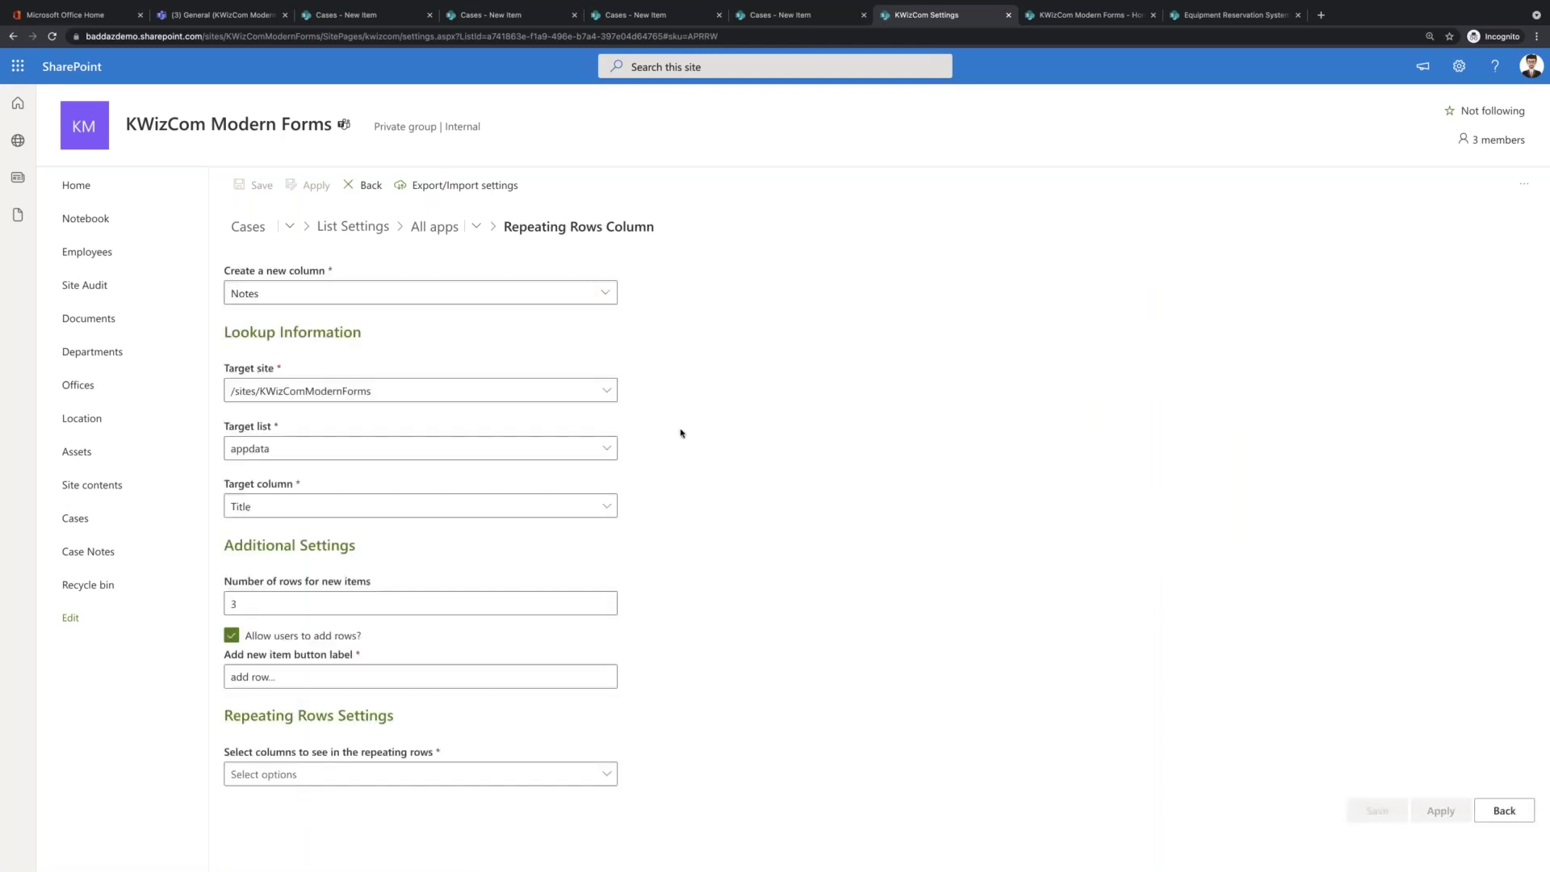
click(578, 449)
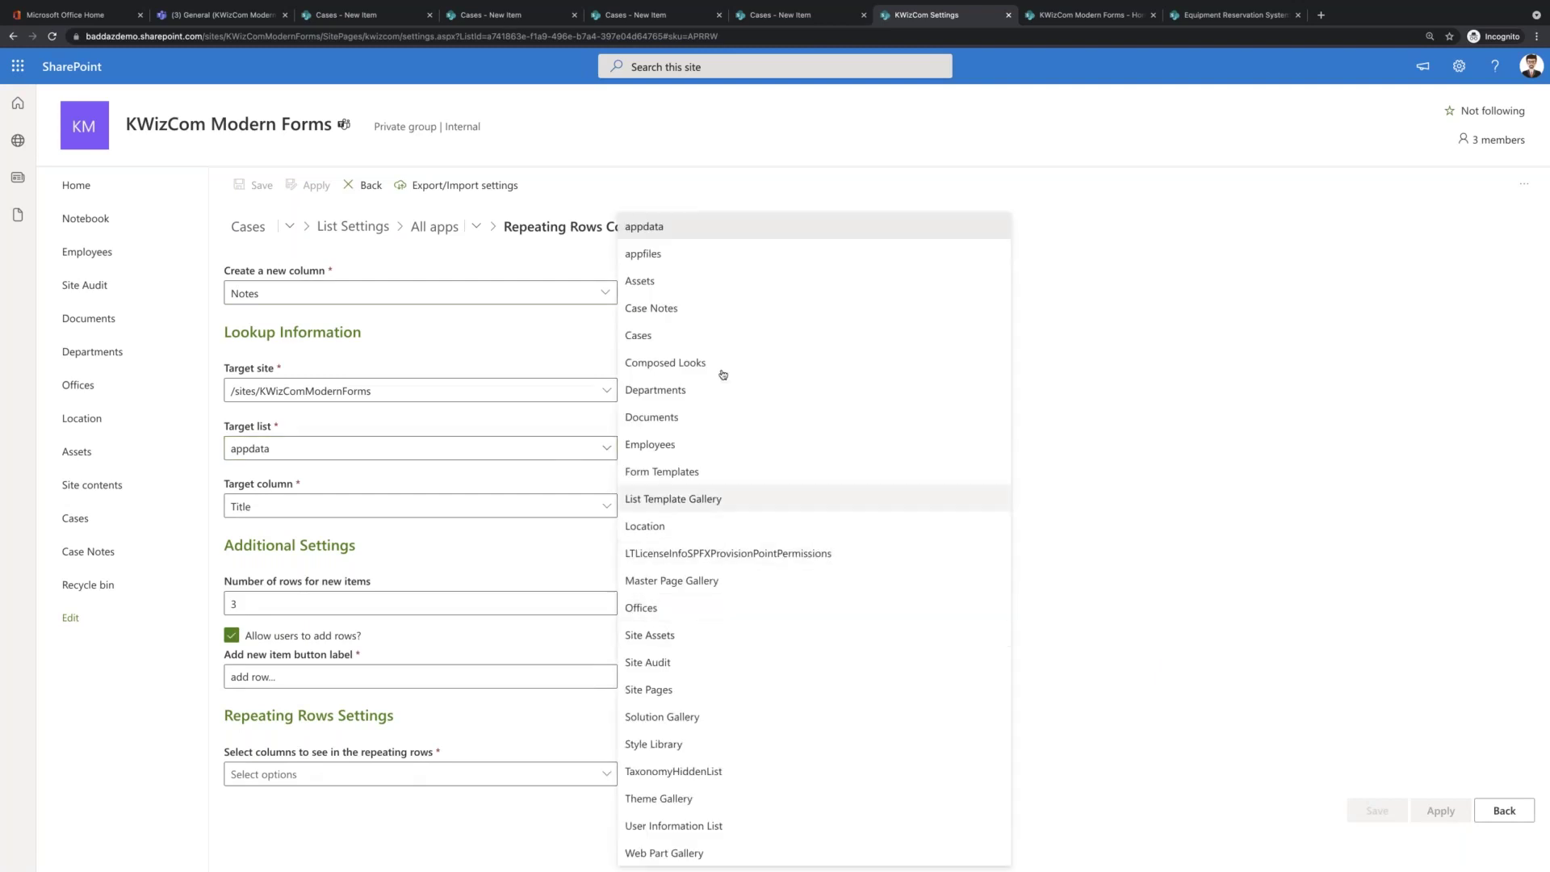
click(697, 314)
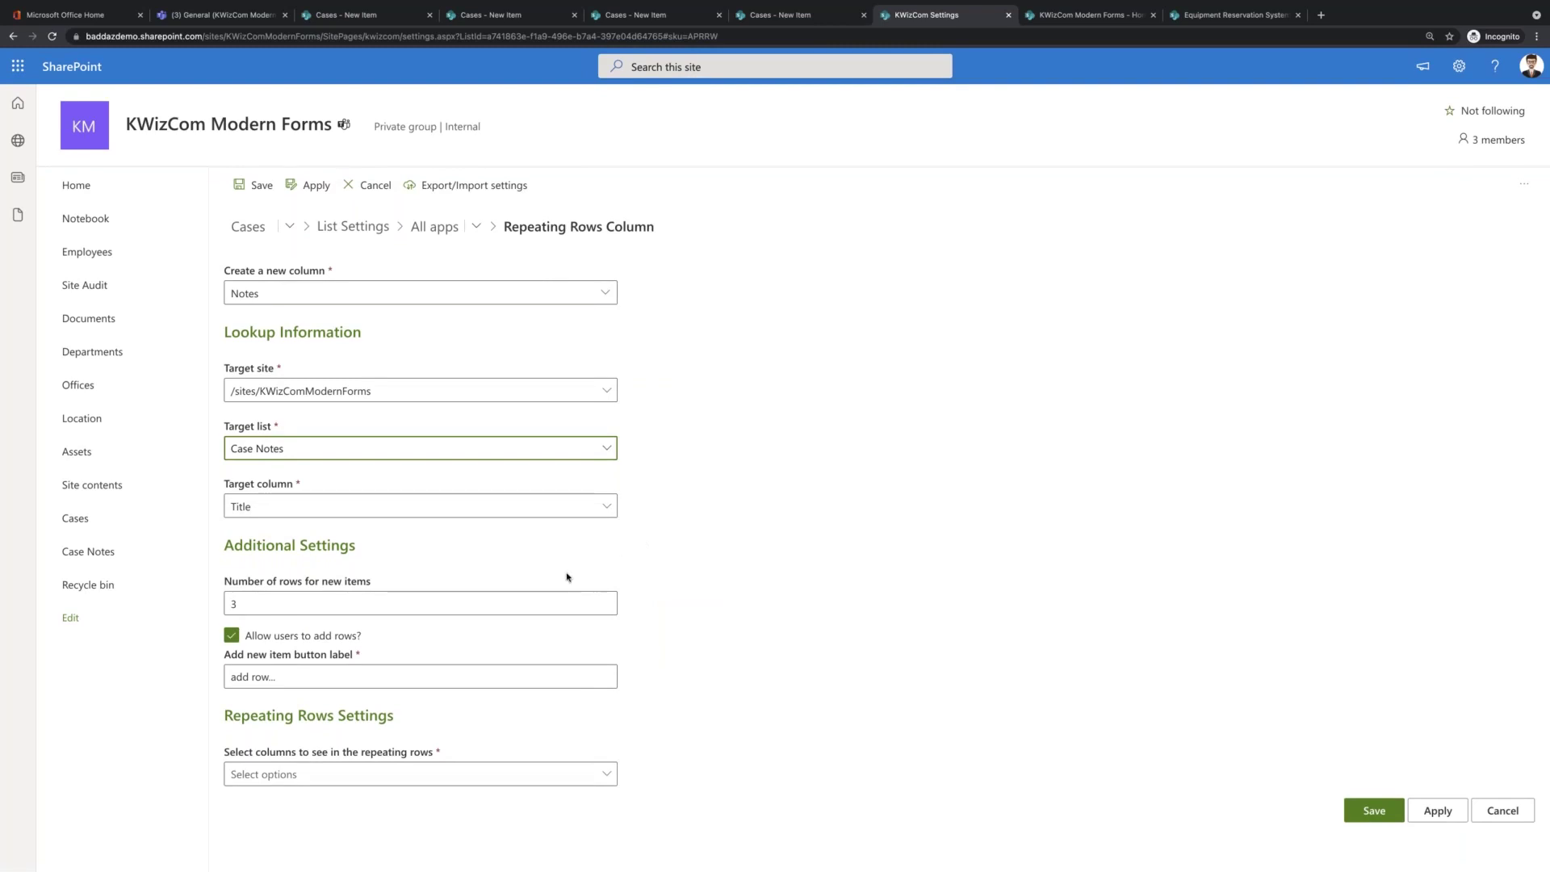
click(301, 603)
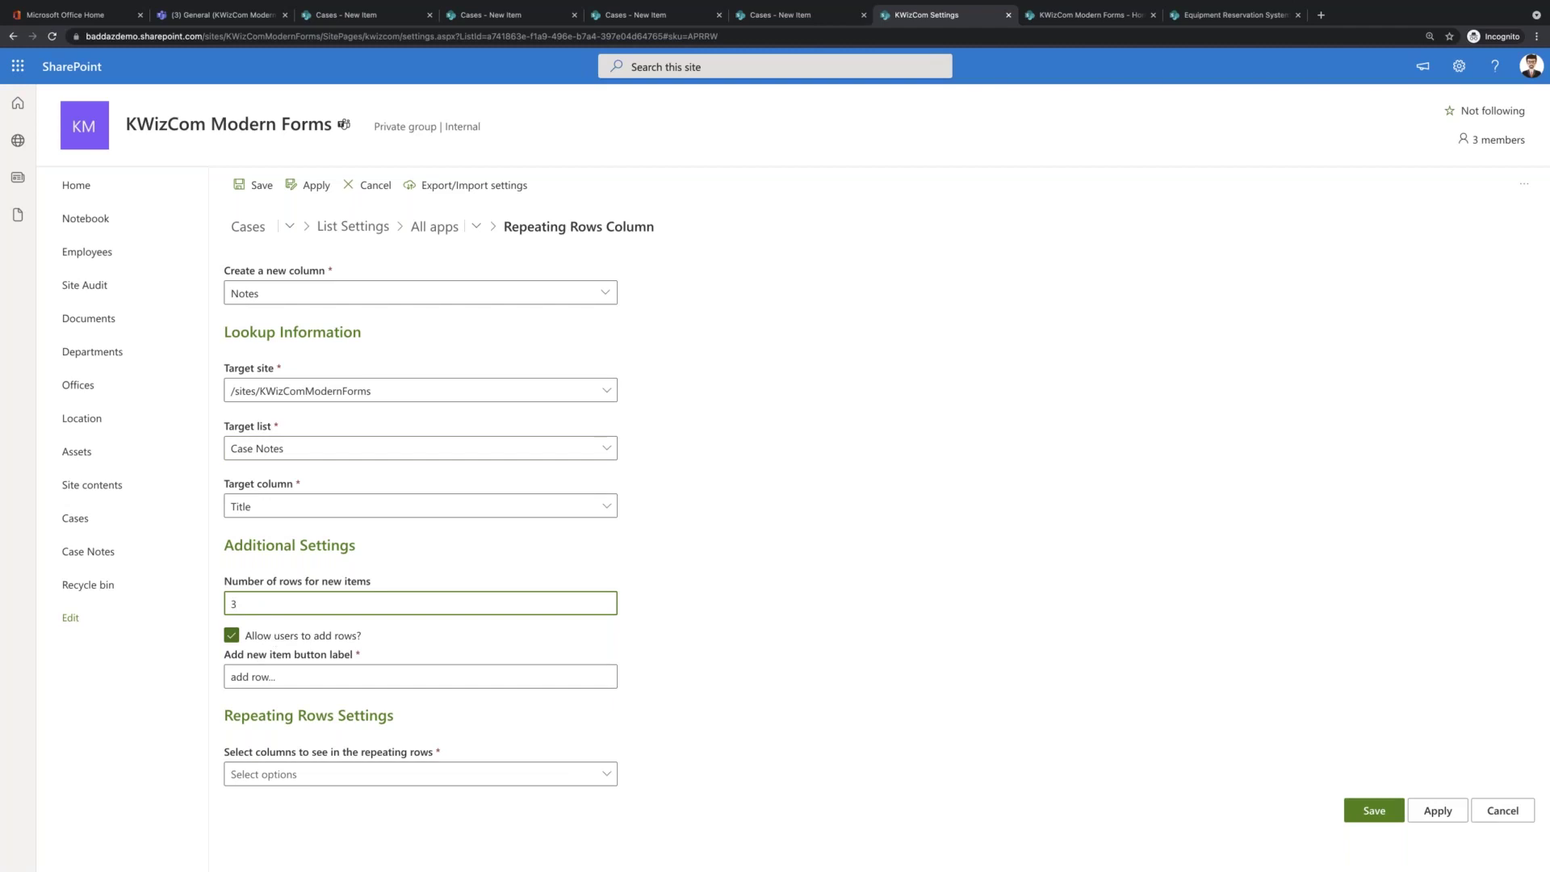
- Select Title and Date as the columns to see in the repeating rows
click(340, 775)
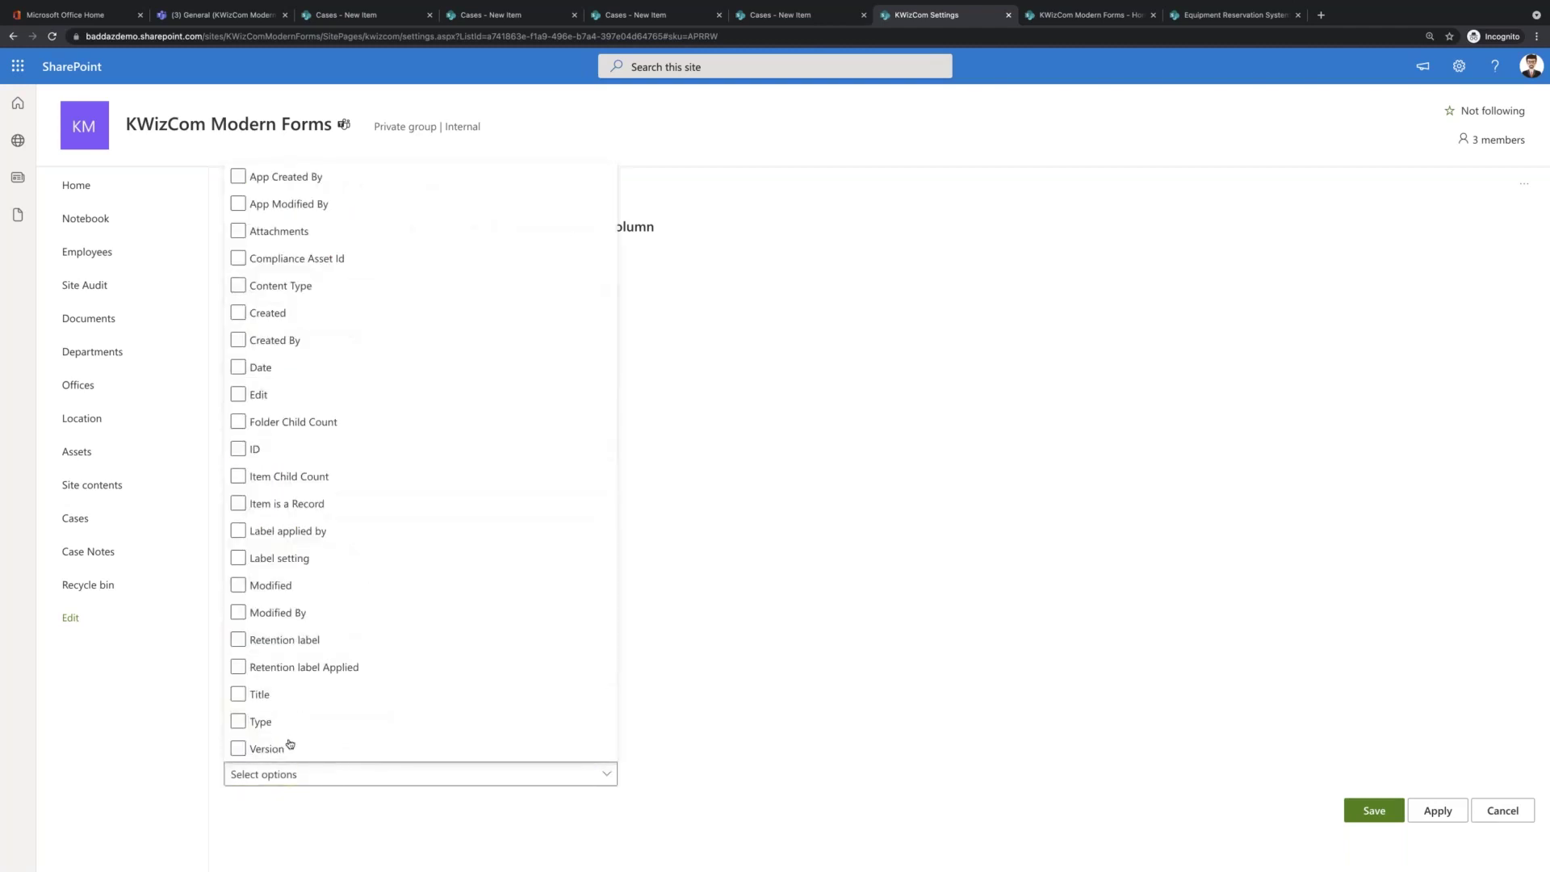
click(239, 694)
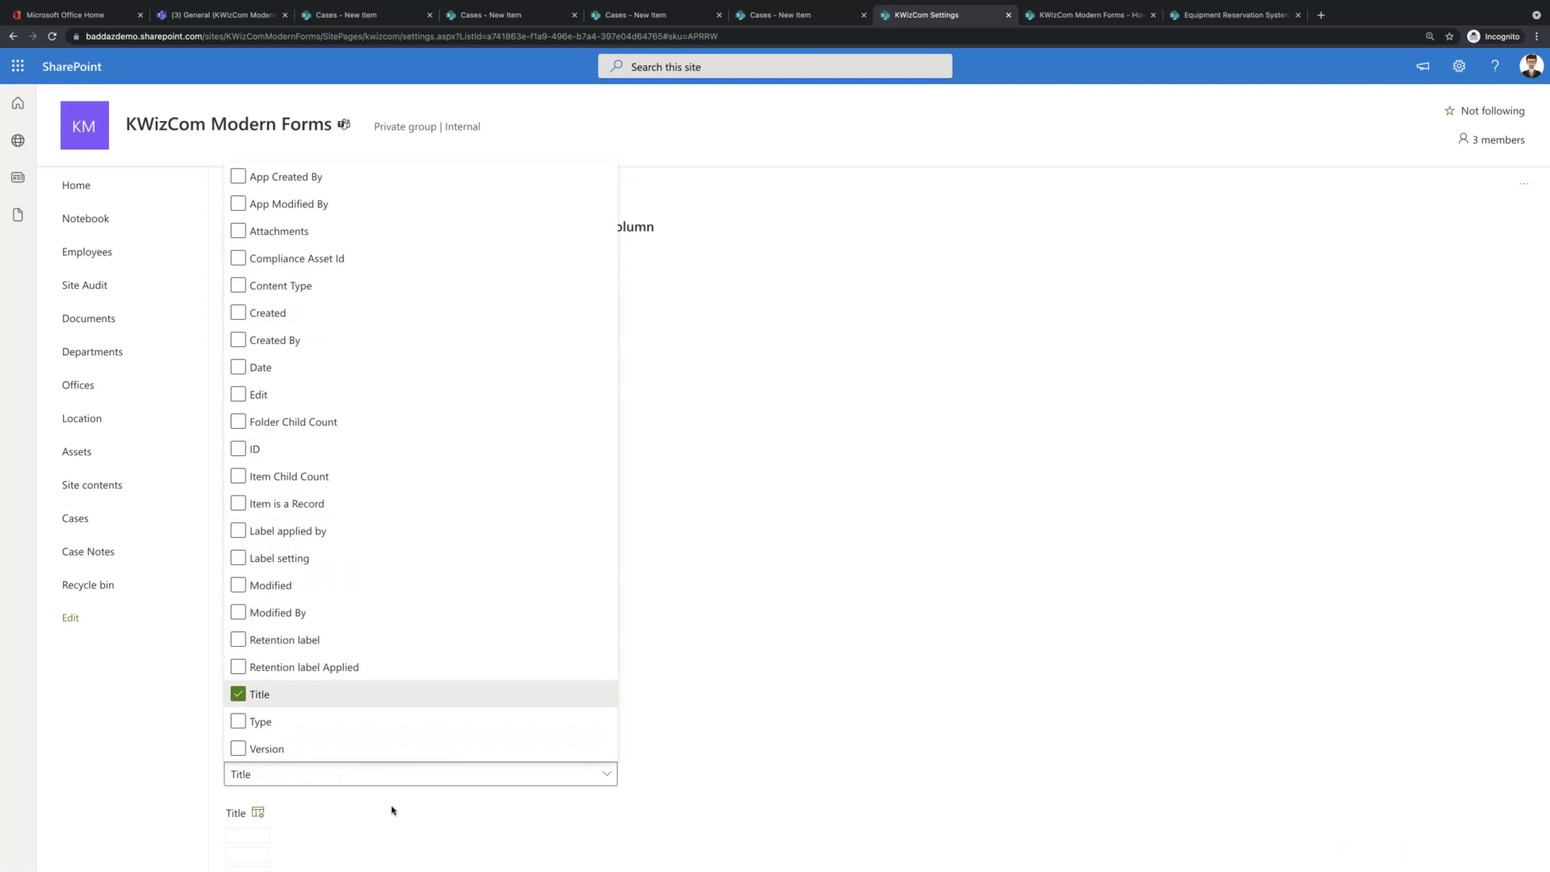
click(397, 808)
scroll(417, 737, down, 1)
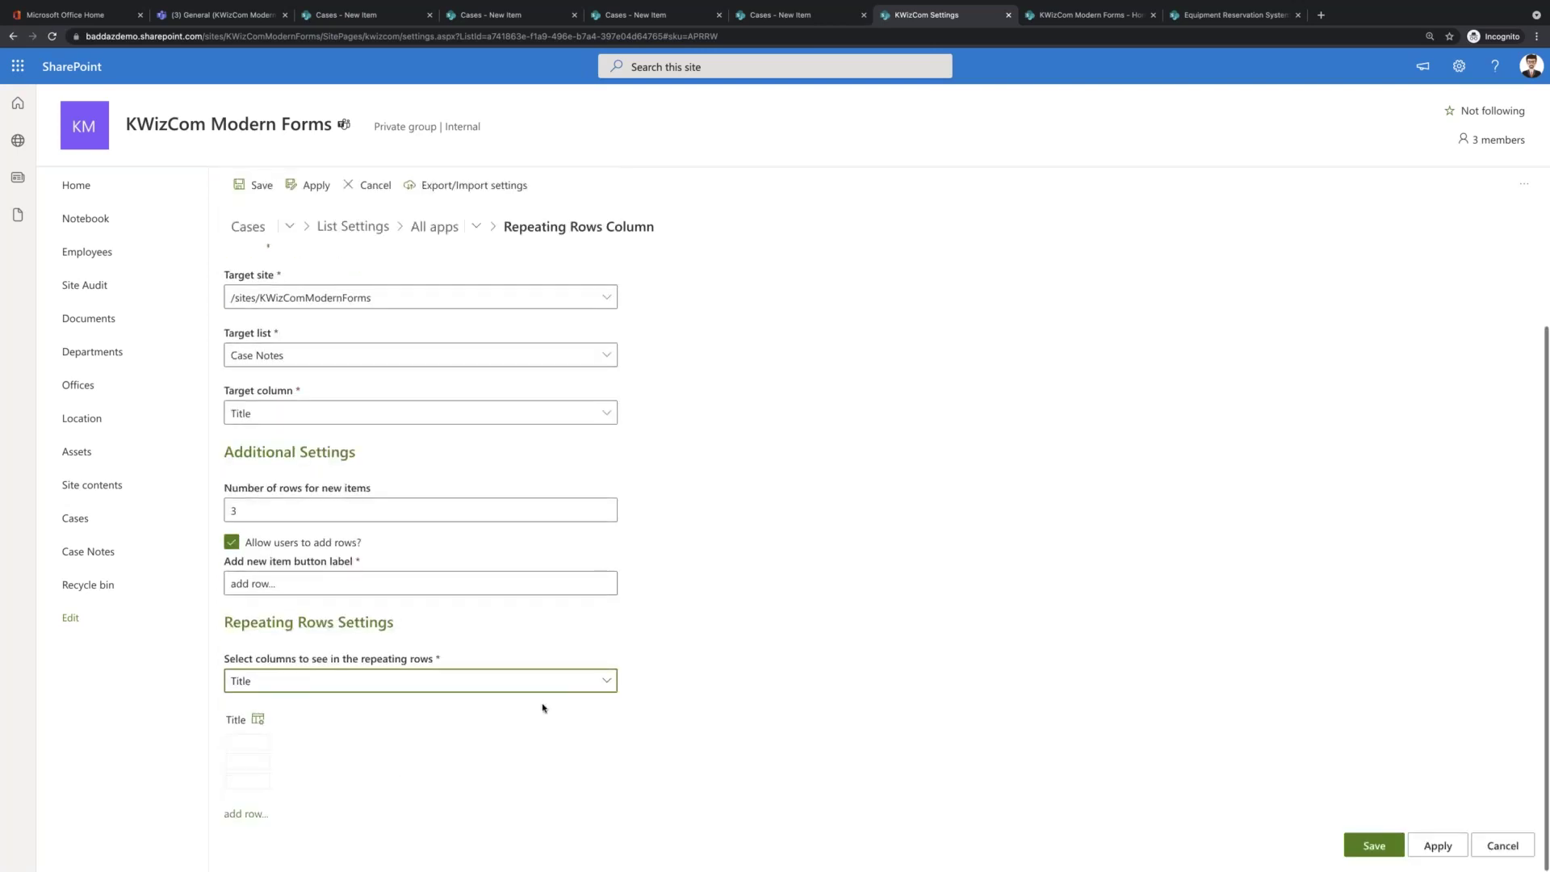
click(605, 681)
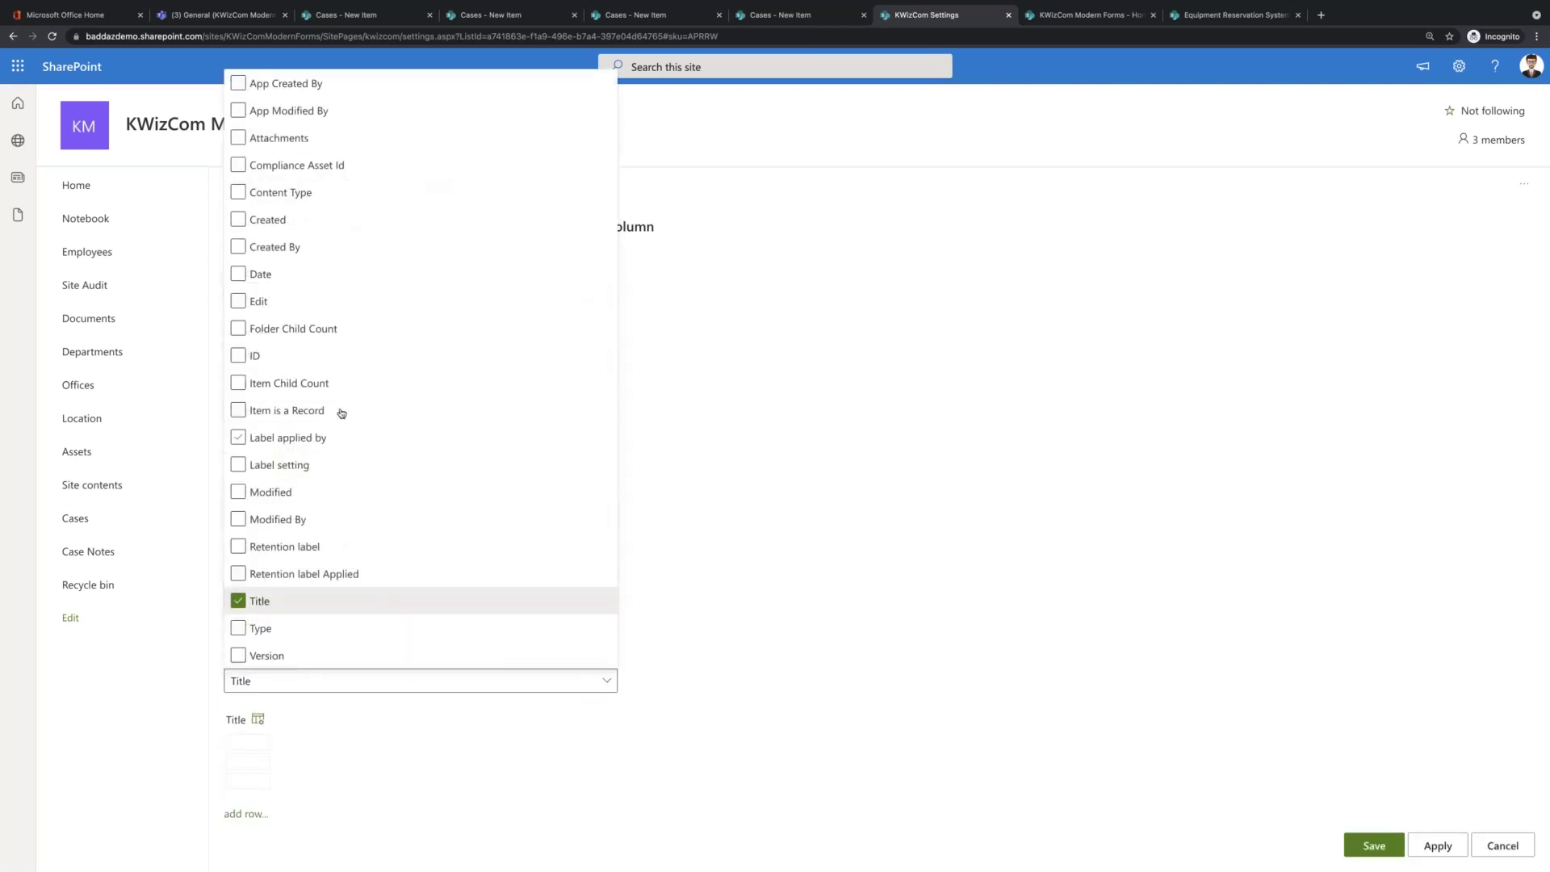
click(239, 274)
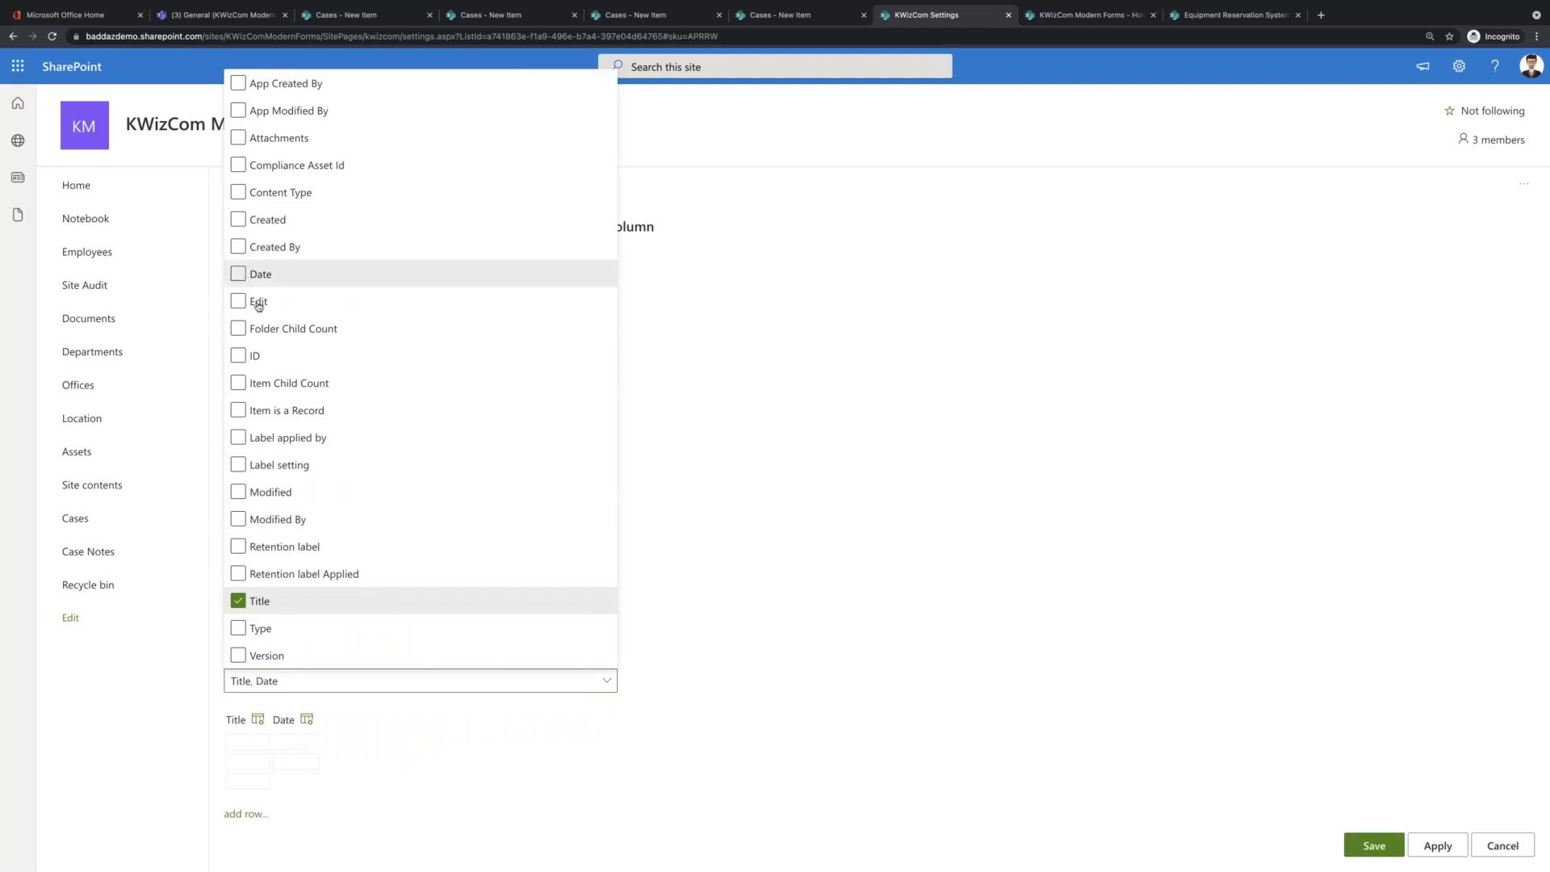
click(487, 710)
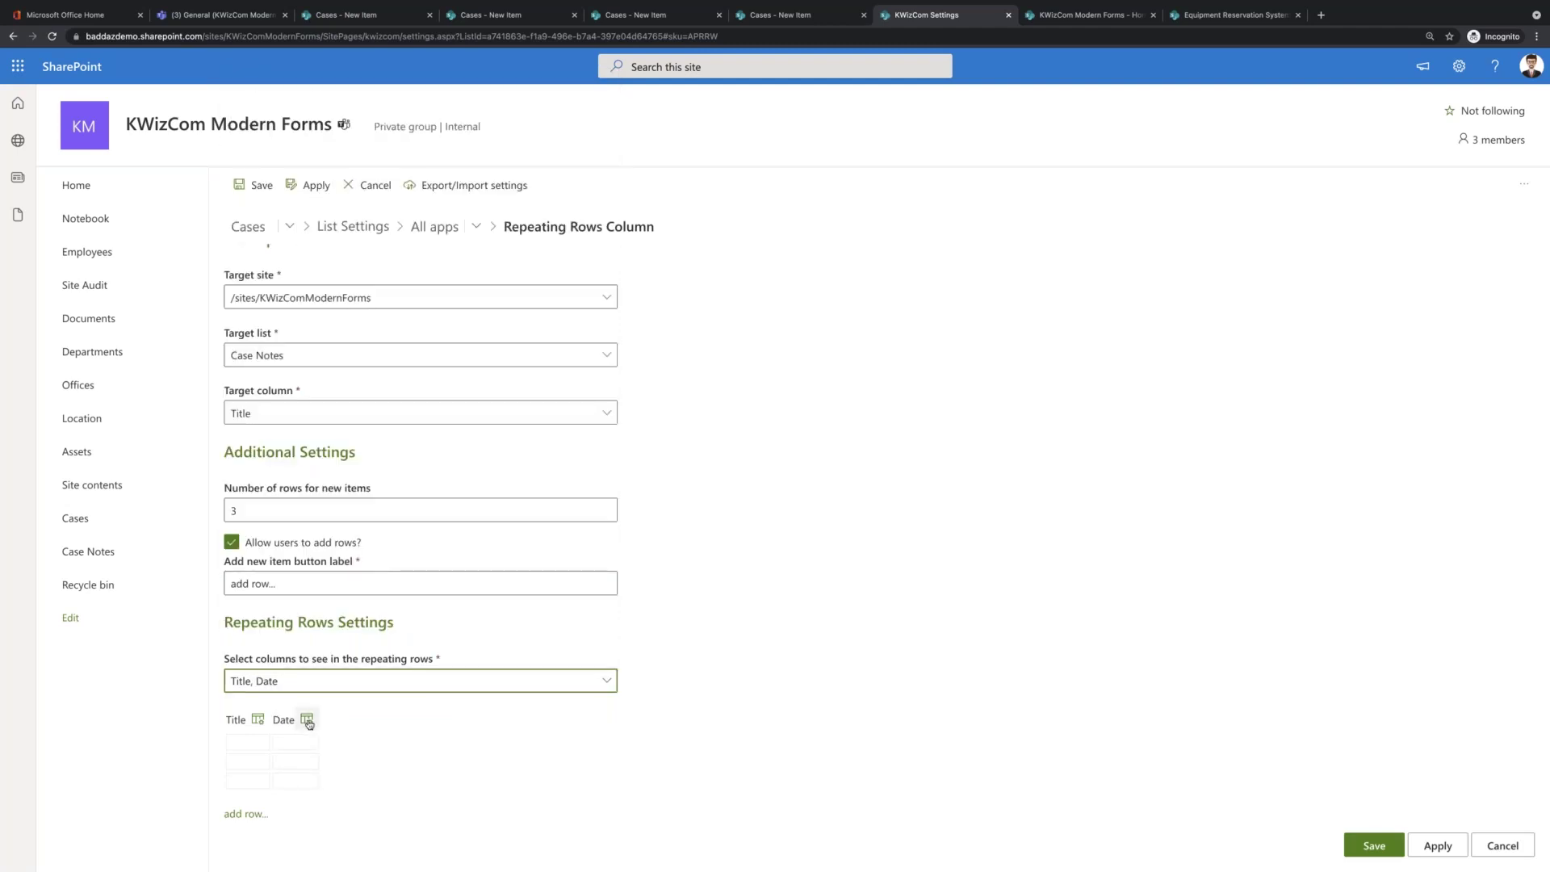
- Look at the Date column's settings, cancel them and save the Notes repeating rows column
click(307, 720)
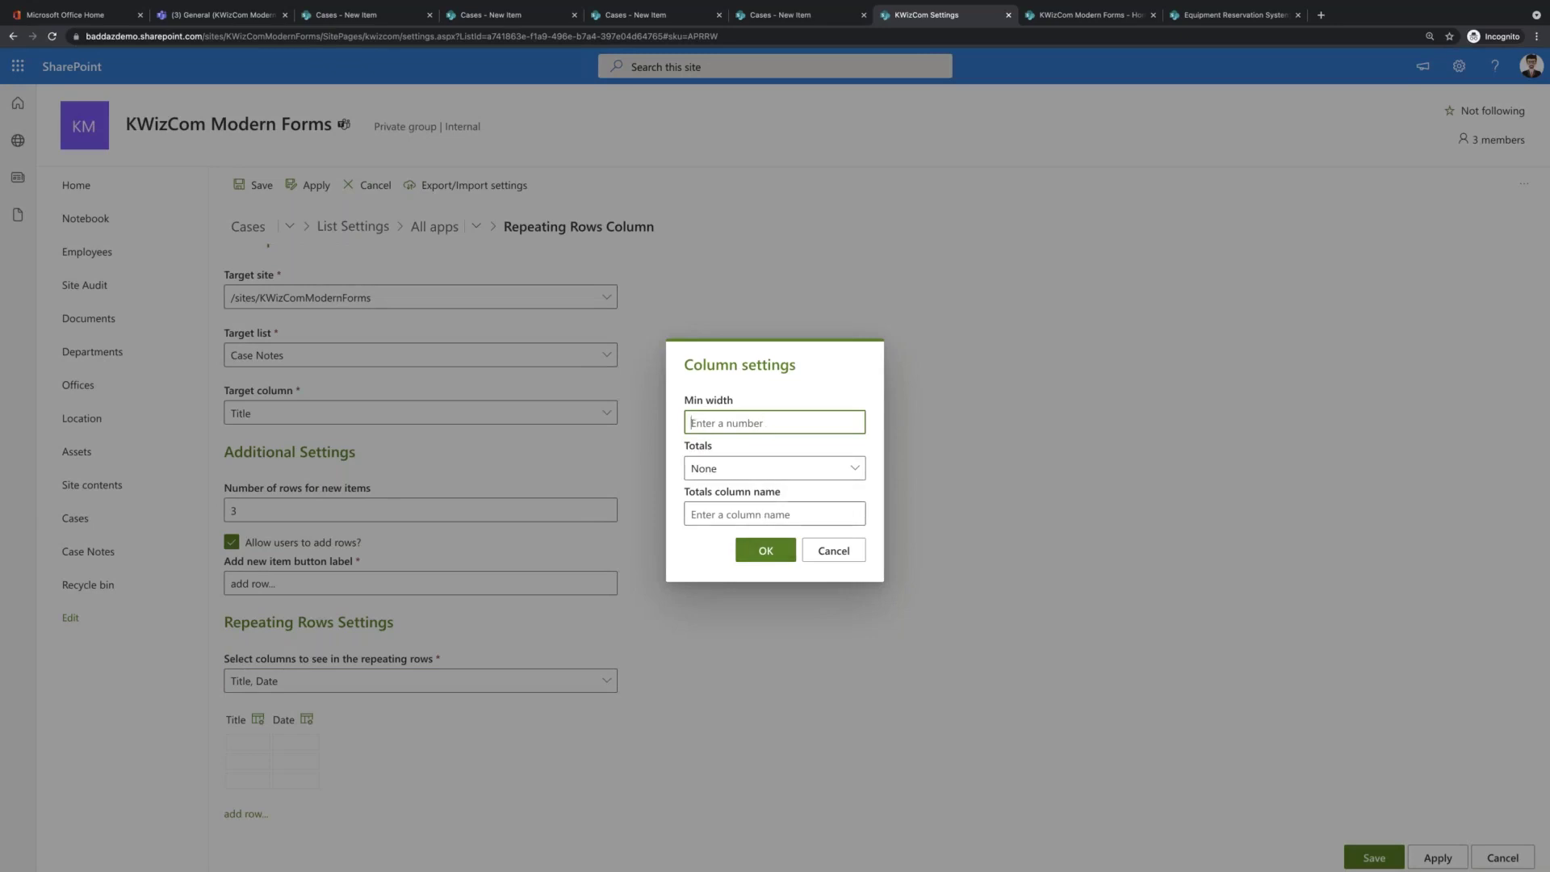
click(831, 552)
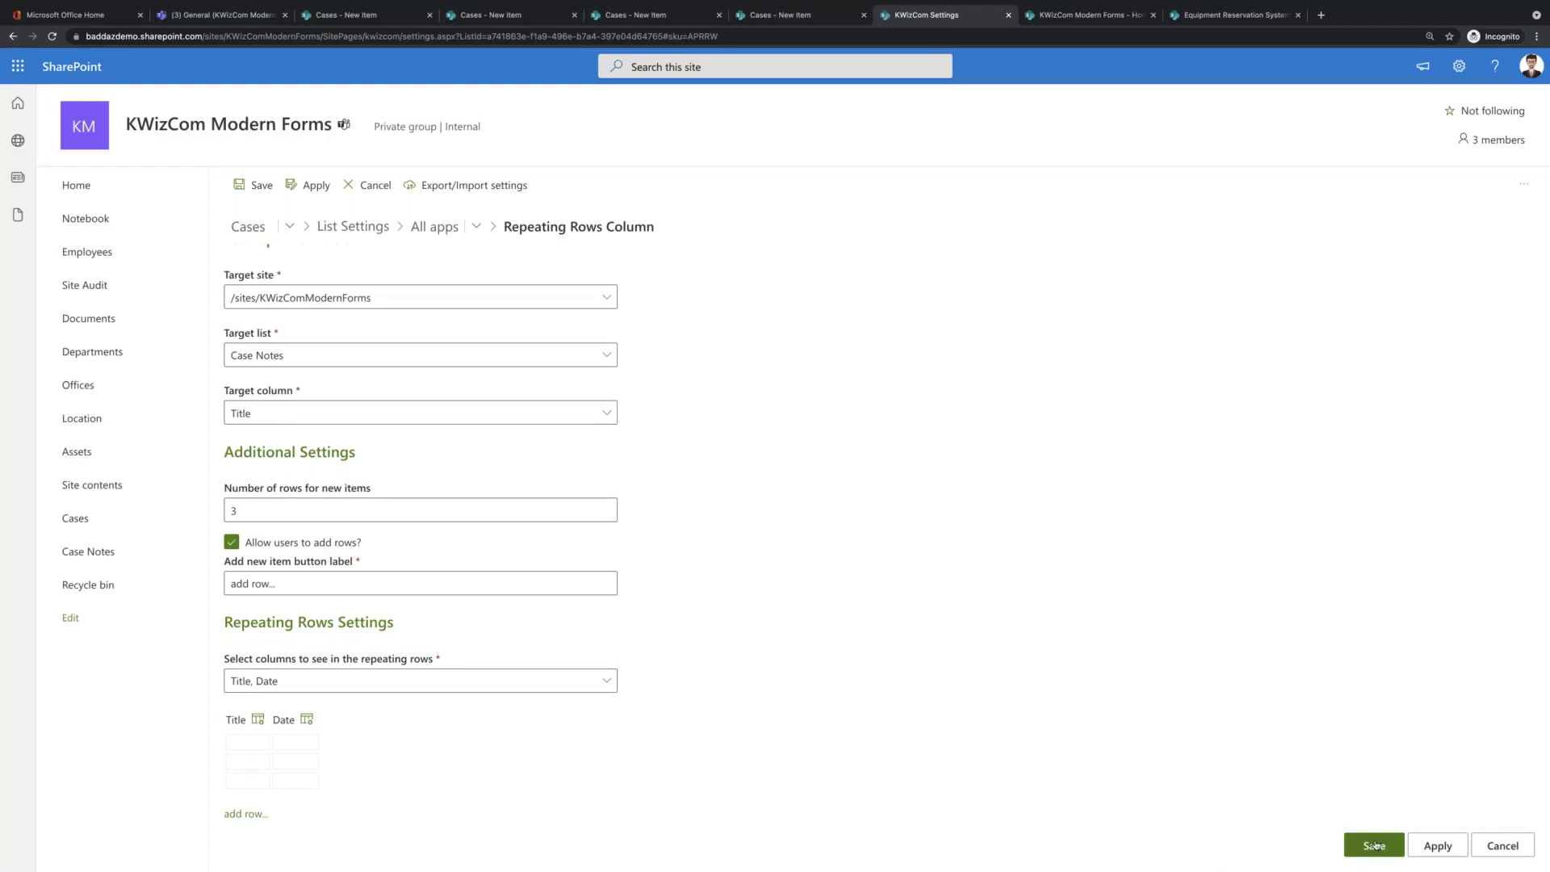
click(1374, 845)
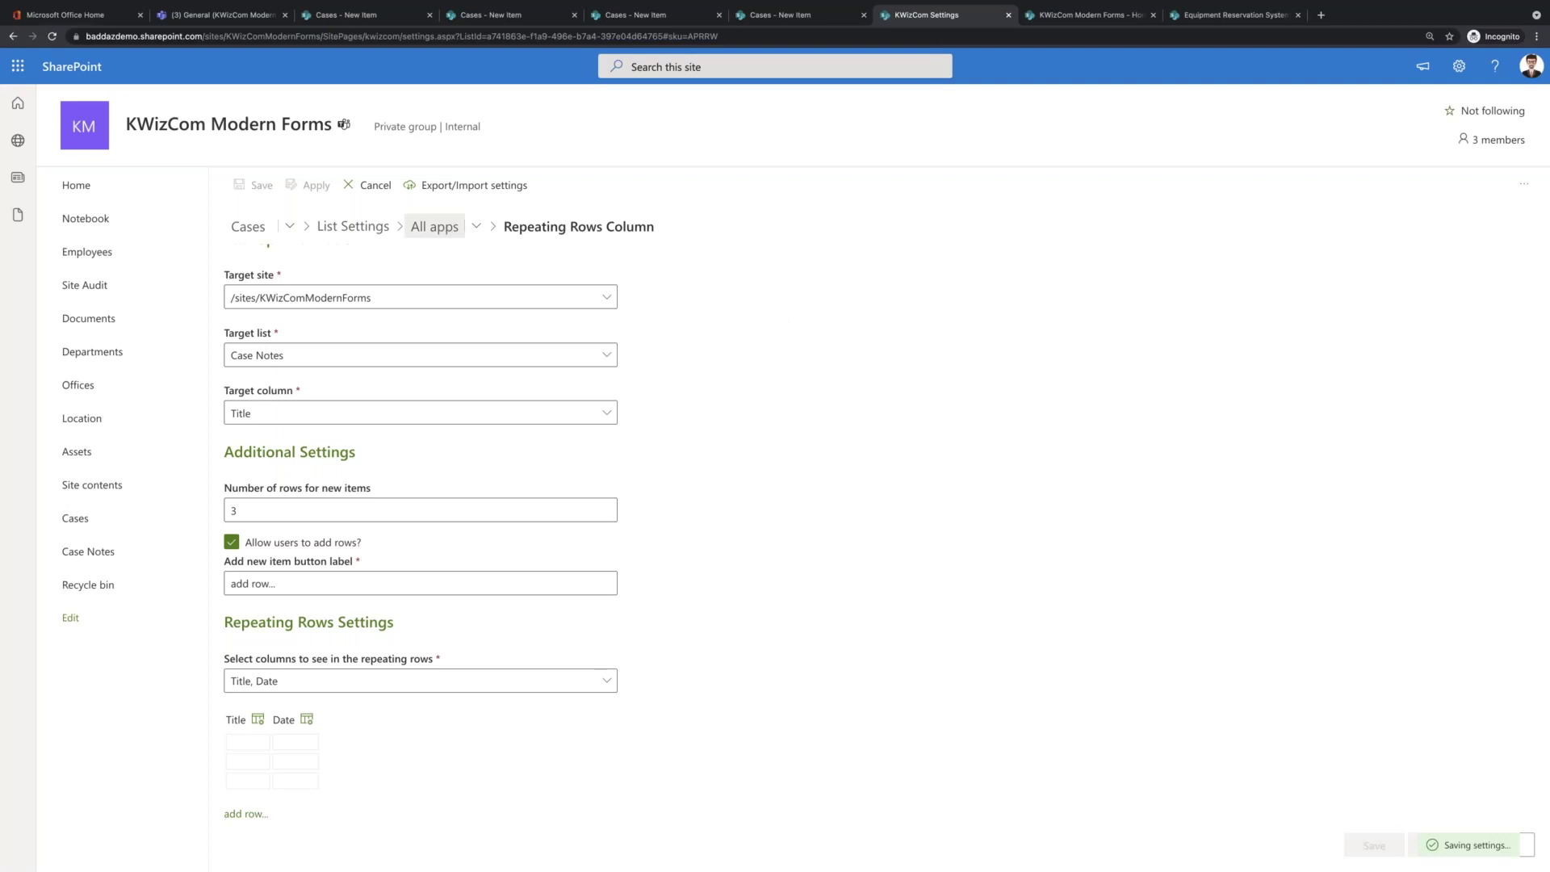
- Reopen the Cases list's Form Layout settings and turn off the 'All Columns' tab
click(447, 230)
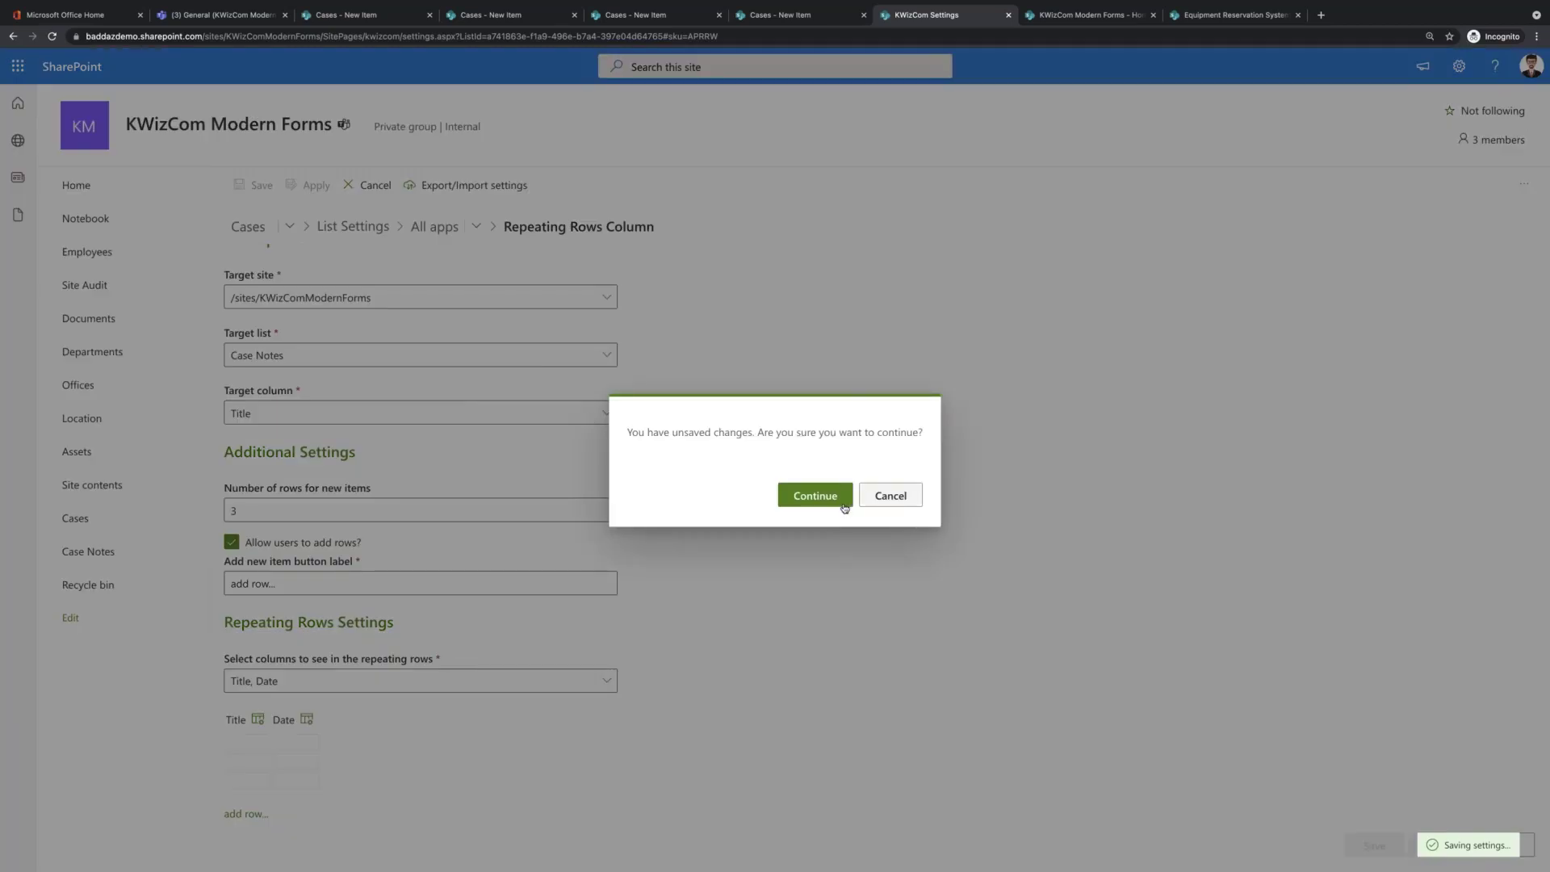
click(816, 495)
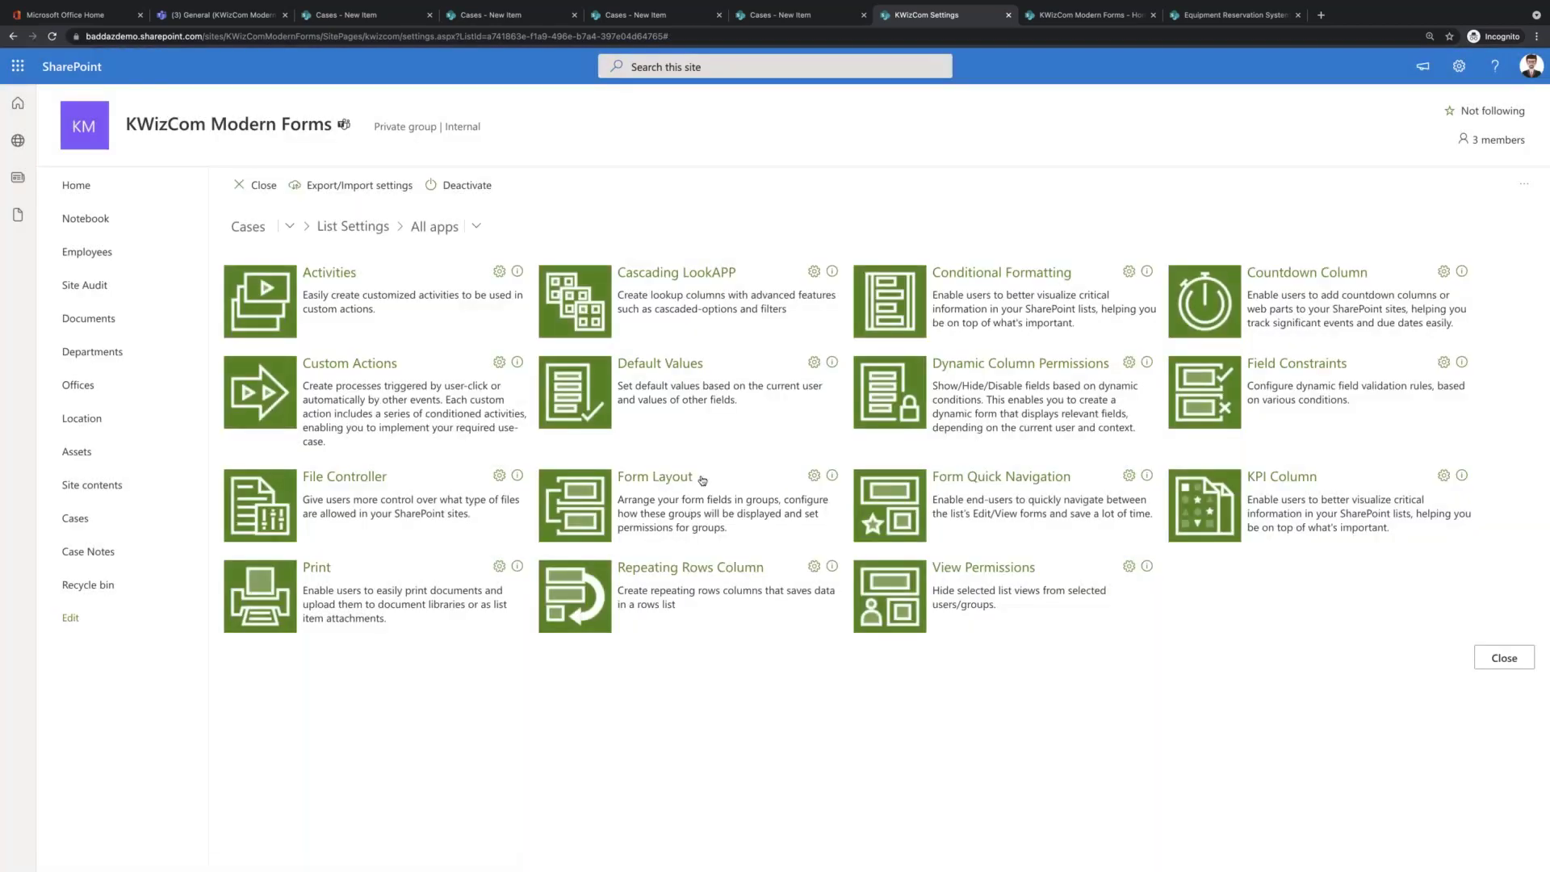
click(814, 476)
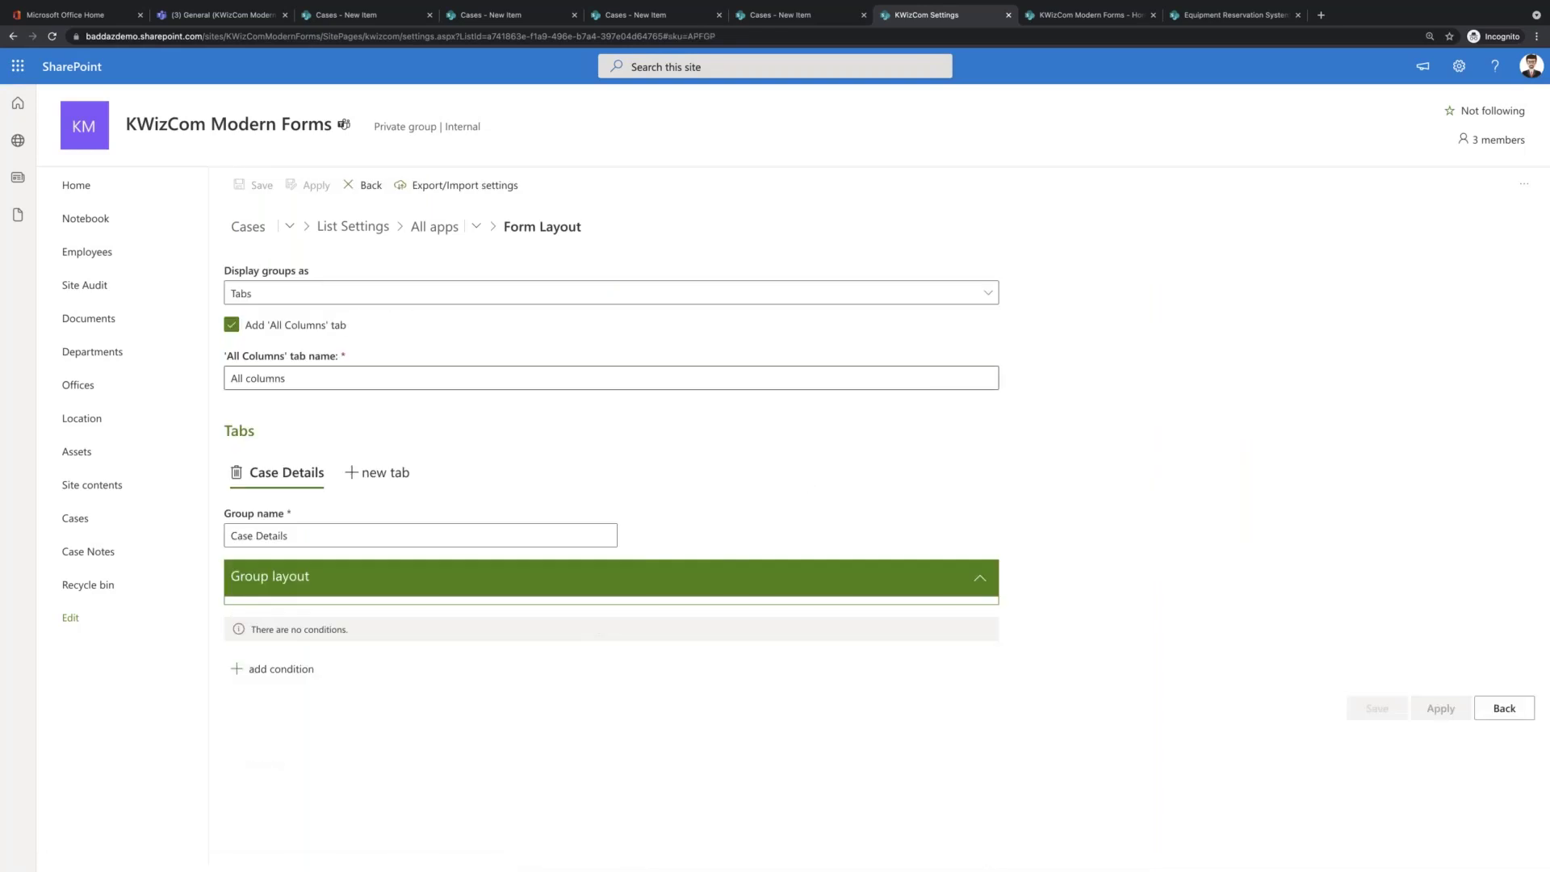
click(231, 324)
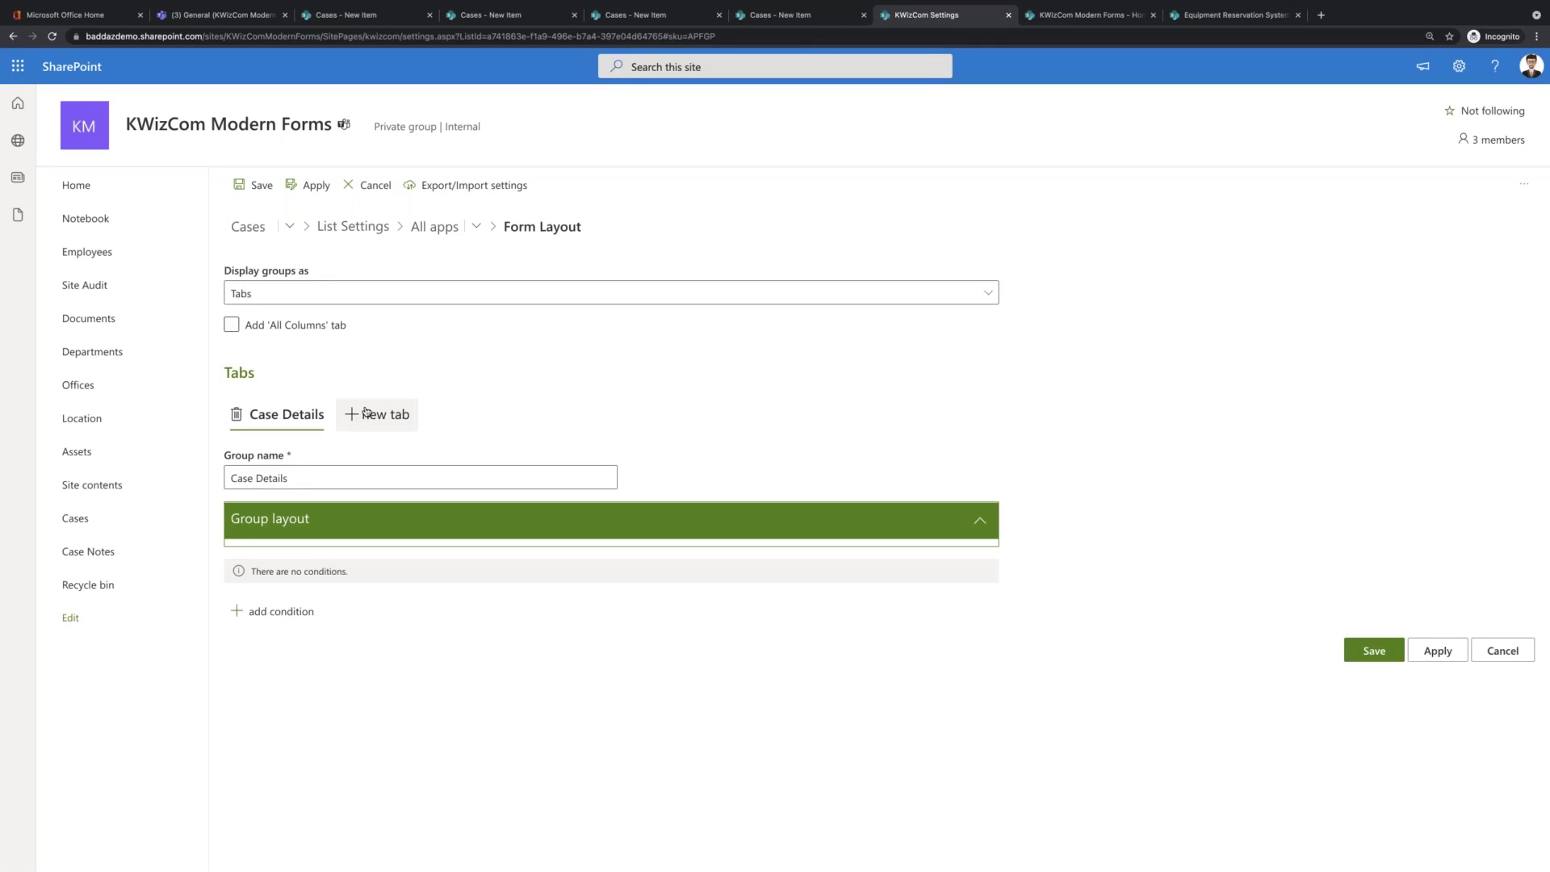
- Add a second tab to the form layout with the group name Case Notes
click(366, 413)
click(308, 477)
text(Case)
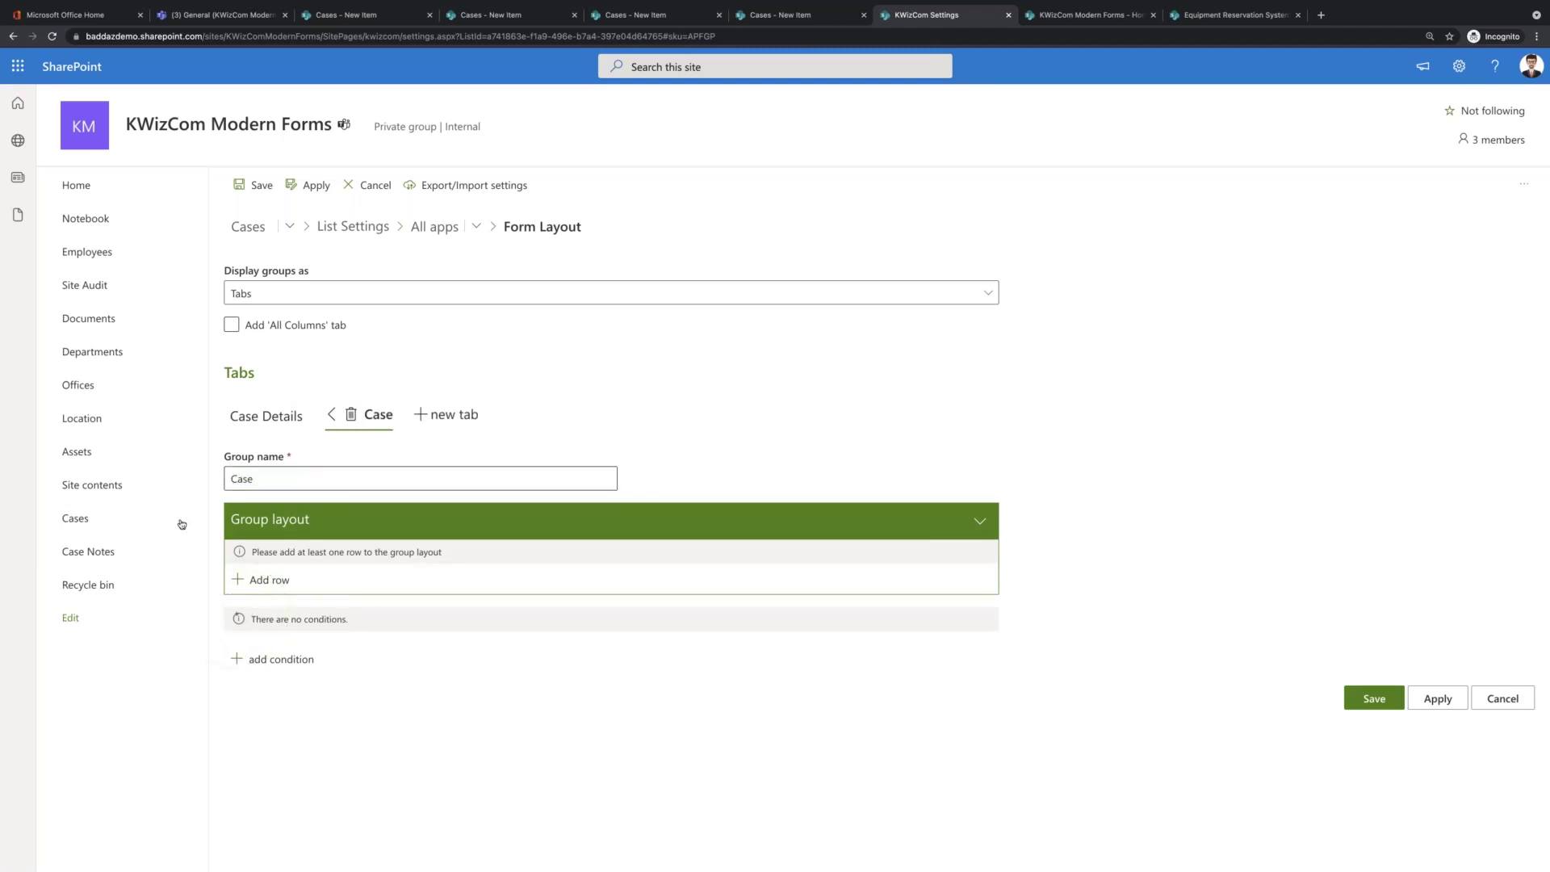
click(282, 477)
text(Notes)
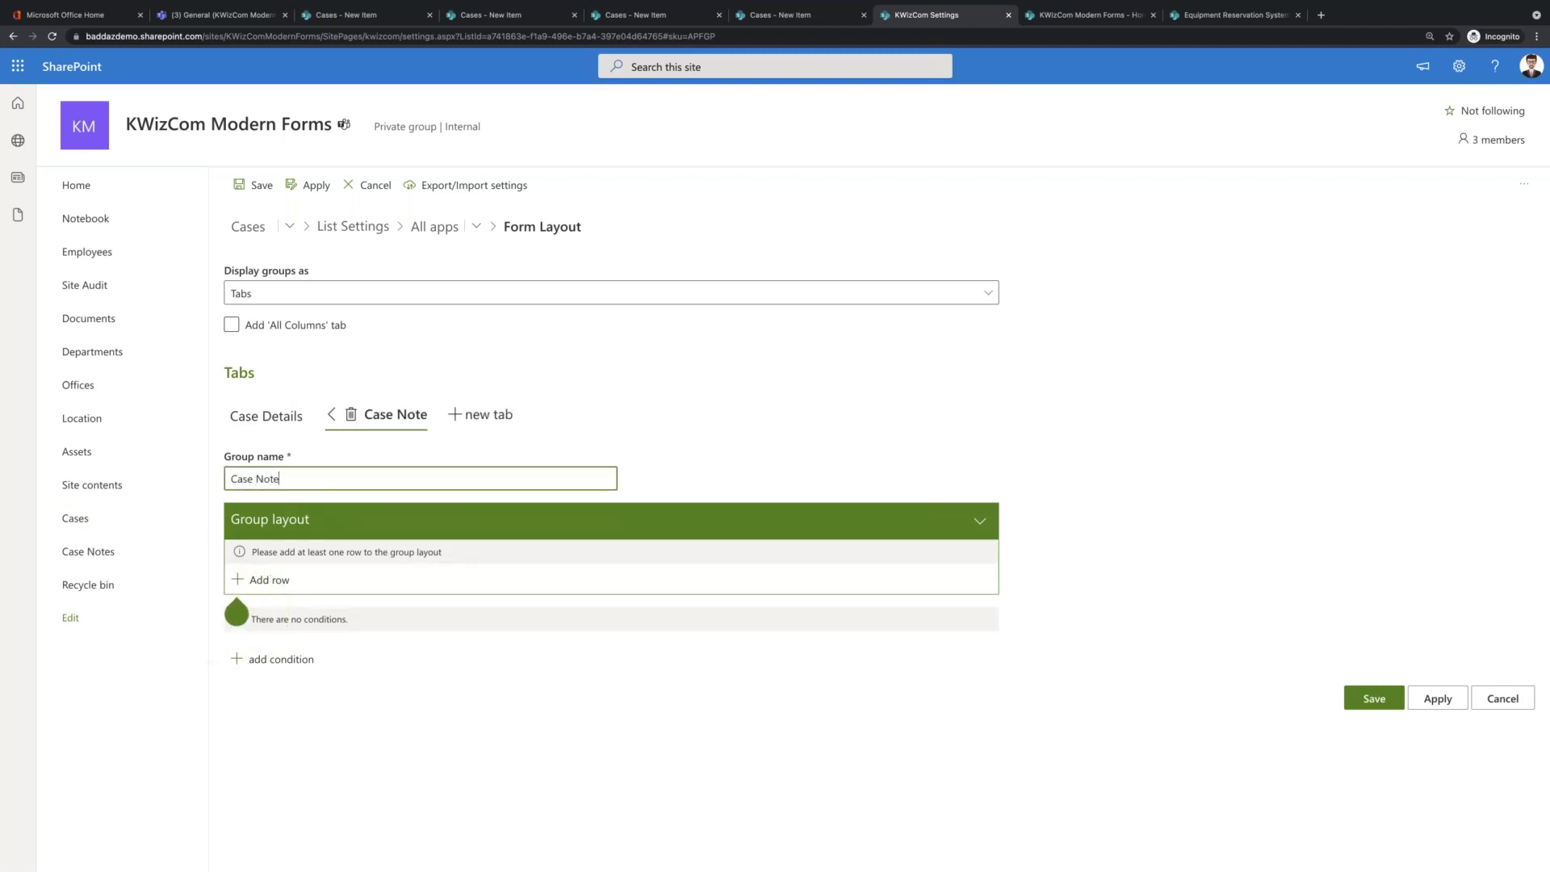
- Add a row containing the Notes column to the Case Notes group layout
click(278, 581)
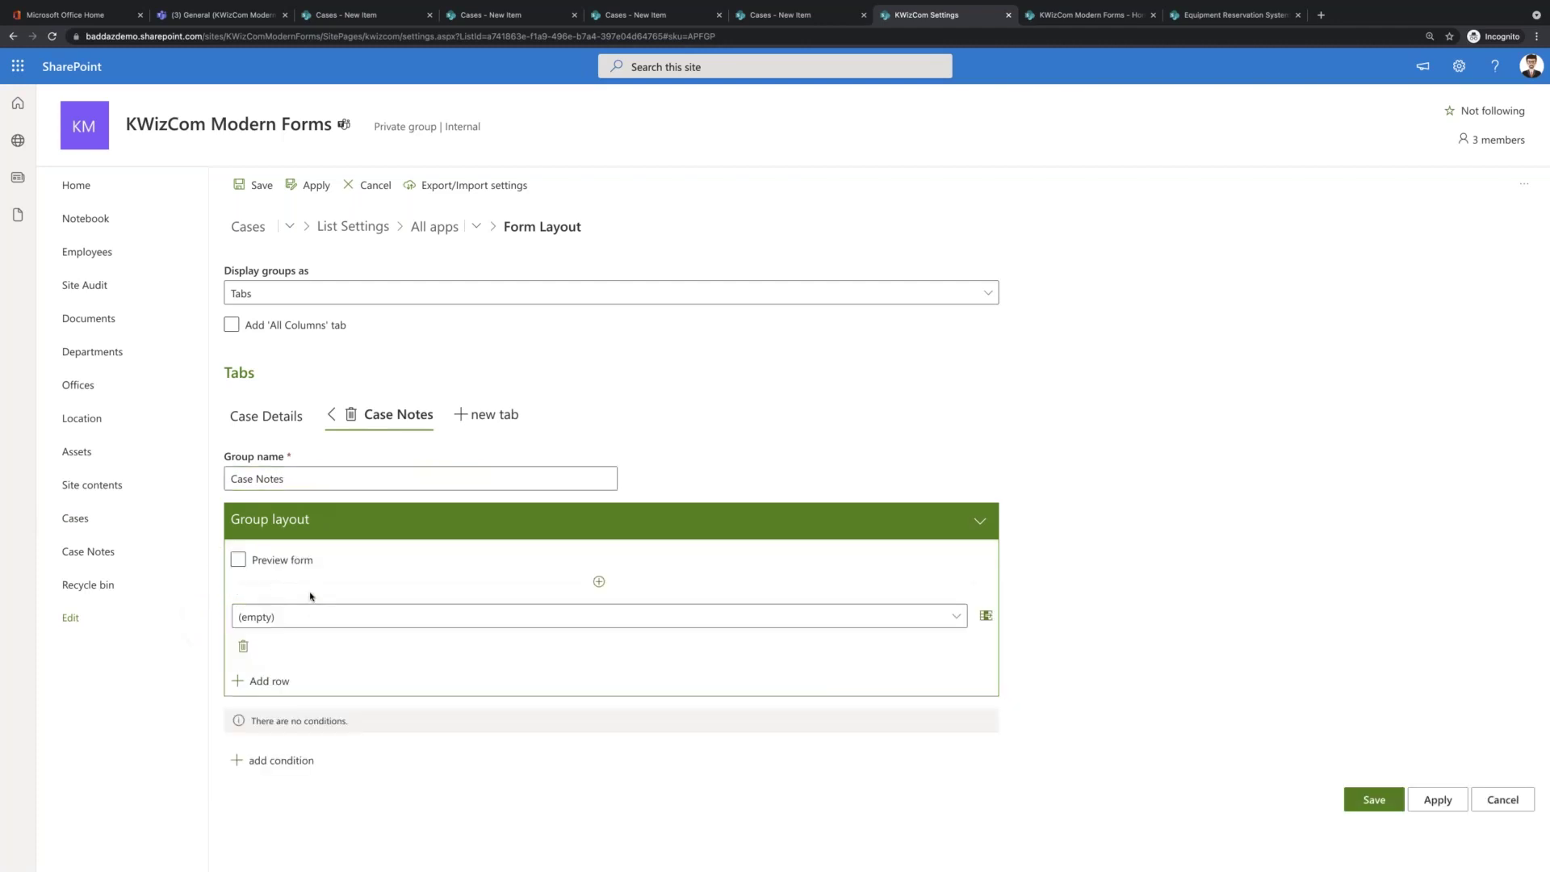
click(333, 619)
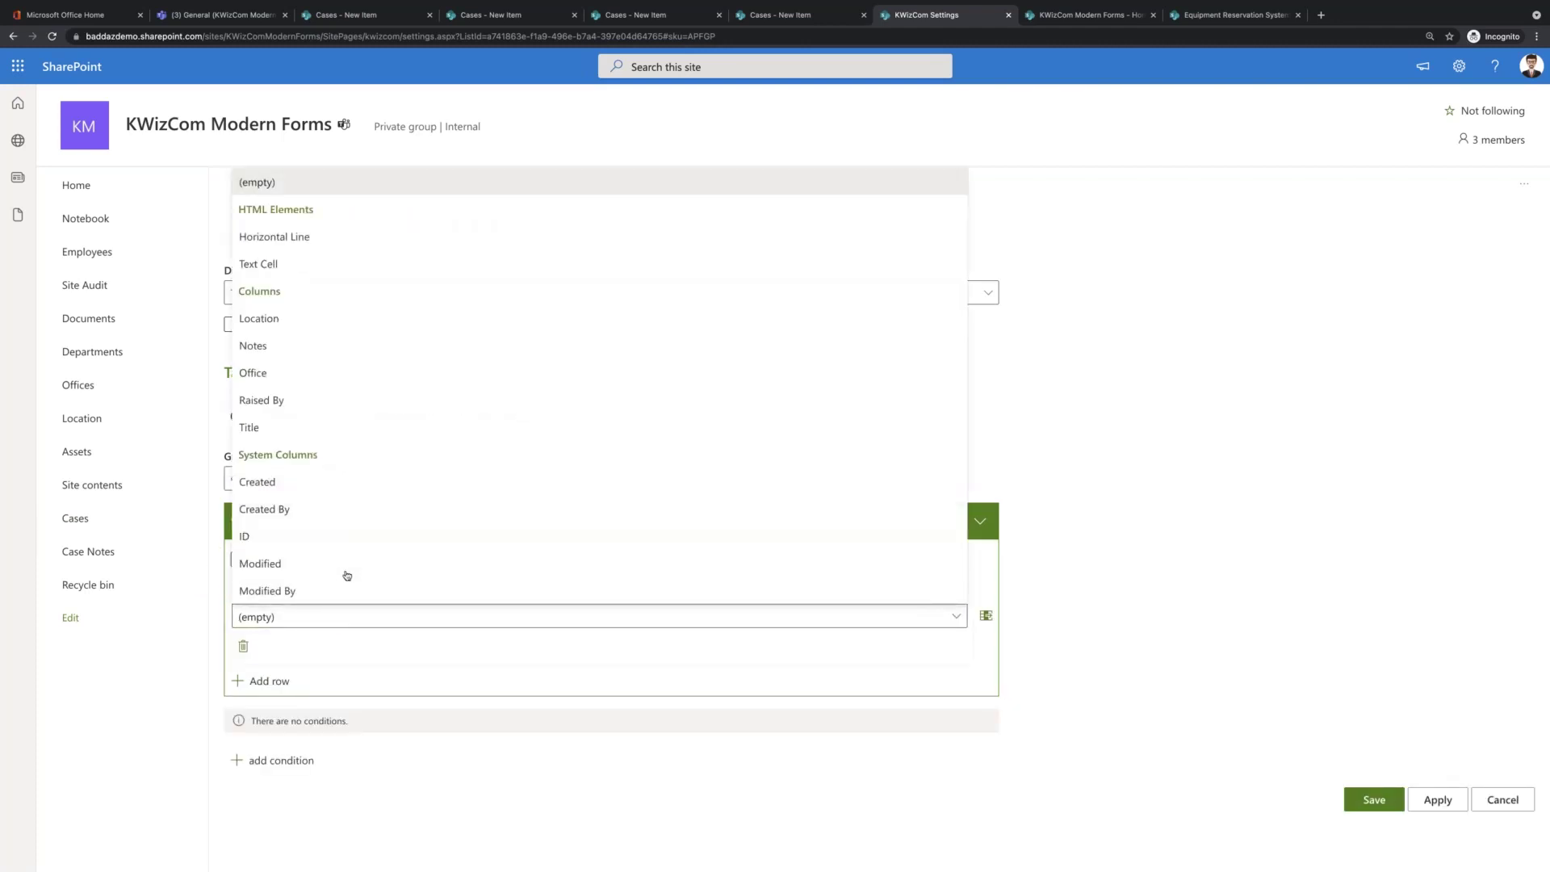
click(277, 344)
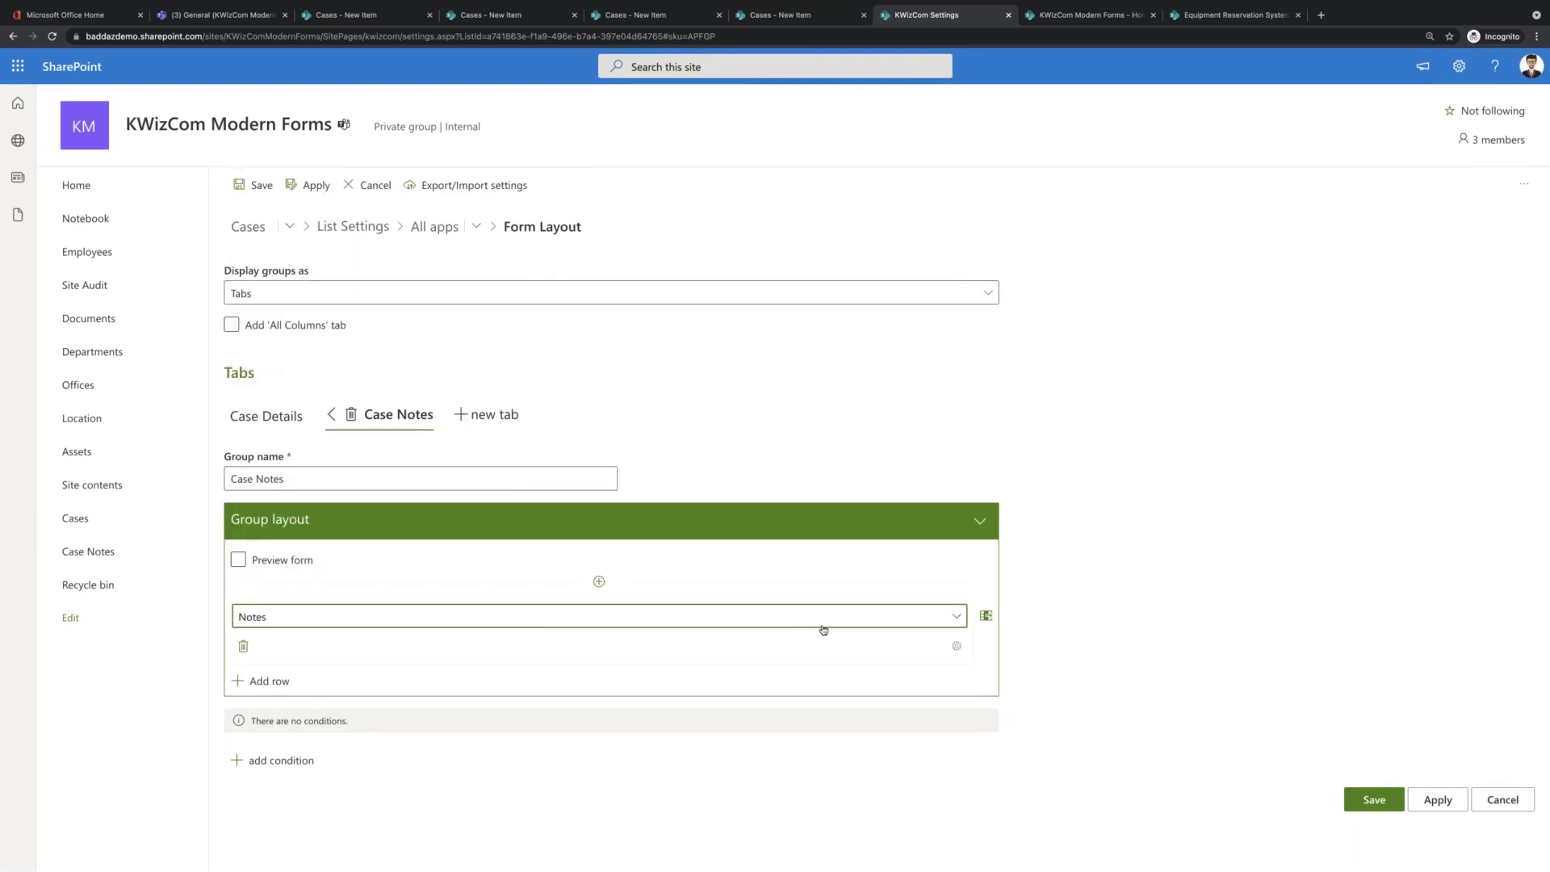
- Add a condition to the Case Notes group, look at the columns it can use, and remove it
click(299, 762)
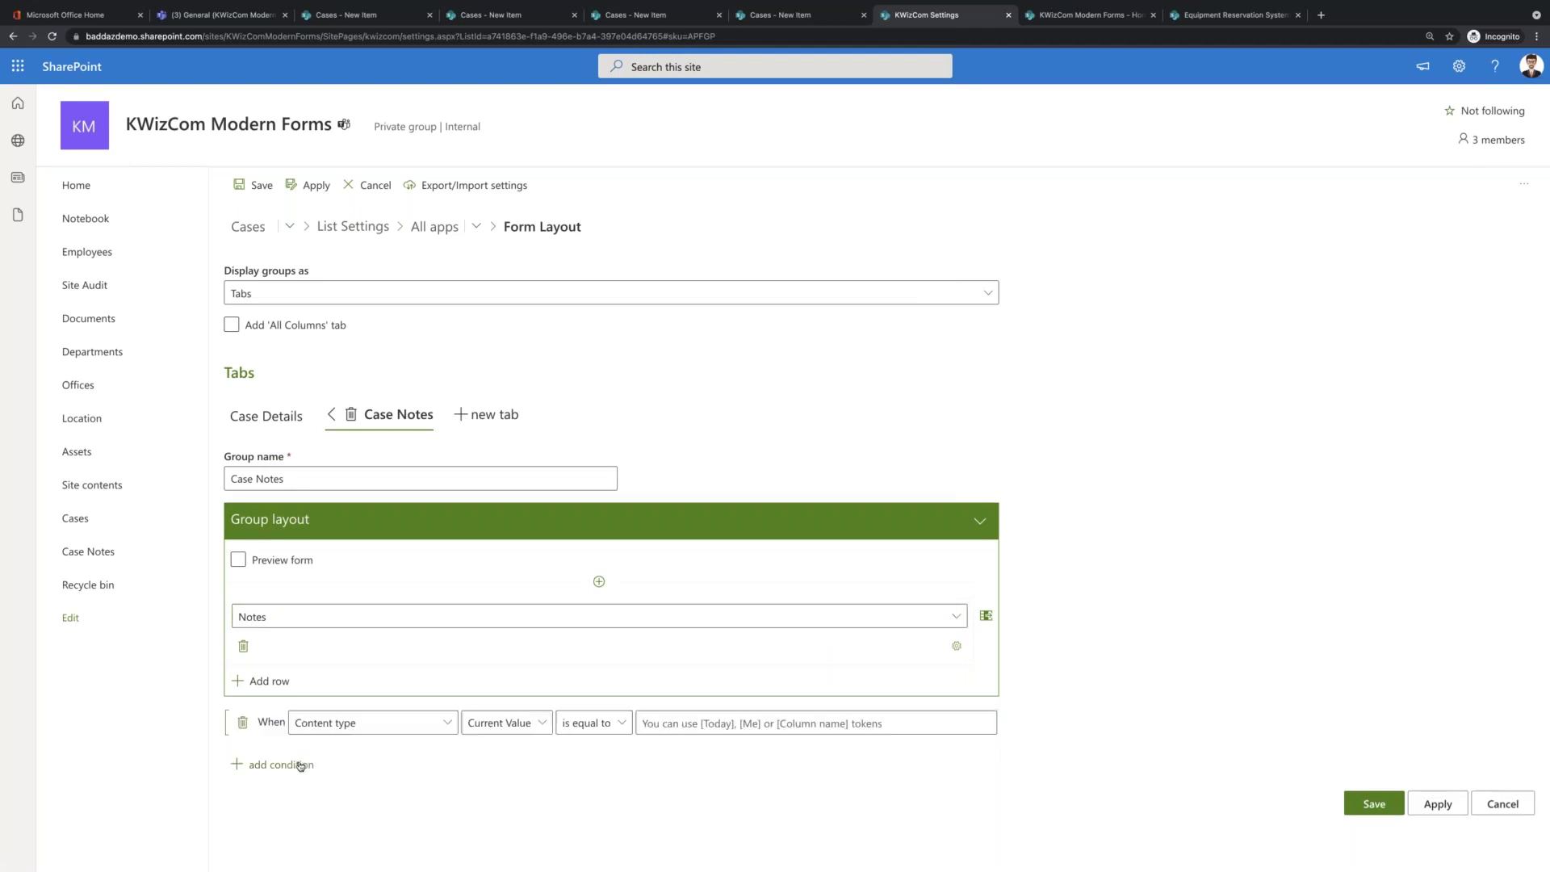
click(432, 727)
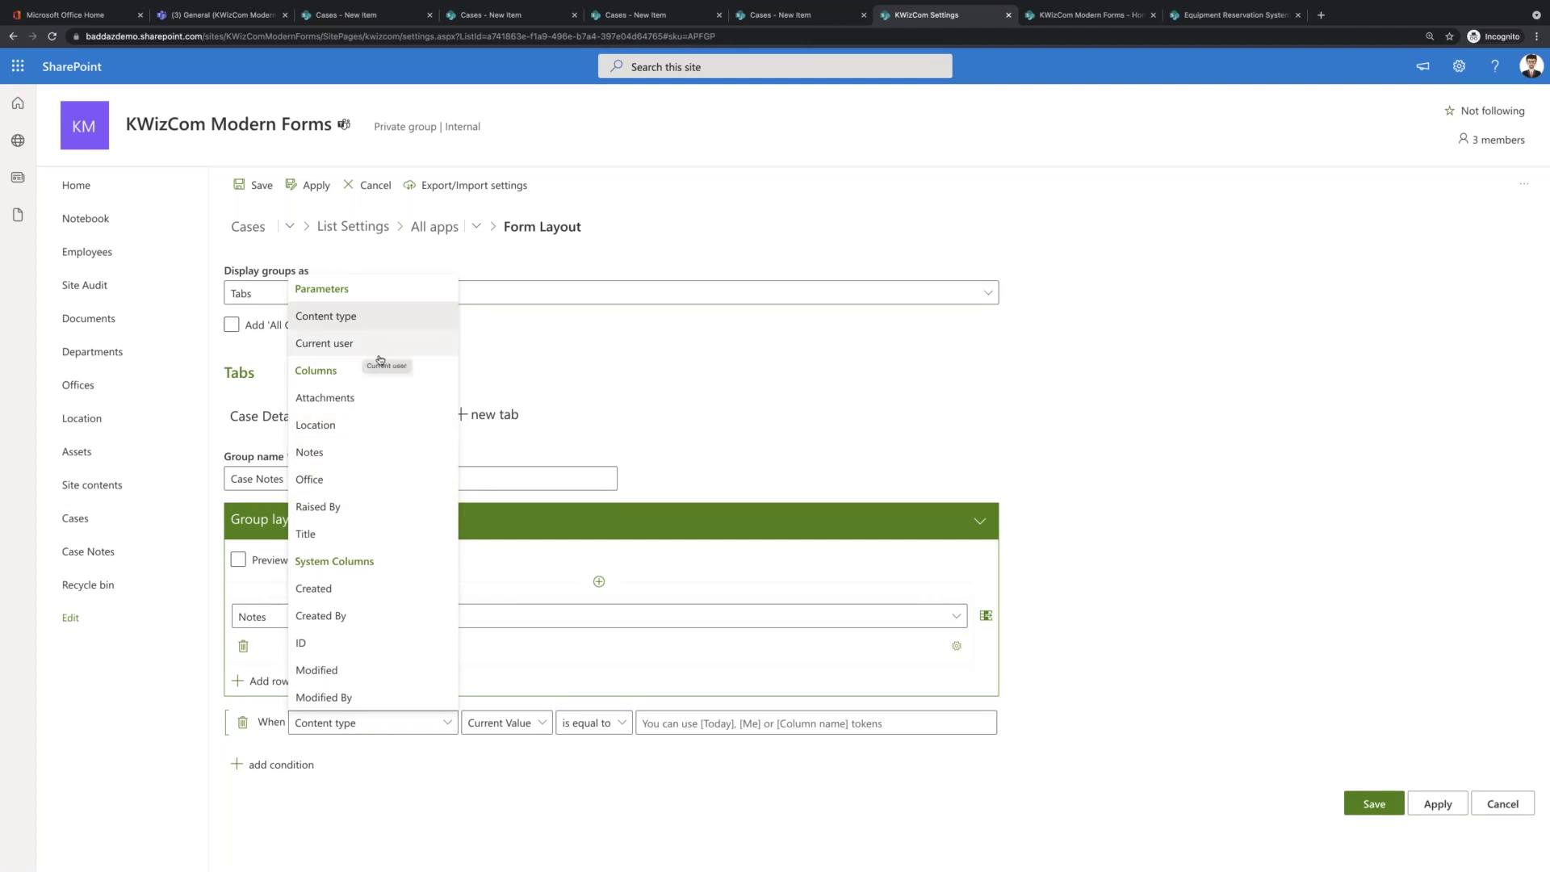
click(488, 858)
click(242, 722)
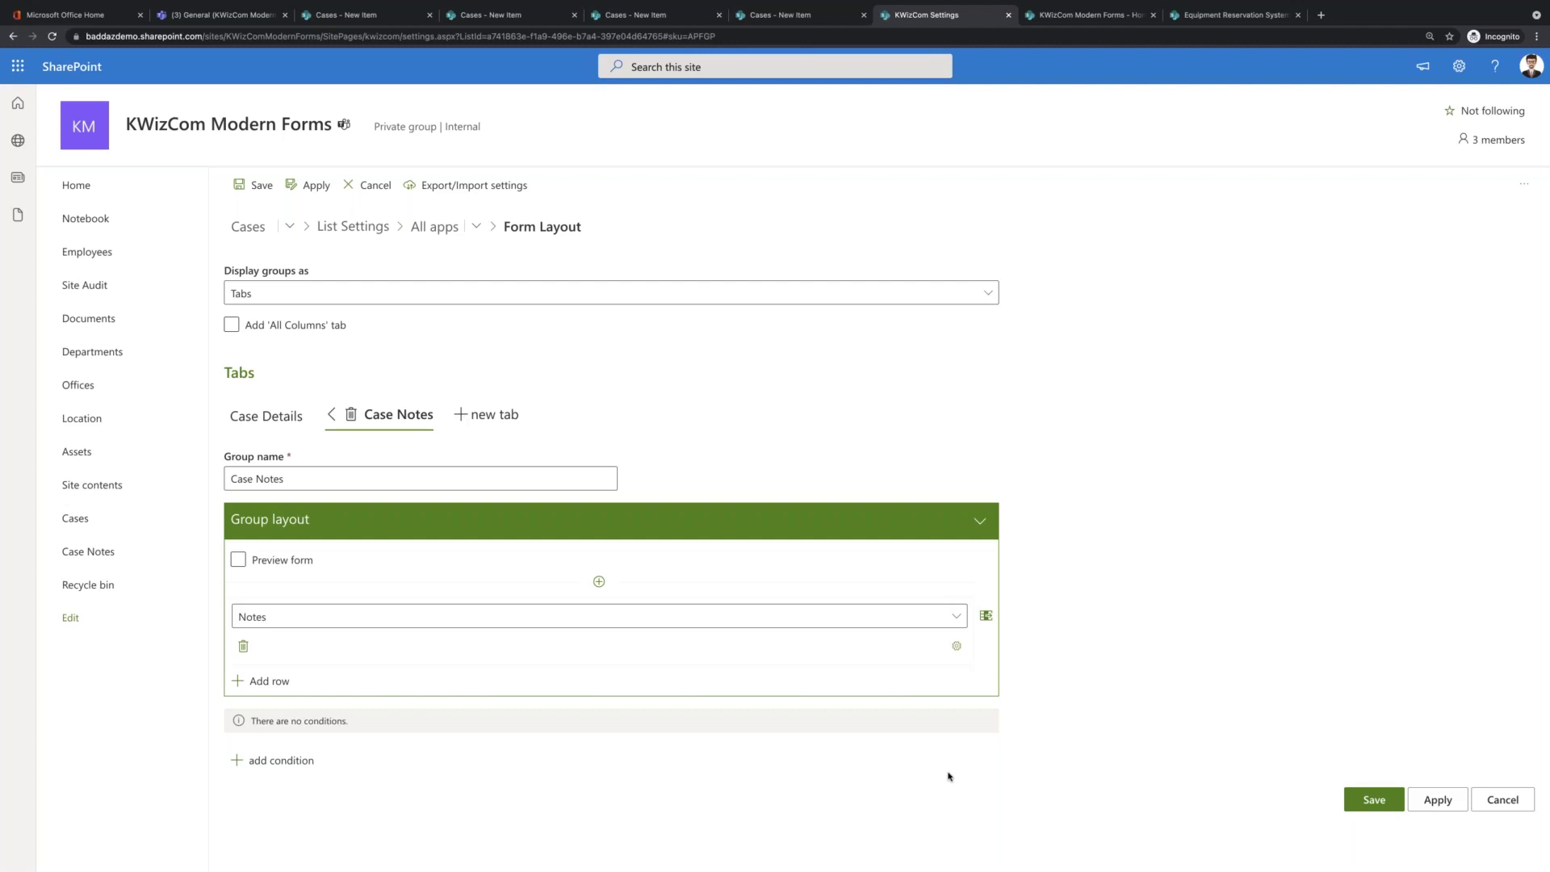
- Save the form layout and look at the Dynamic Column Permissions rules for the Office column
click(1380, 799)
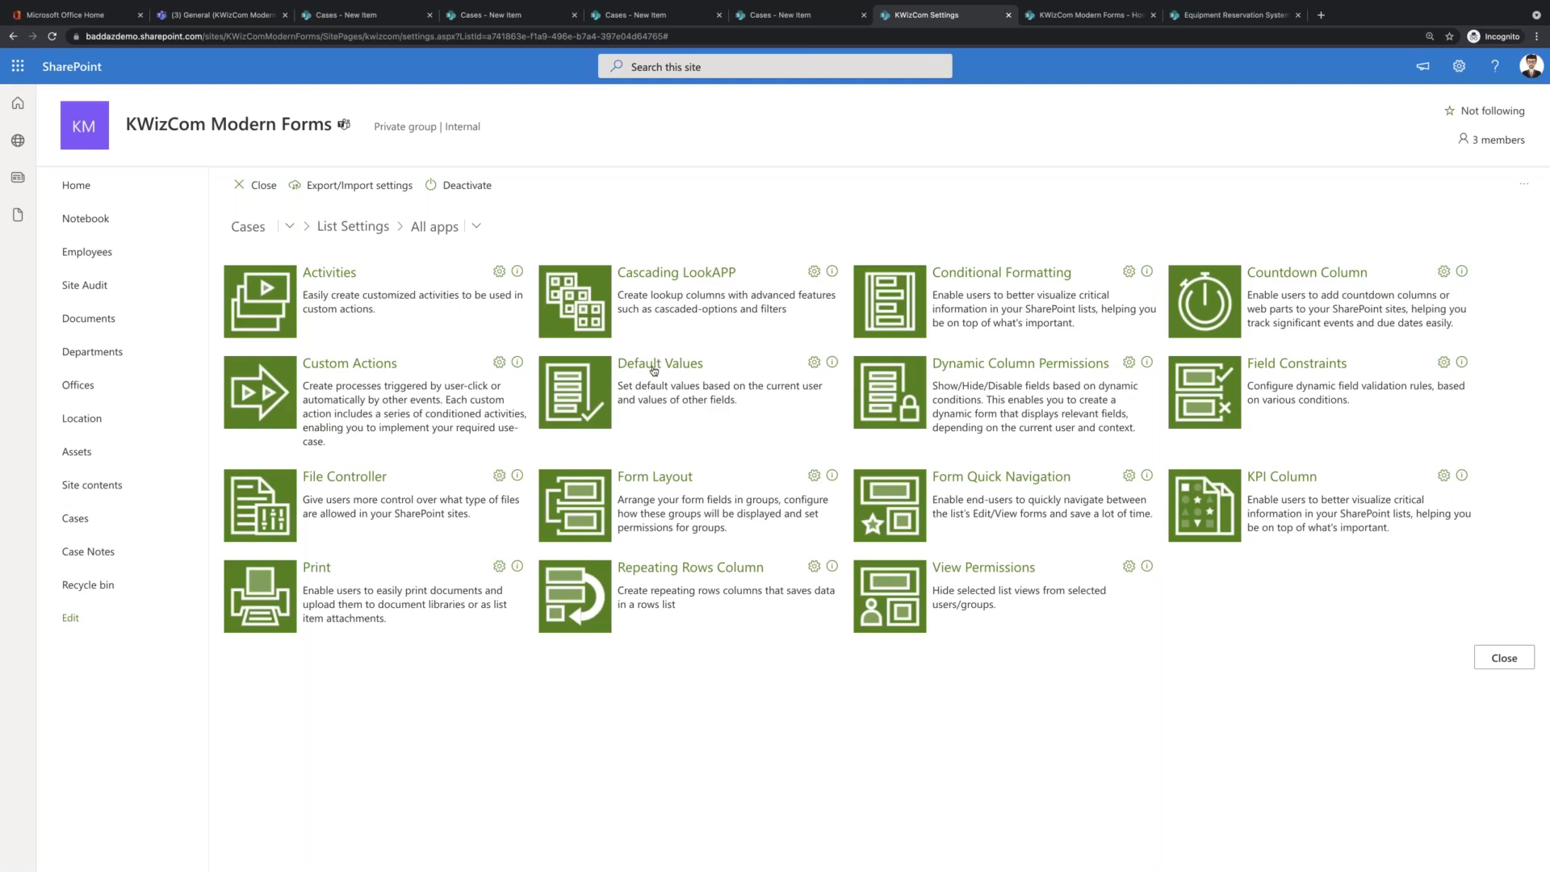
click(1050, 368)
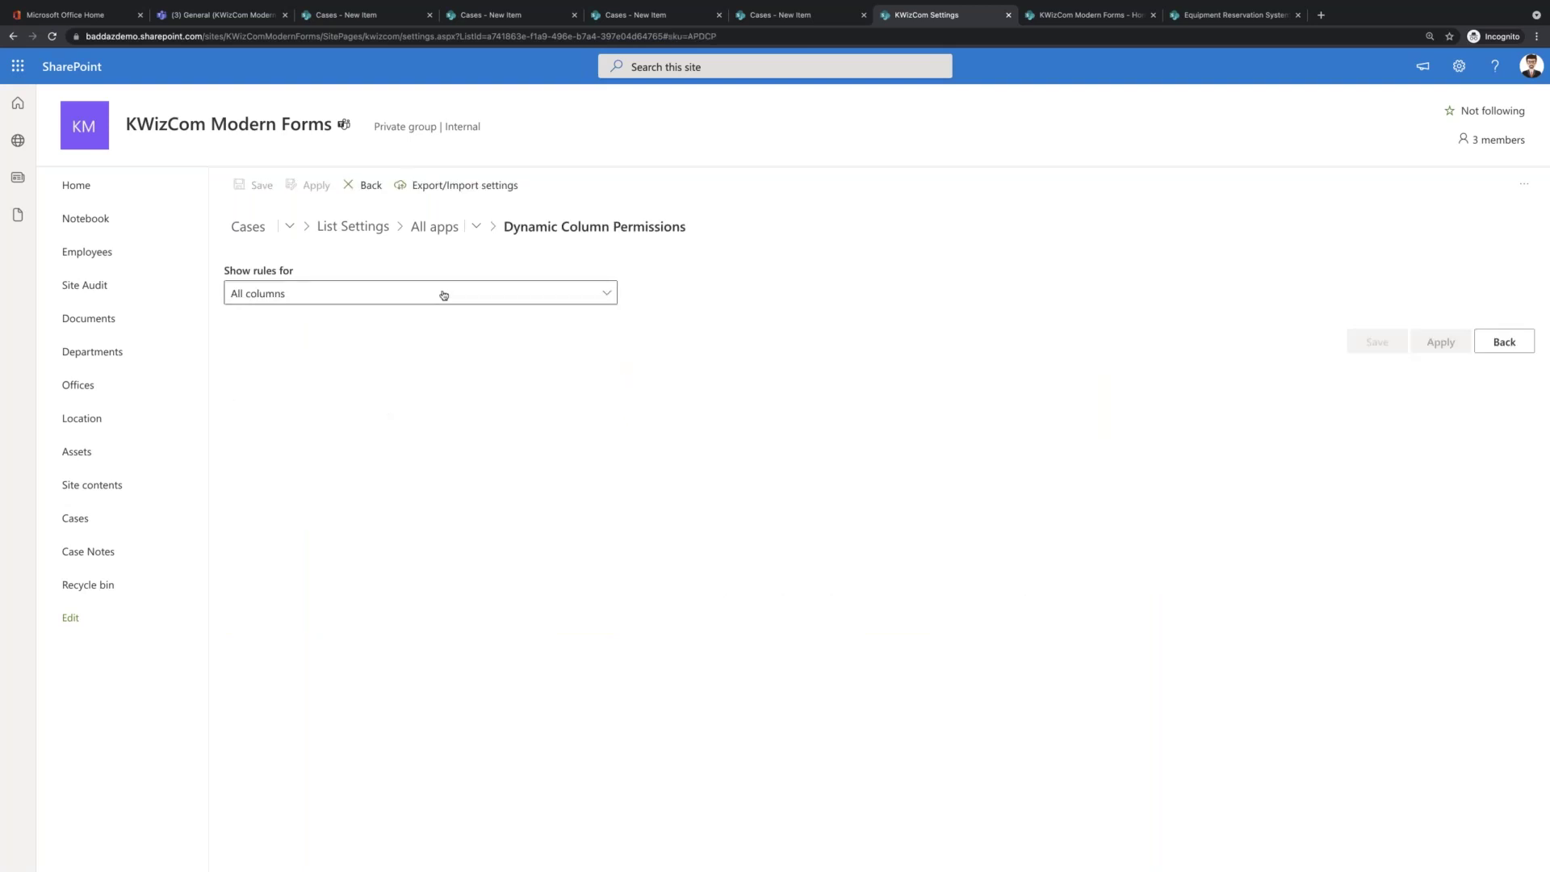
click(443, 295)
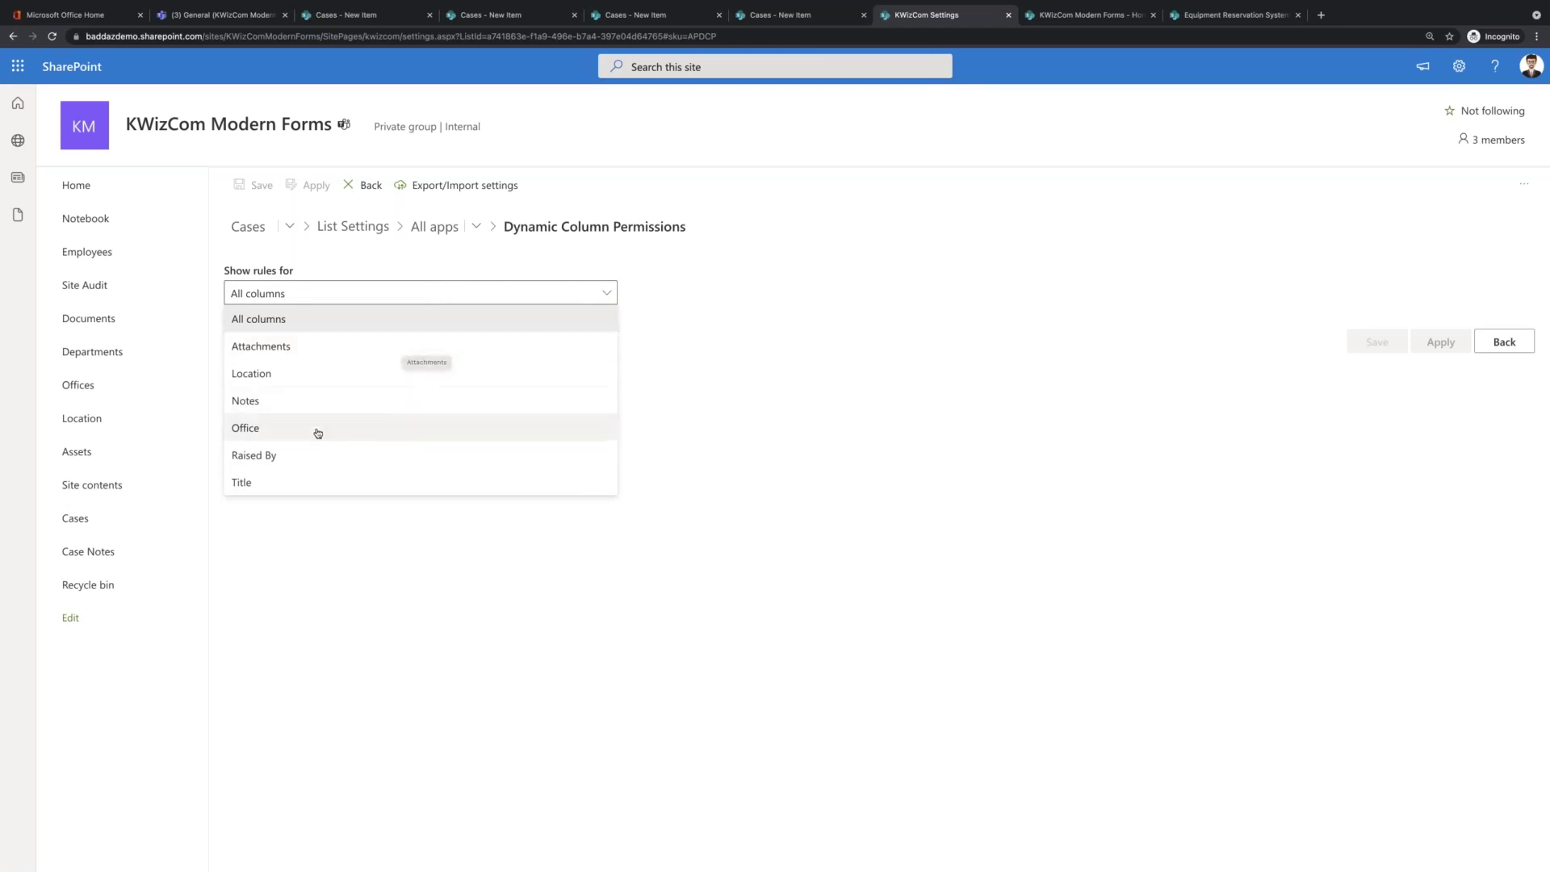
click(355, 425)
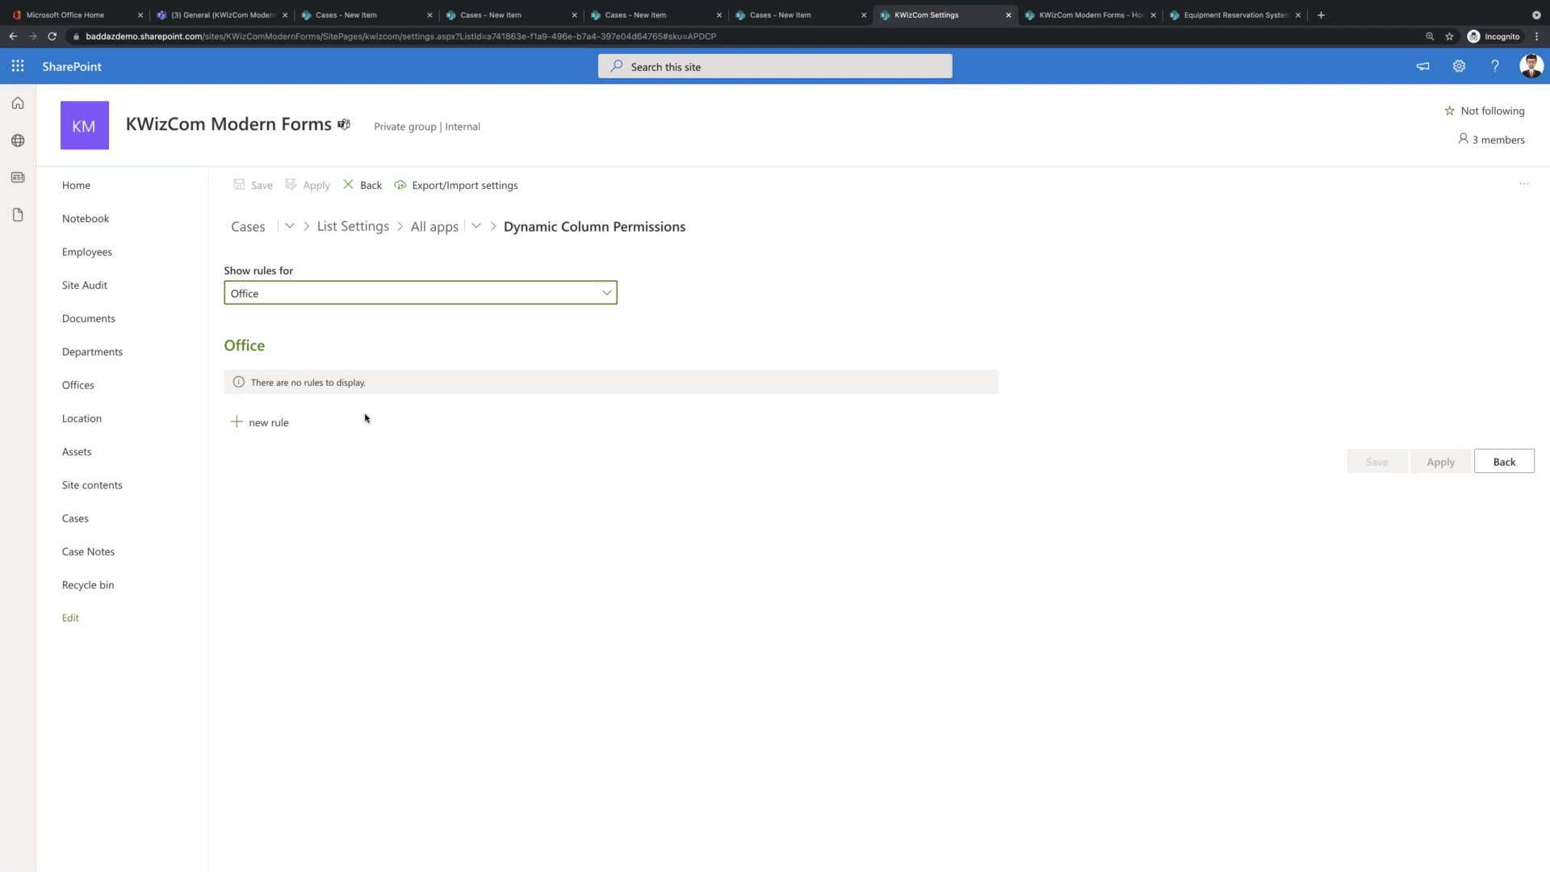
click(1506, 466)
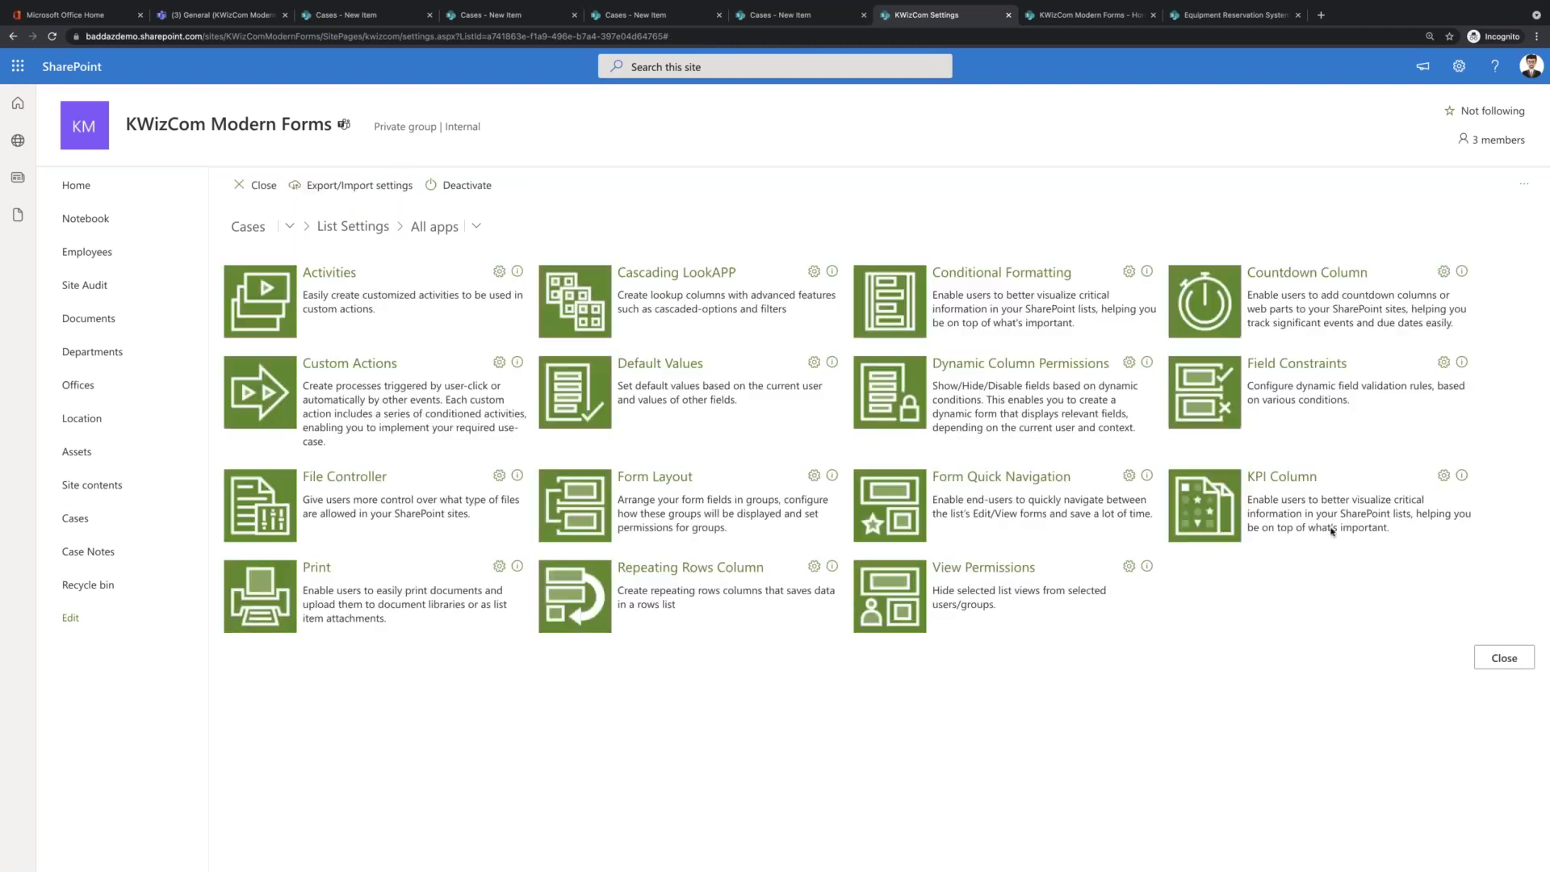
- Start a new Field Constraints rule for the Office column, look at its validation options, and discard it
click(1292, 364)
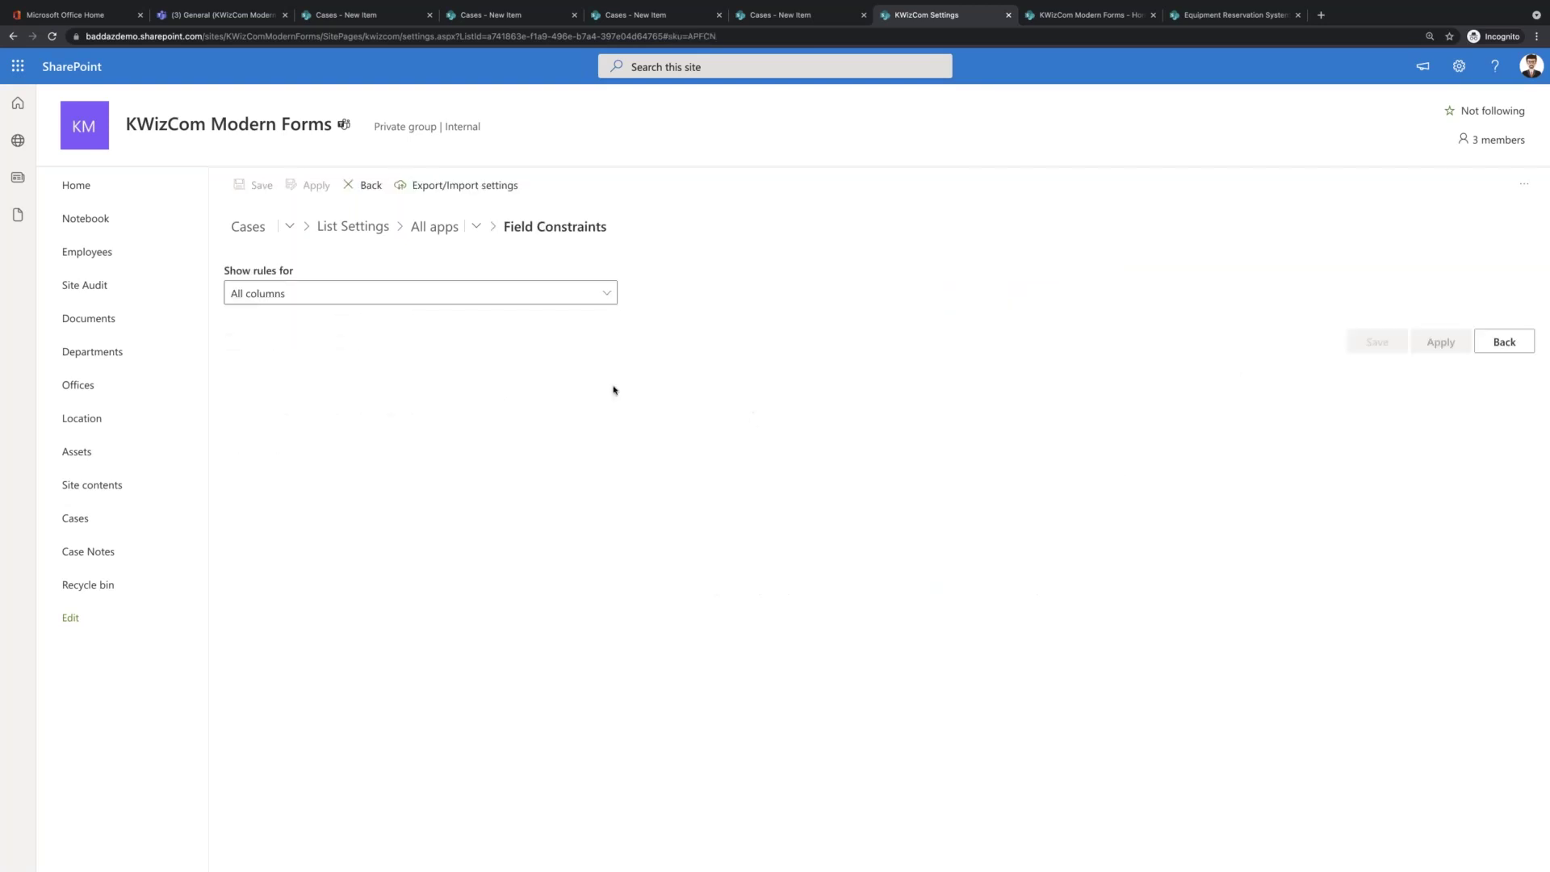
click(590, 301)
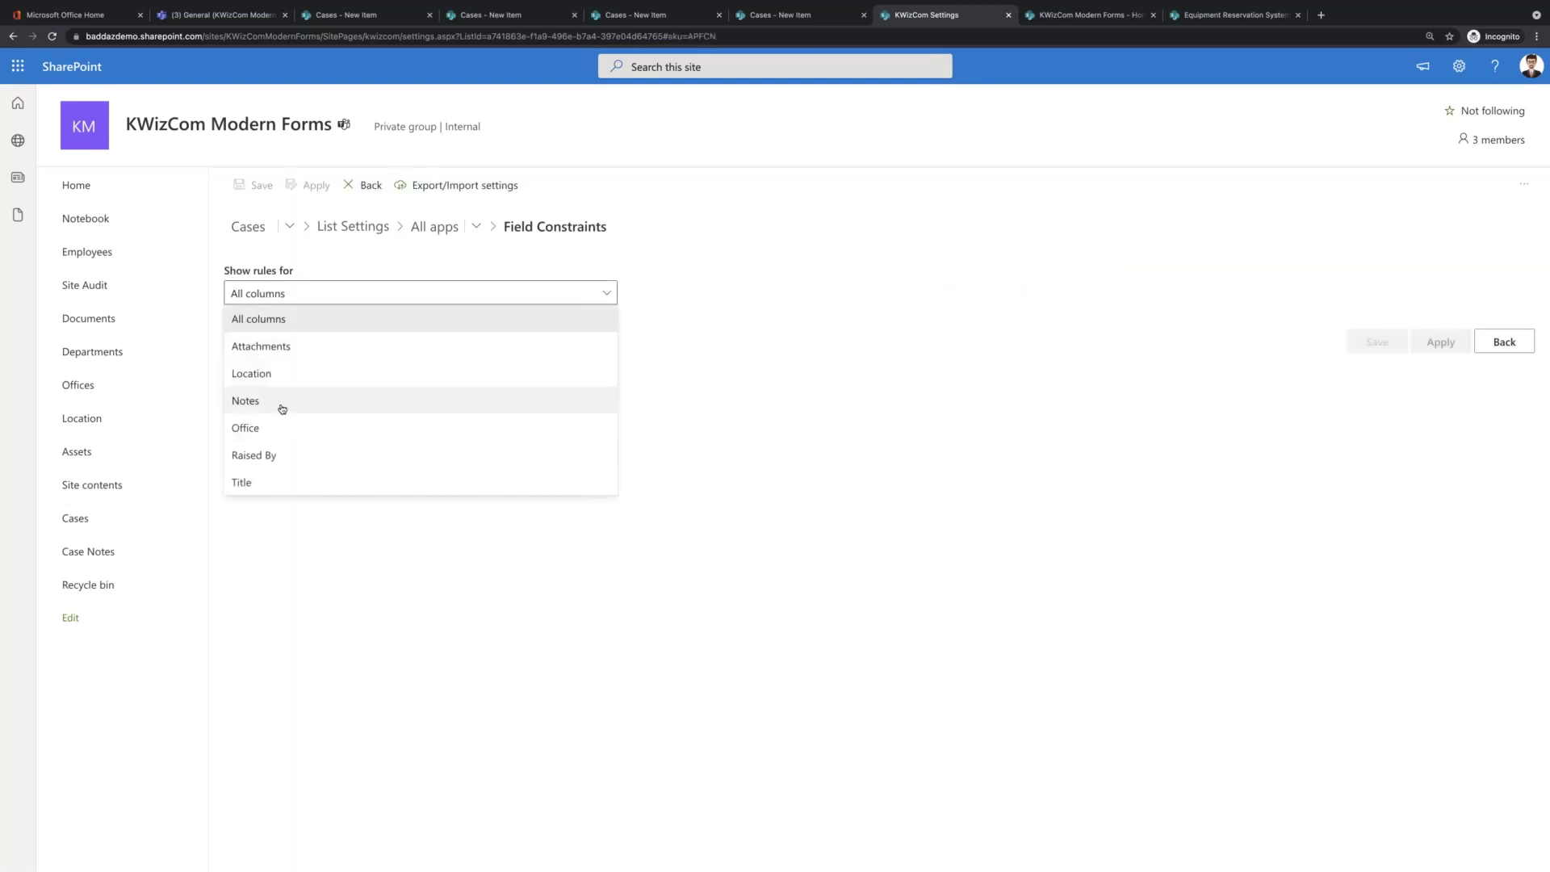
click(266, 426)
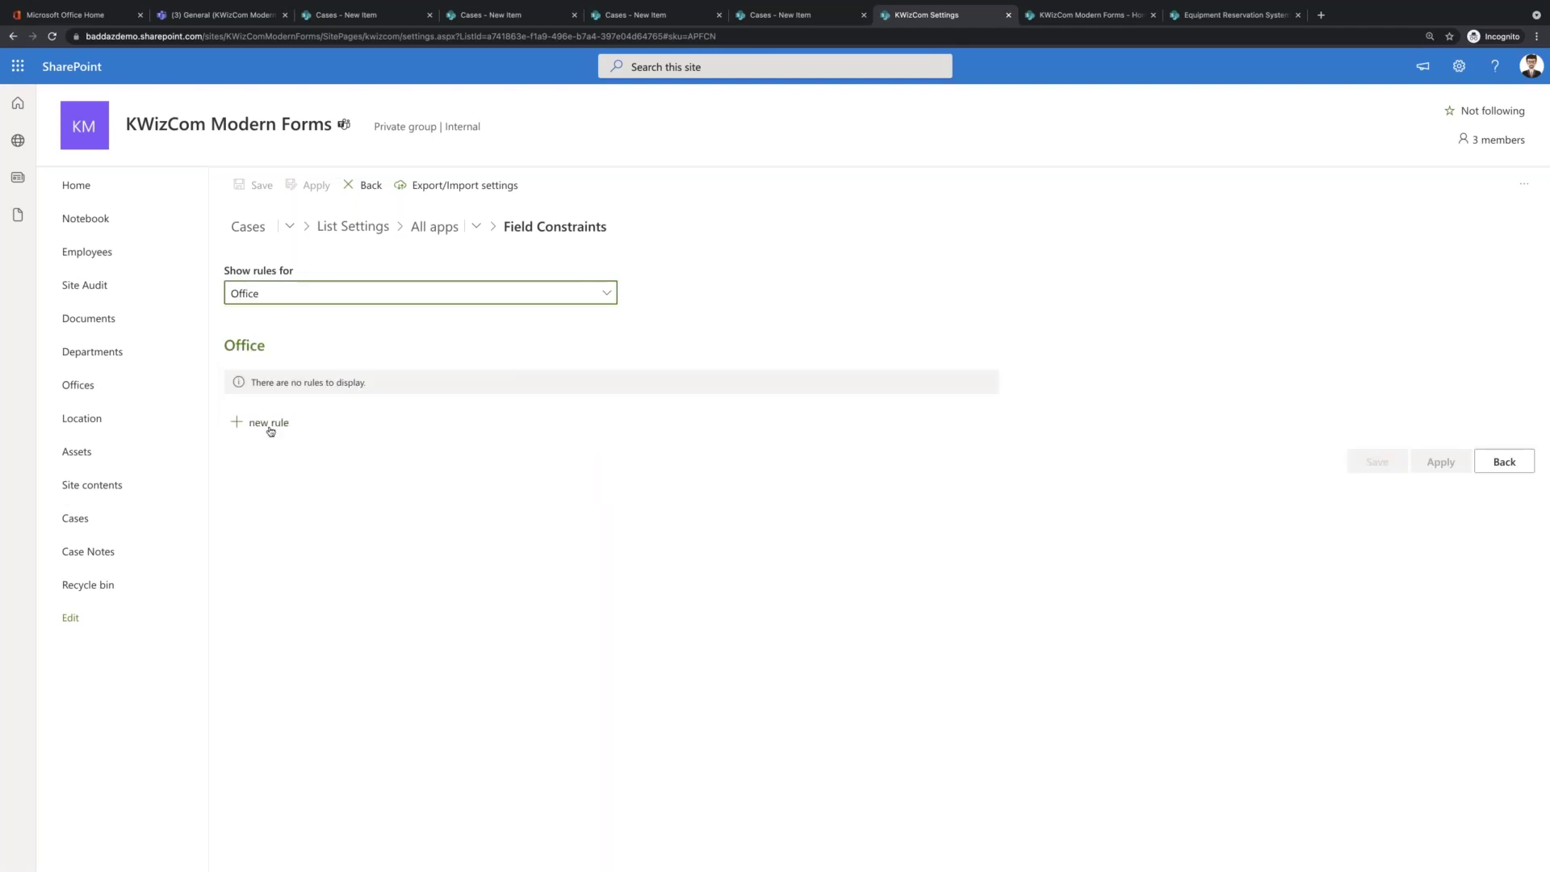
click(266, 422)
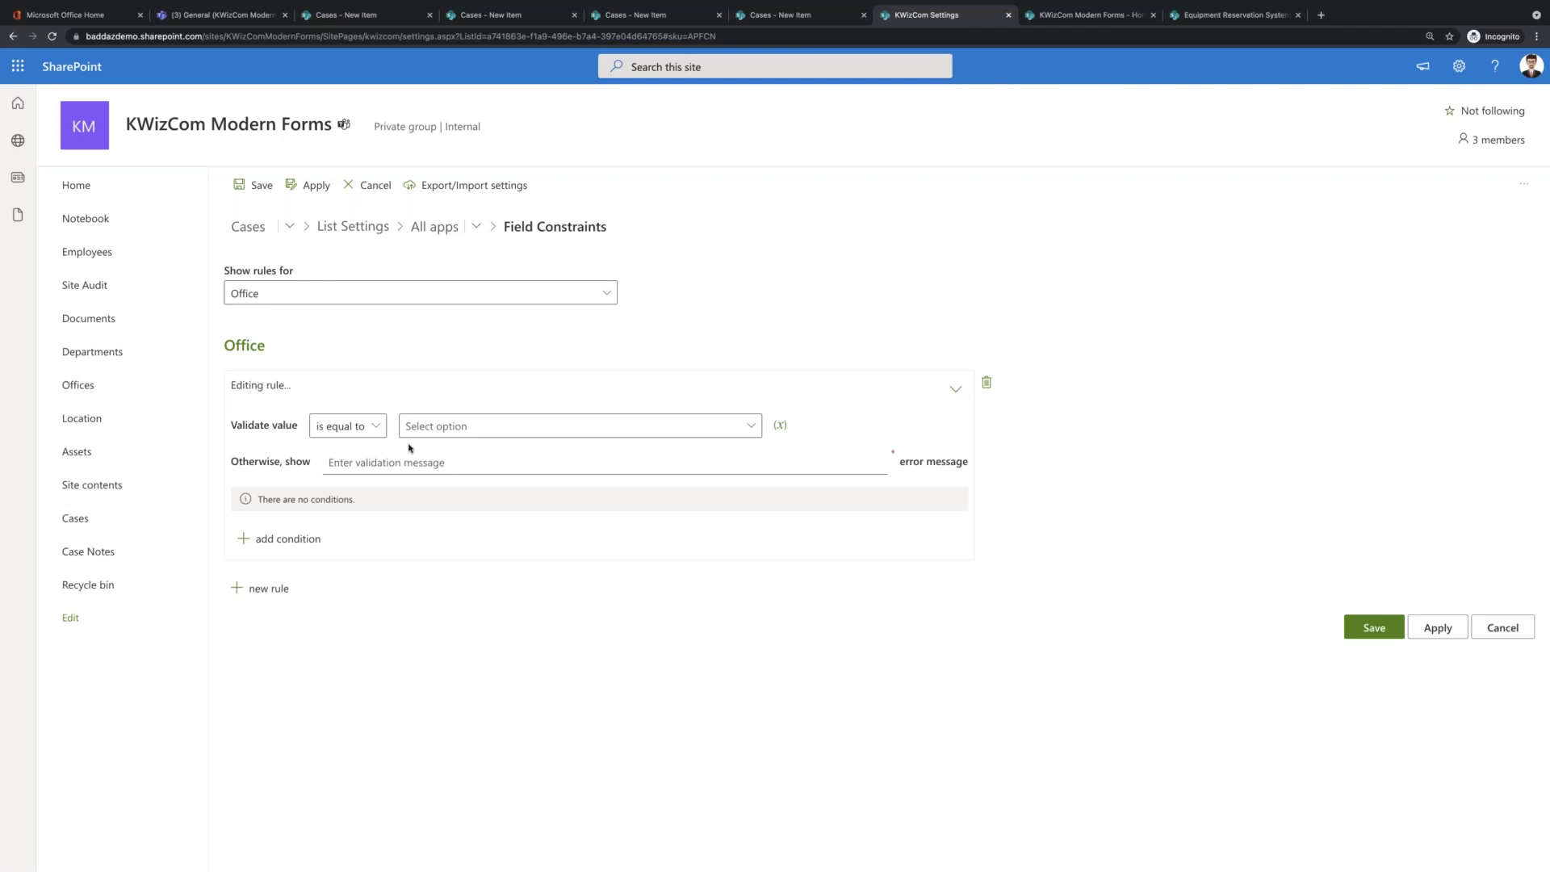
click(1499, 628)
click(815, 495)
- Open a new item form in the Cases list and try adding a row to the Case Notes tab
click(248, 226)
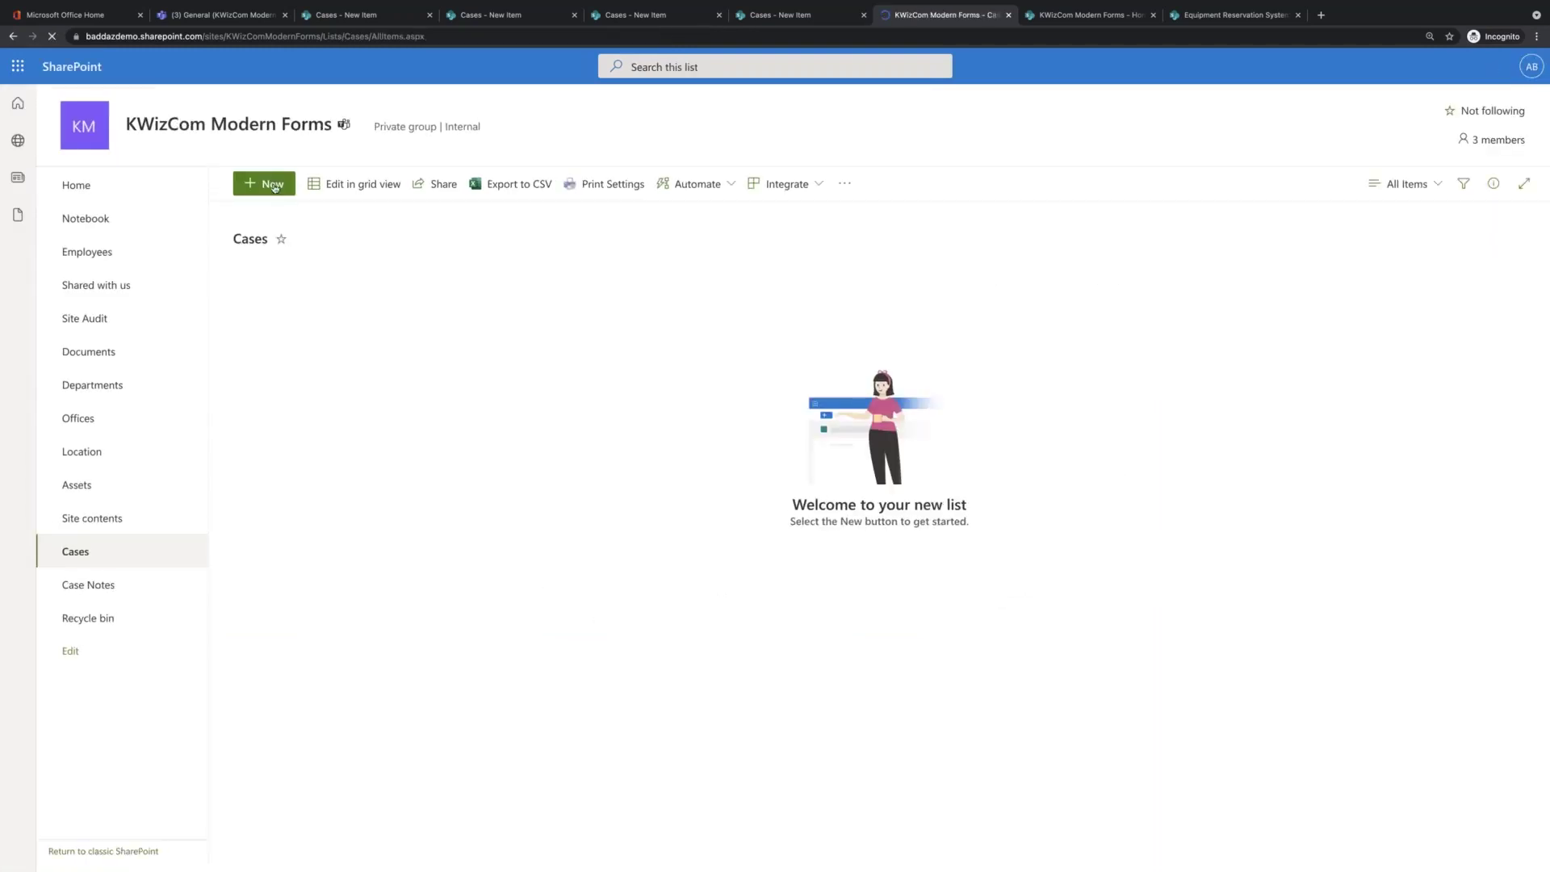
click(273, 185)
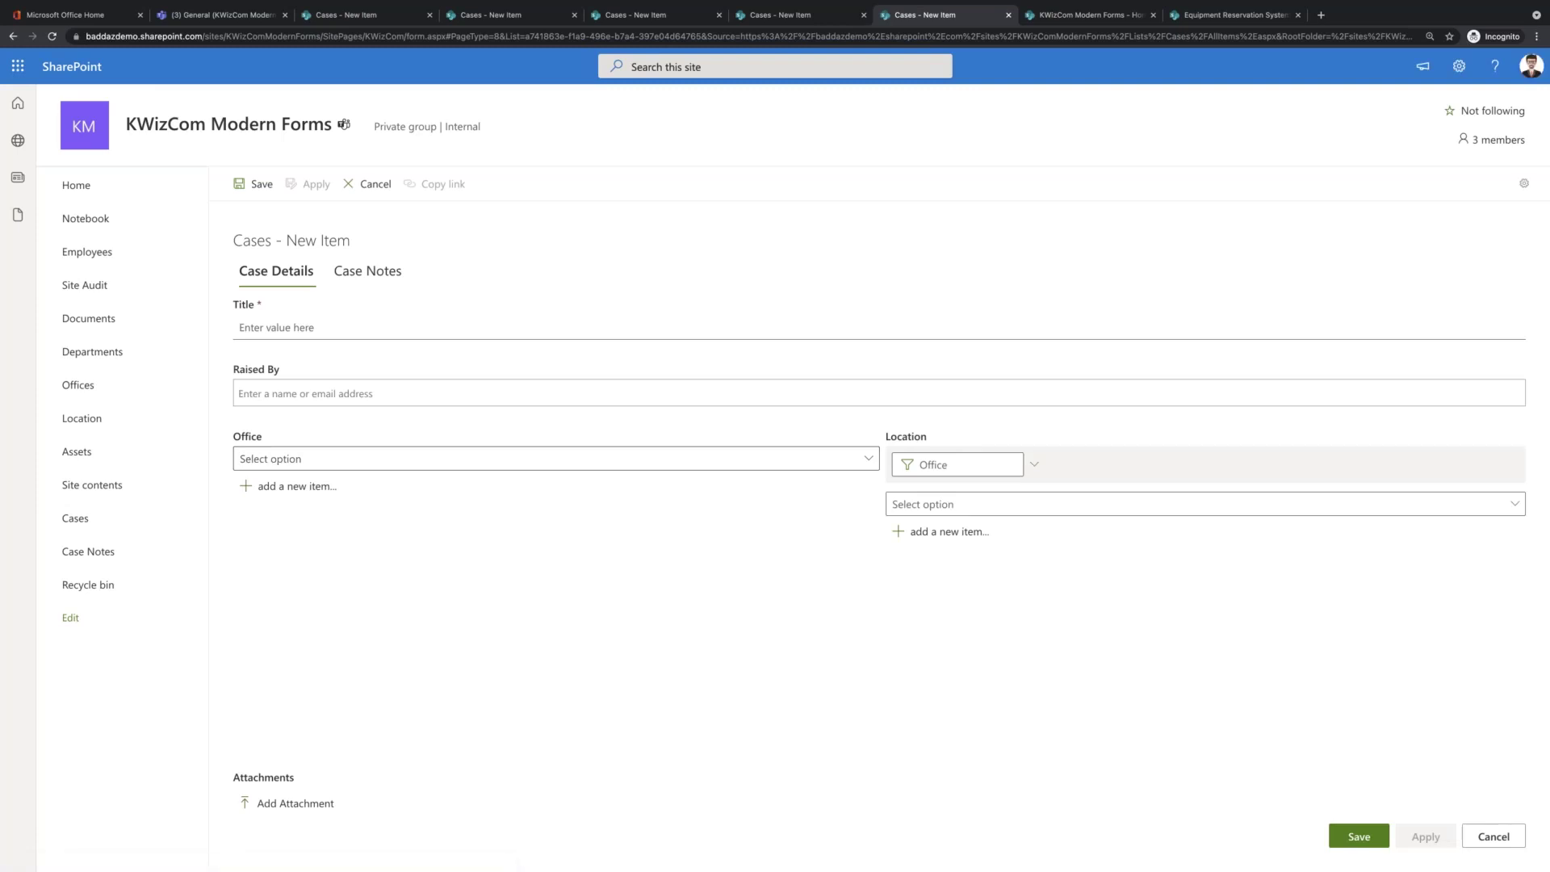
click(365, 275)
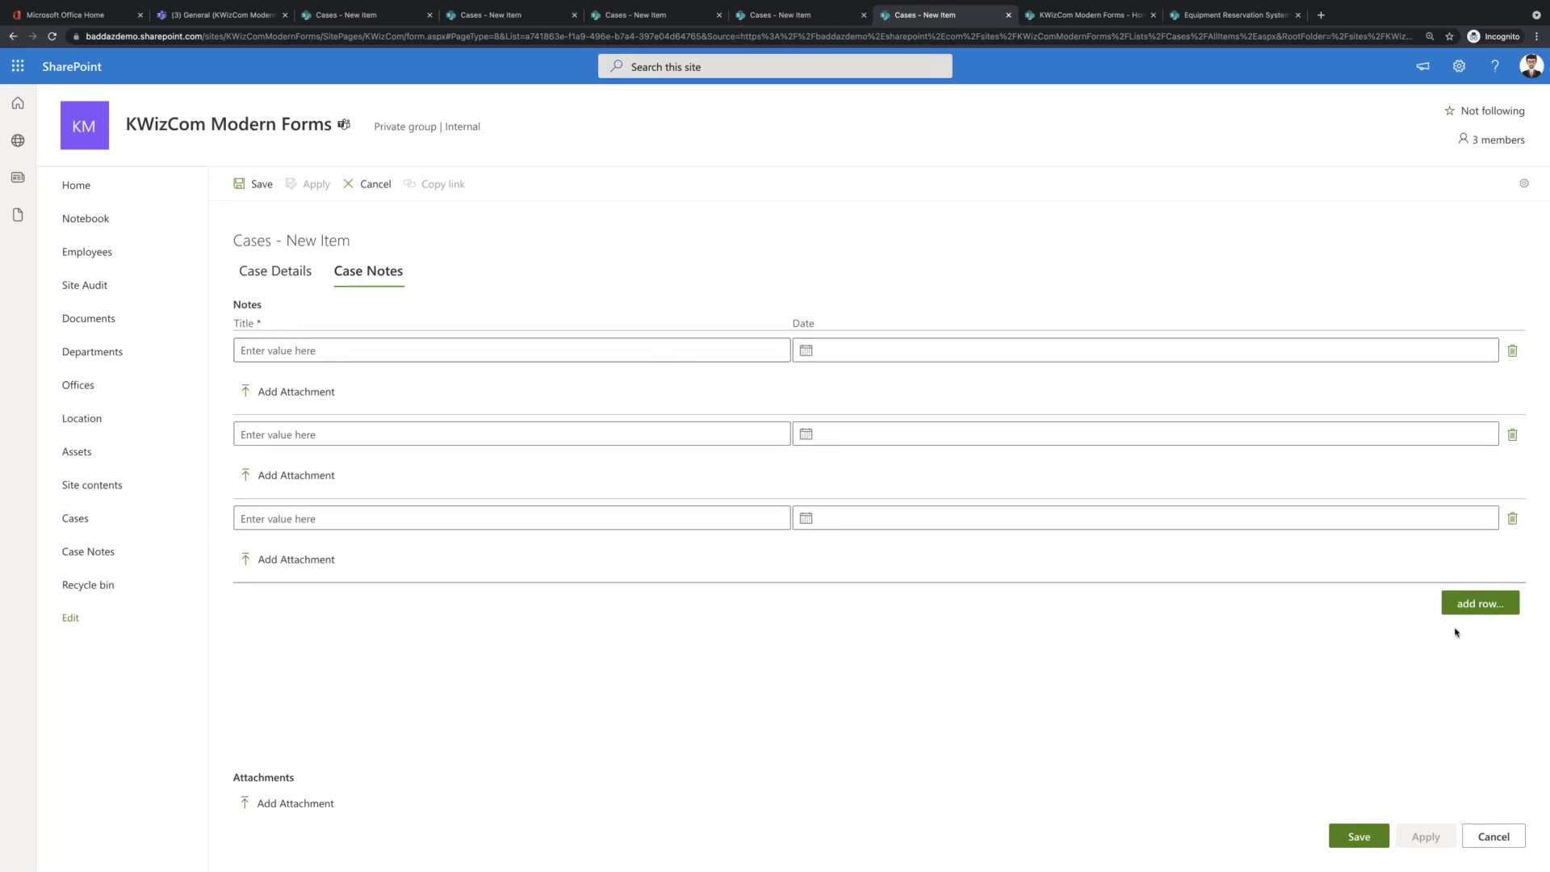
click(1479, 604)
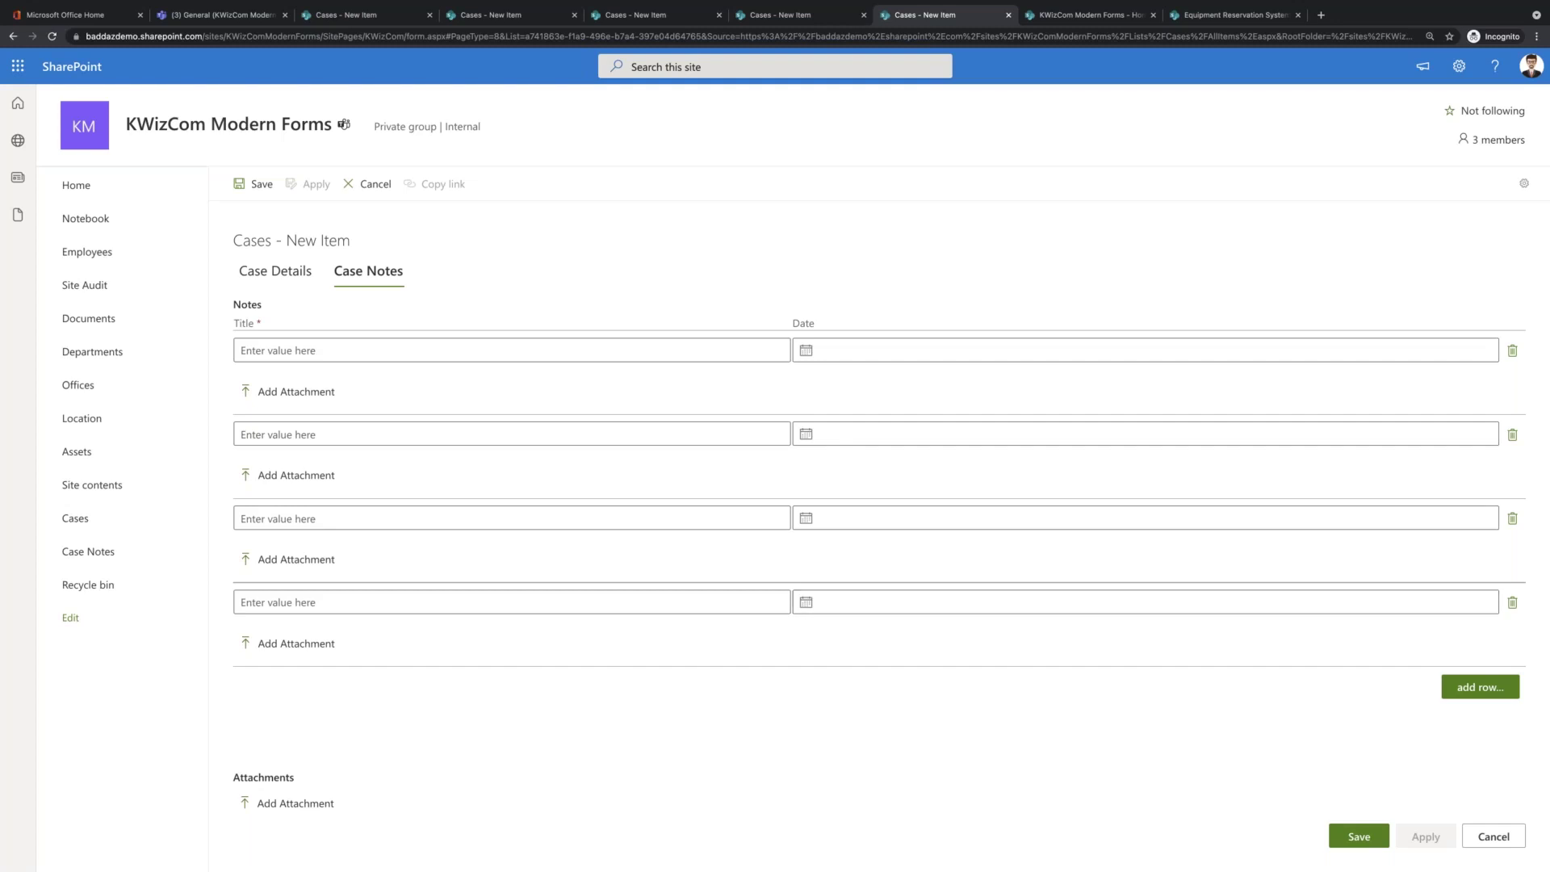
- Start a new item in the Employees list, enter the employee's name and set Department to Sales
click(130, 254)
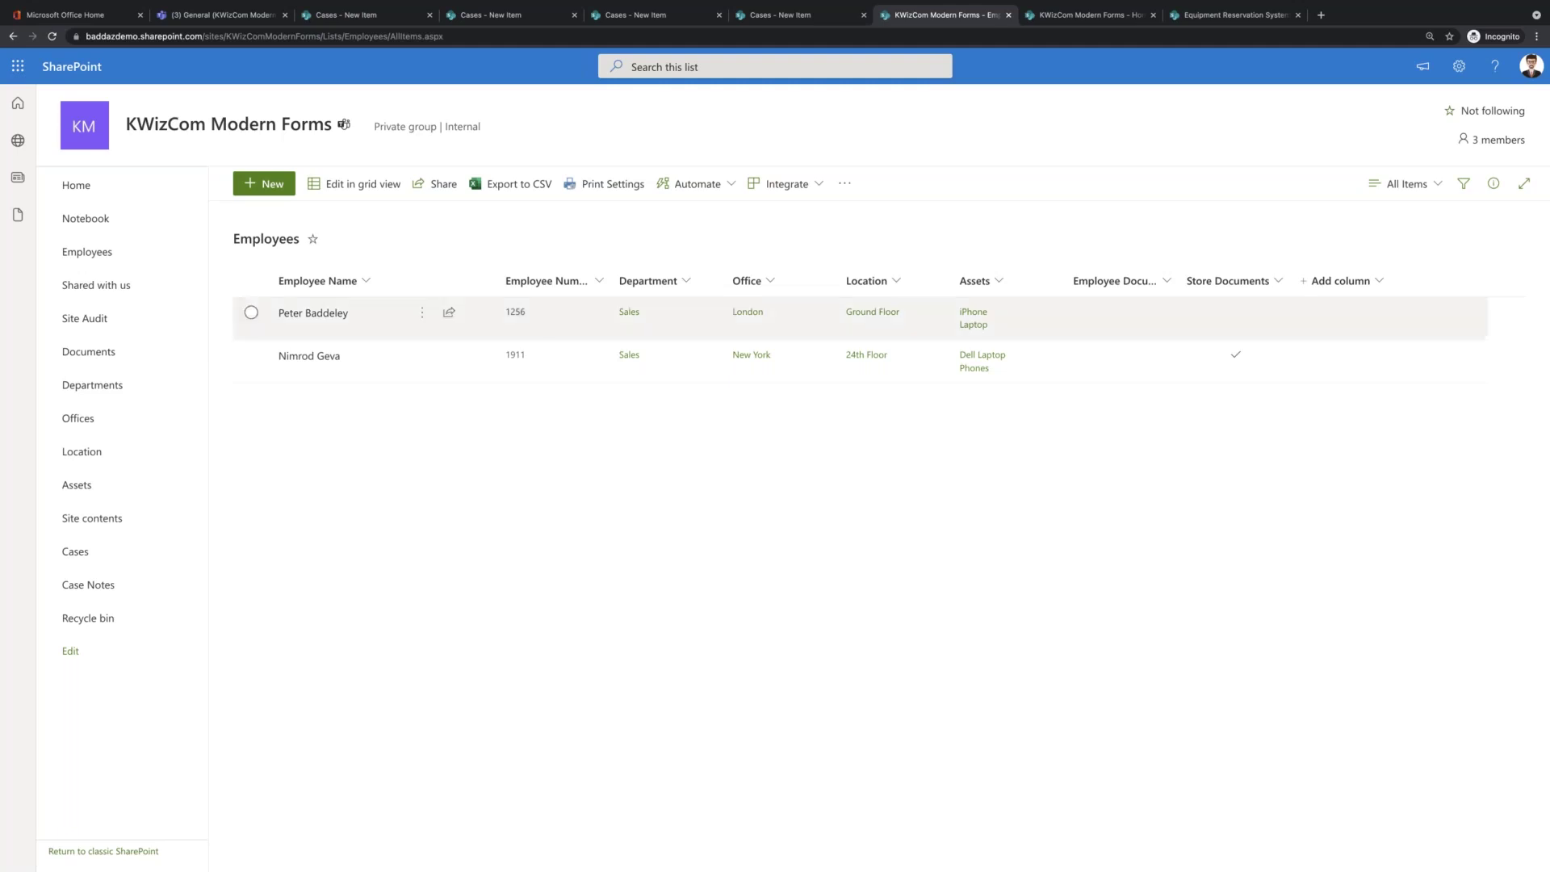
click(278, 187)
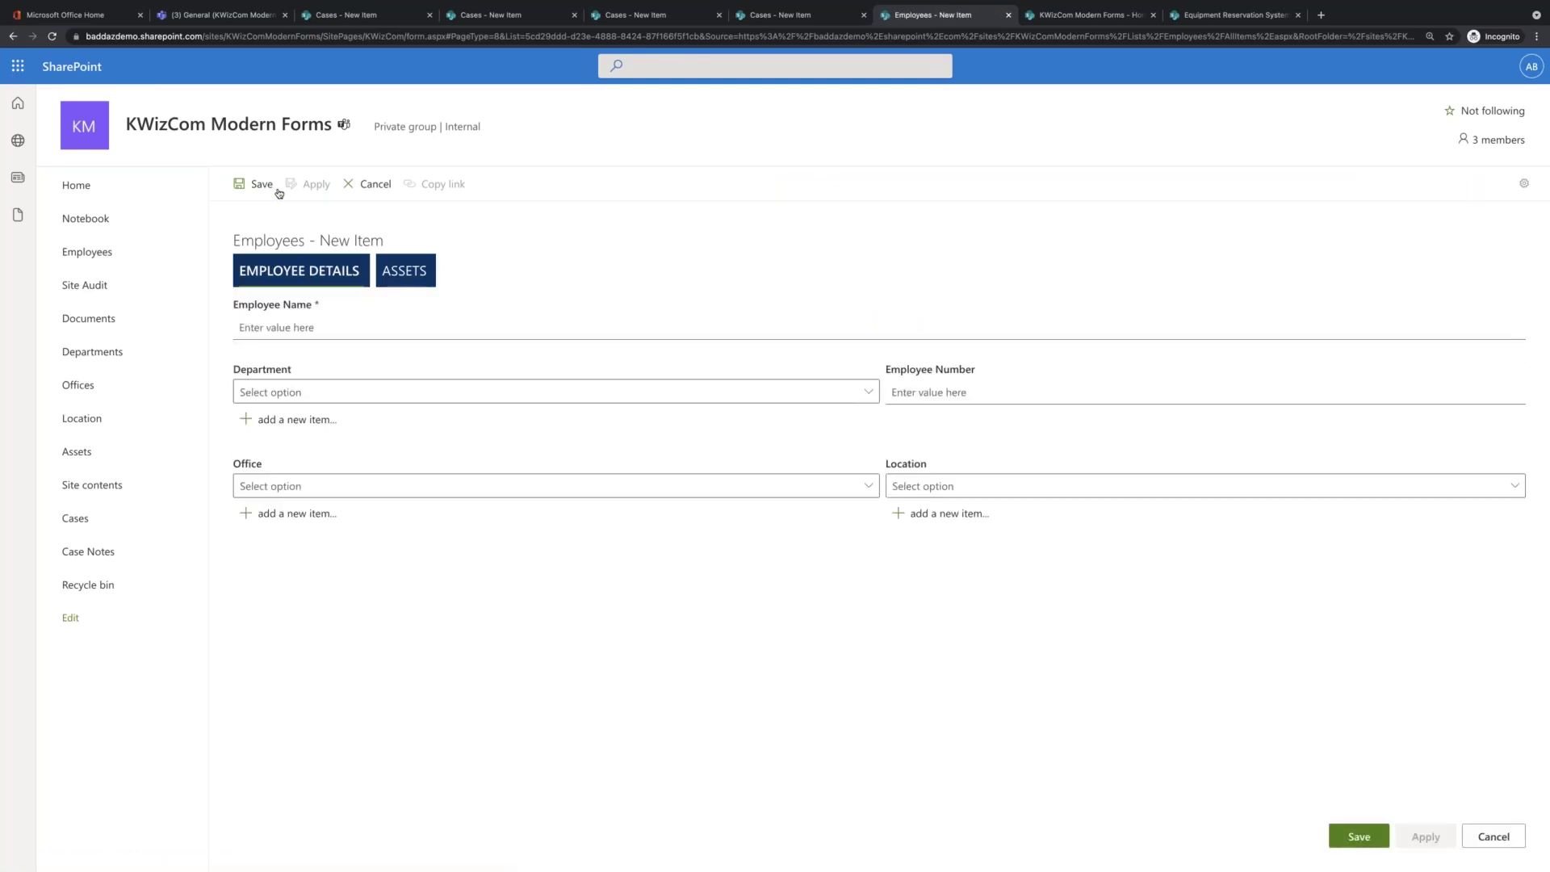
click(301, 329)
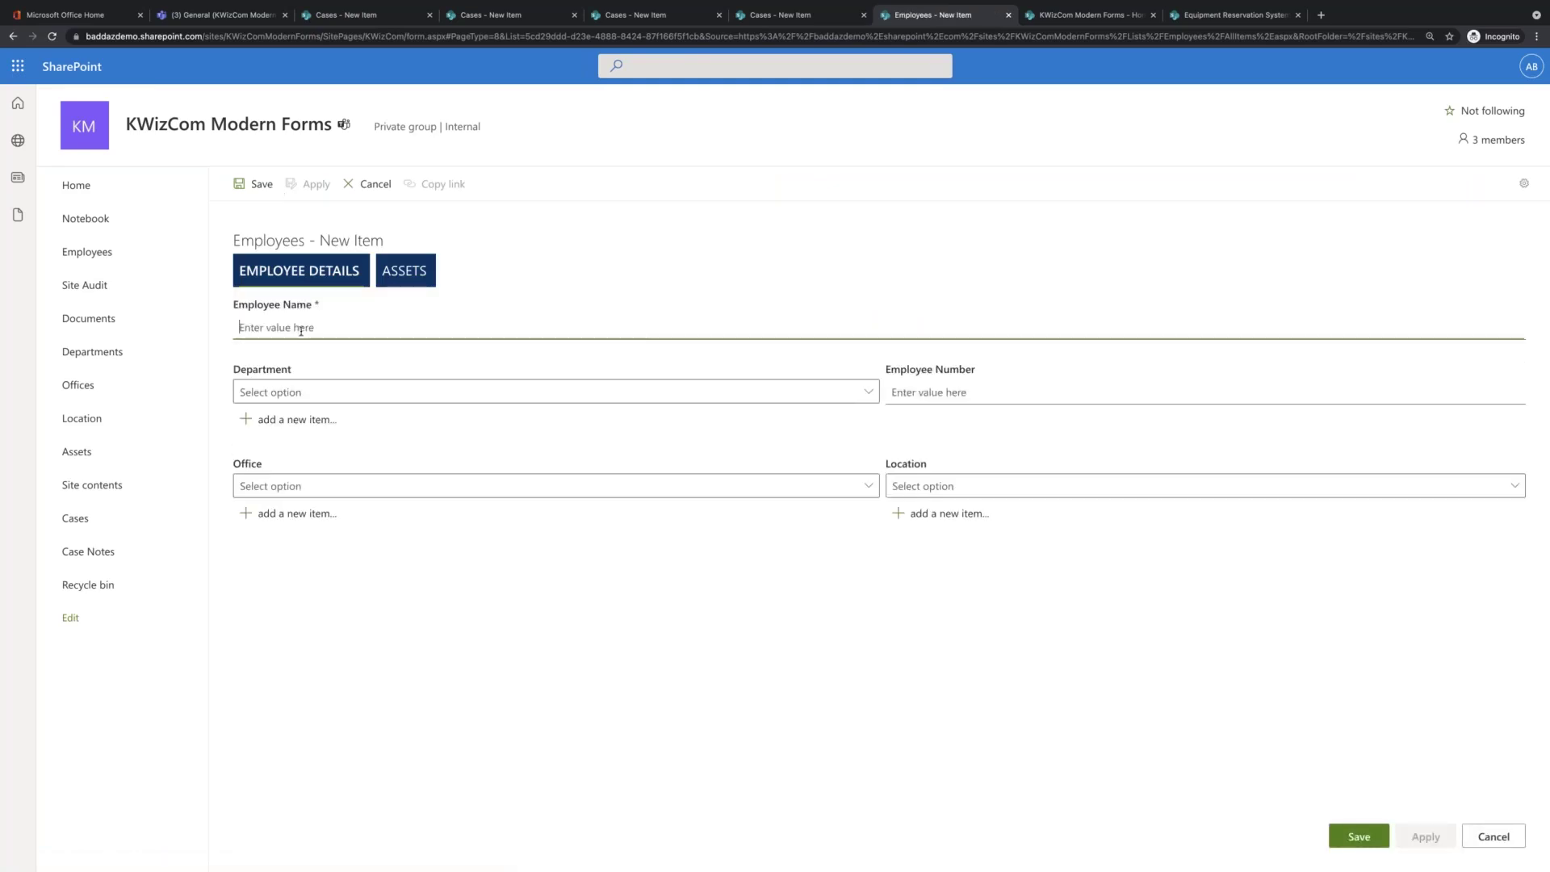
text(John Smith)
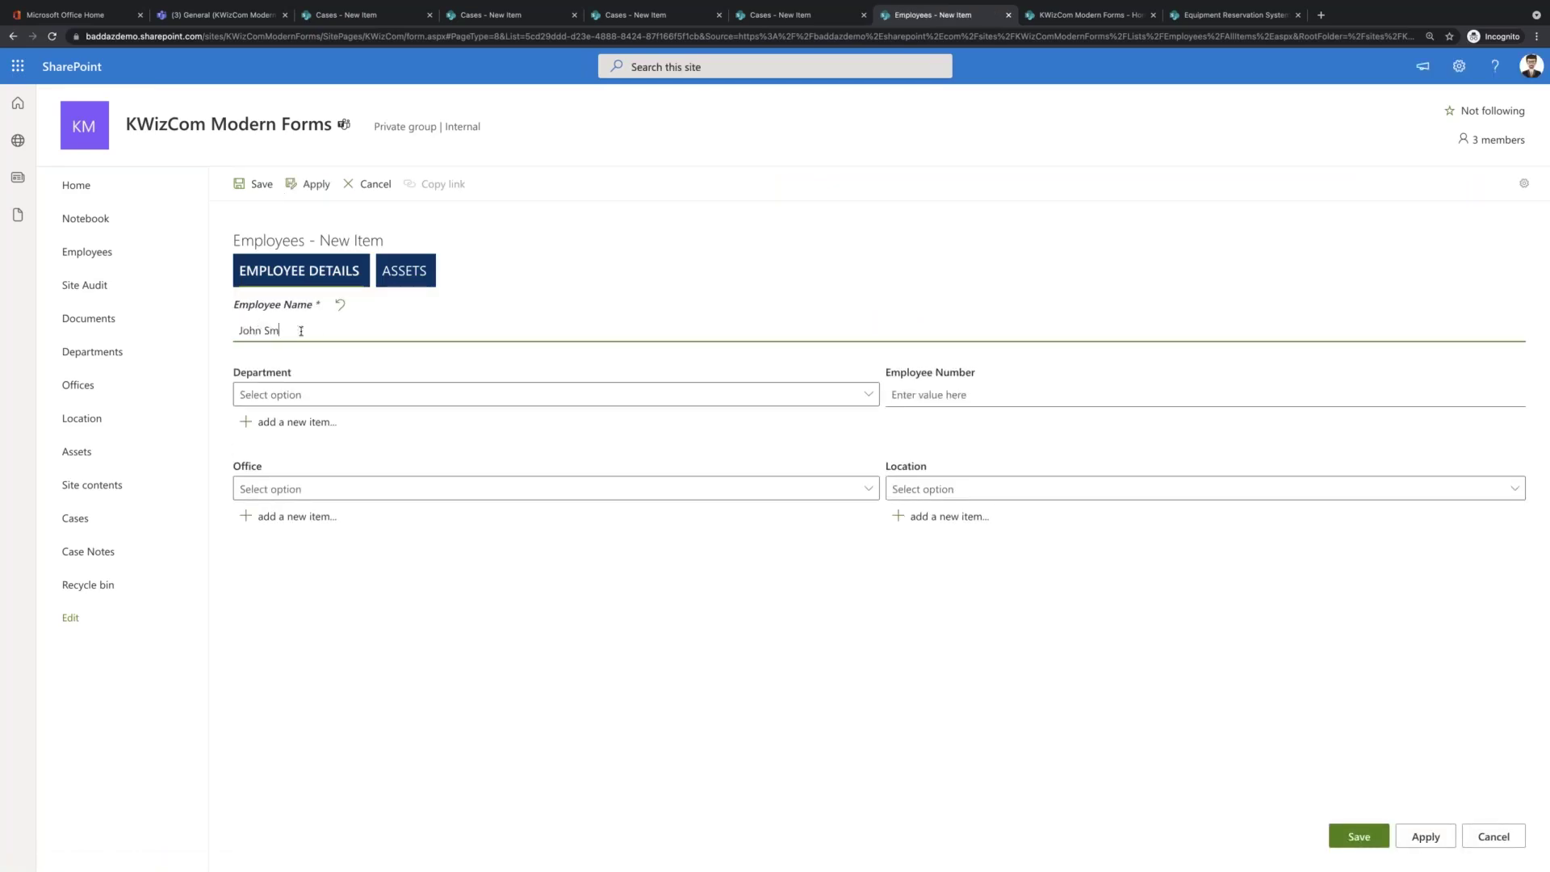
click(466, 404)
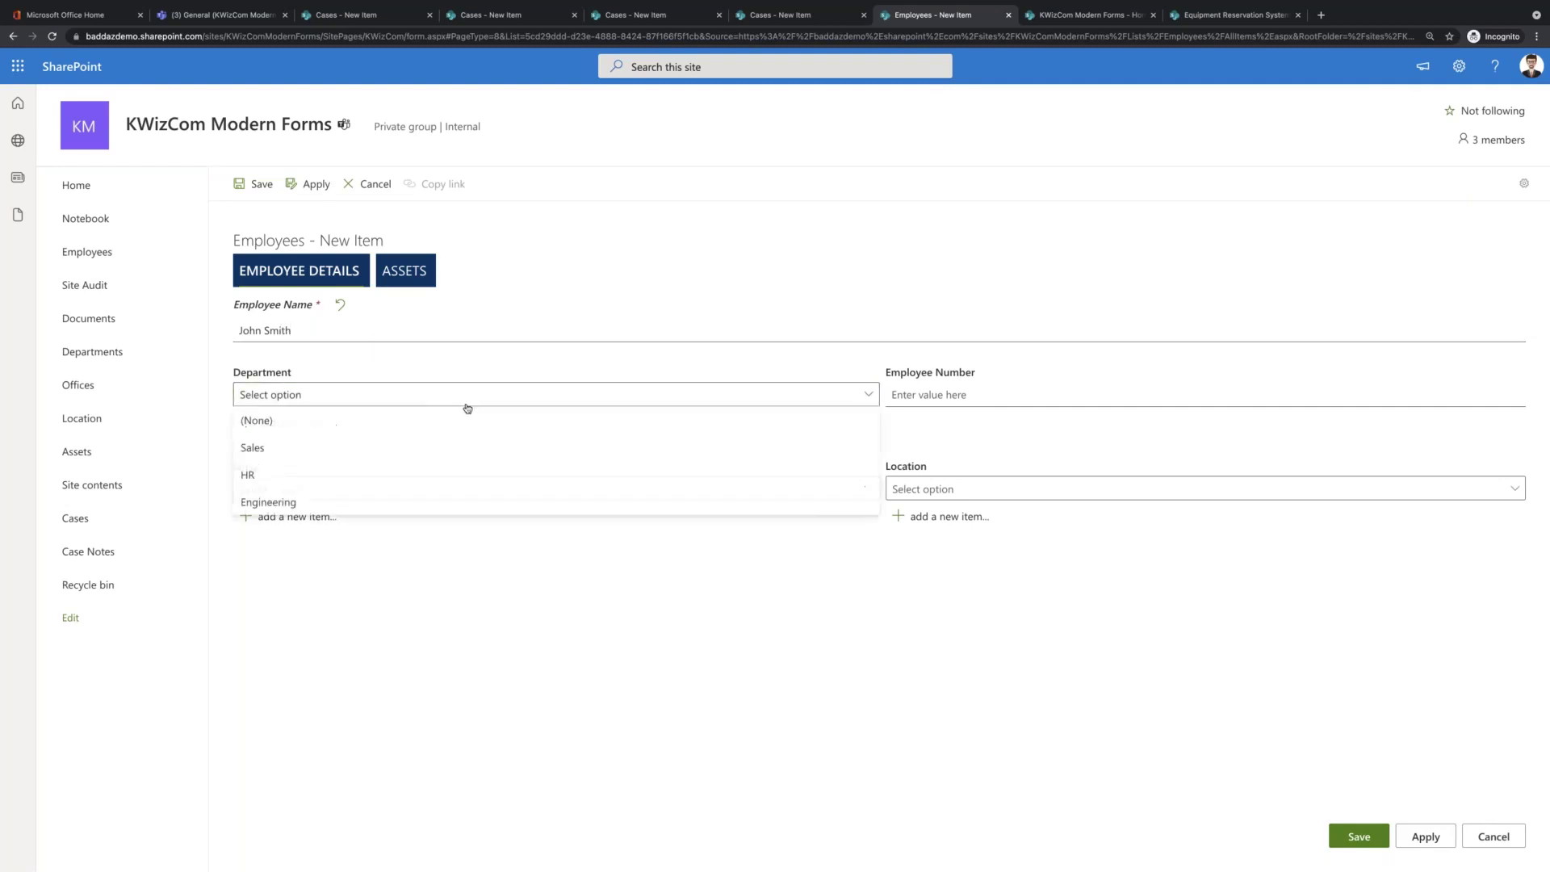
click(300, 448)
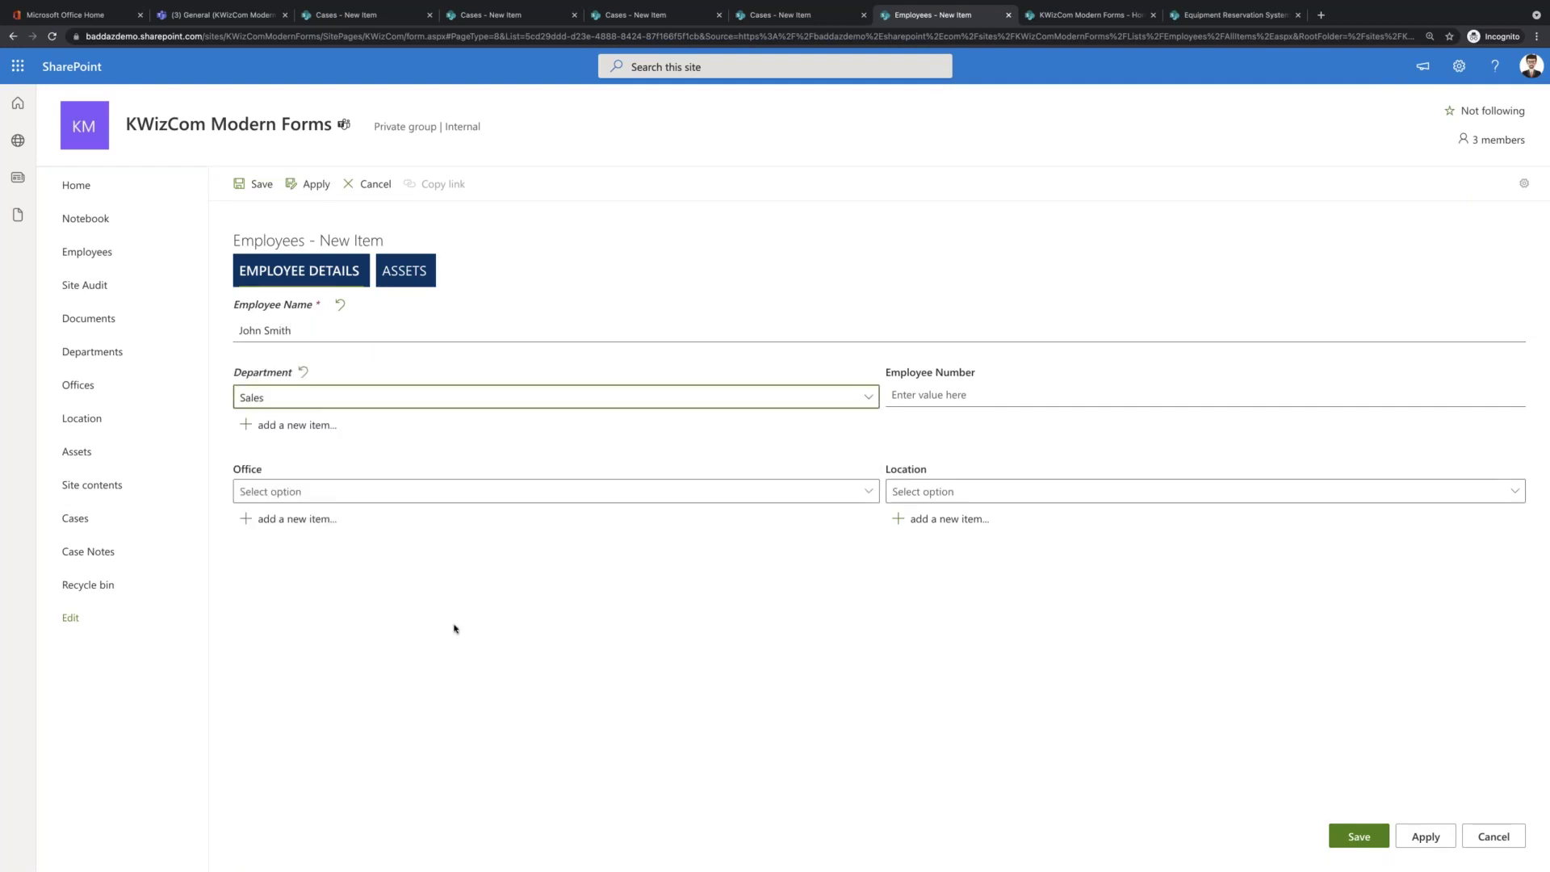
- Set Office to New York and Location to 24th Floor, and fill in the employee number
click(555, 491)
click(507, 565)
click(1038, 491)
click(968, 545)
click(928, 393)
text(1234)
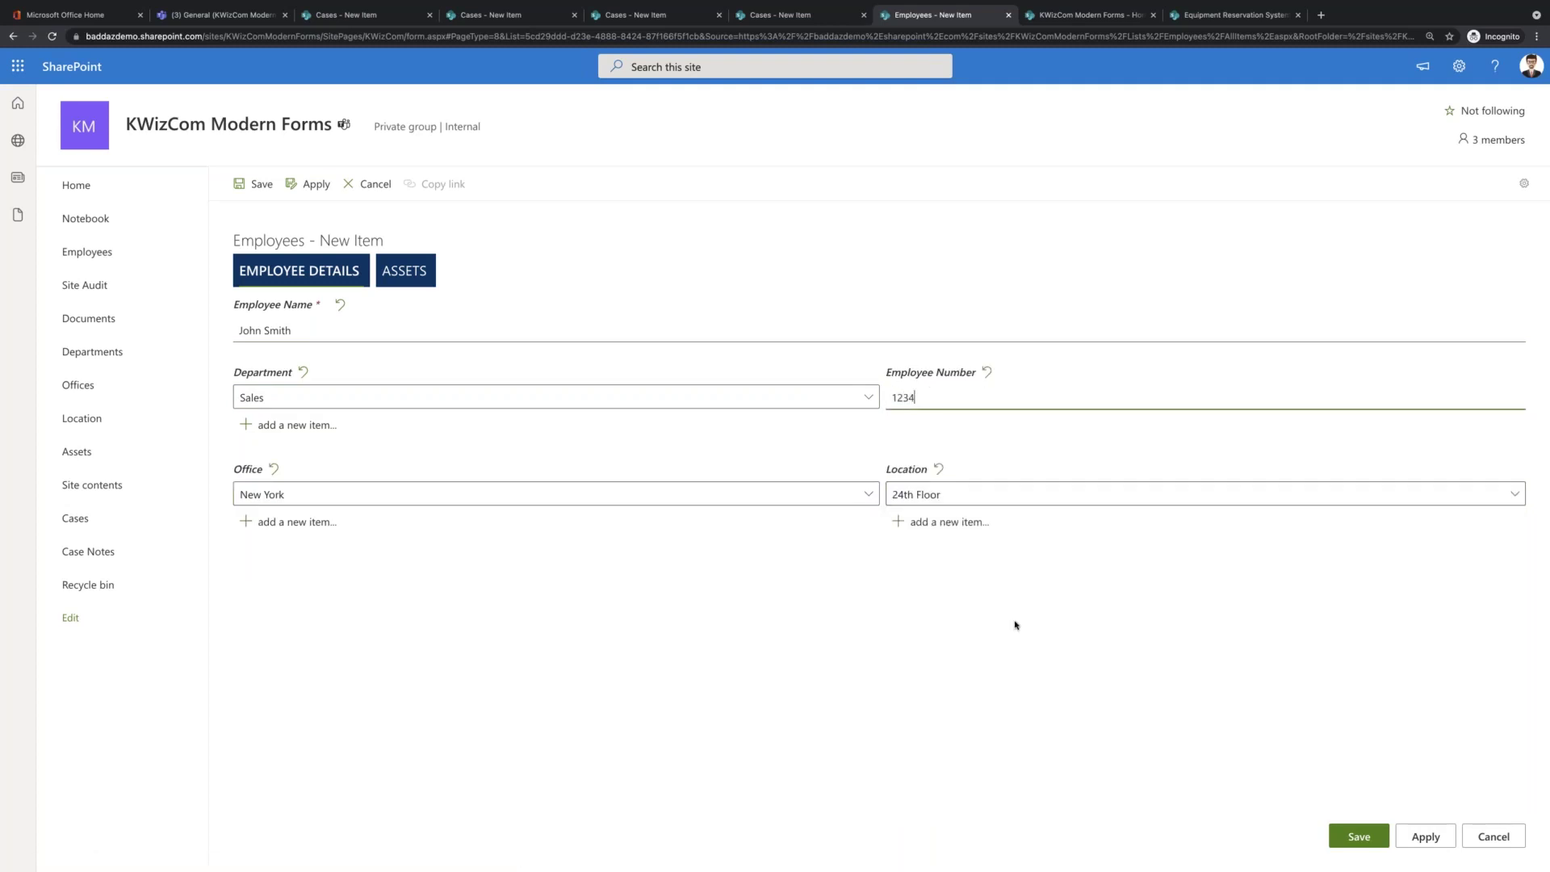
click(942, 605)
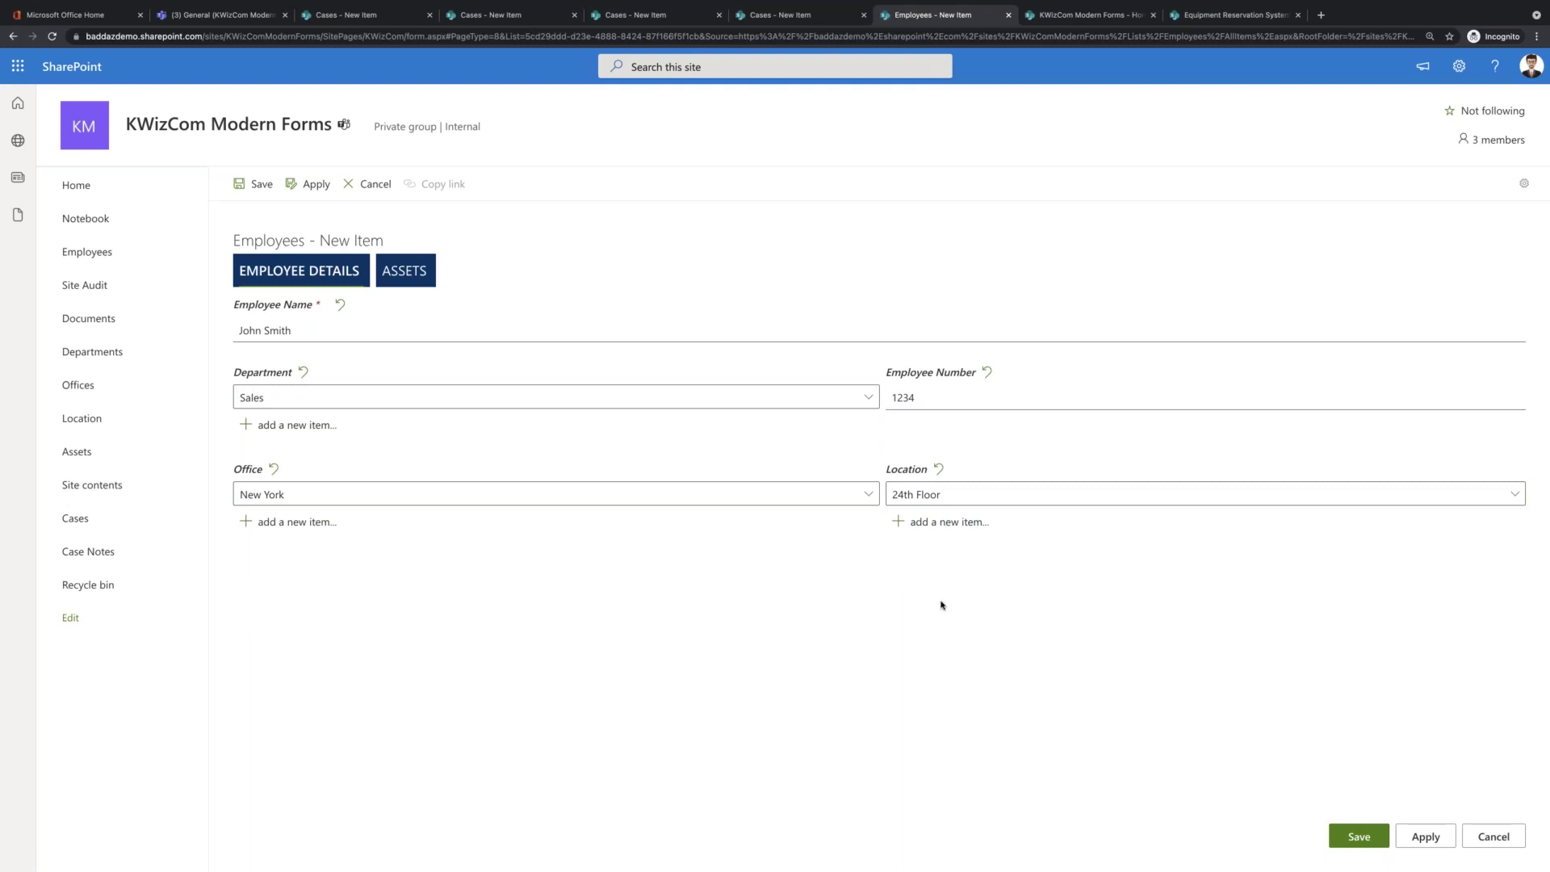
- Fill in the first asset row with name iphone, type Phone, date assigned 9/22/2021 and value 500
click(405, 270)
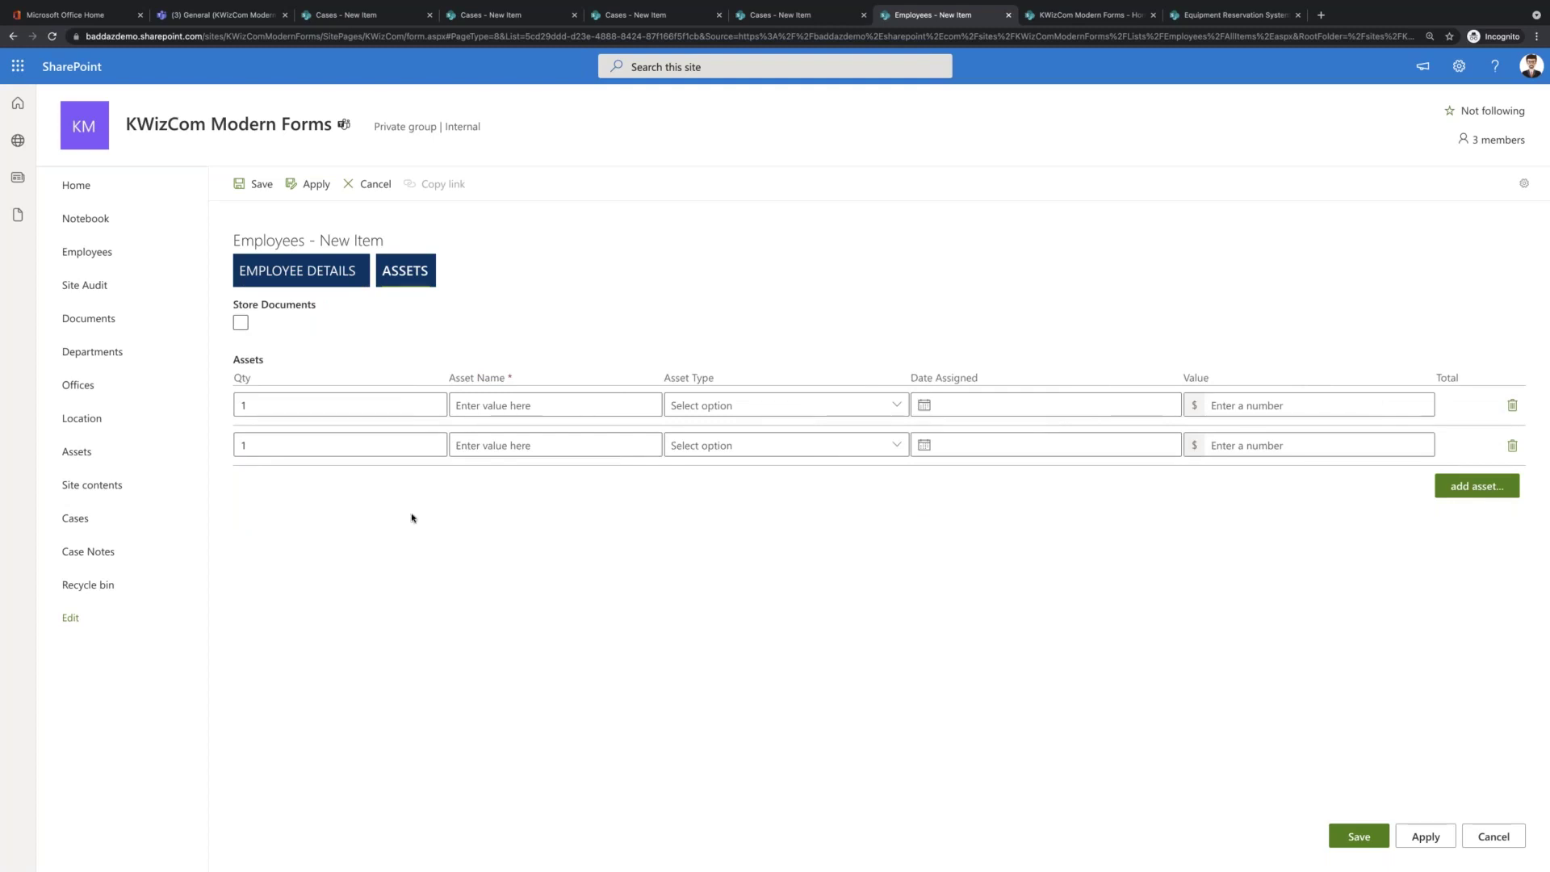
click(489, 404)
text(iphone)
click(754, 408)
click(687, 461)
click(925, 409)
click(994, 548)
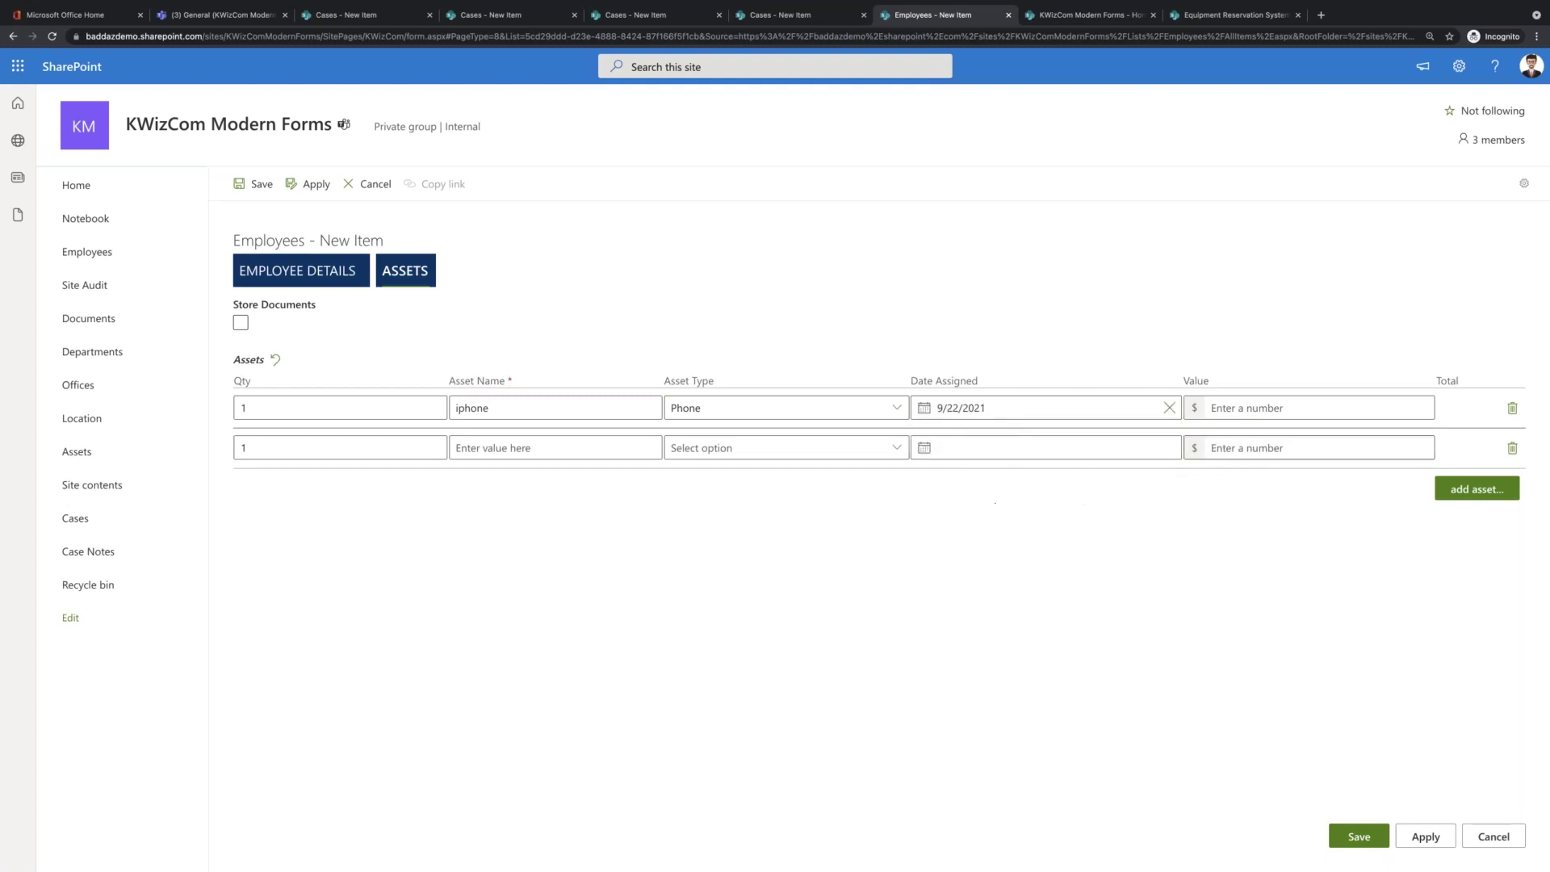
click(1241, 405)
text(500)
key(Tab)
- Fill in the second asset row with quantity 2, name Laptops, type Laptop, date assigned 9/21/2021 and value 1000
click(329, 446)
key(BackSpace)
text(2)
click(519, 452)
text(Laptops)
click(788, 450)
click(721, 476)
click(924, 448)
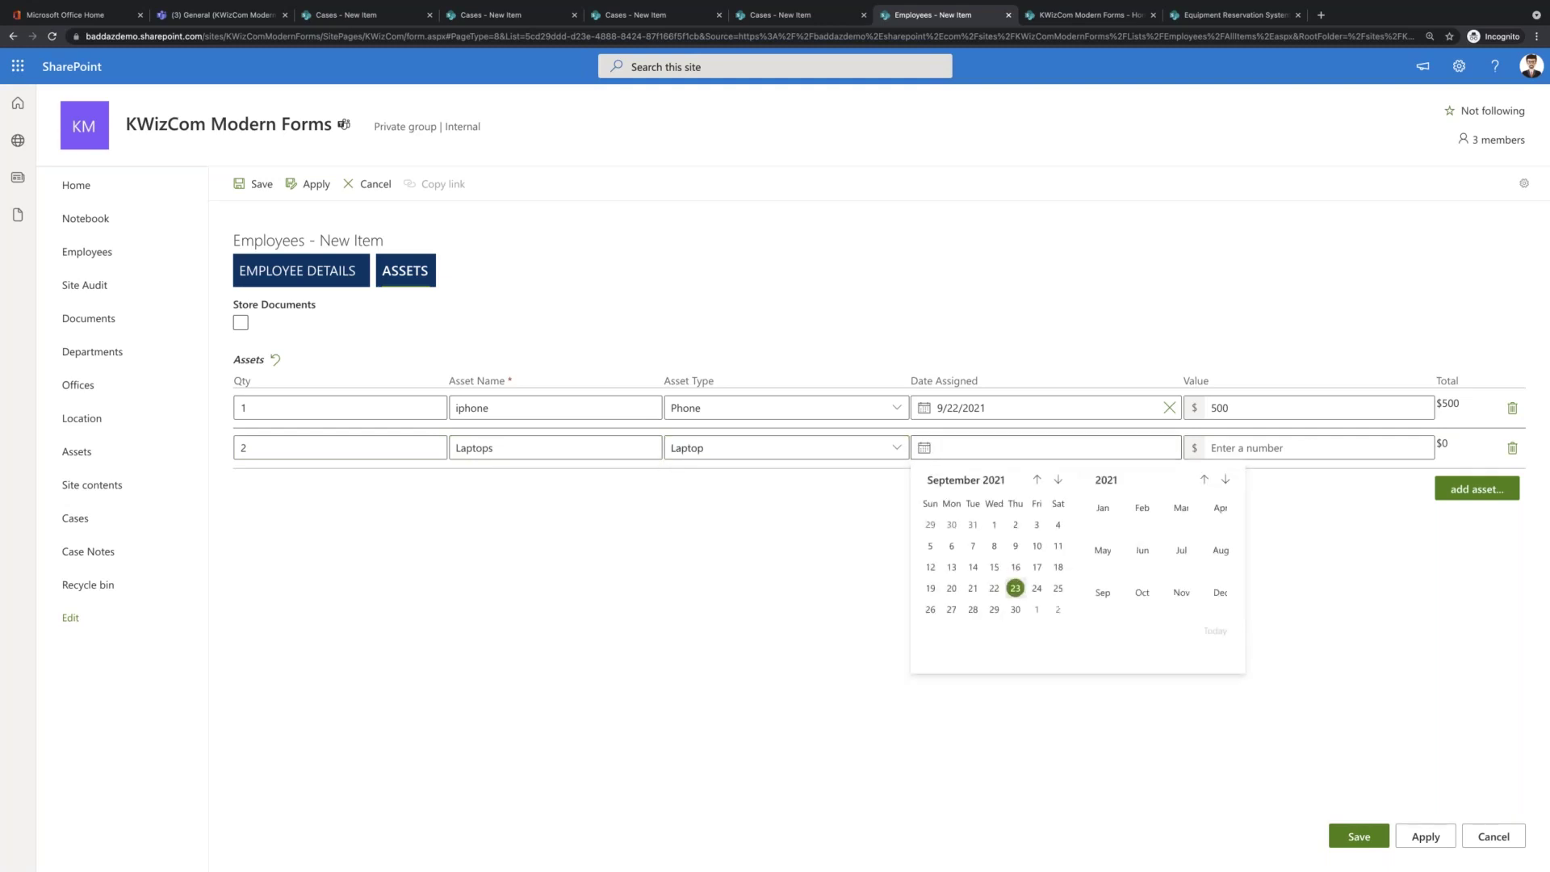
click(973, 589)
click(1241, 450)
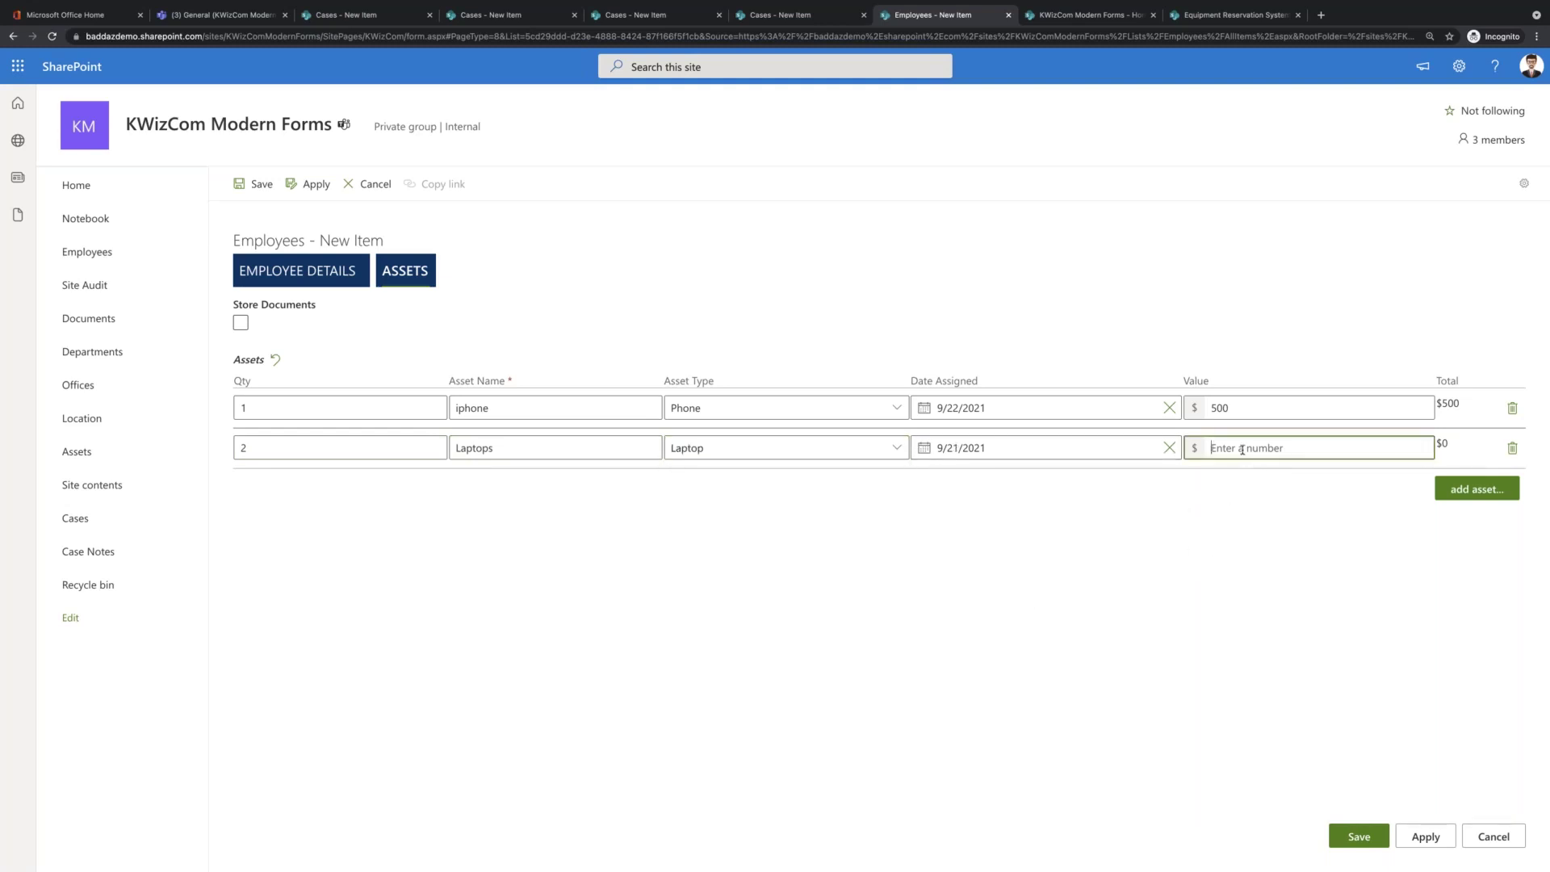
text(1000)
key(Tab)
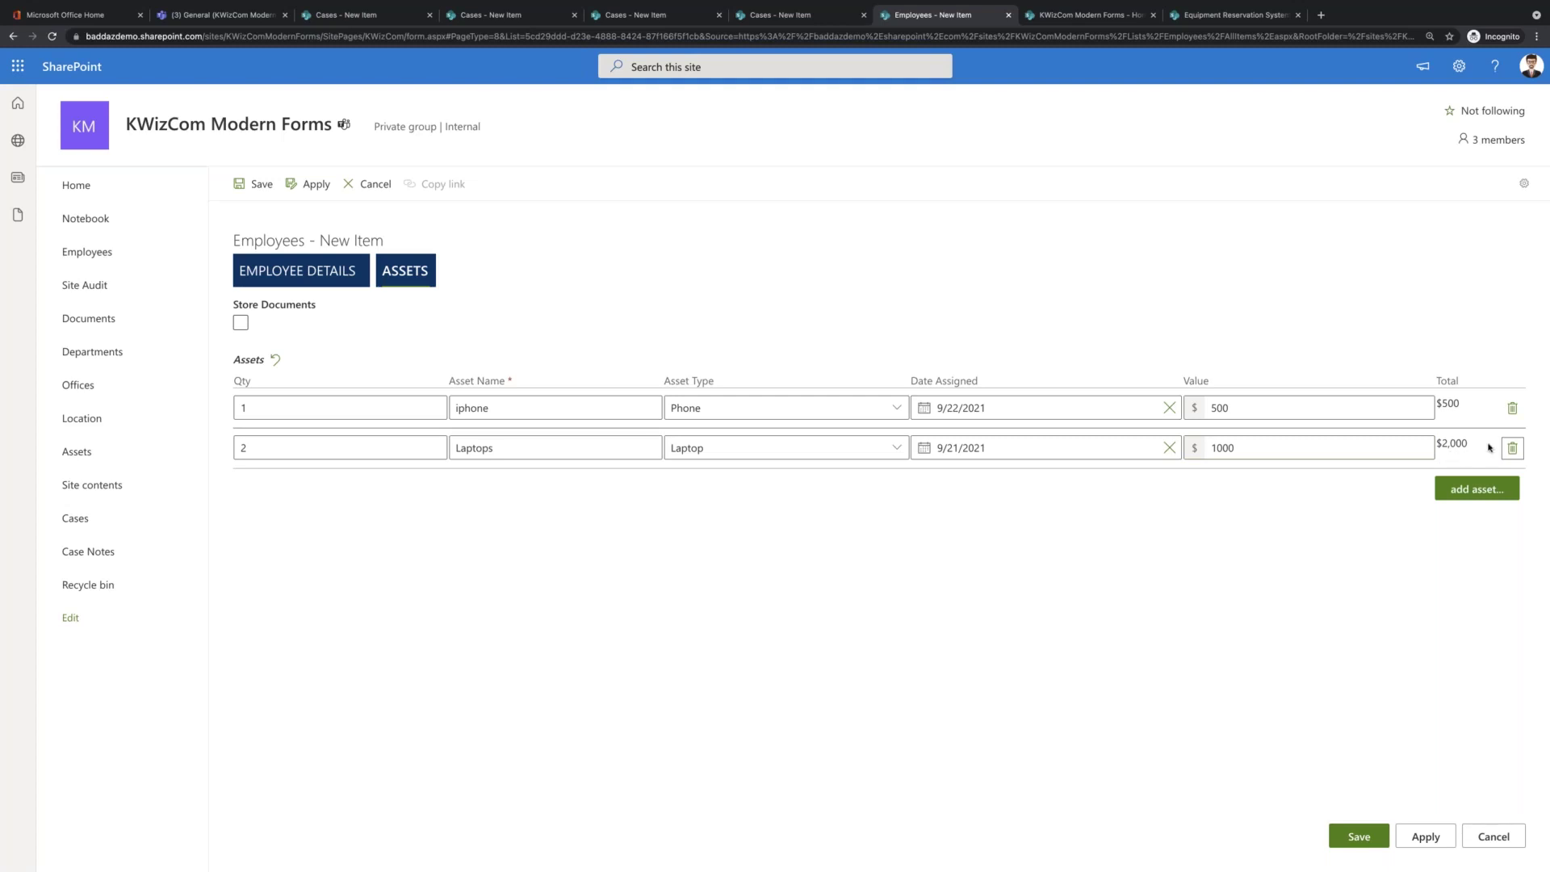
- Change the value of the Laptops asset row to 1500
click(1264, 445)
text(1000)
key(BackSpace)
key(BackSpace)
key(BackSpace)
text(500)
key(Tab)
- Open the Employees form's script editor and examine the OnFieldChanged and OnReady handlers and the available script samples
click(1522, 184)
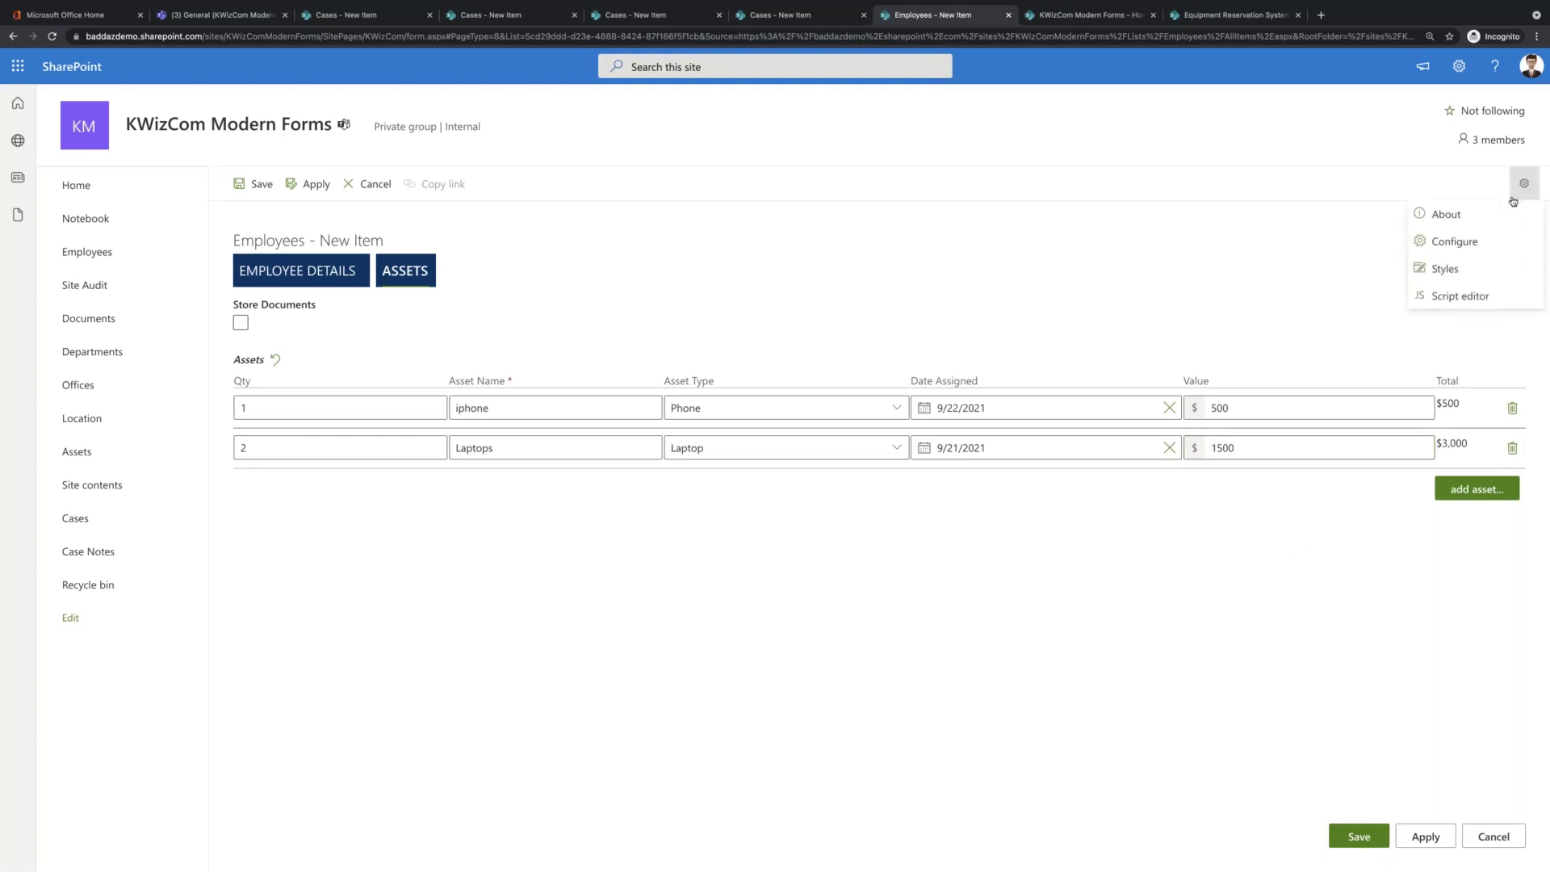
click(1465, 296)
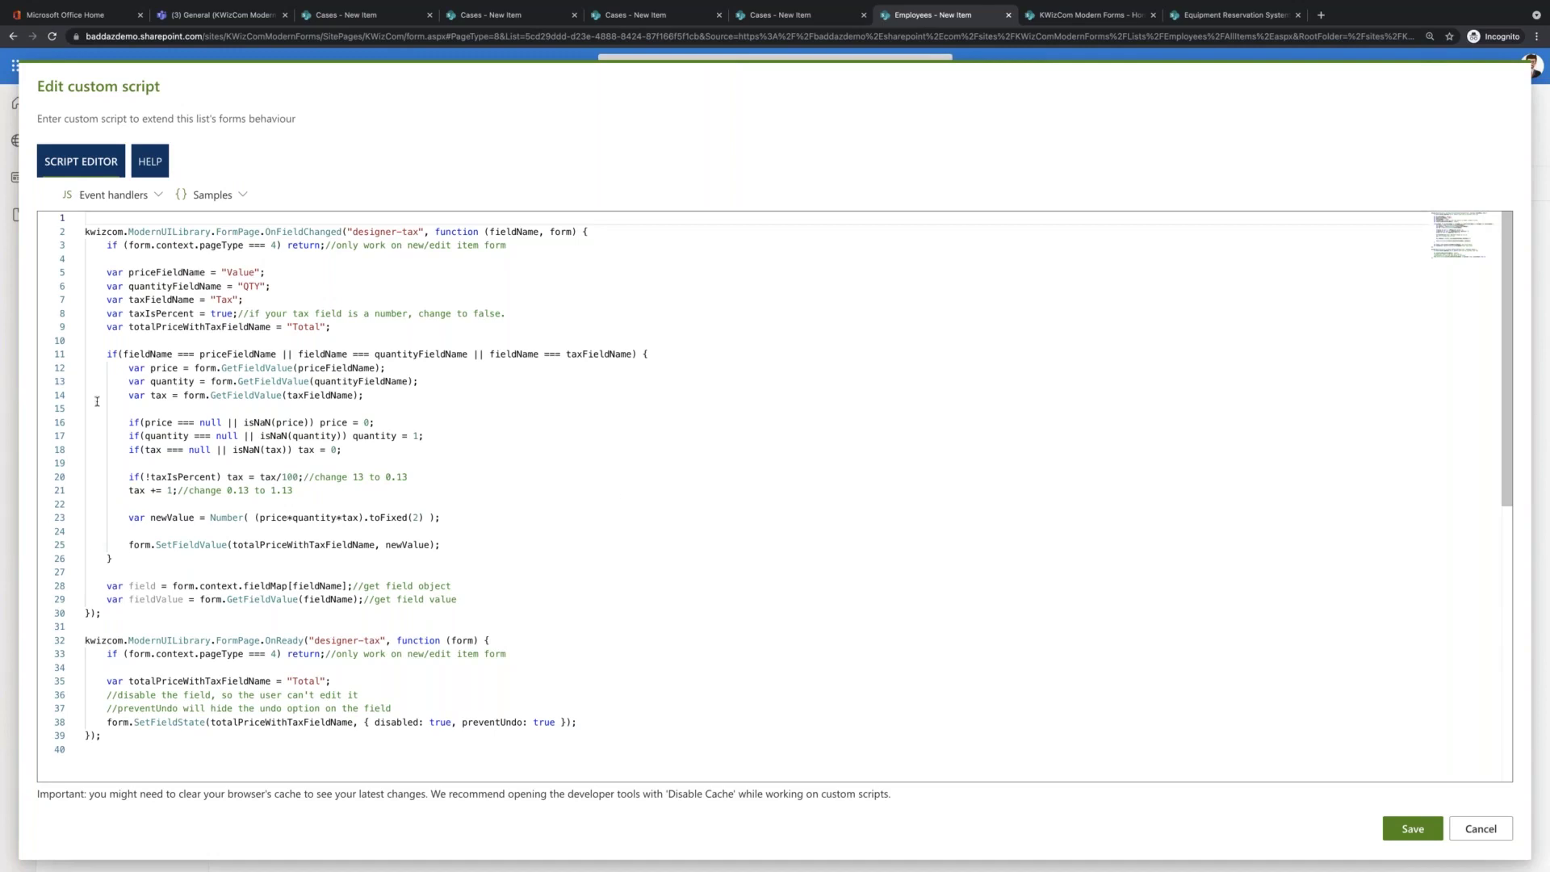
drag(102, 612, 87, 166)
drag(113, 736, 85, 640)
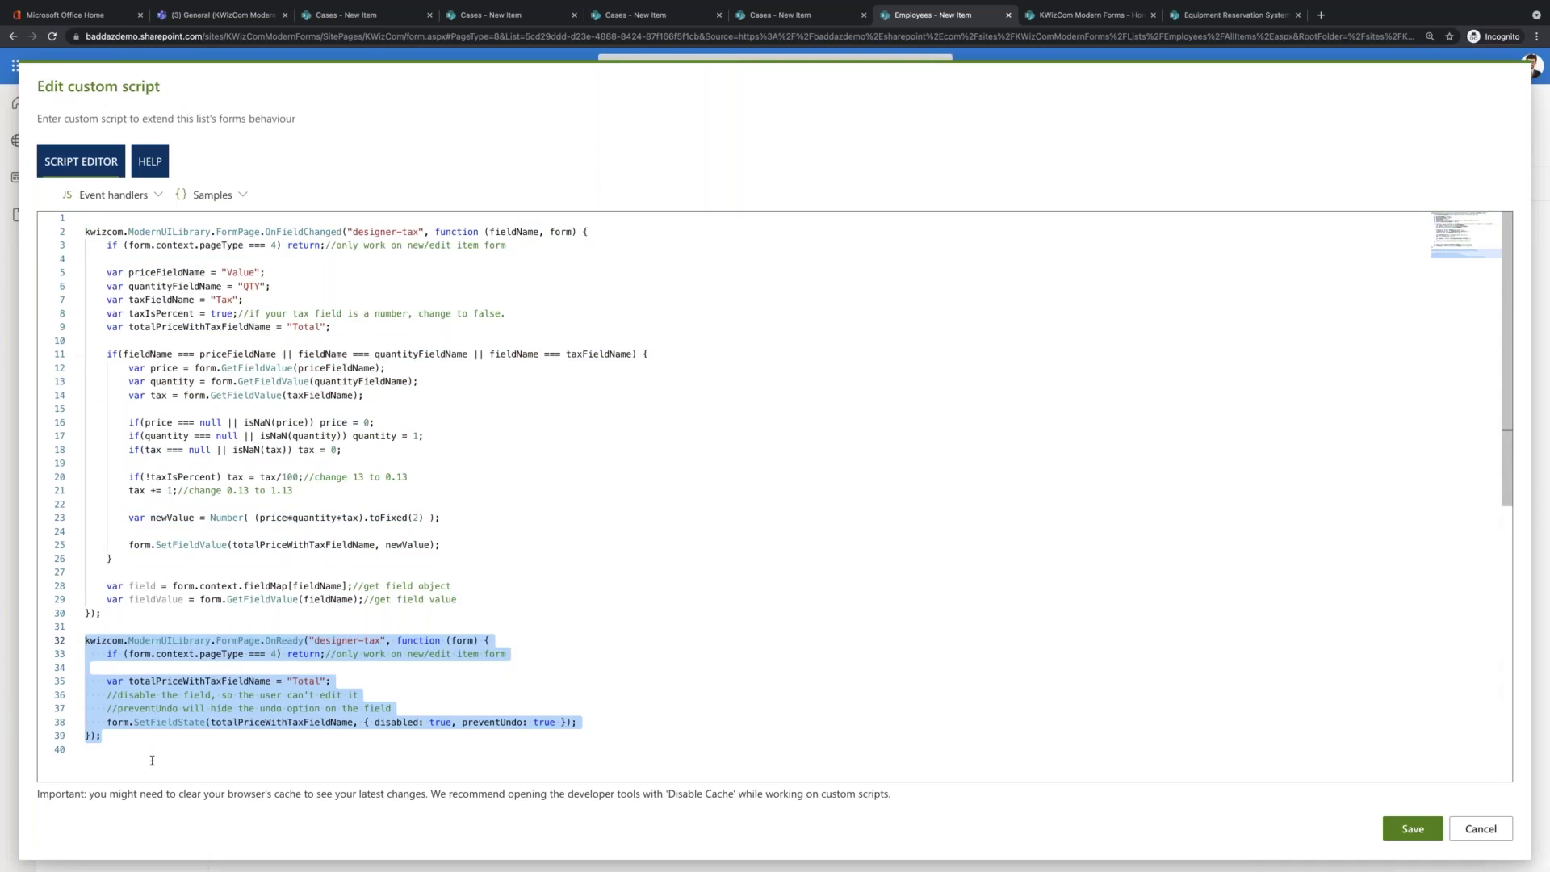
click(101, 234)
click(218, 196)
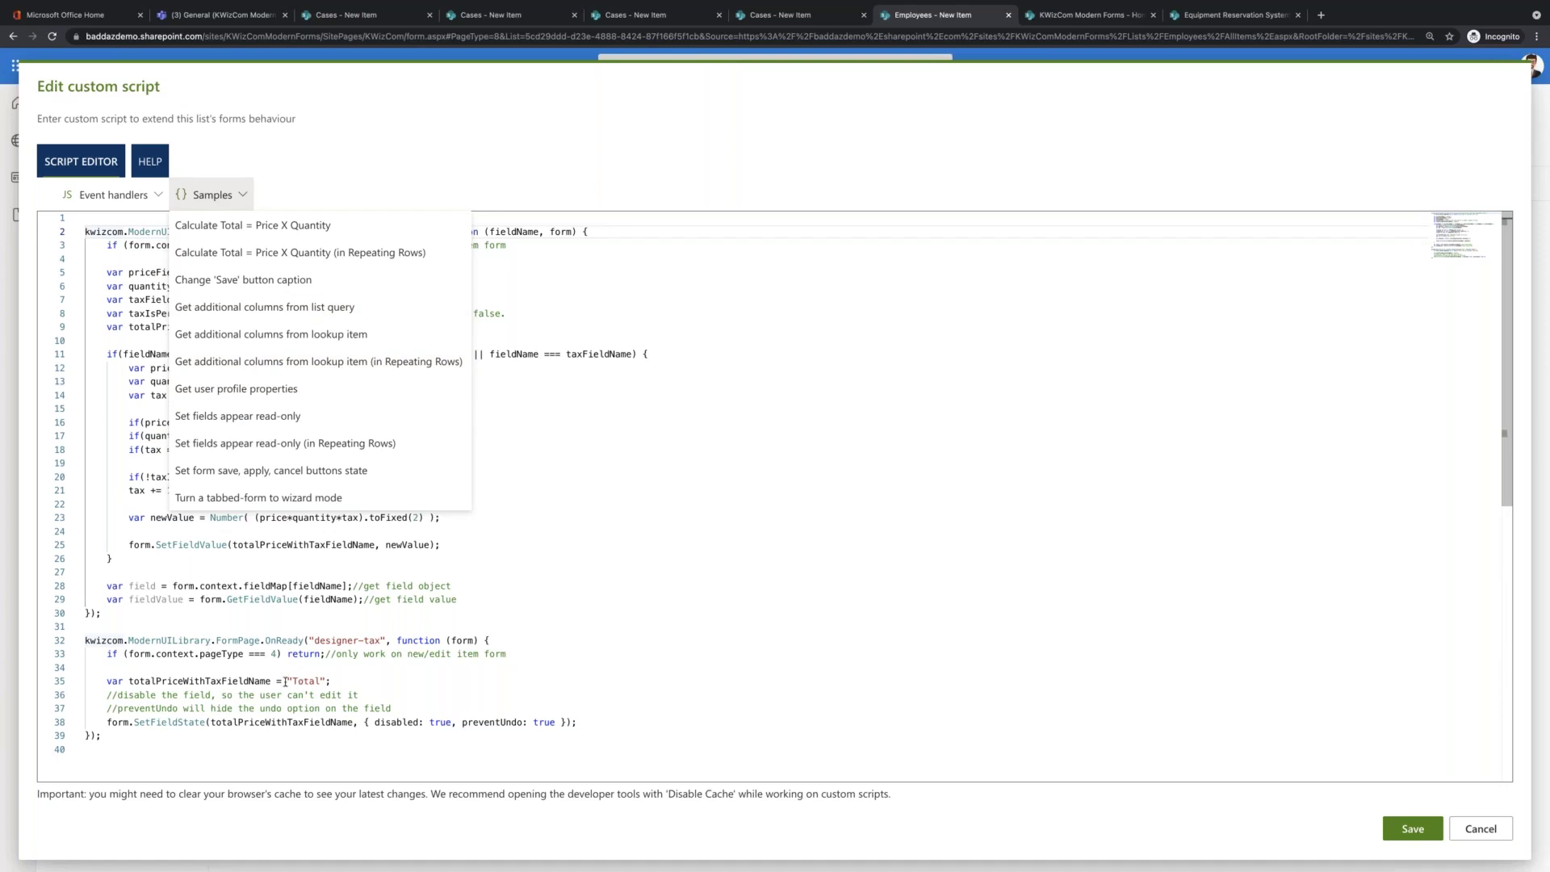
- Insert the 'Set fields appear read-only' sample below the OnReady handler, review its code, and delete it again
click(136, 740)
key(Return)
key(Return)
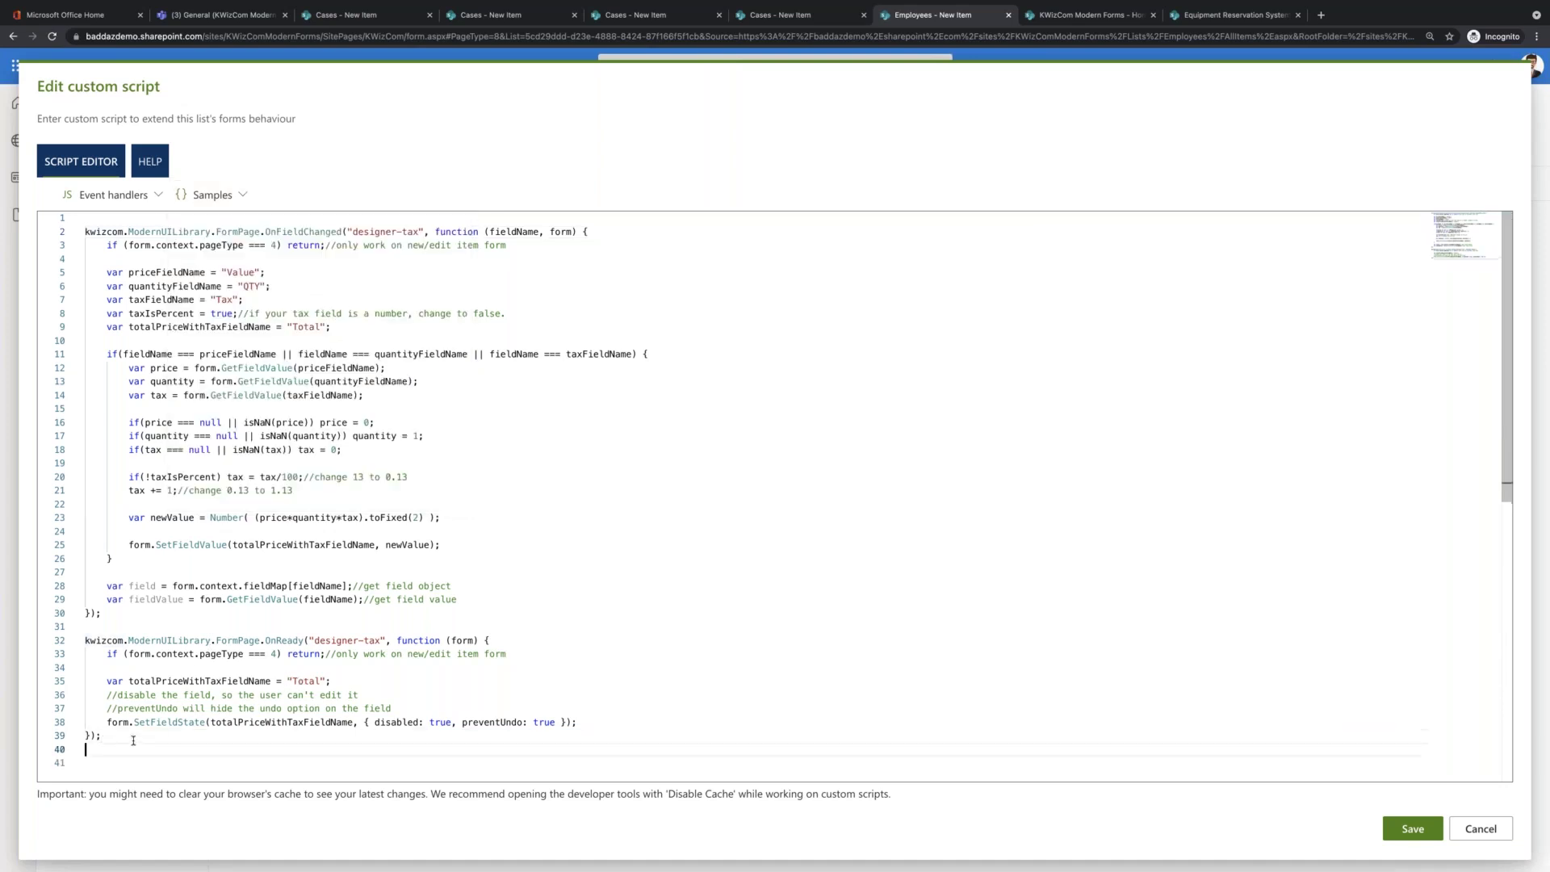
click(211, 195)
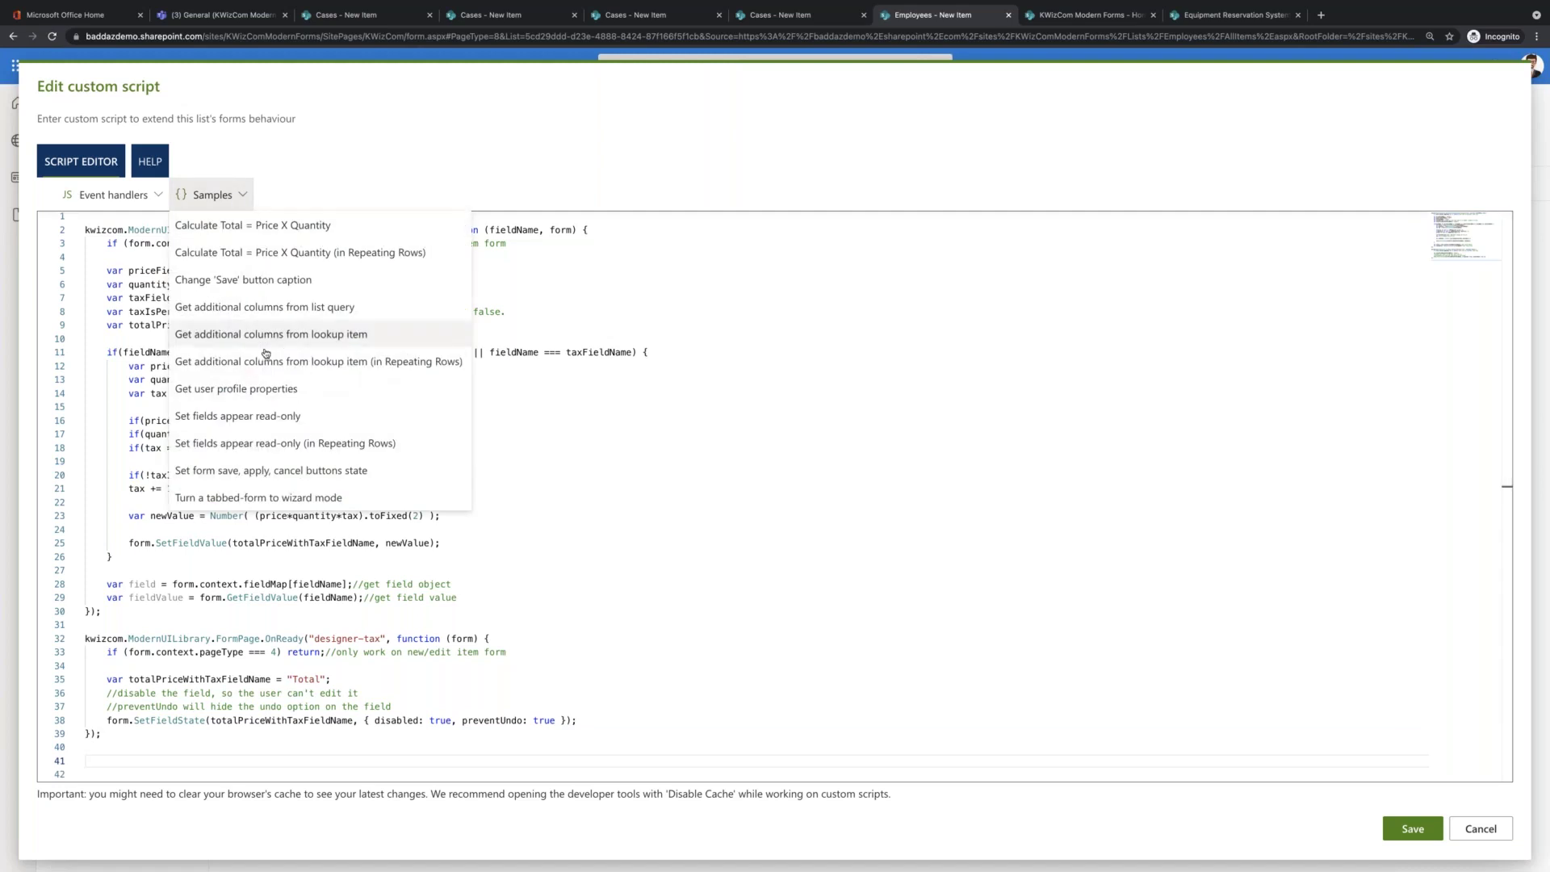
click(273, 415)
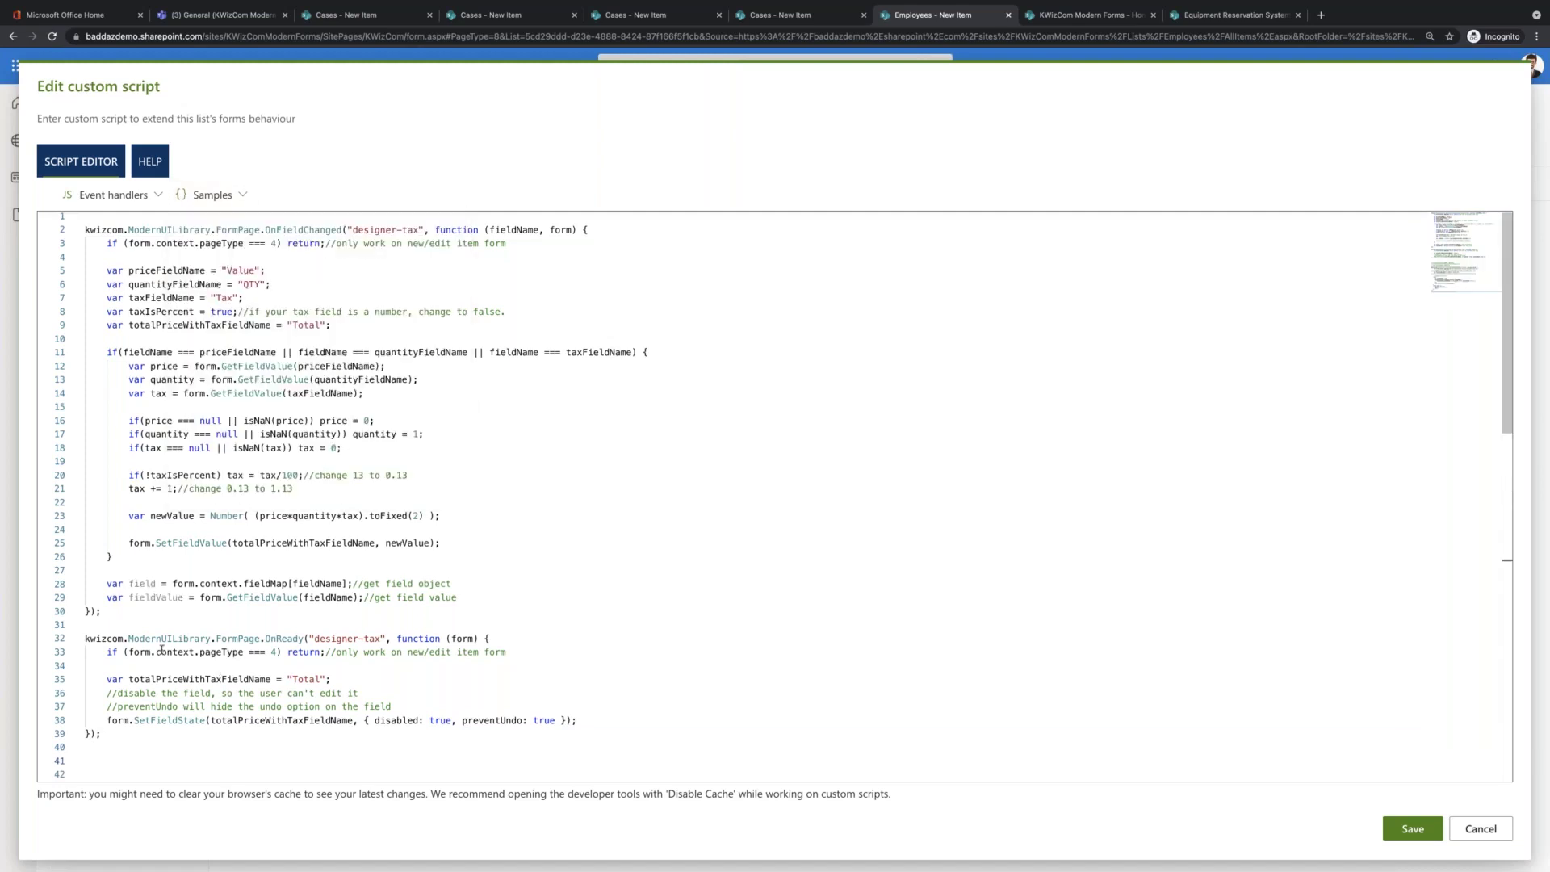
scroll(162, 649, down, 10)
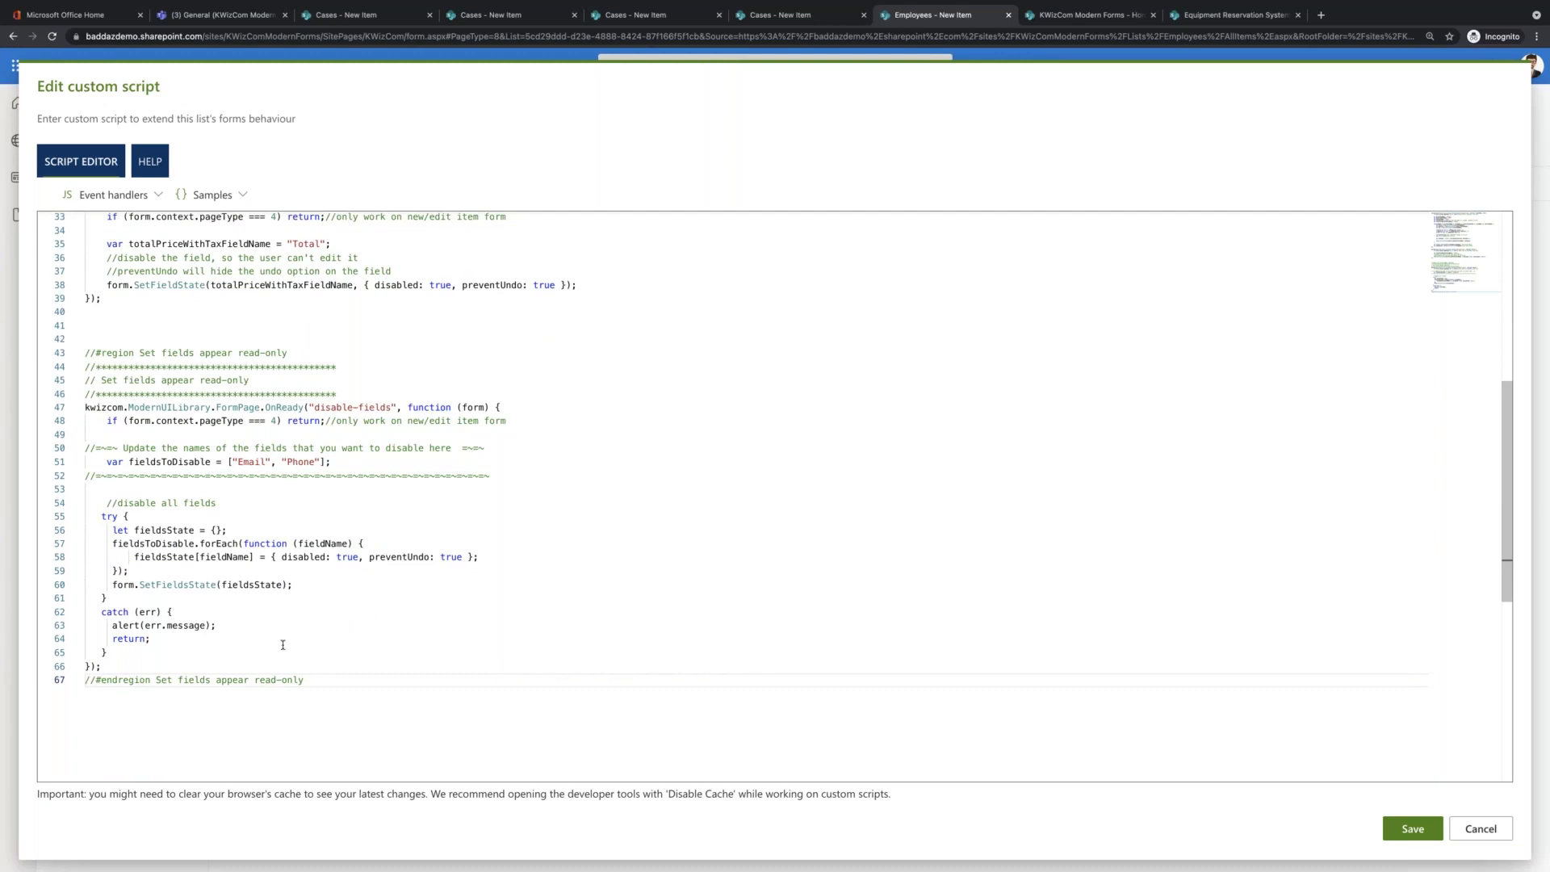
shift+click(76, 353)
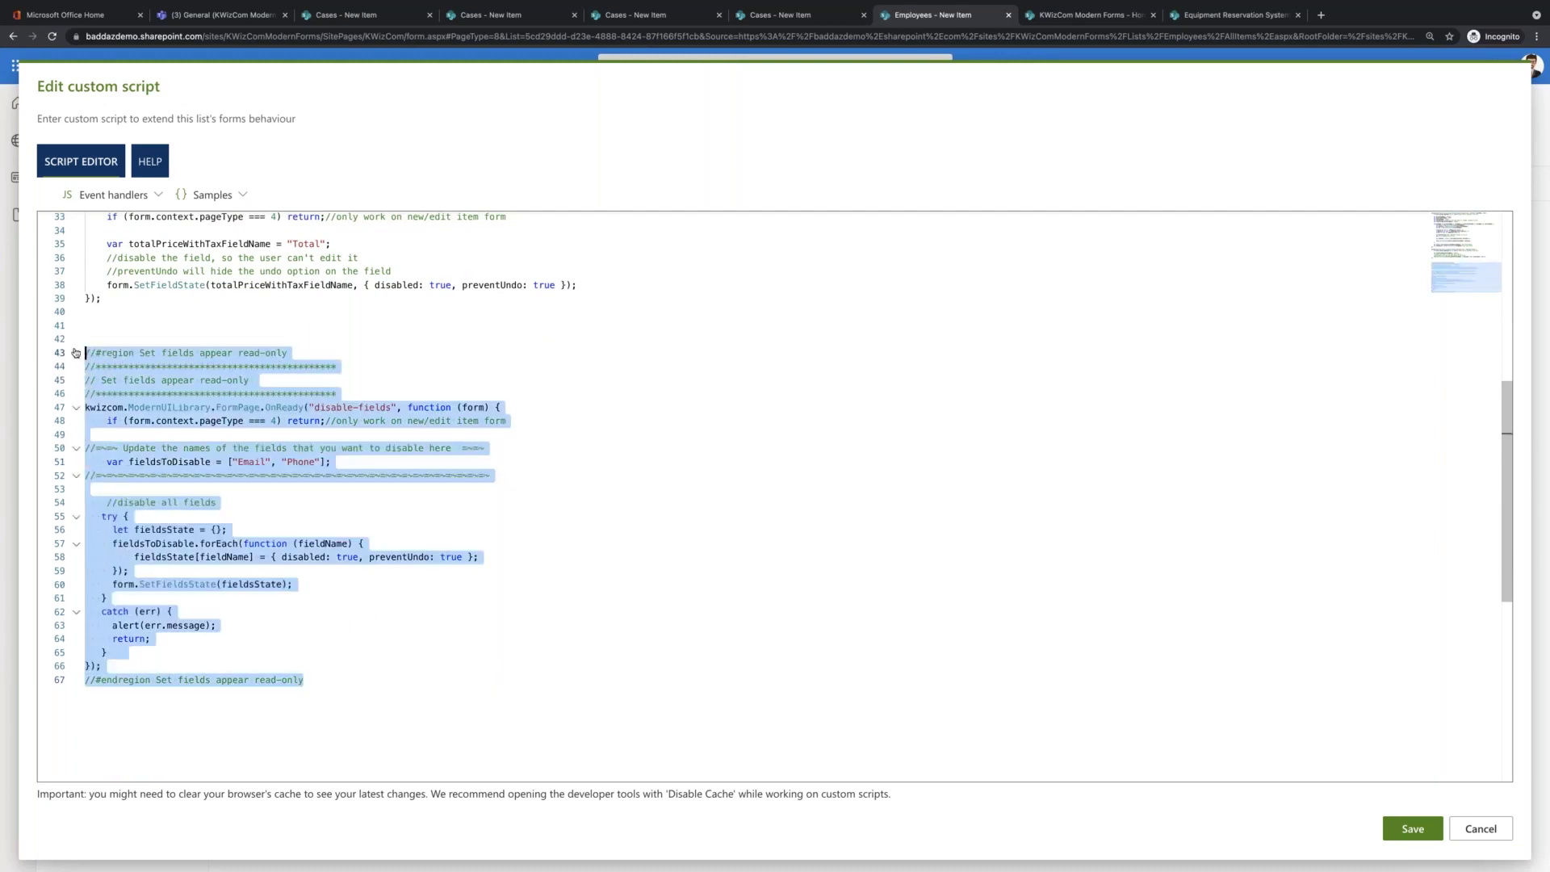
key(BackSpace)
- Examine the script's price, quantity, tax and total field variables, the samples and event handlers, and close the editor without saving
scroll(305, 384, up, 5)
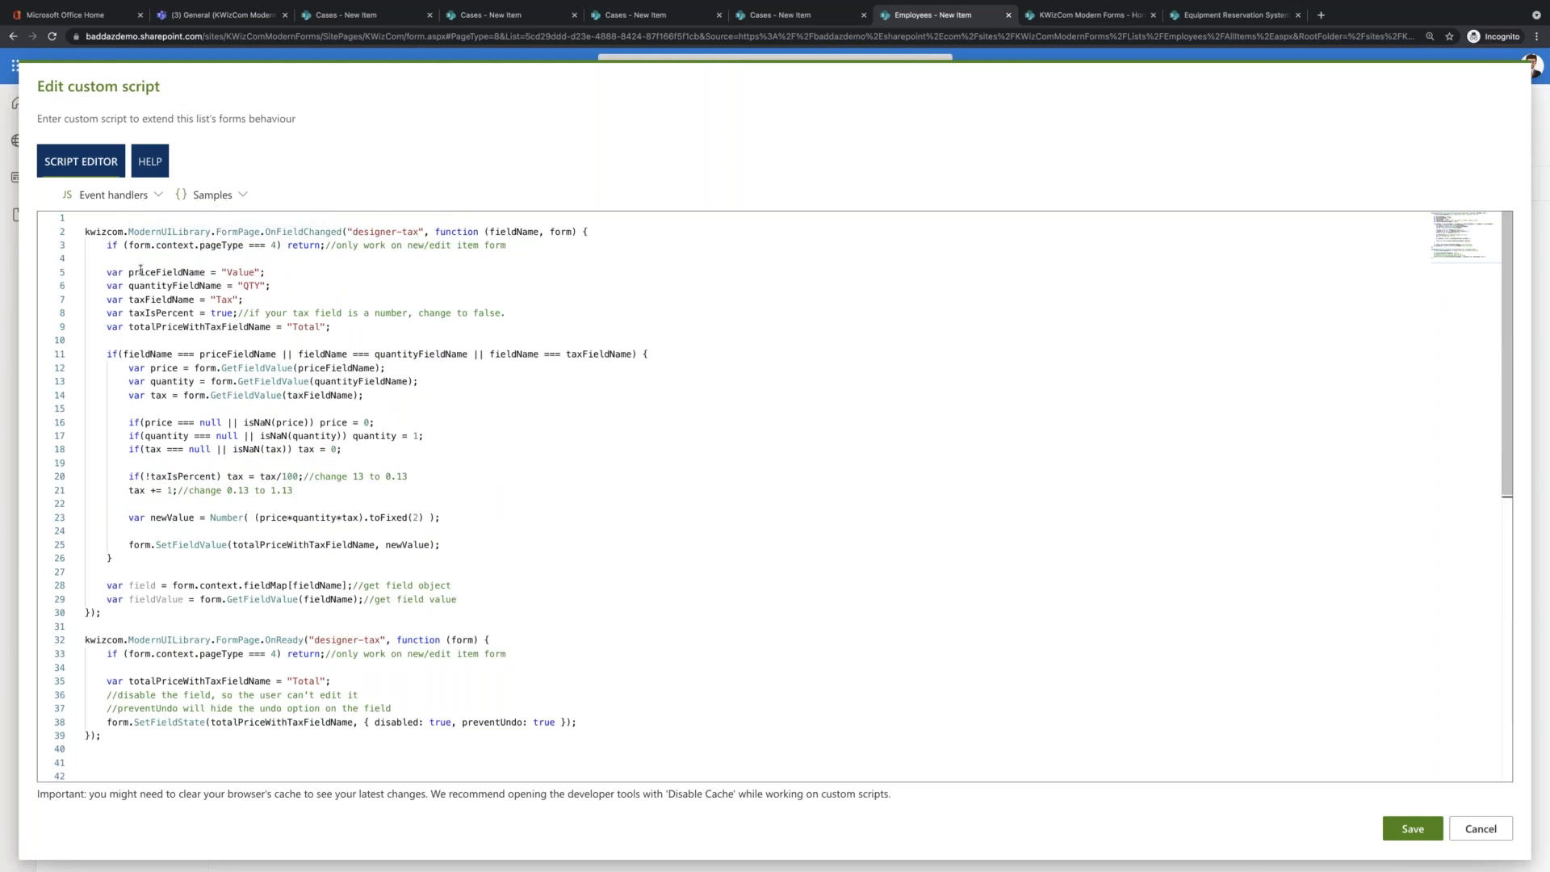
drag(107, 273, 244, 300)
drag(331, 327, 151, 330)
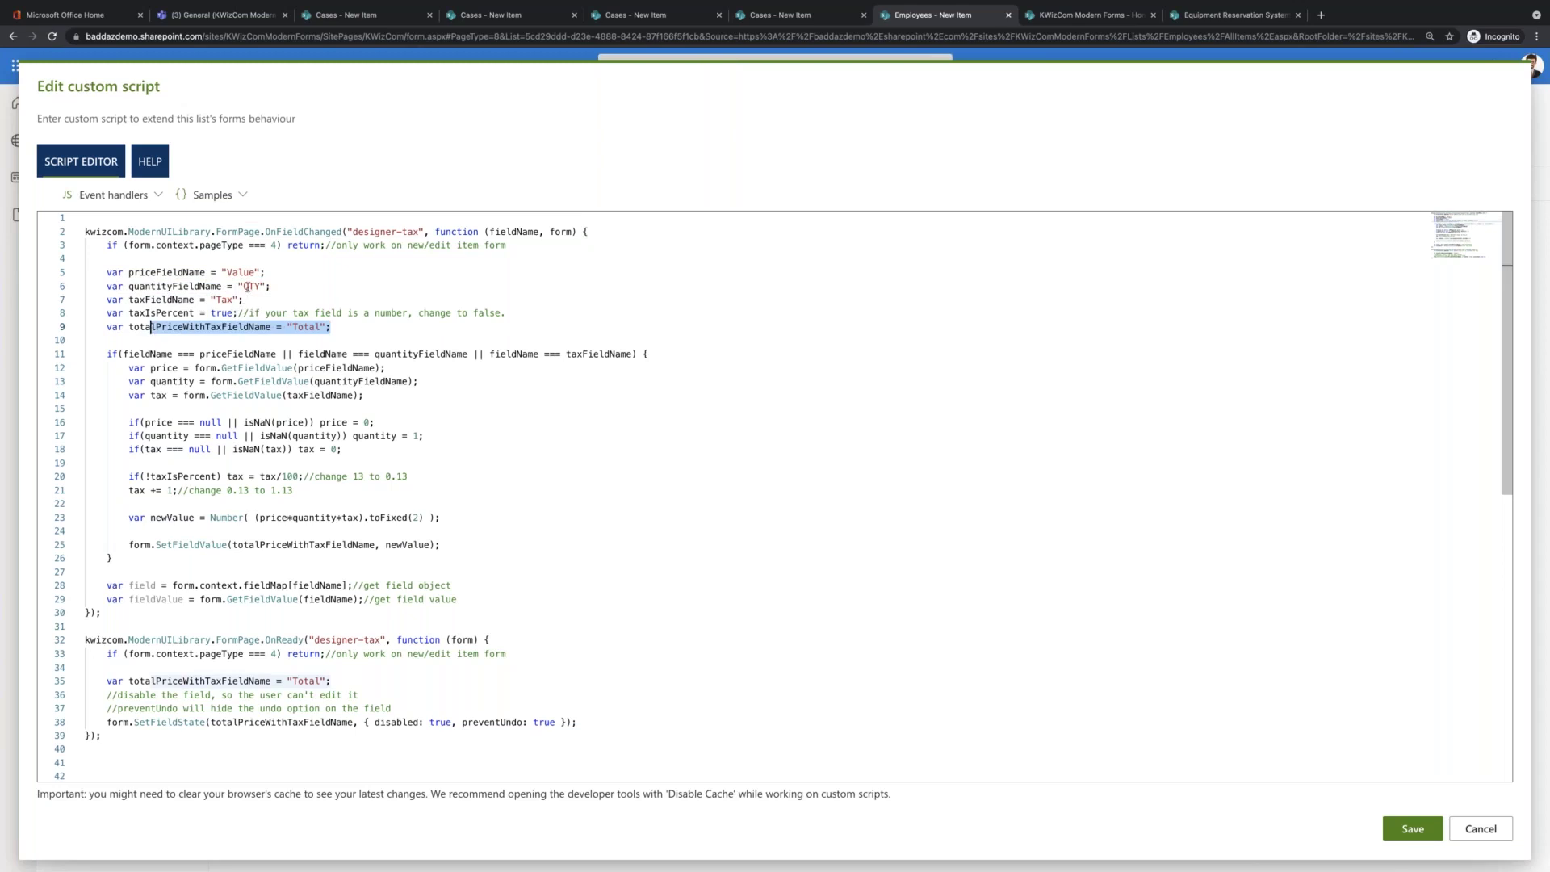
click(248, 287)
click(231, 198)
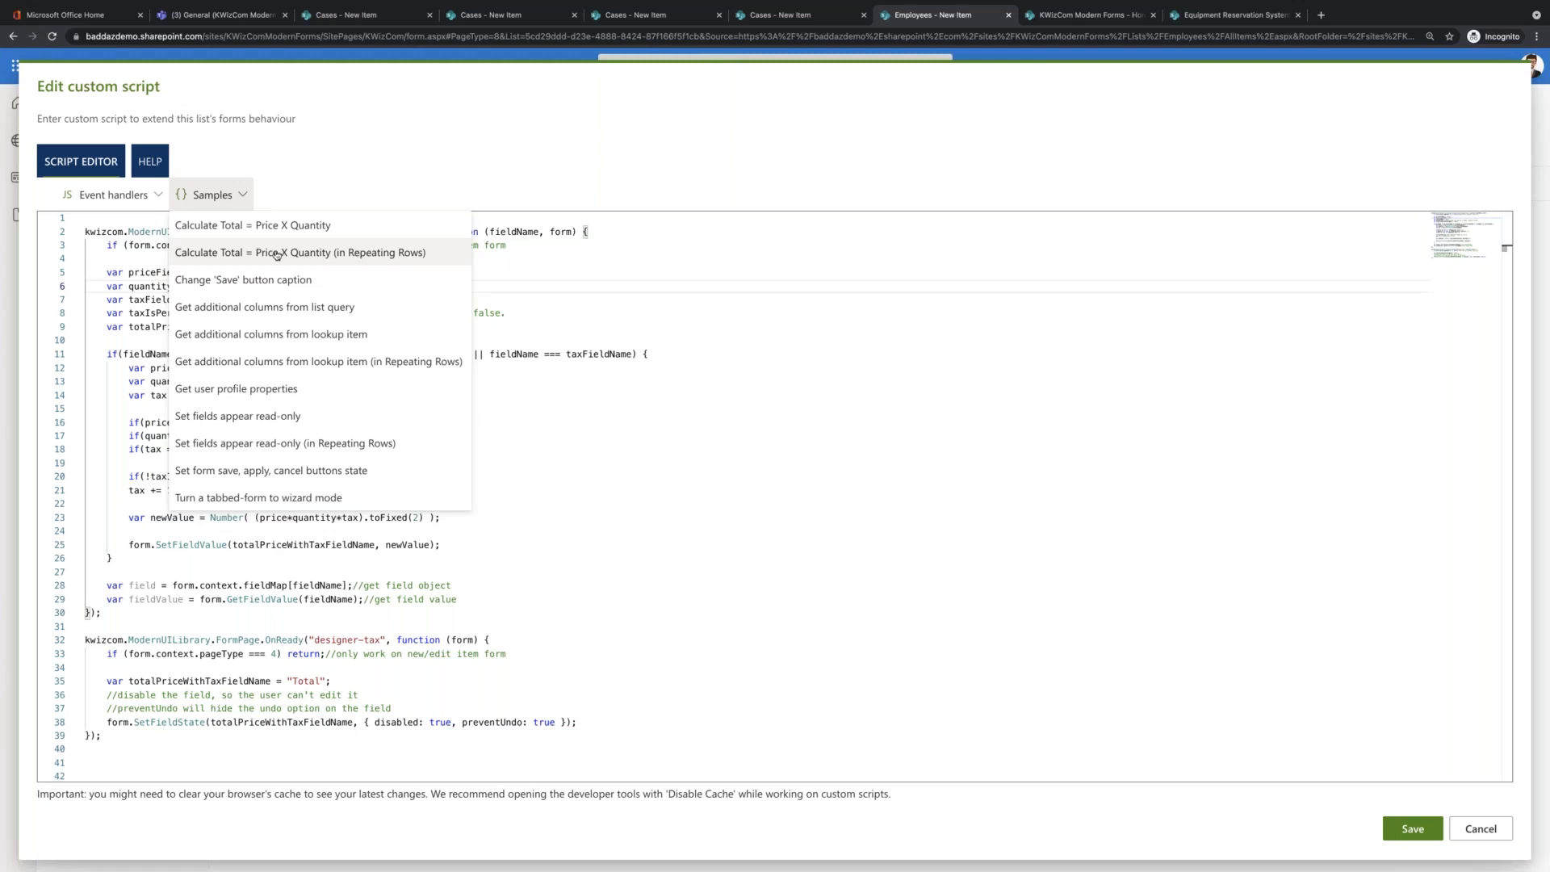
click(128, 202)
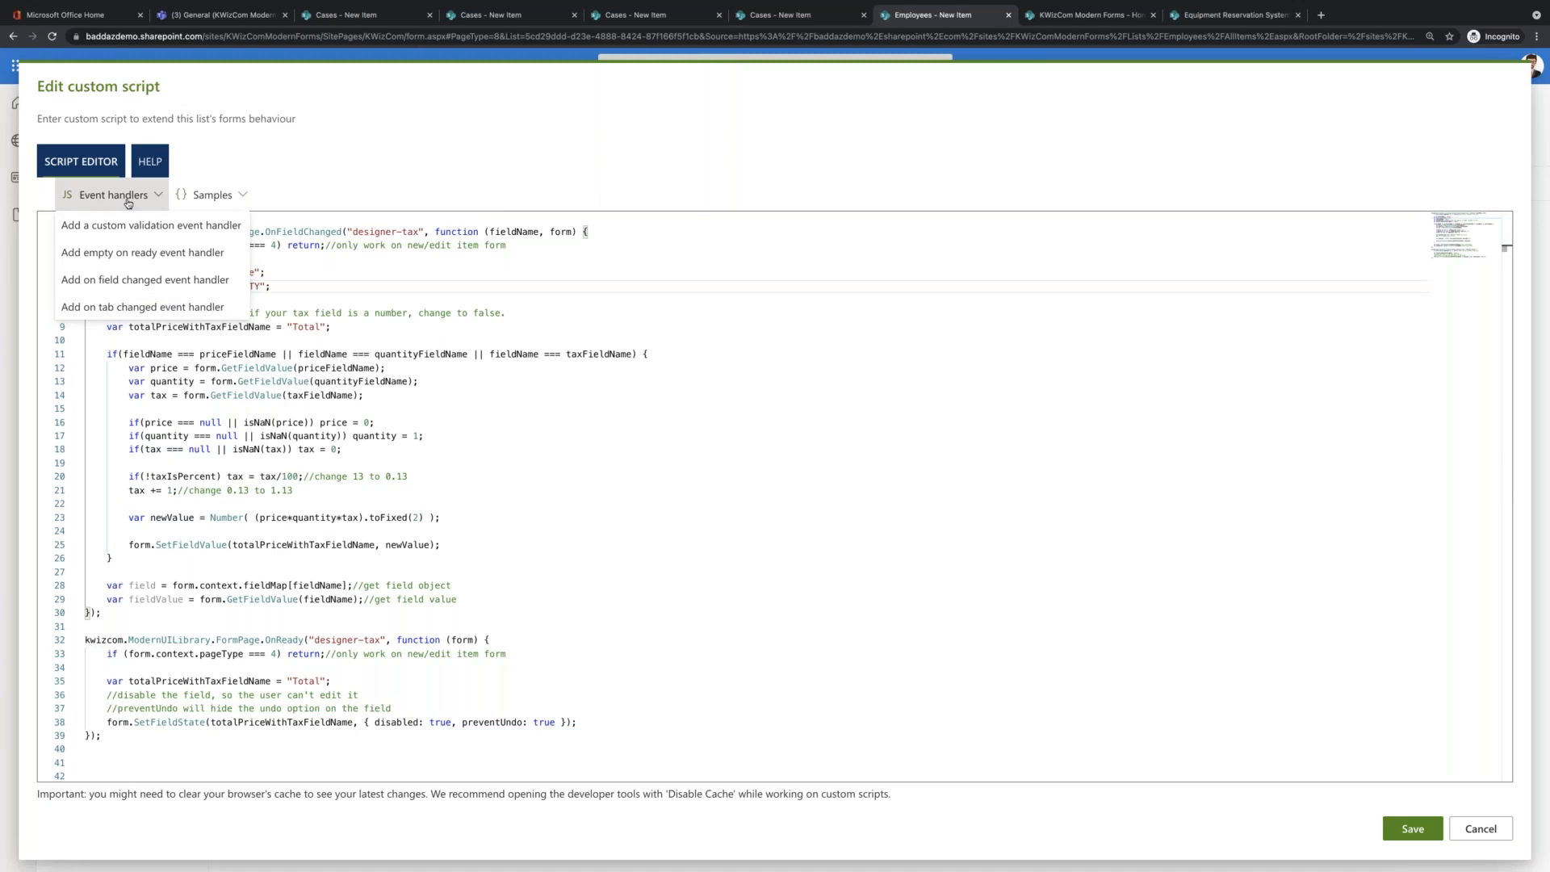
click(1480, 829)
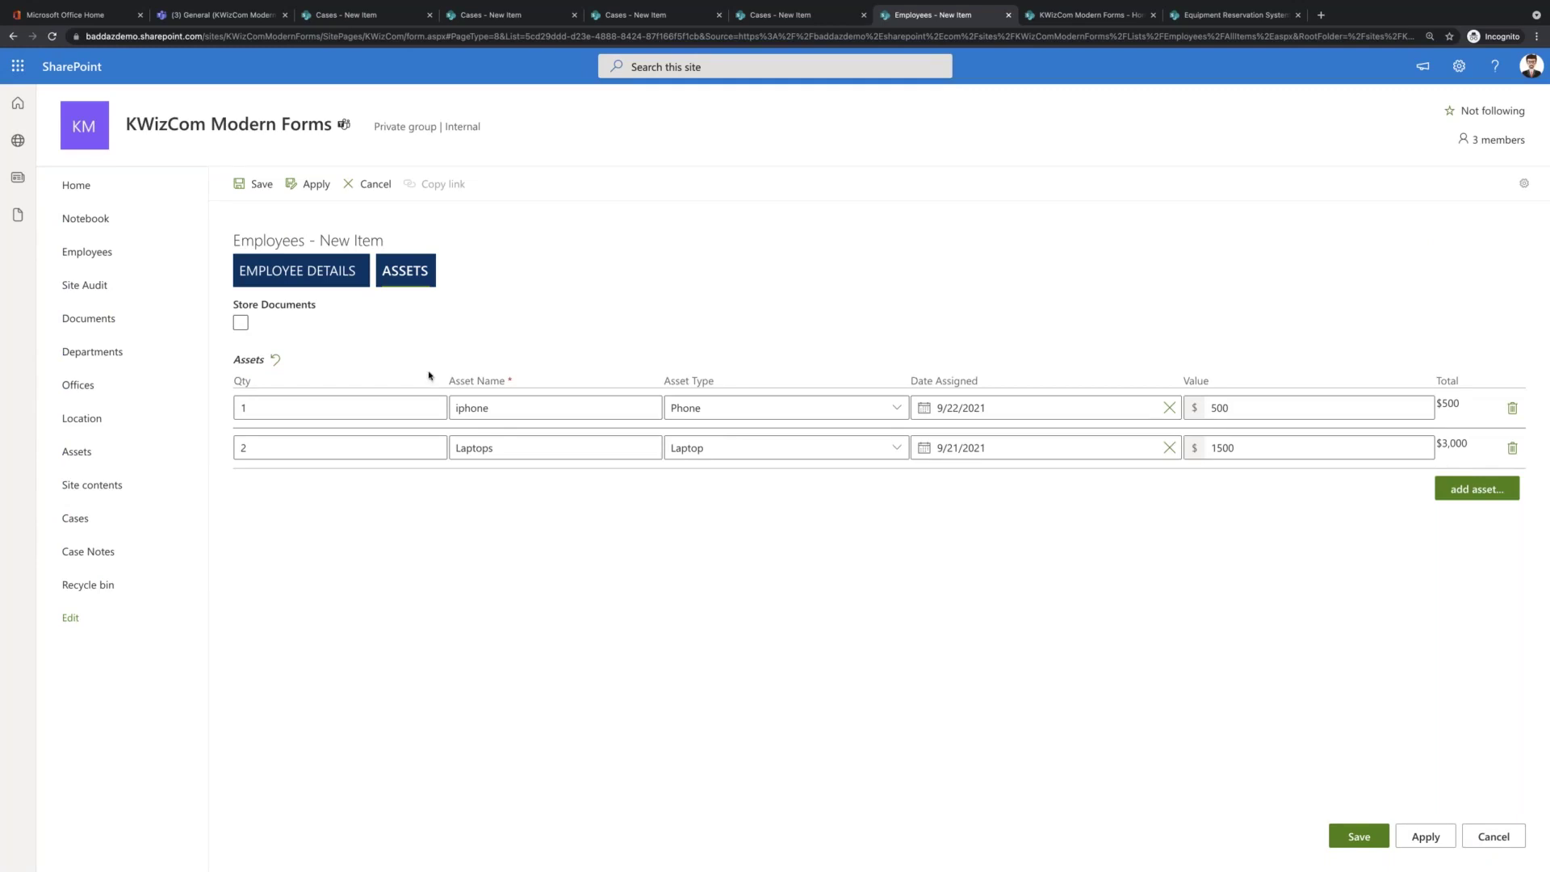
- Save the new employee record and reopen it from the Employees list for editing
click(1359, 836)
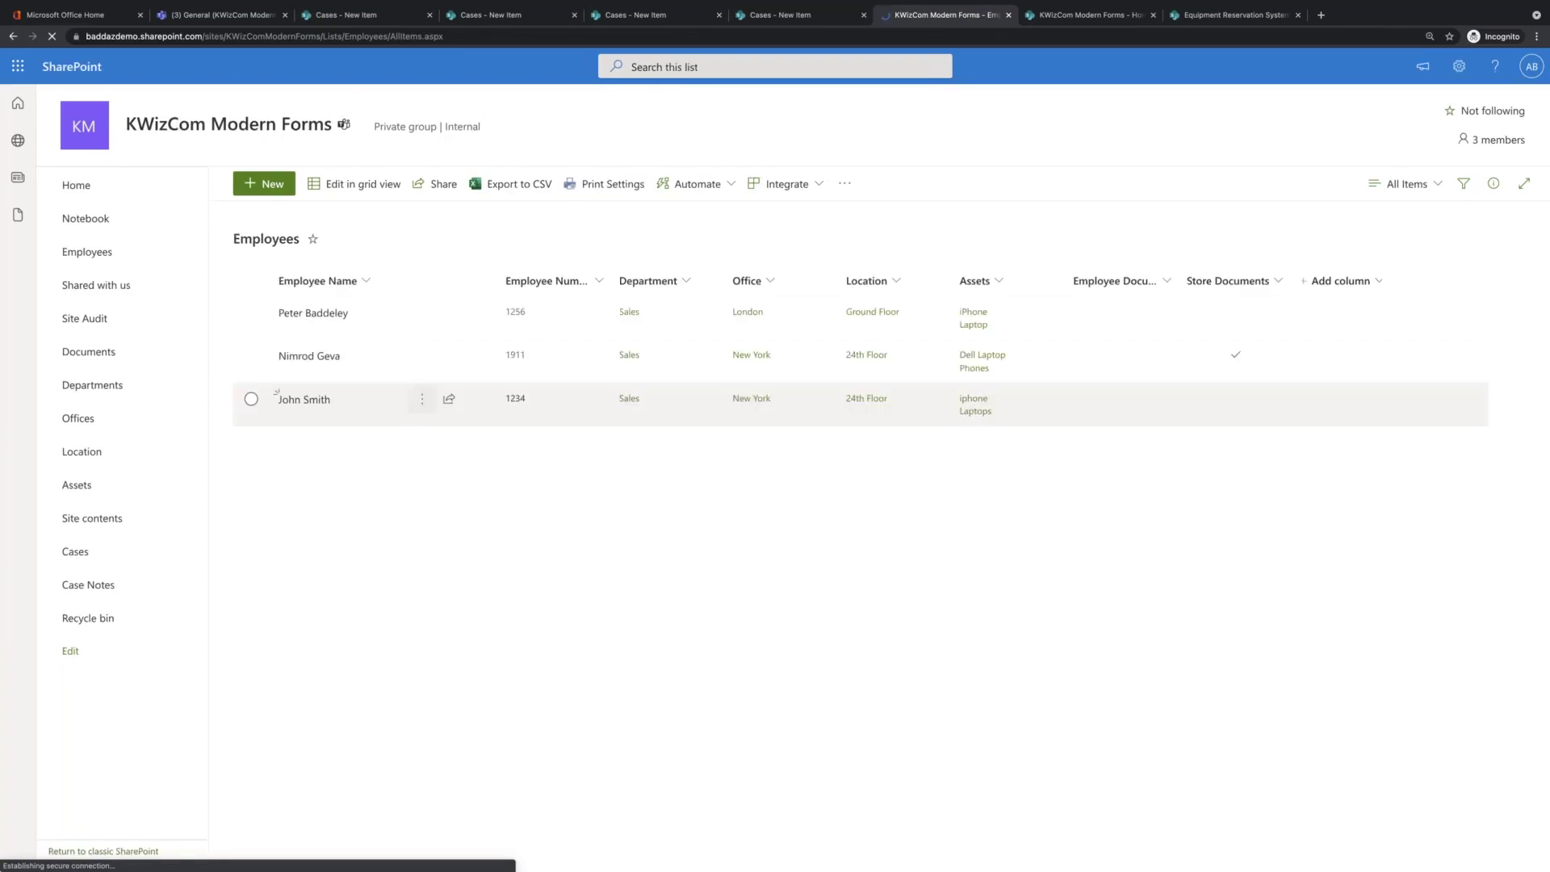
click(421, 399)
click(453, 427)
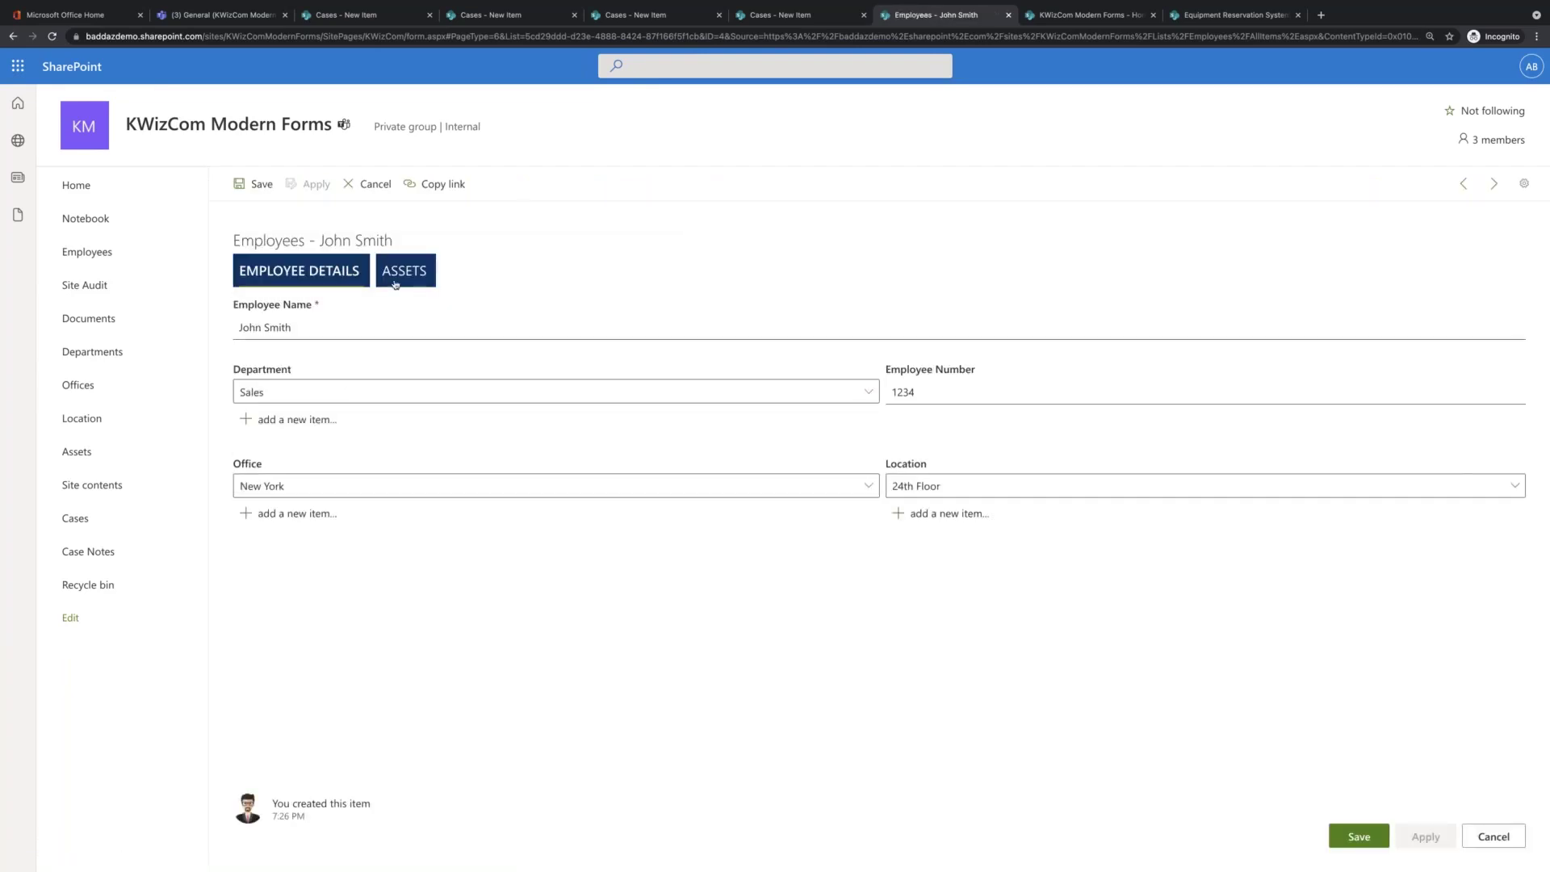
- Toggle the Store Documents option with the employee's assets to test the conditional Documents section
click(403, 280)
click(241, 323)
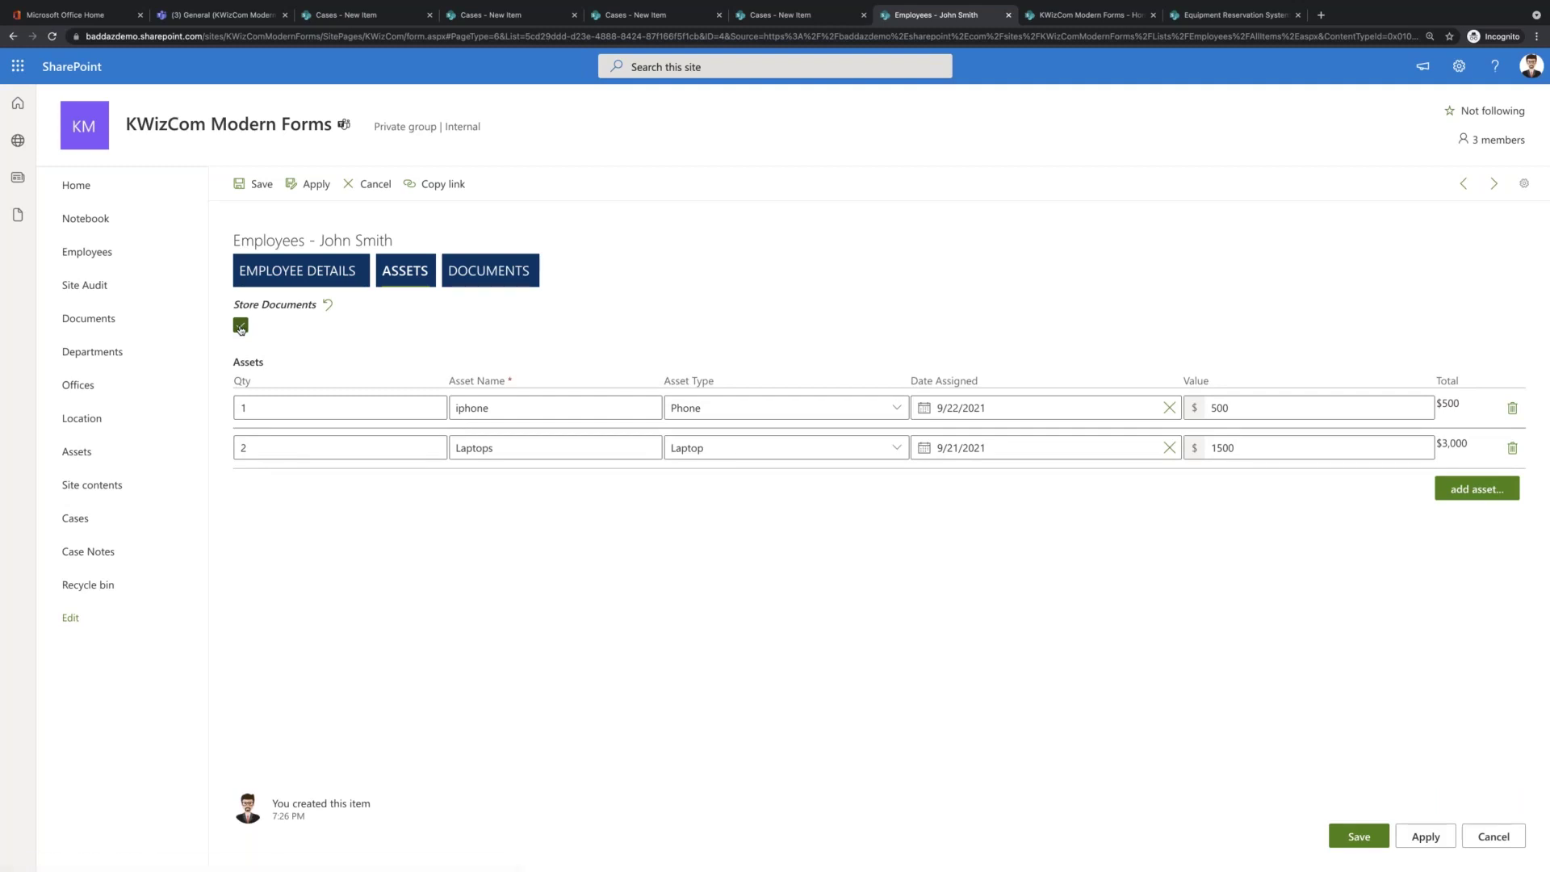
click(240, 326)
click(240, 326)
- Examine the Store Documents condition on the Documents group in the Employees list's Form Layout app settings
click(1522, 188)
click(1440, 242)
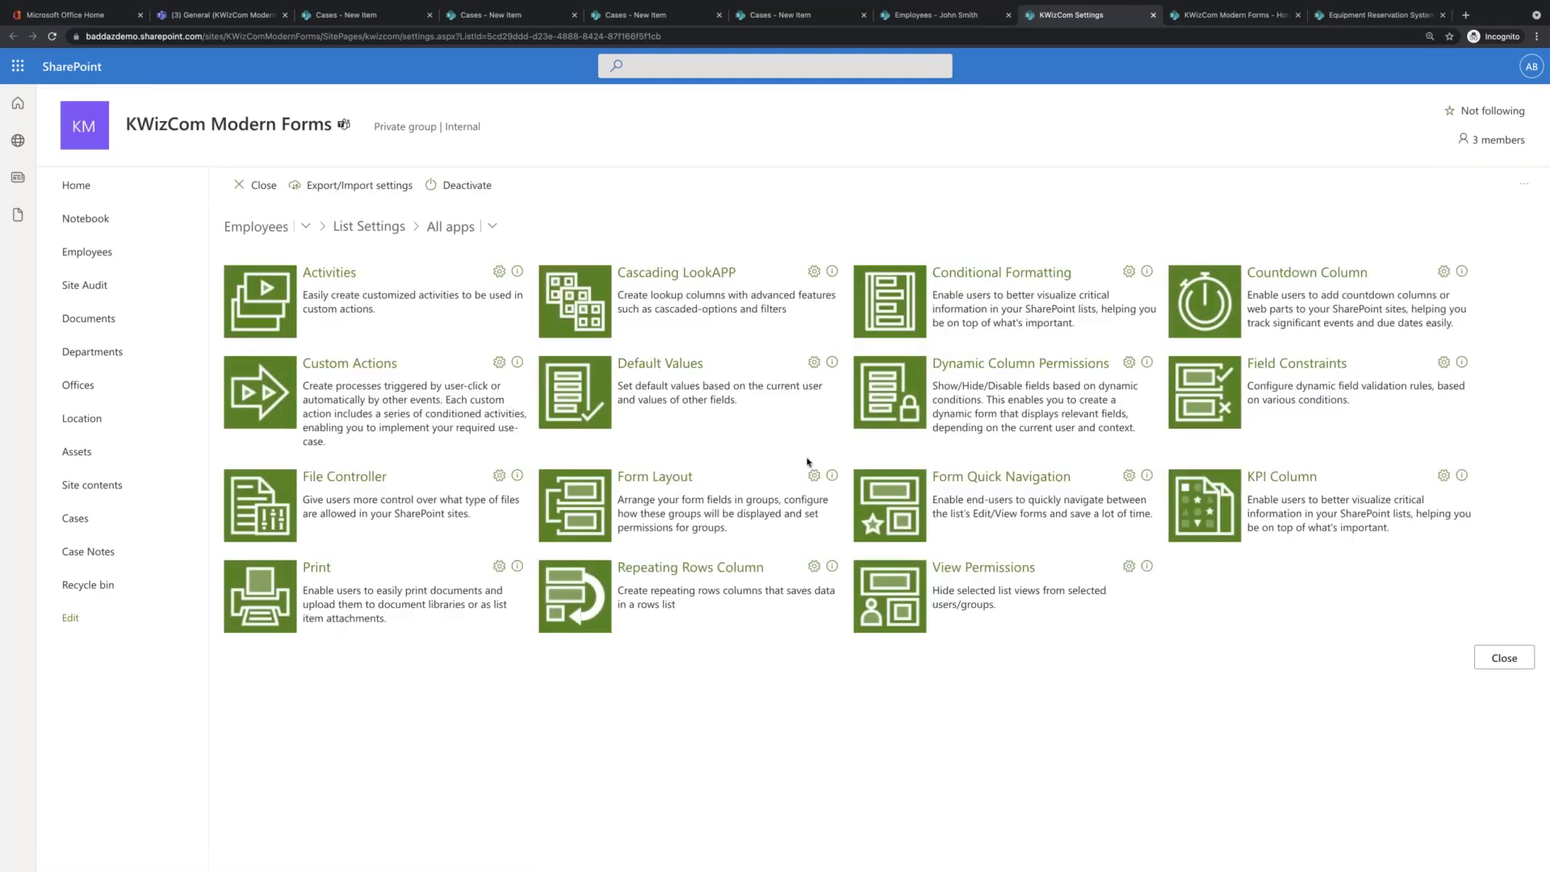
click(814, 476)
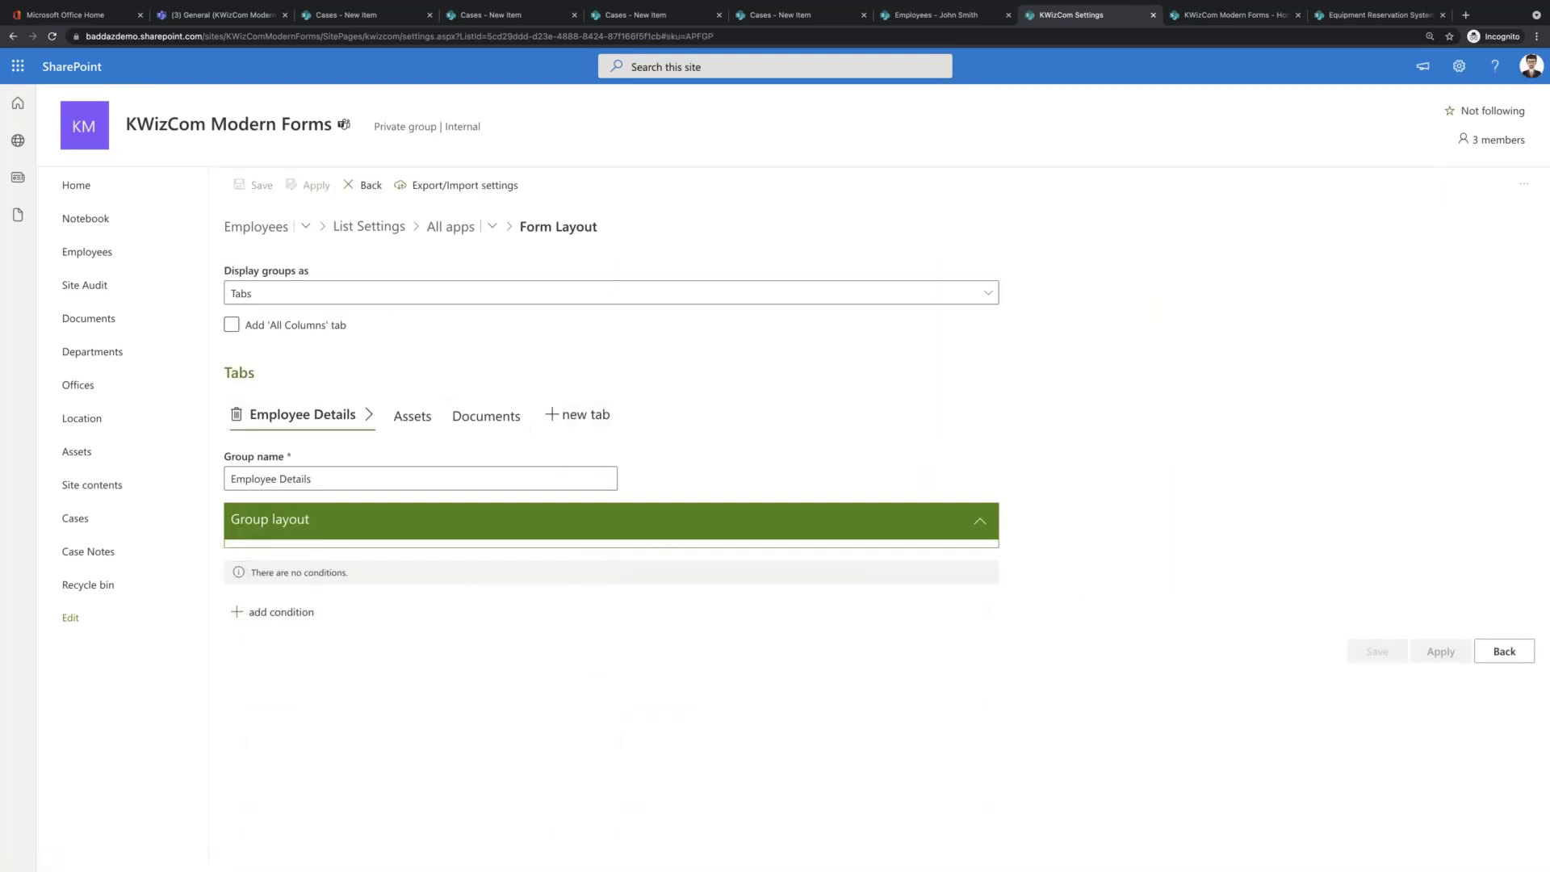
click(478, 408)
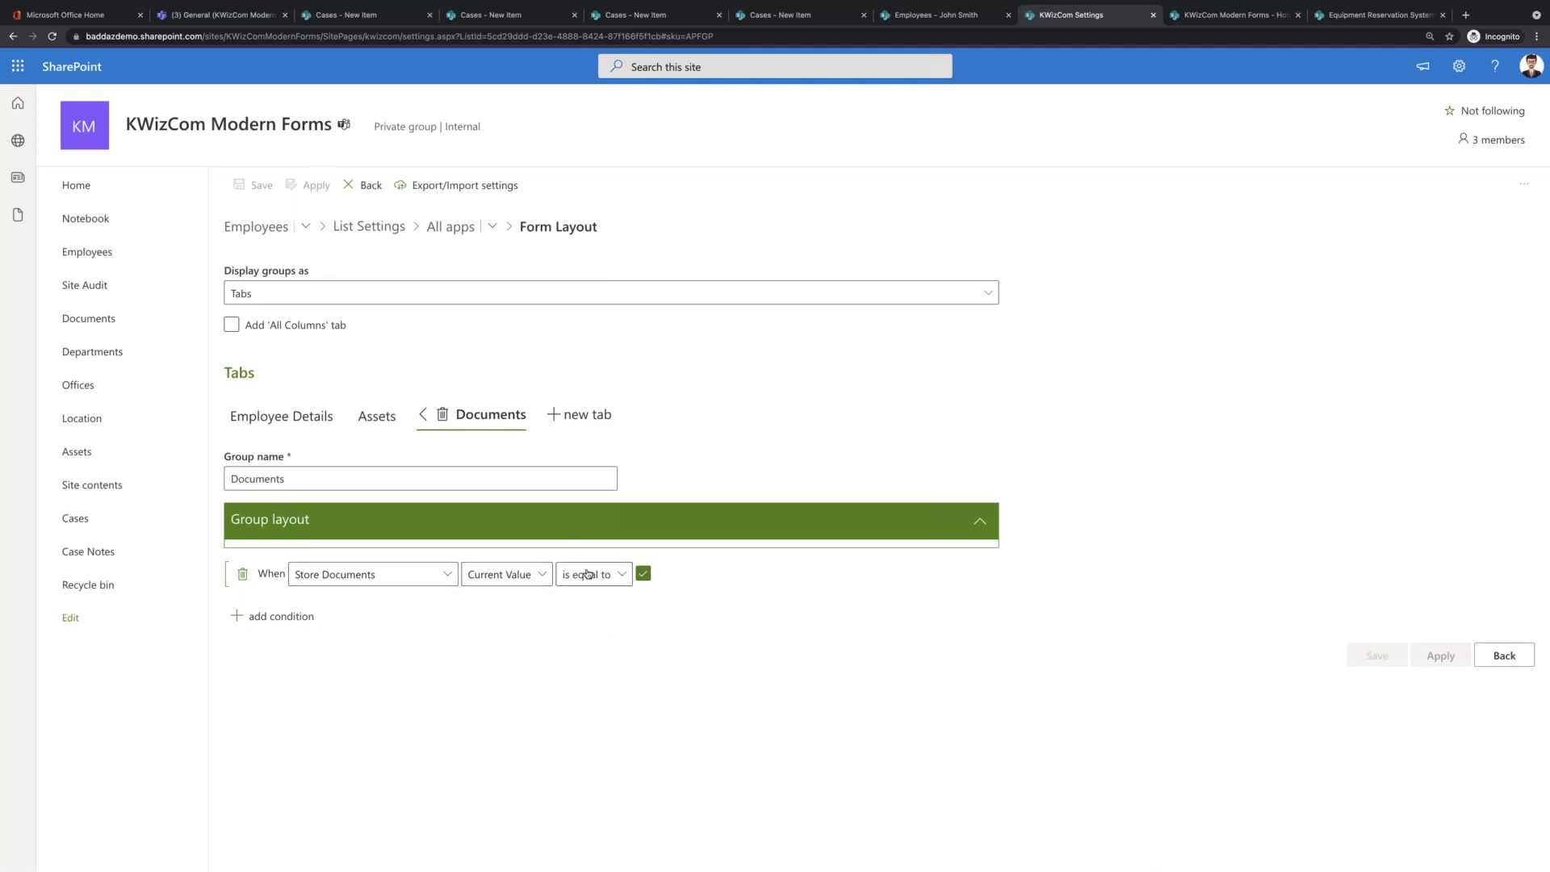
click(1499, 656)
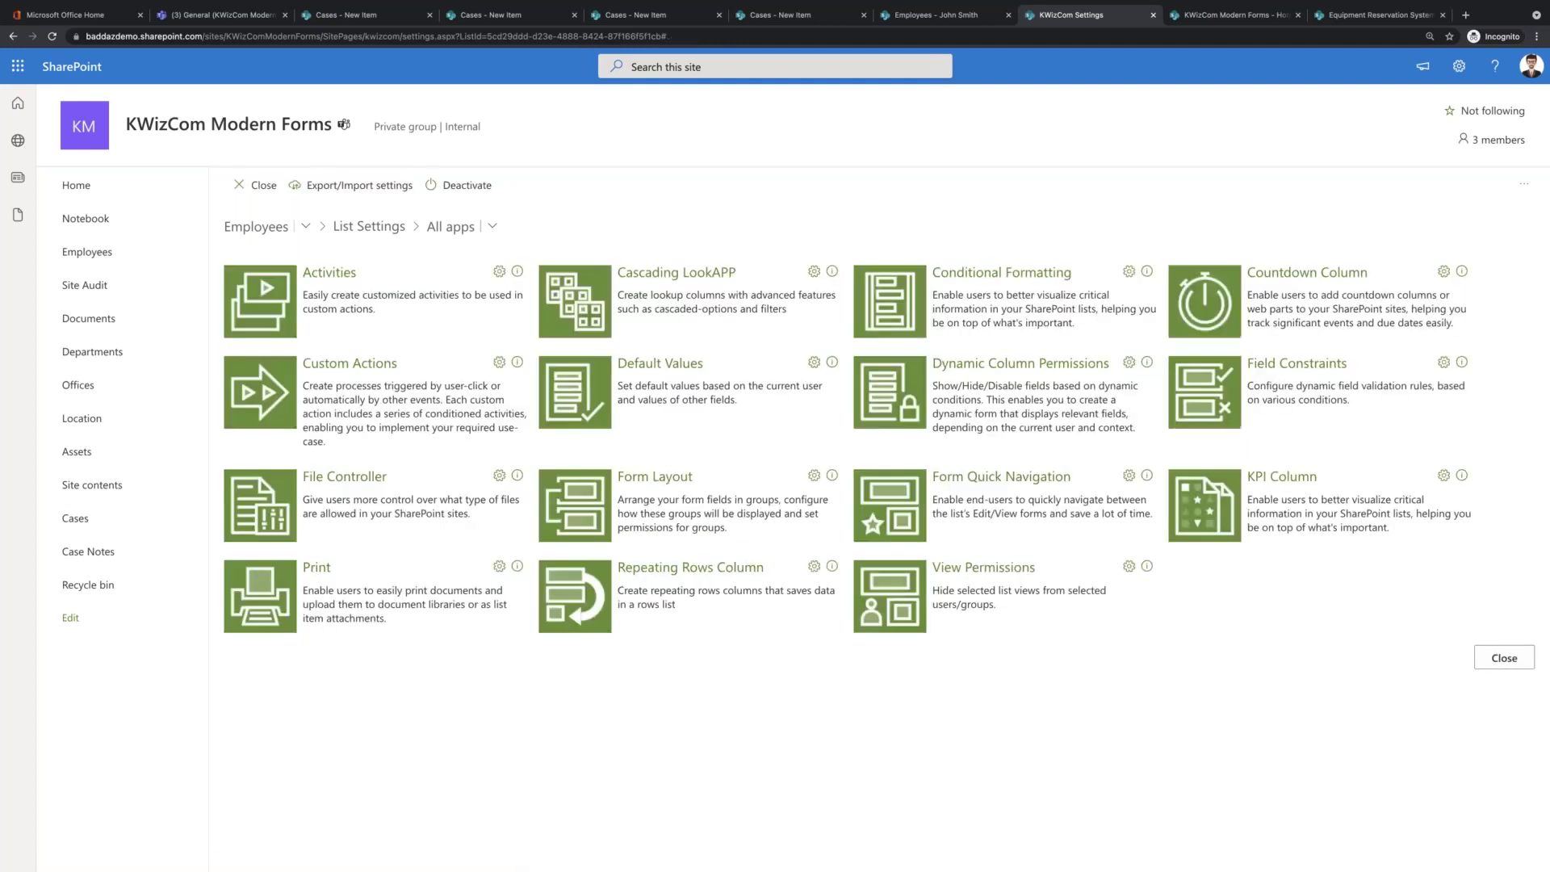
- Return to the Employees list, reopen the newly added employee for editing, and enable Store Documents
click(247, 233)
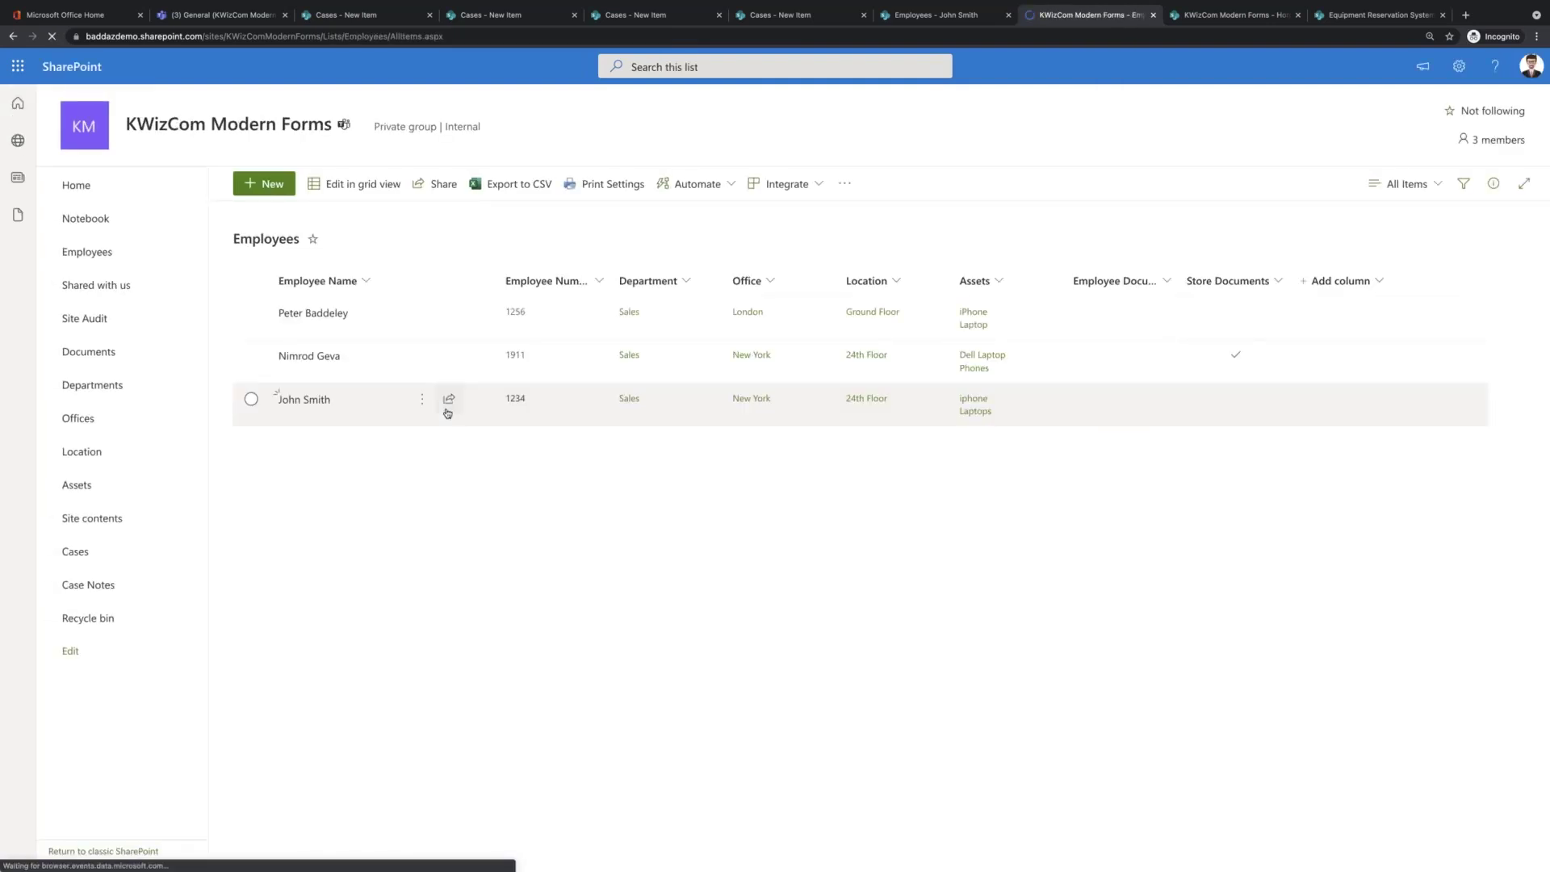
click(421, 399)
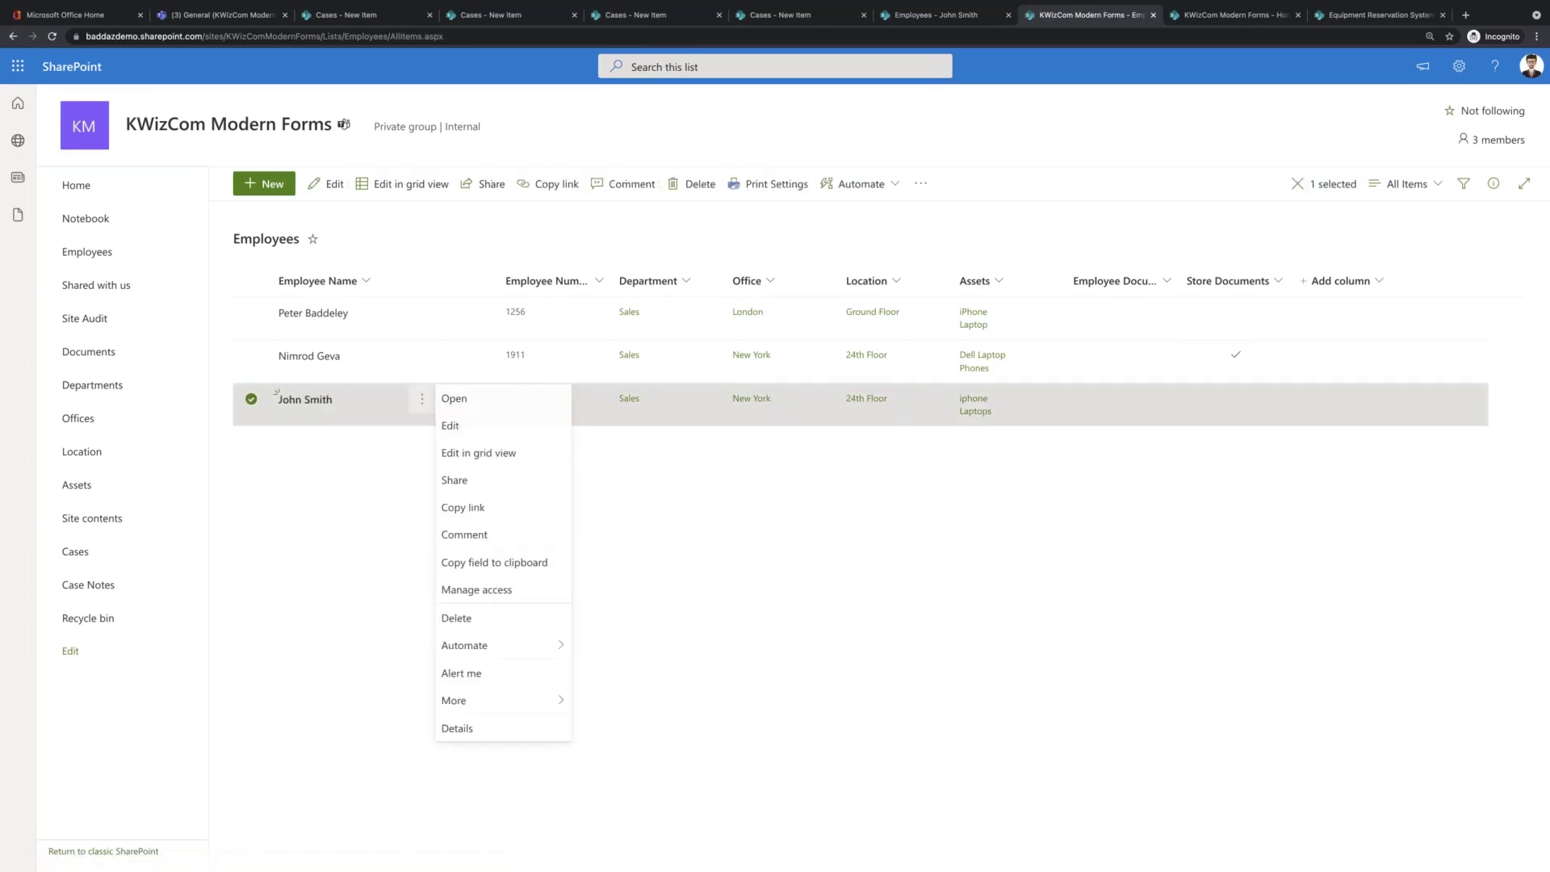
click(458, 426)
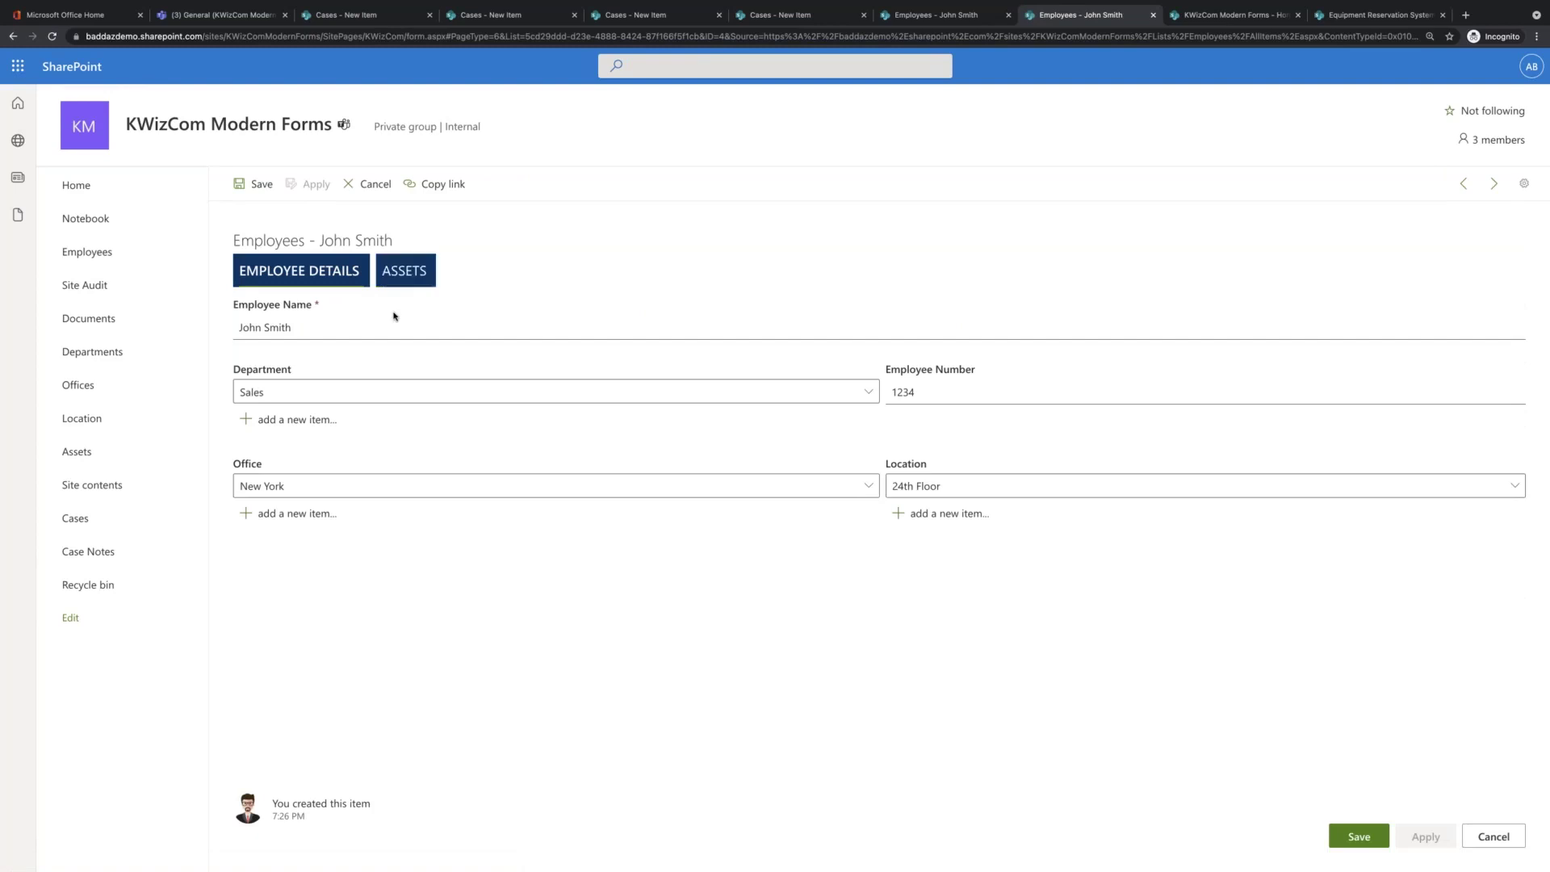
click(406, 269)
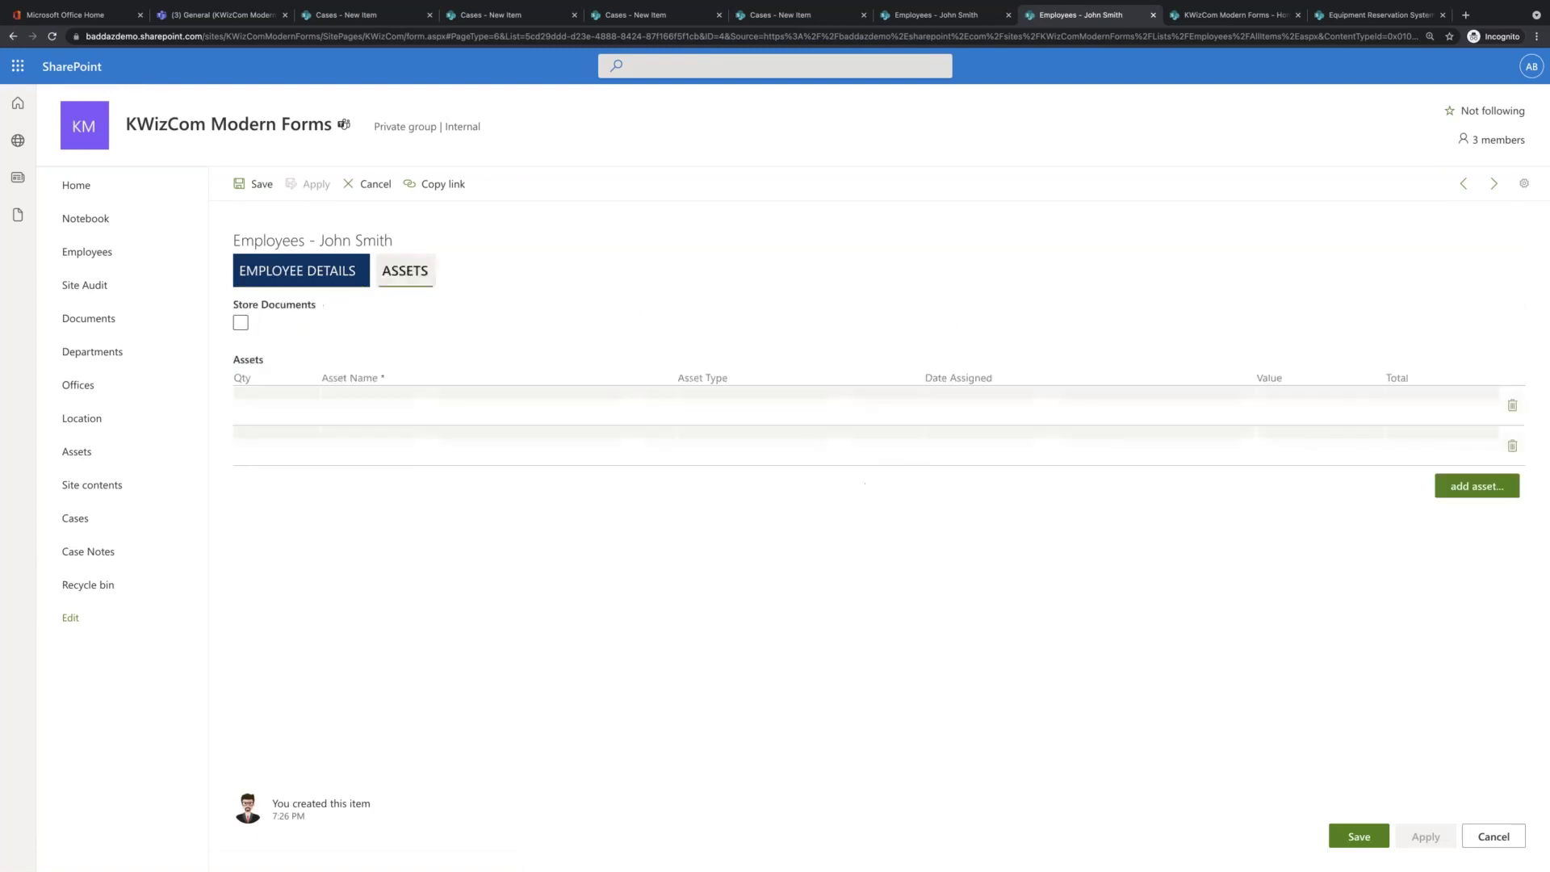
click(240, 324)
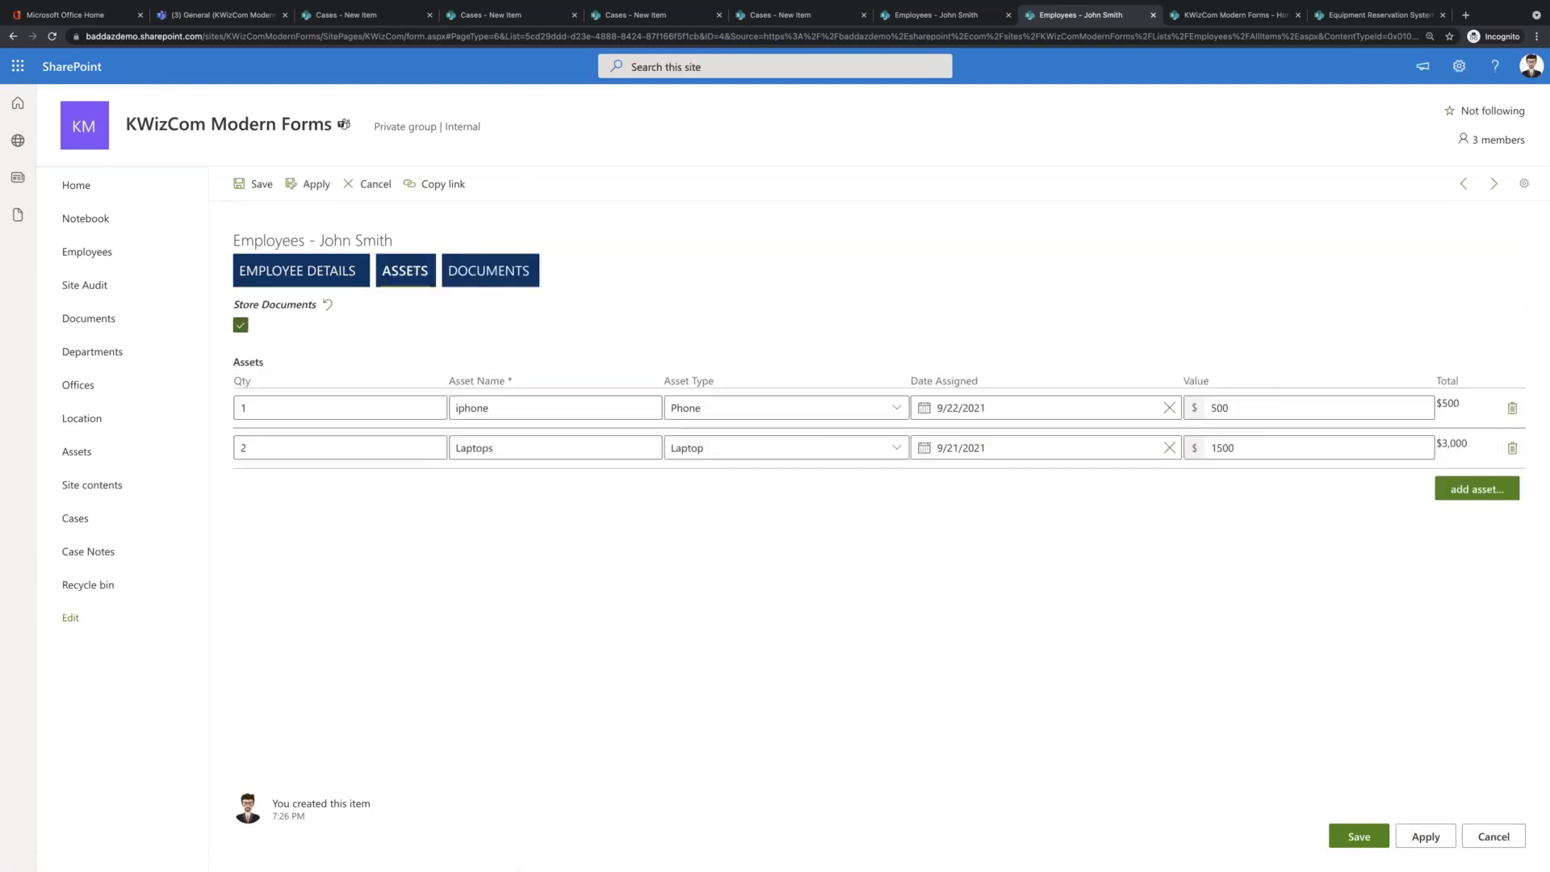
- Add an employee document row and upload 'KWizCom Webinar - 23-09-21 - Power Apps vs KWizCom Forms.pptx' from Downloads
click(504, 277)
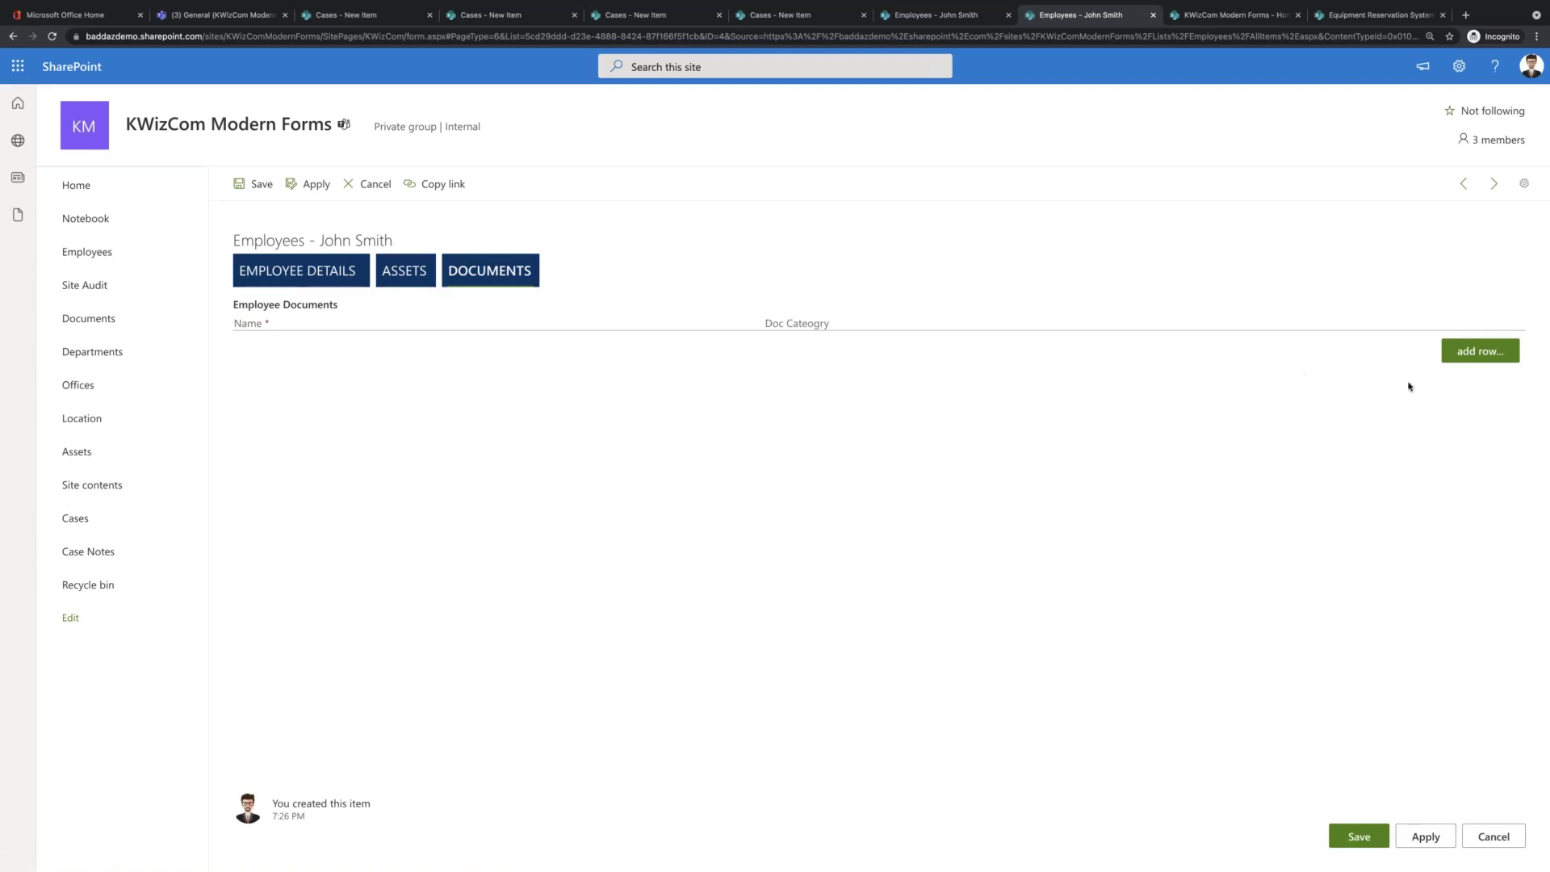
click(1480, 359)
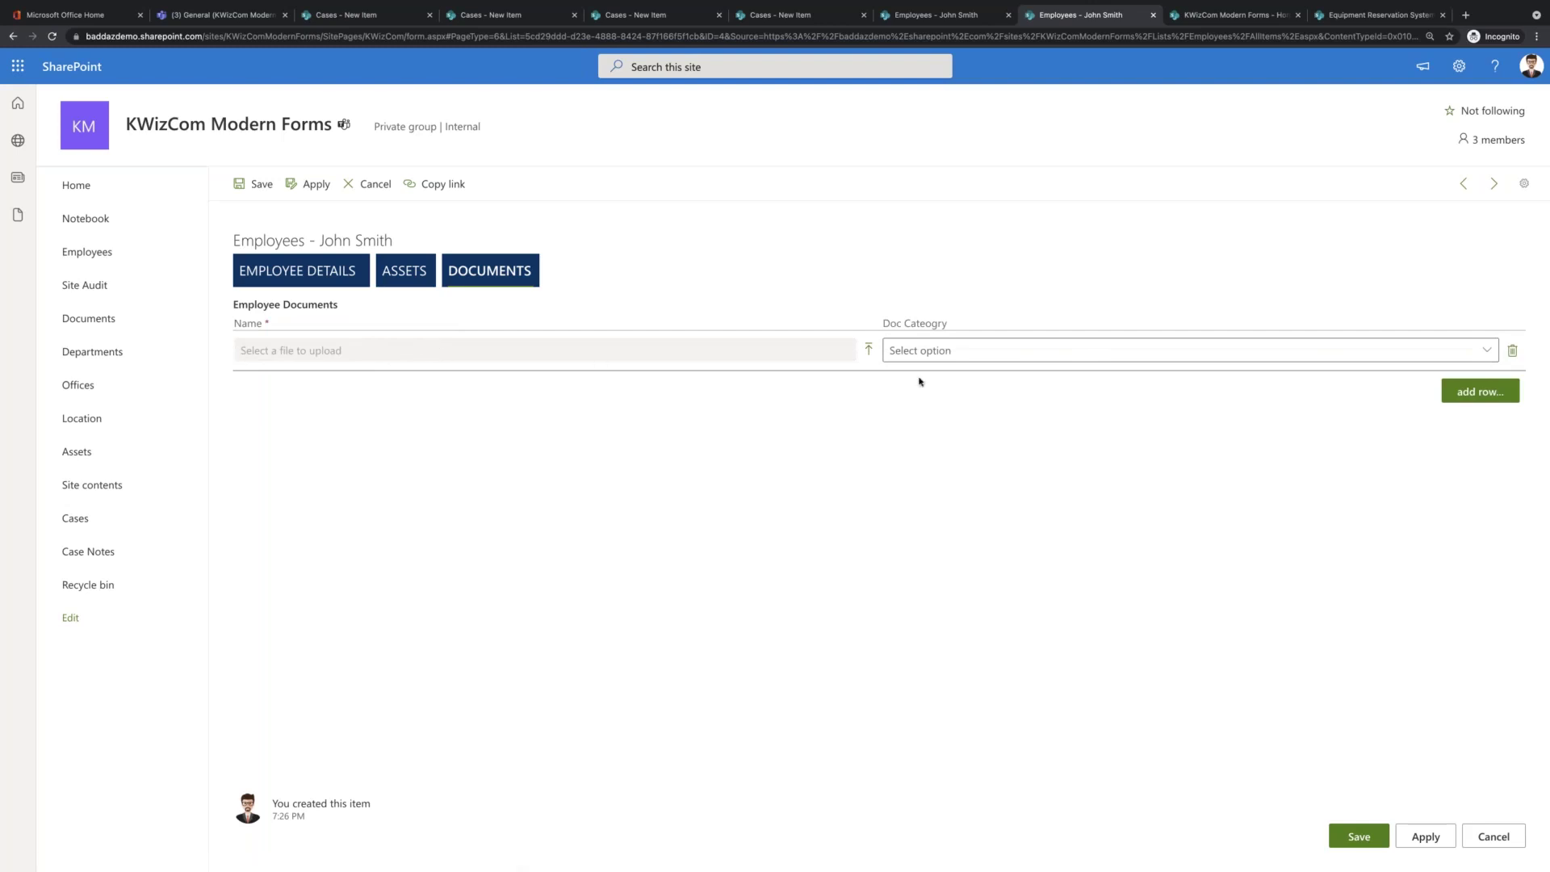
click(936, 353)
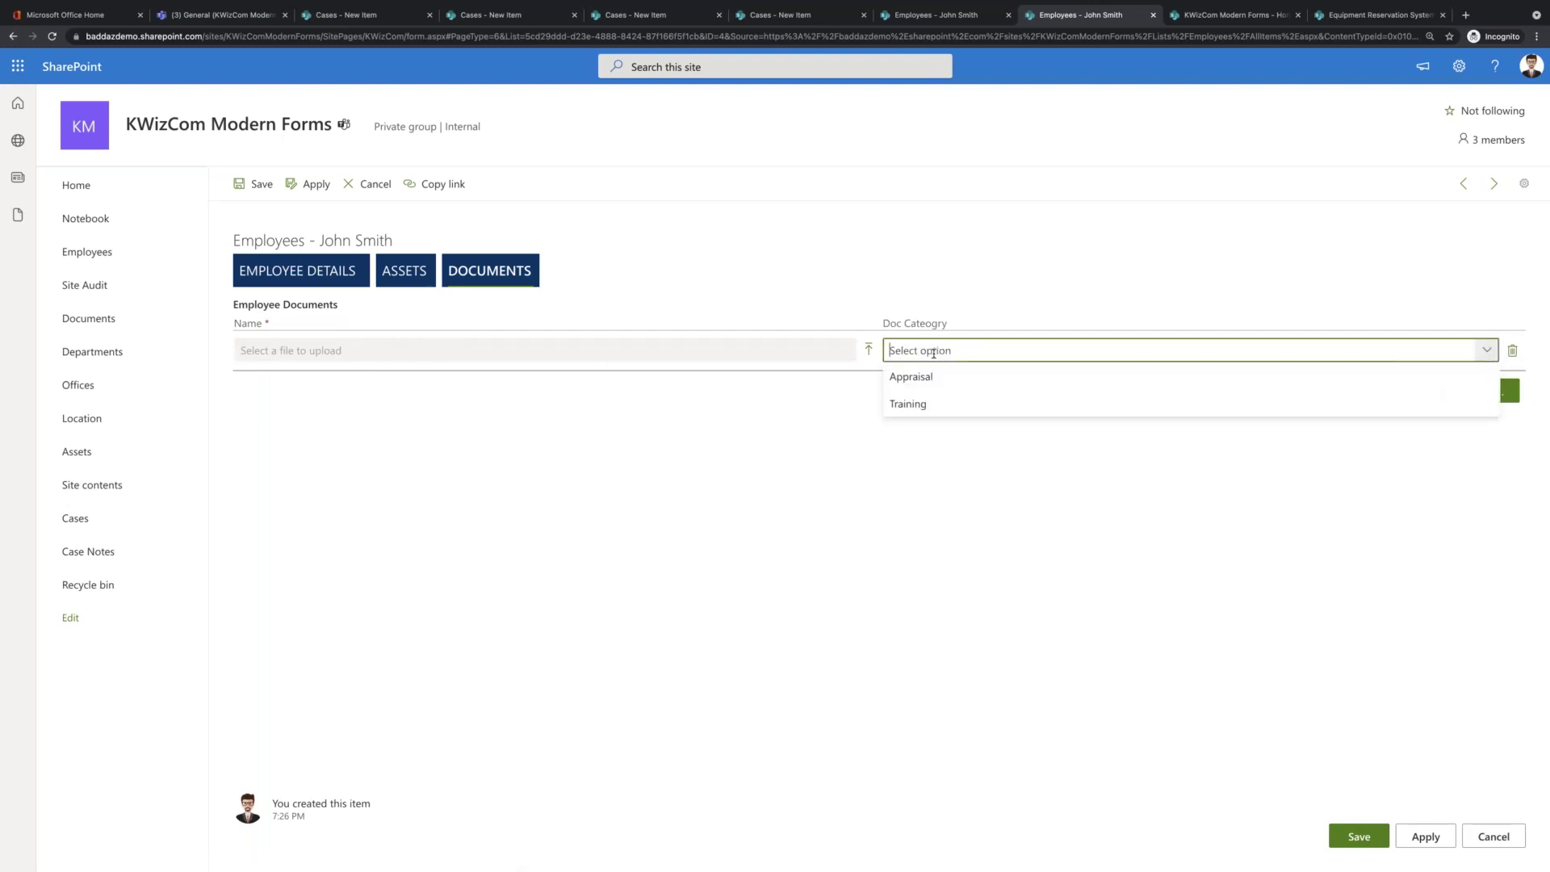
click(871, 353)
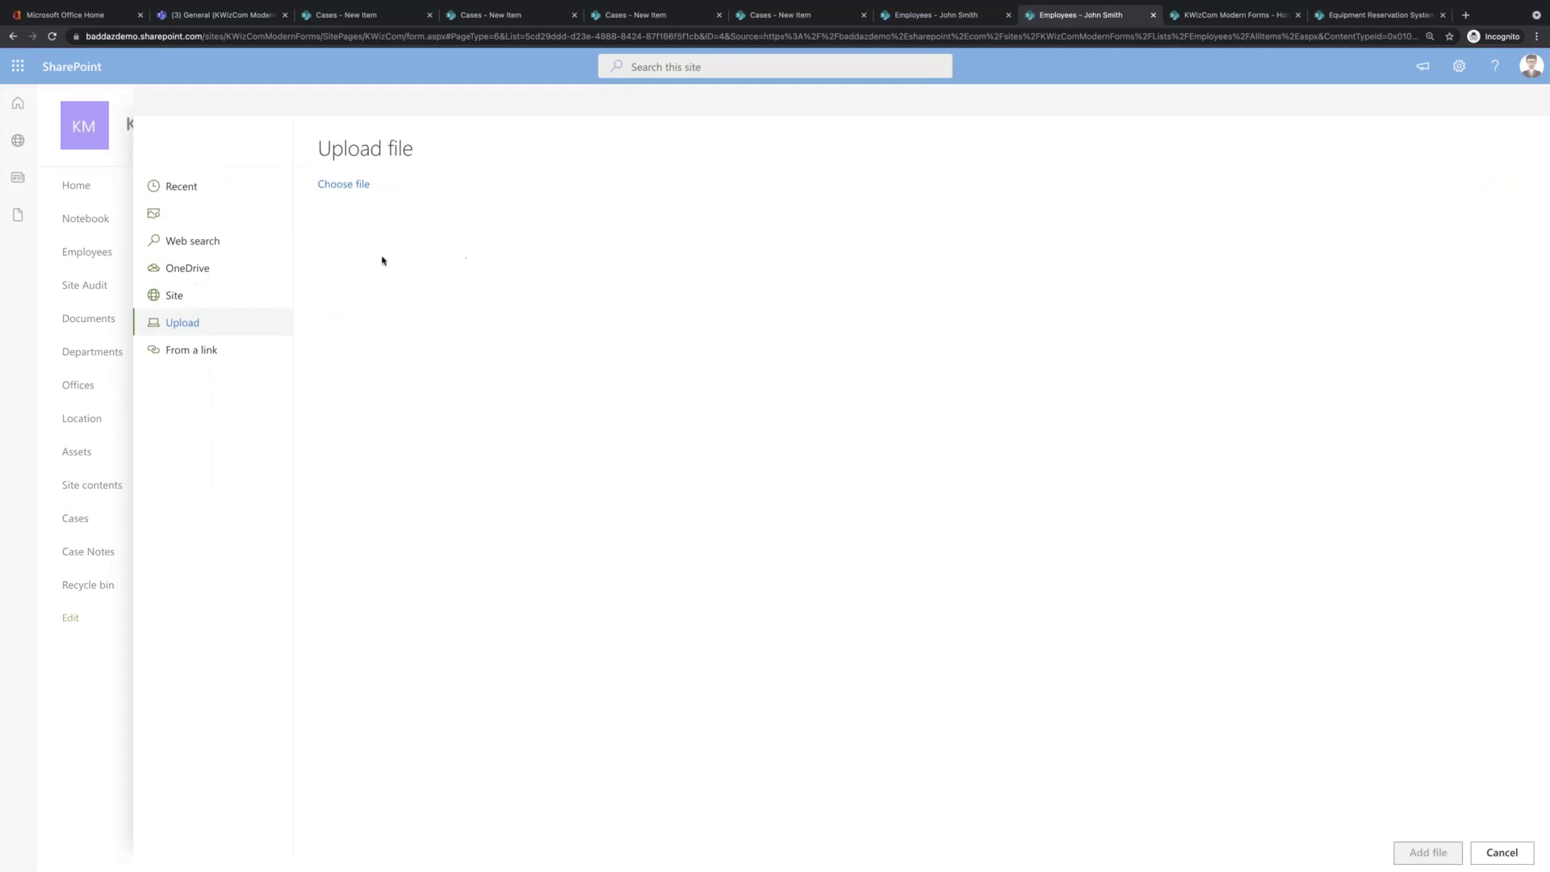
click(356, 187)
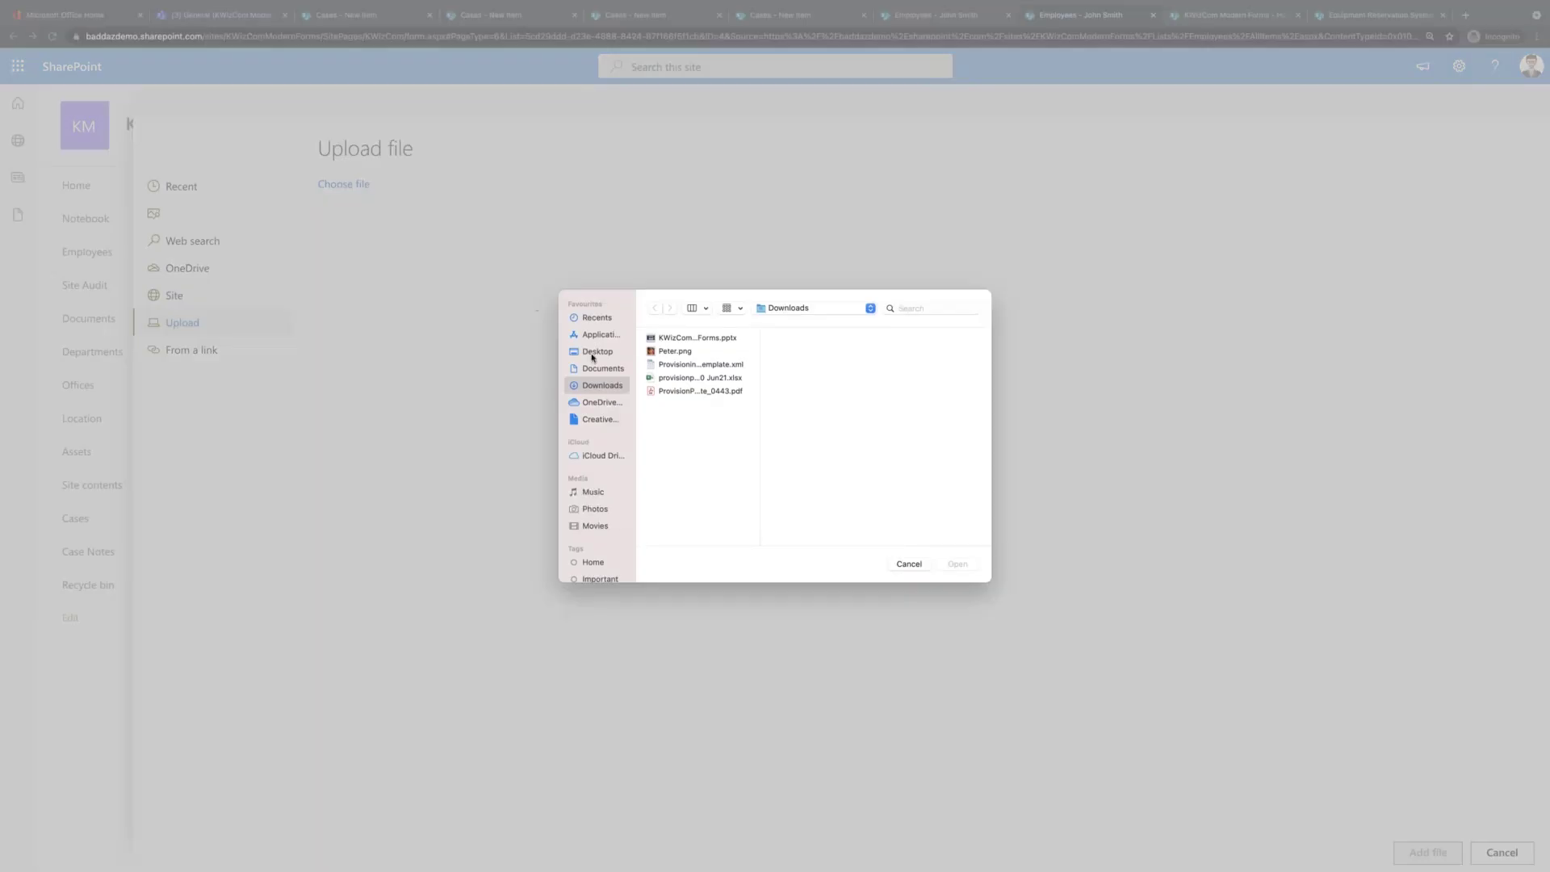
double_click(692, 339)
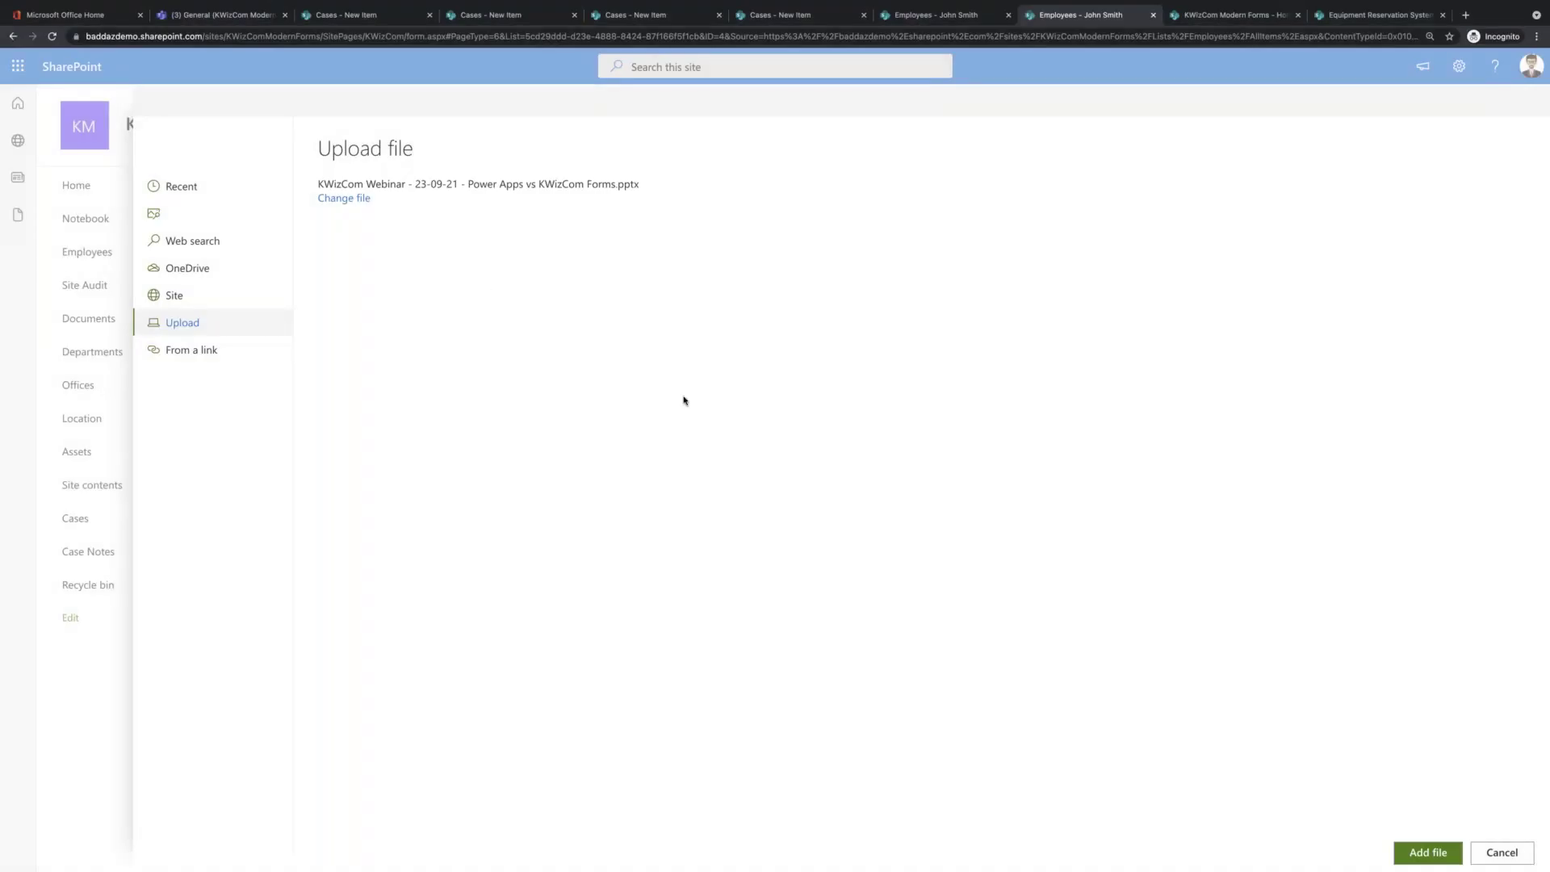
click(1435, 854)
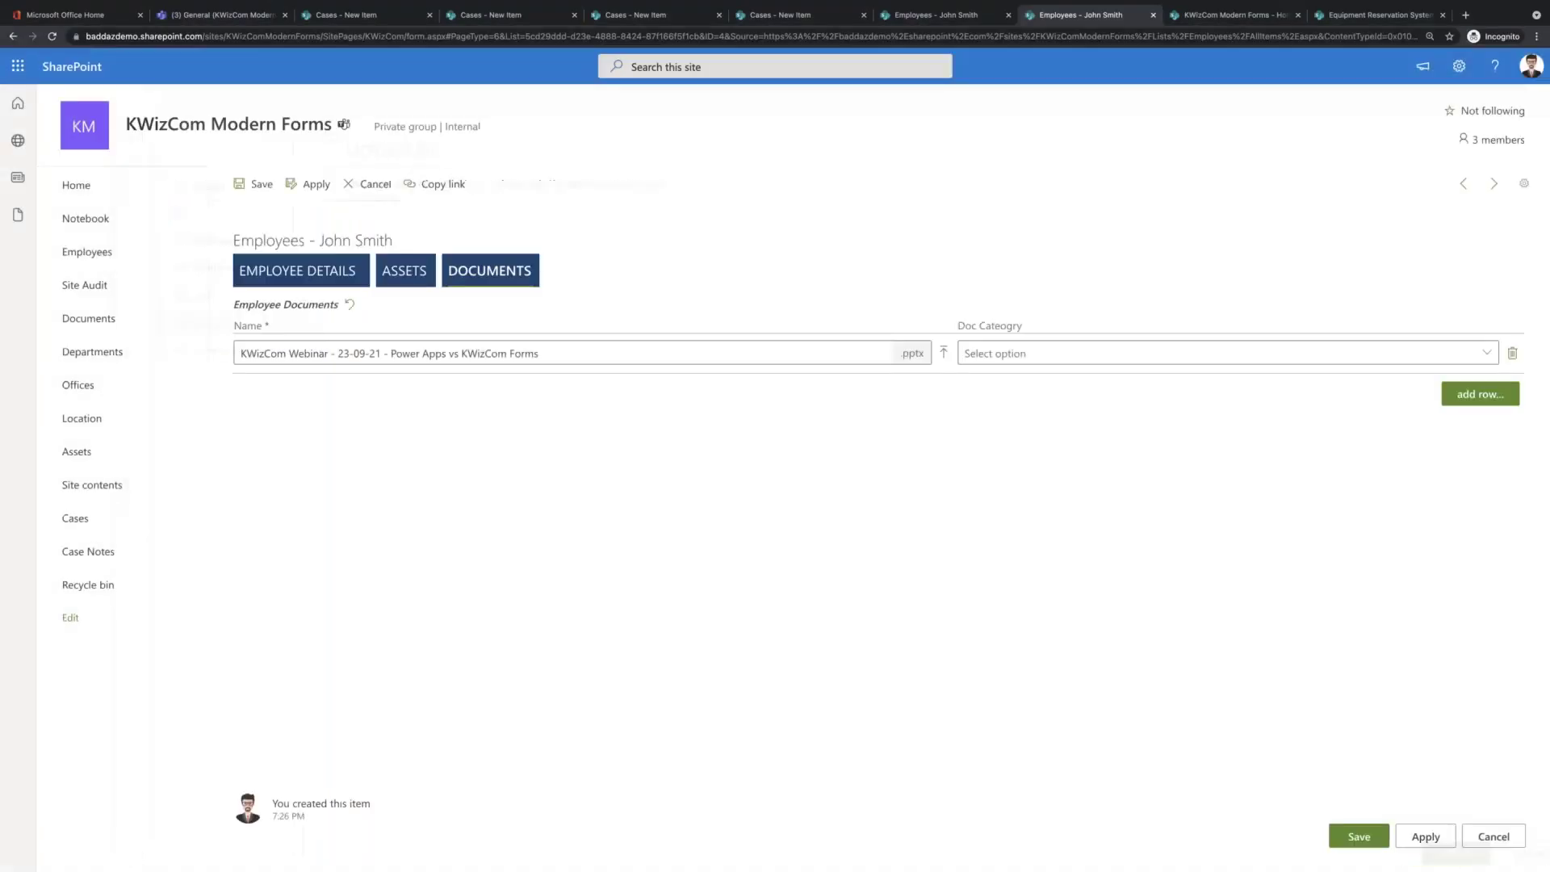
- Set the uploaded document's category to Appraisal, and try adding another document row before deleting it
click(1041, 353)
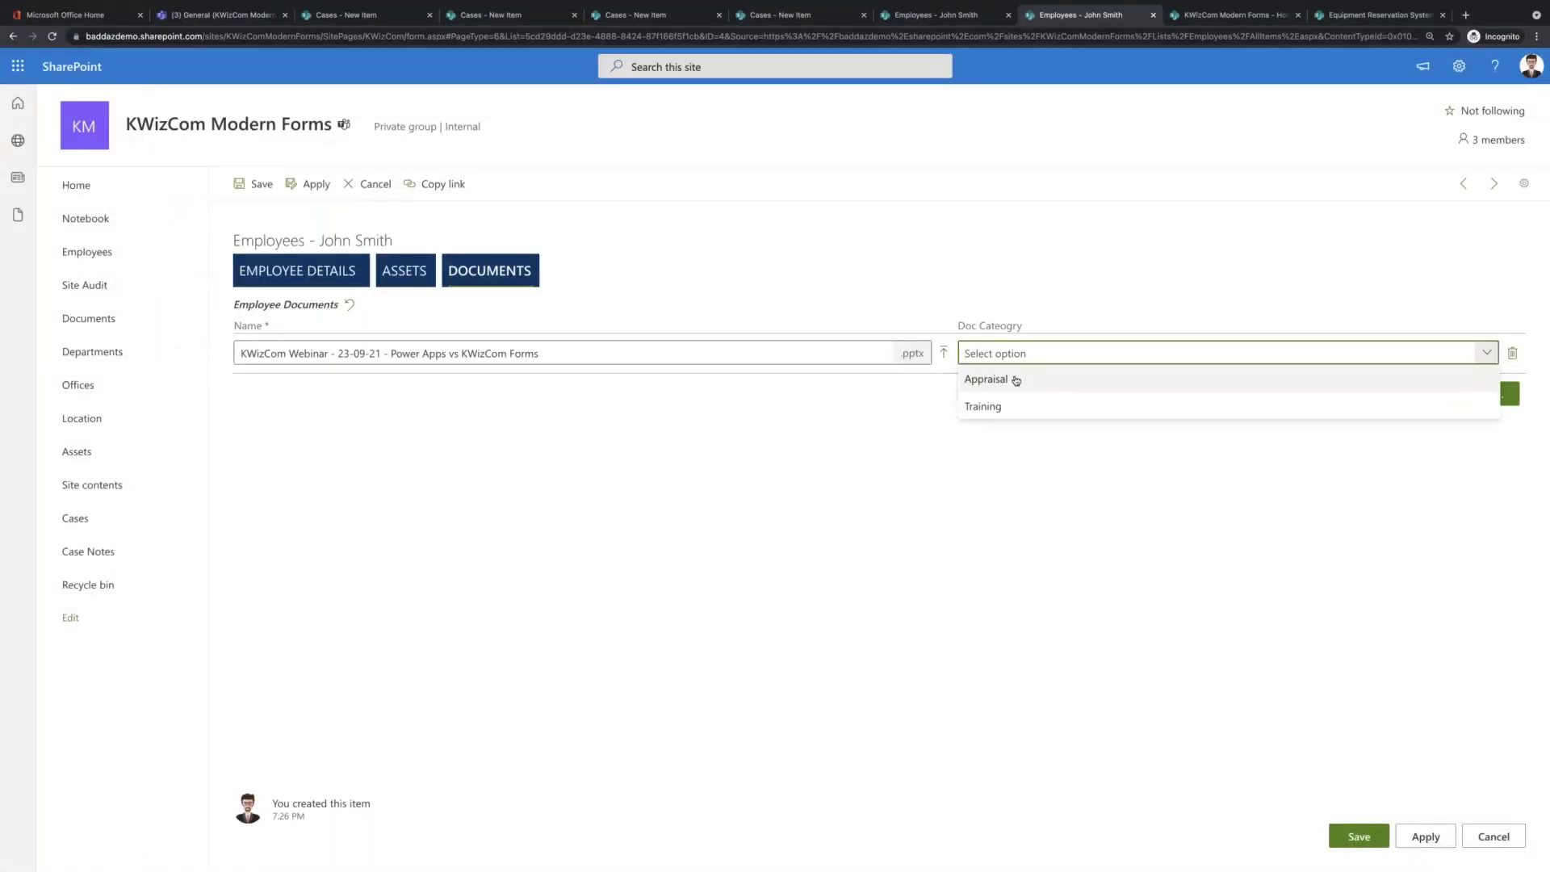
click(1022, 378)
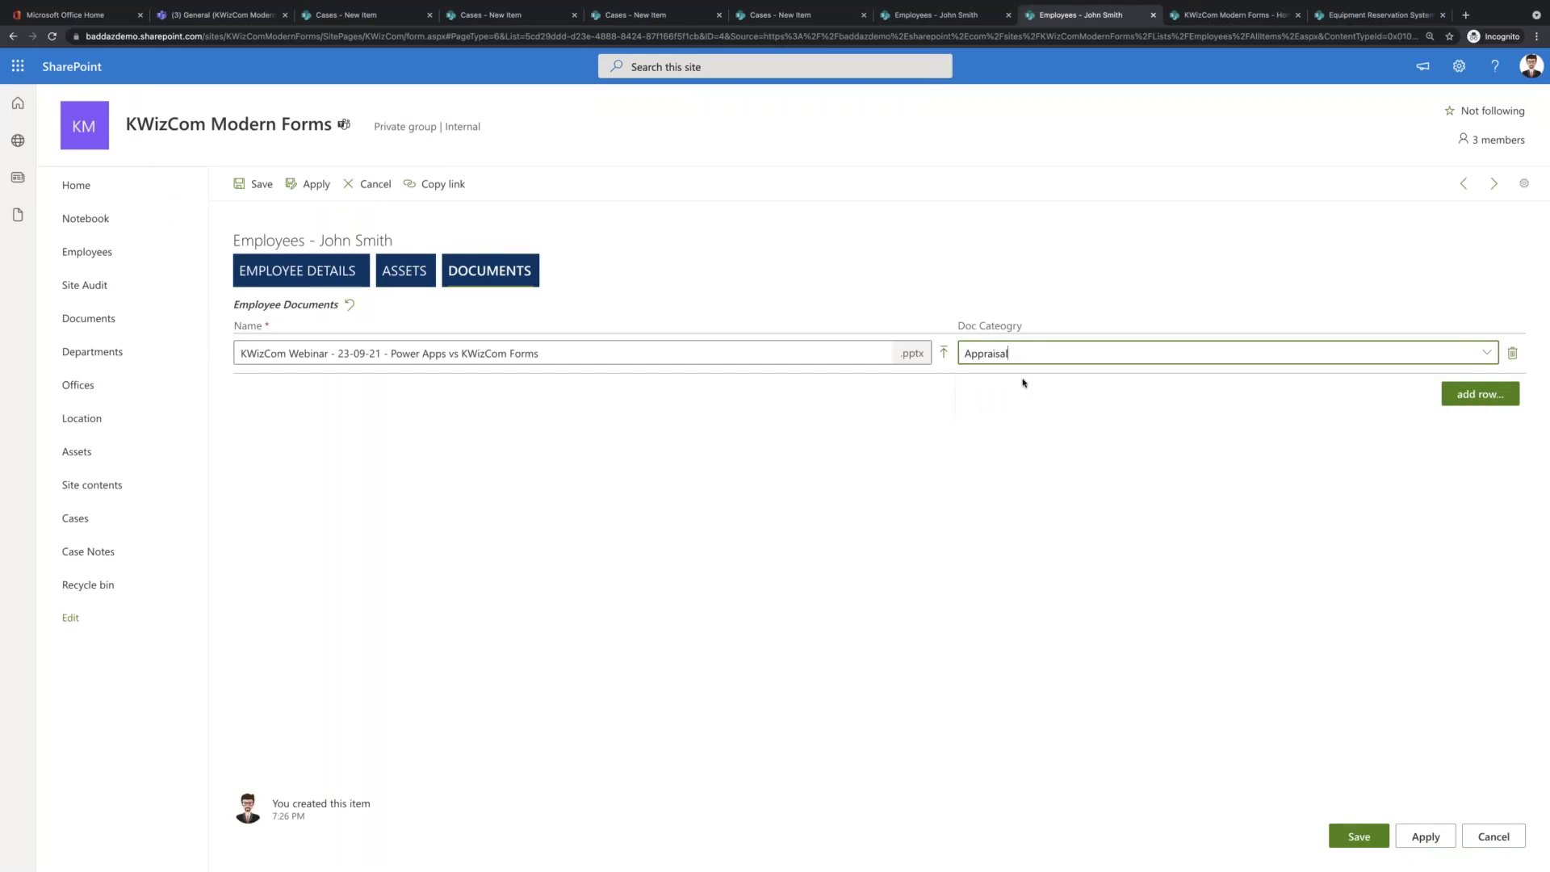
click(1481, 396)
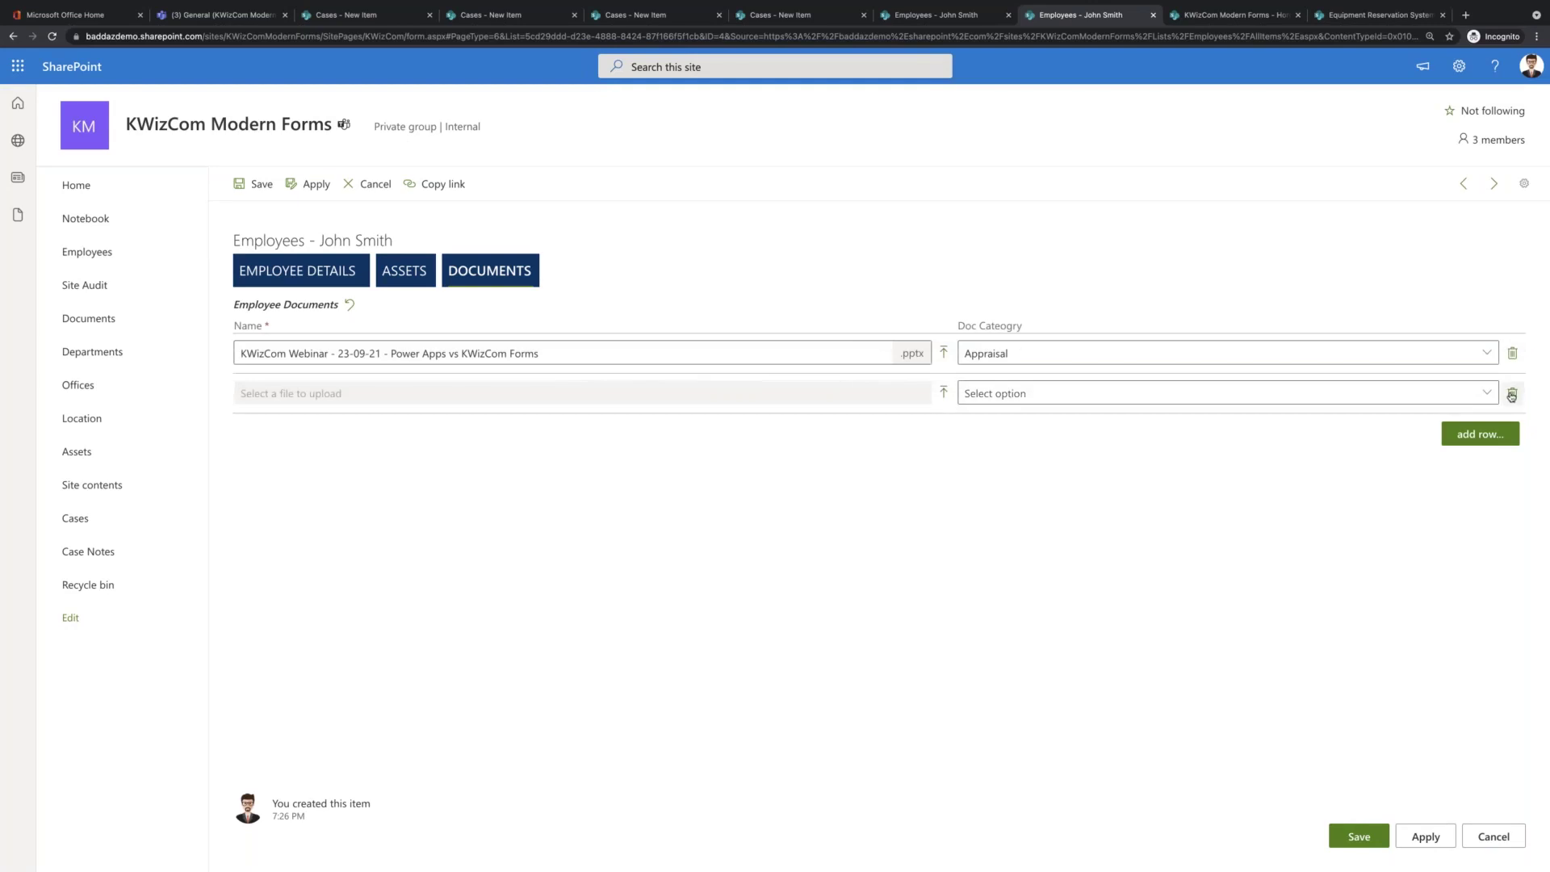
click(1512, 394)
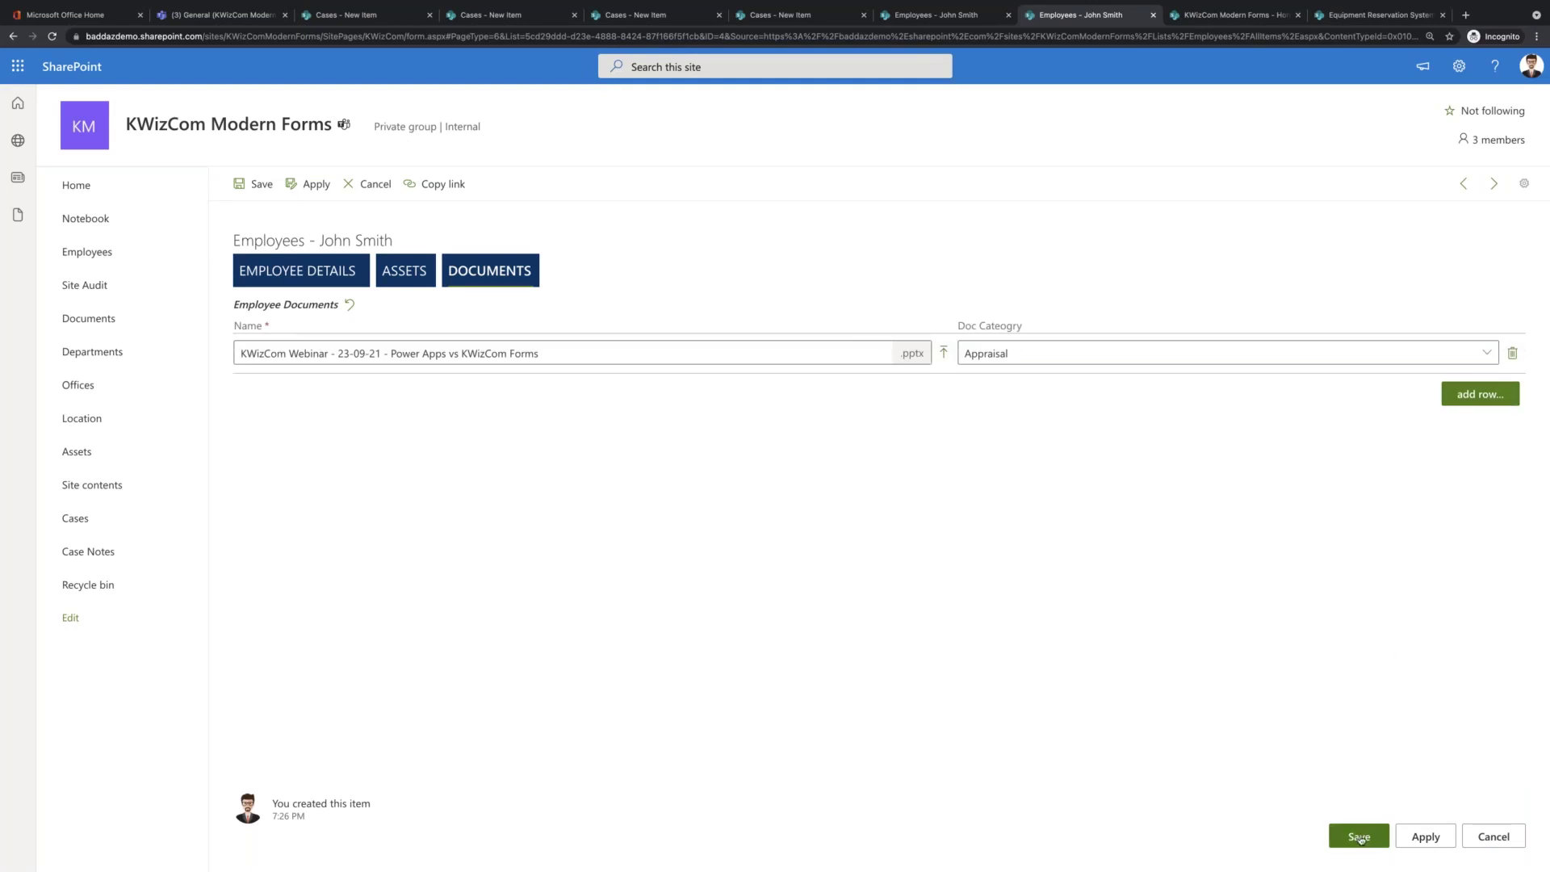
- Save the employee record with its document and reopen the record for editing
click(1358, 836)
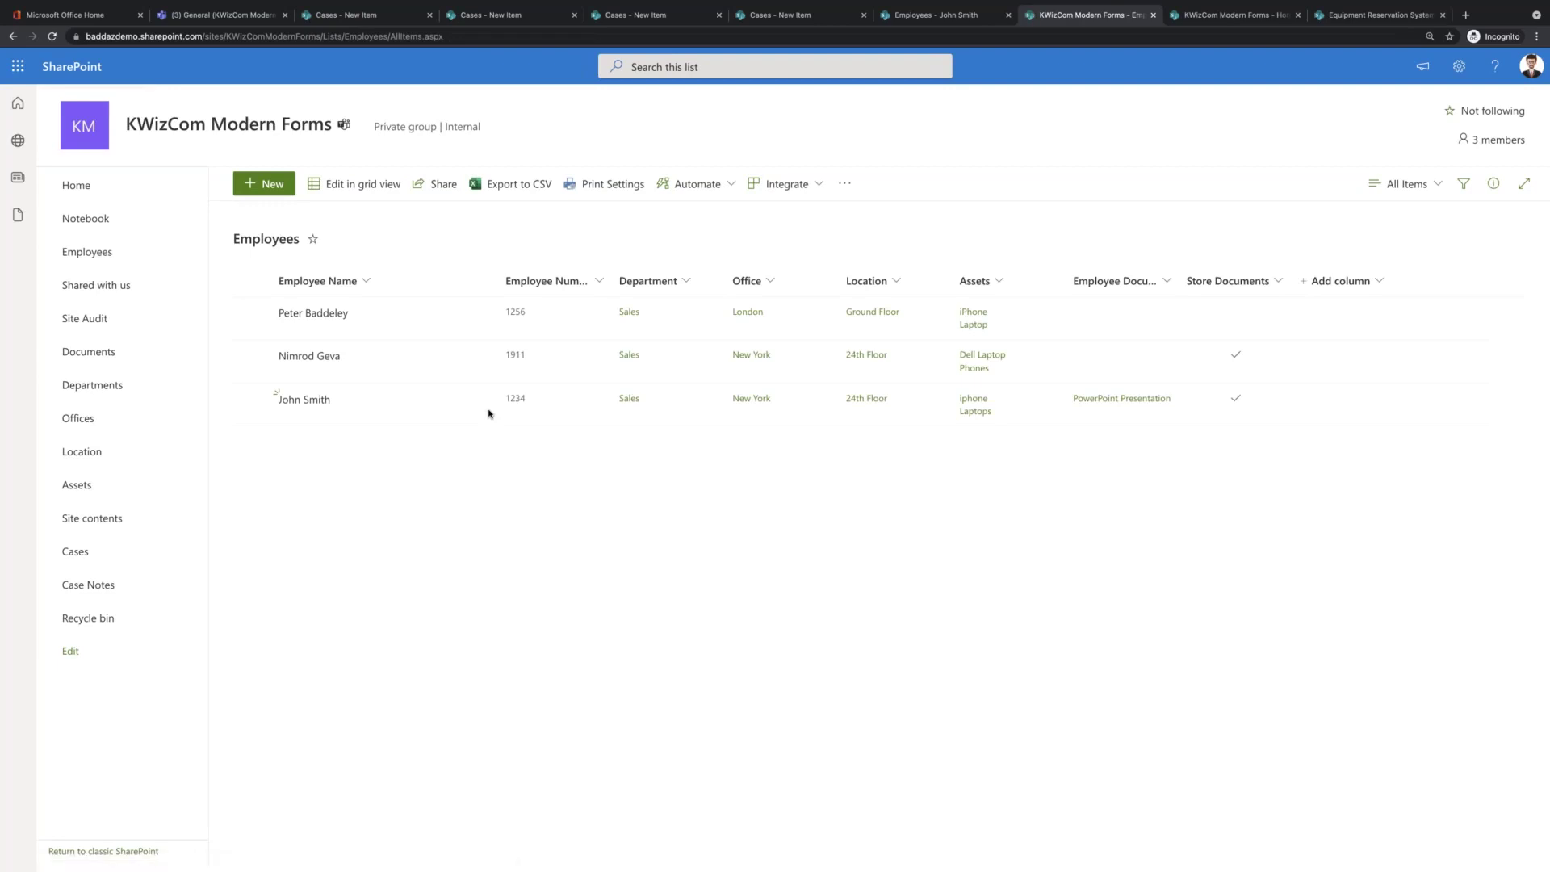
click(421, 398)
click(452, 425)
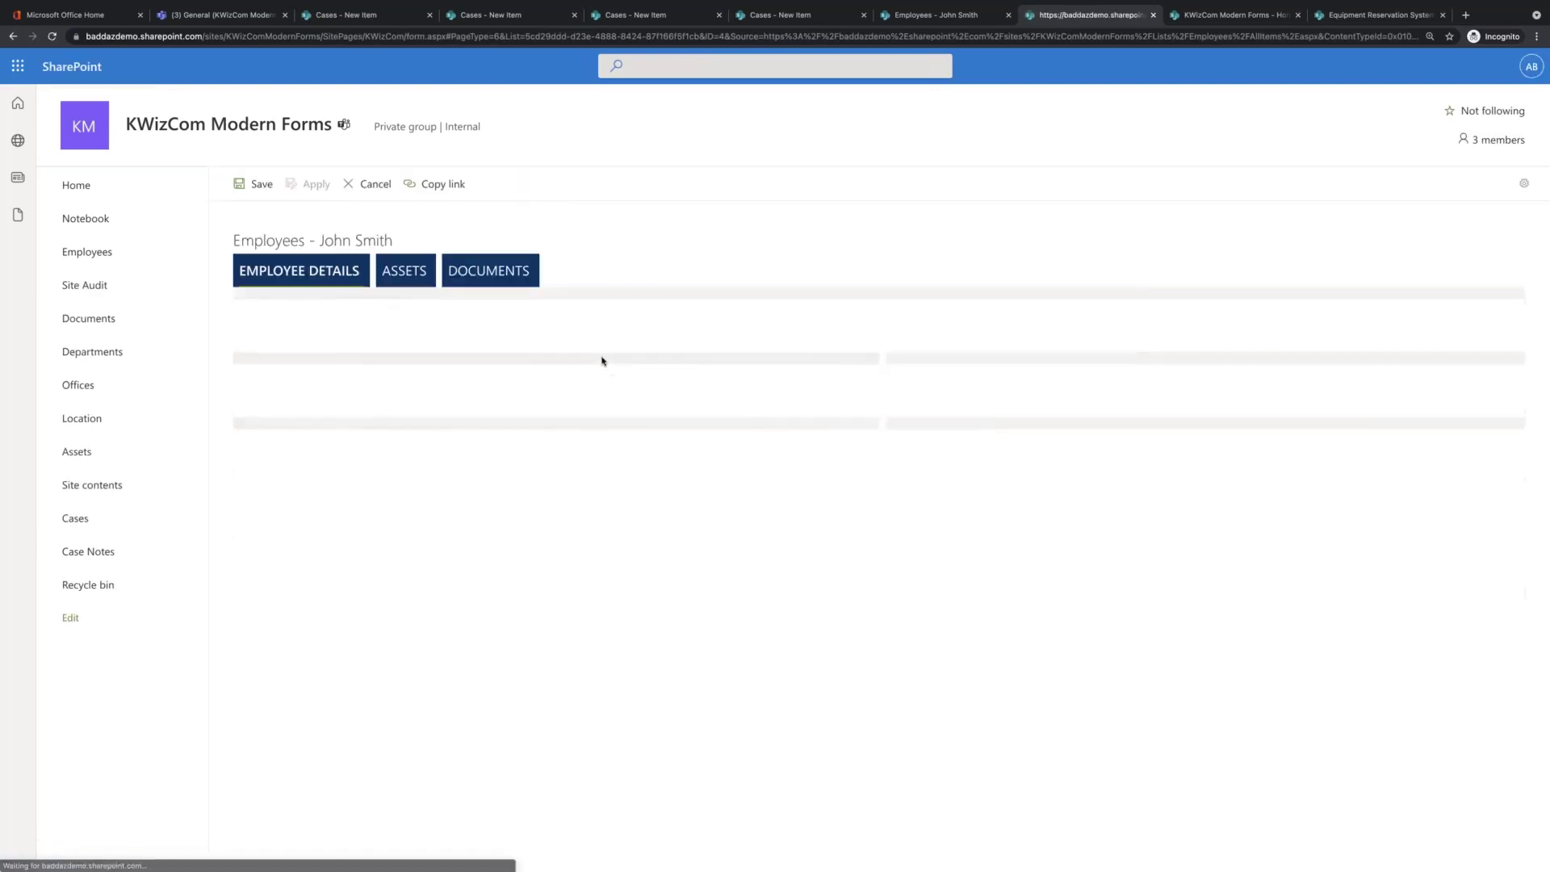
- Check the employee's stored documents on the form and inspect the employee4 folder in the Documents library
click(503, 283)
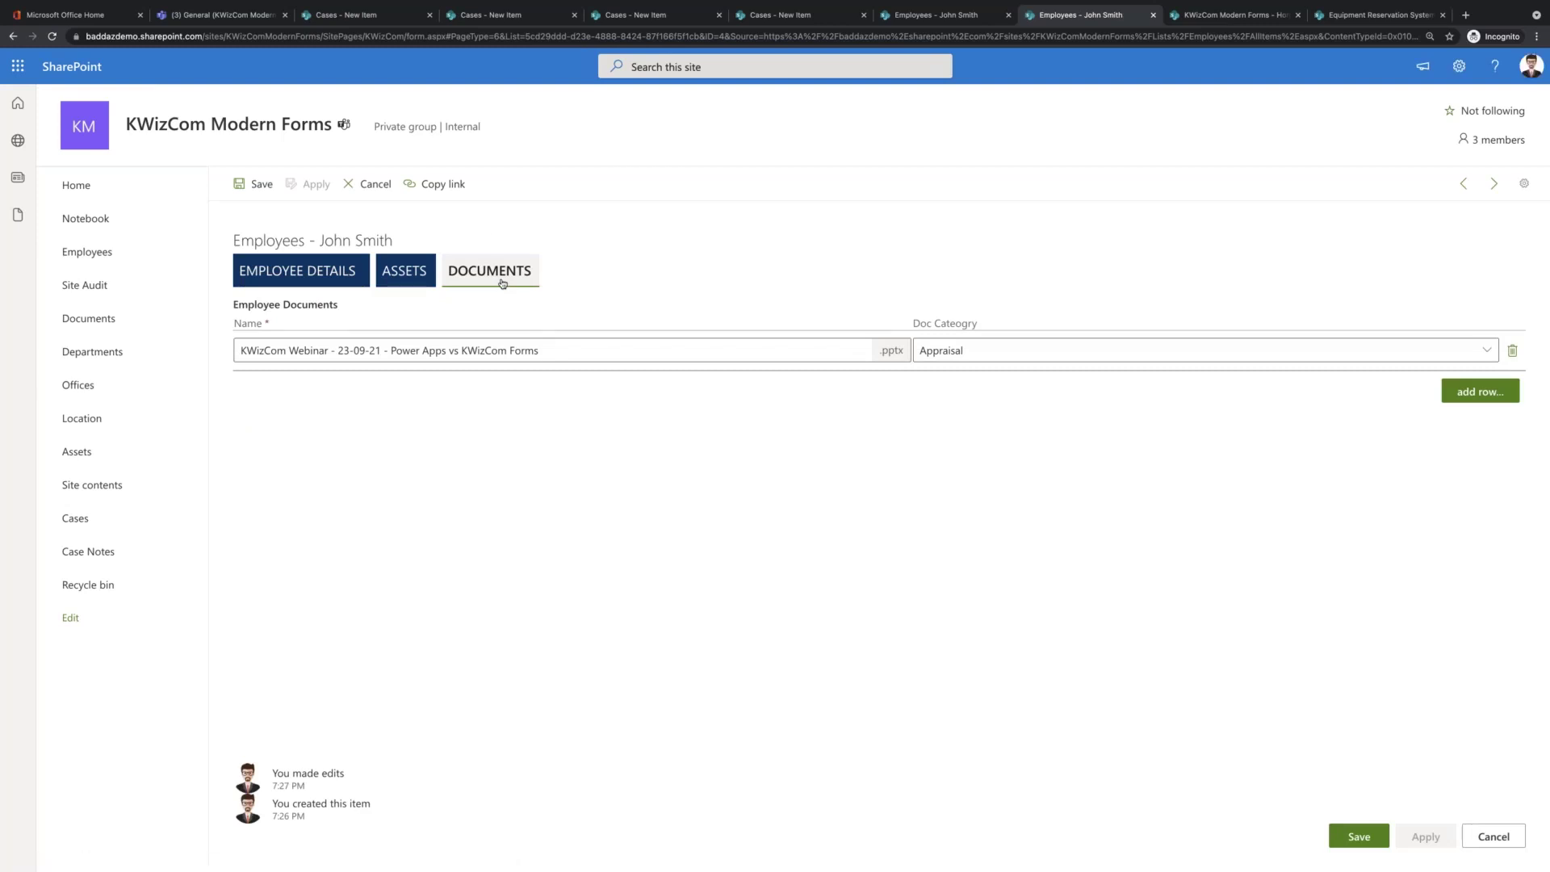
click(101, 319)
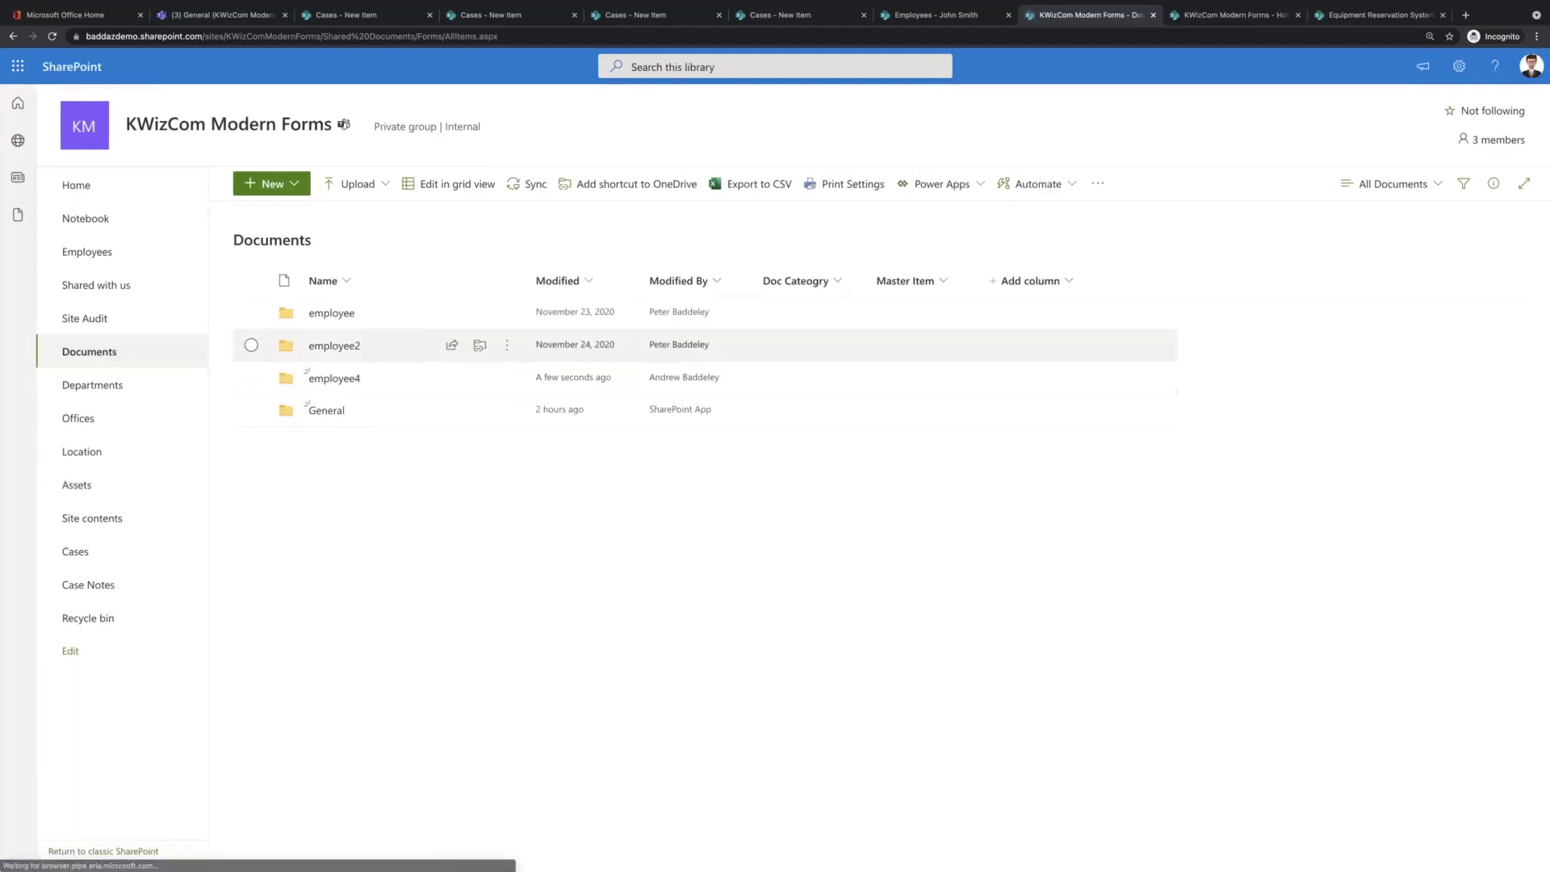
click(334, 379)
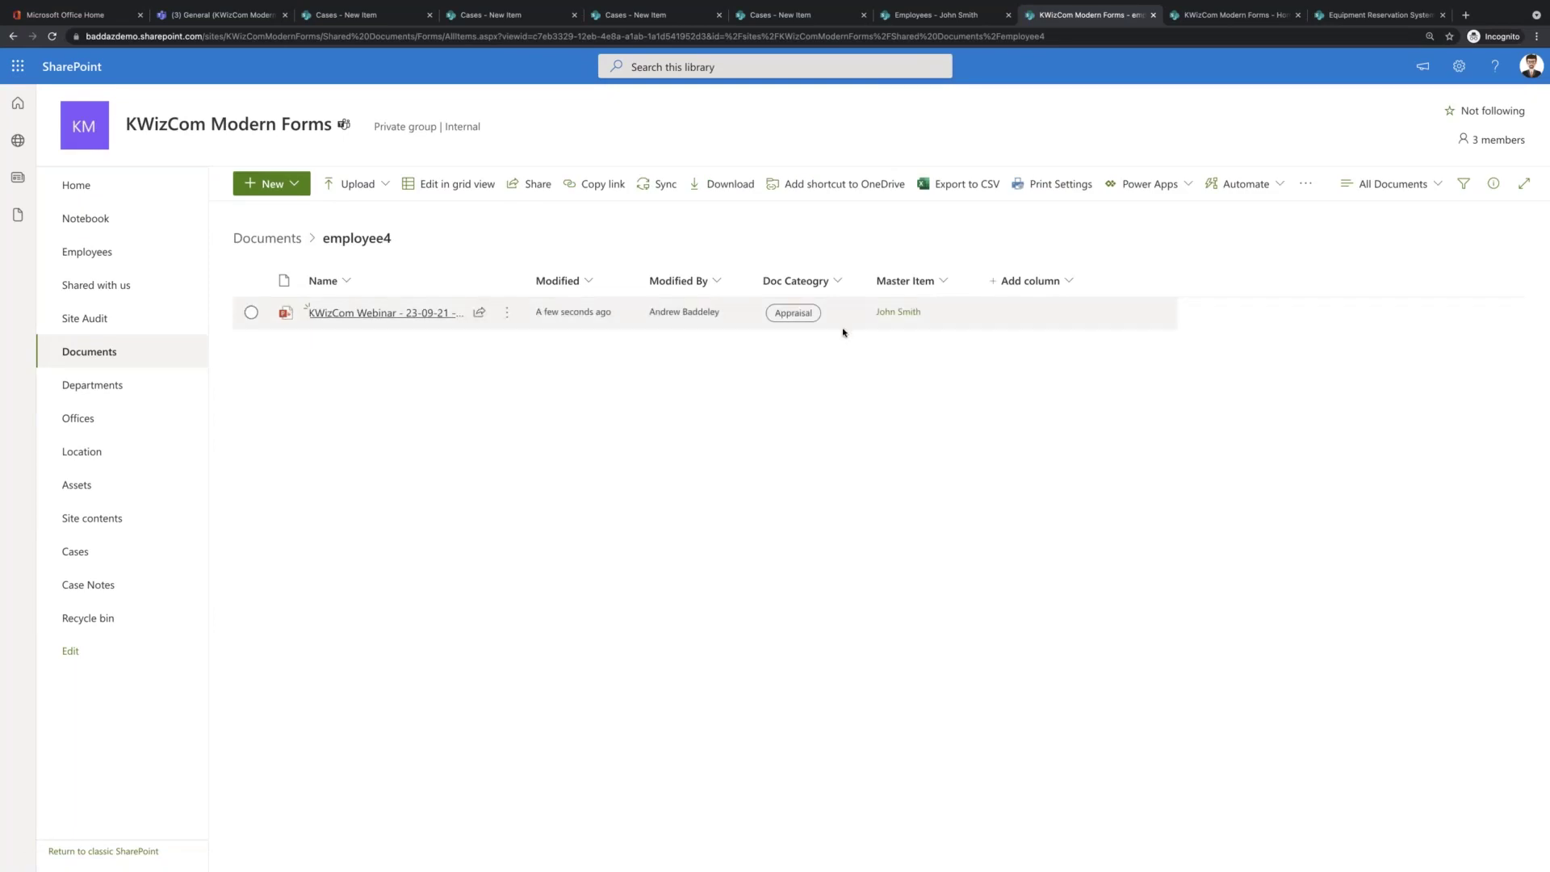
- Start a new Site Audit item titled 'Audit of New York Office' for the New York office and advance to the Assessment stage
click(136, 197)
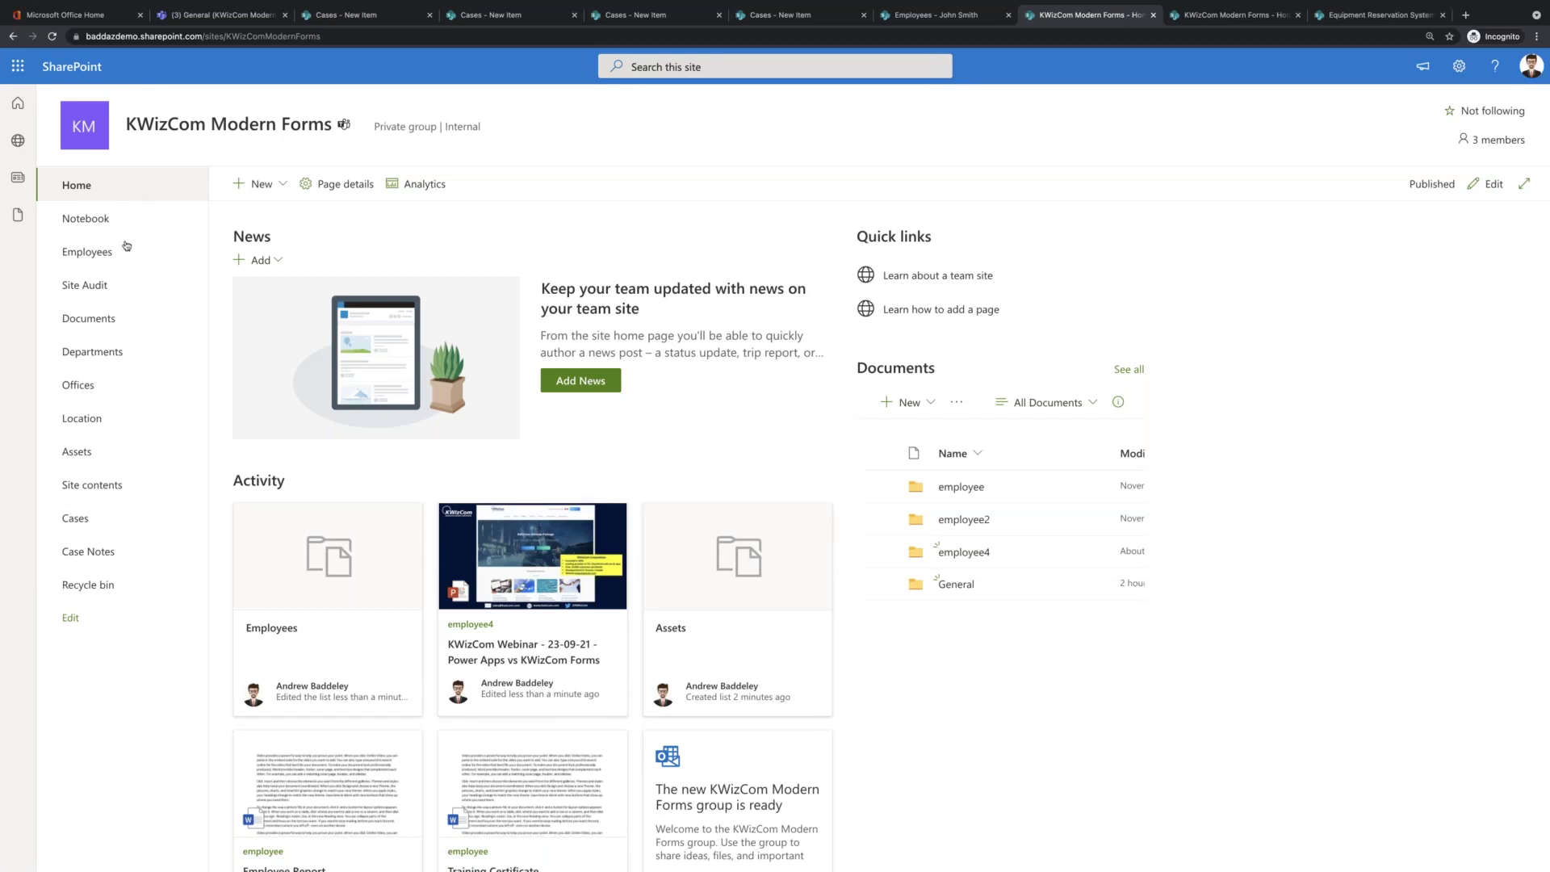
click(129, 284)
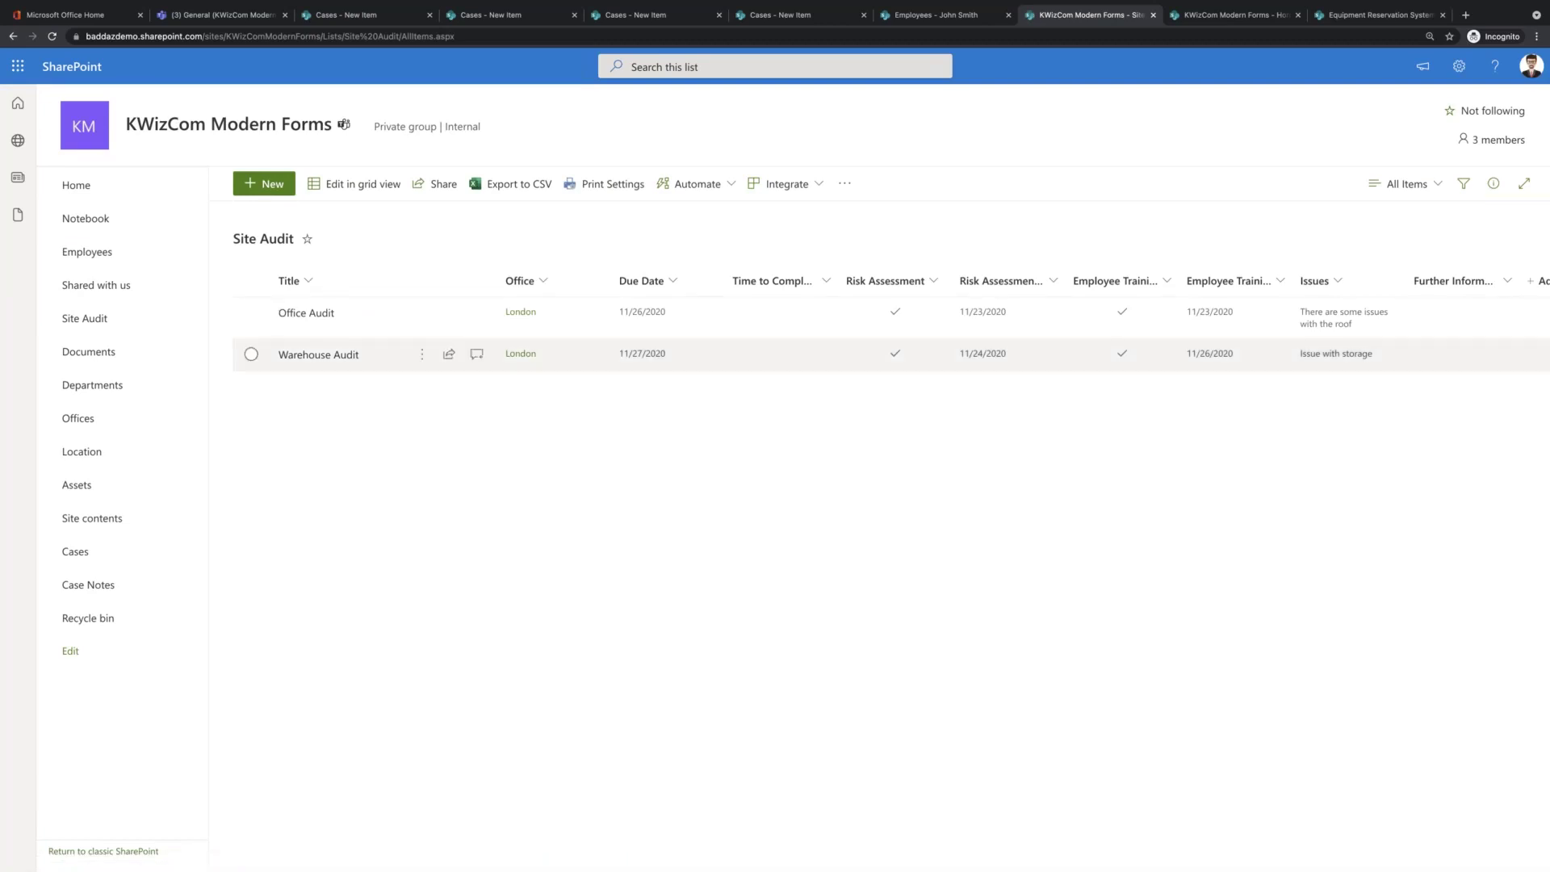
click(286, 185)
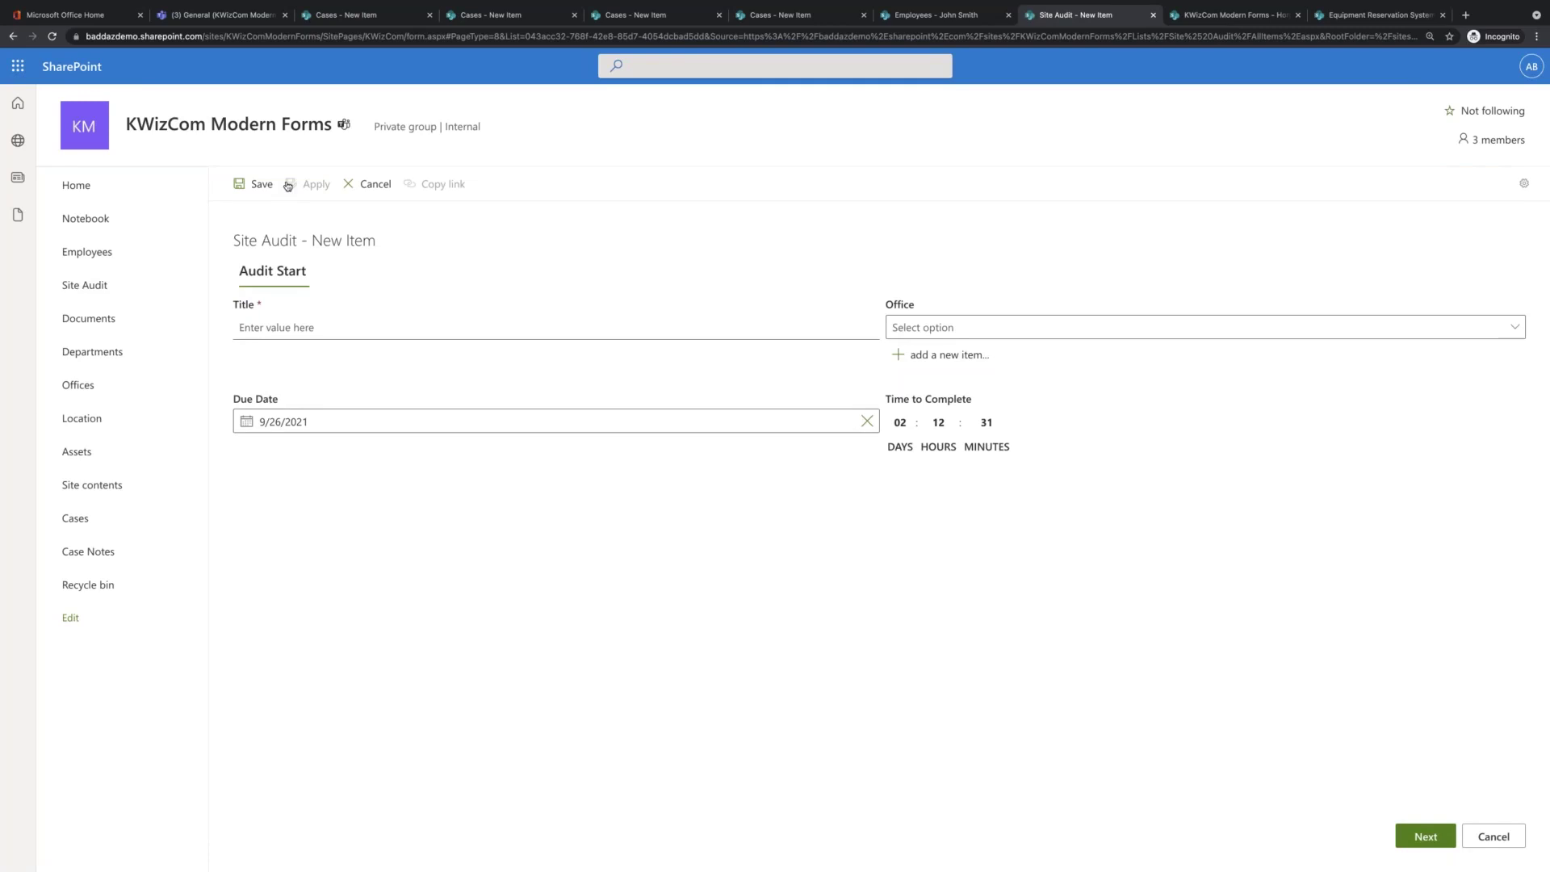
click(294, 323)
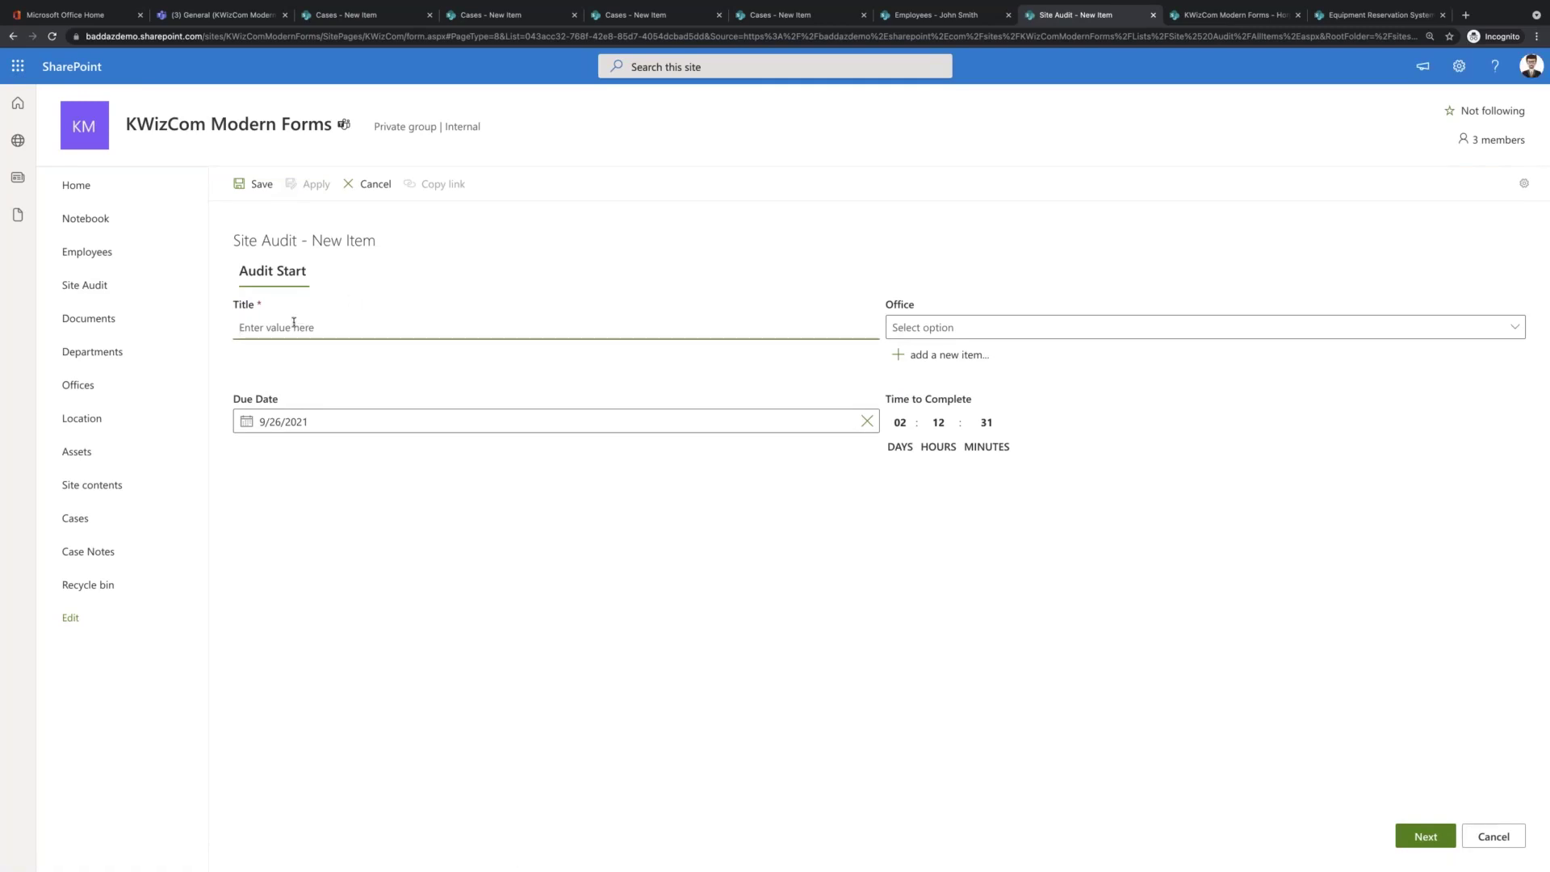
text(Audit of New )
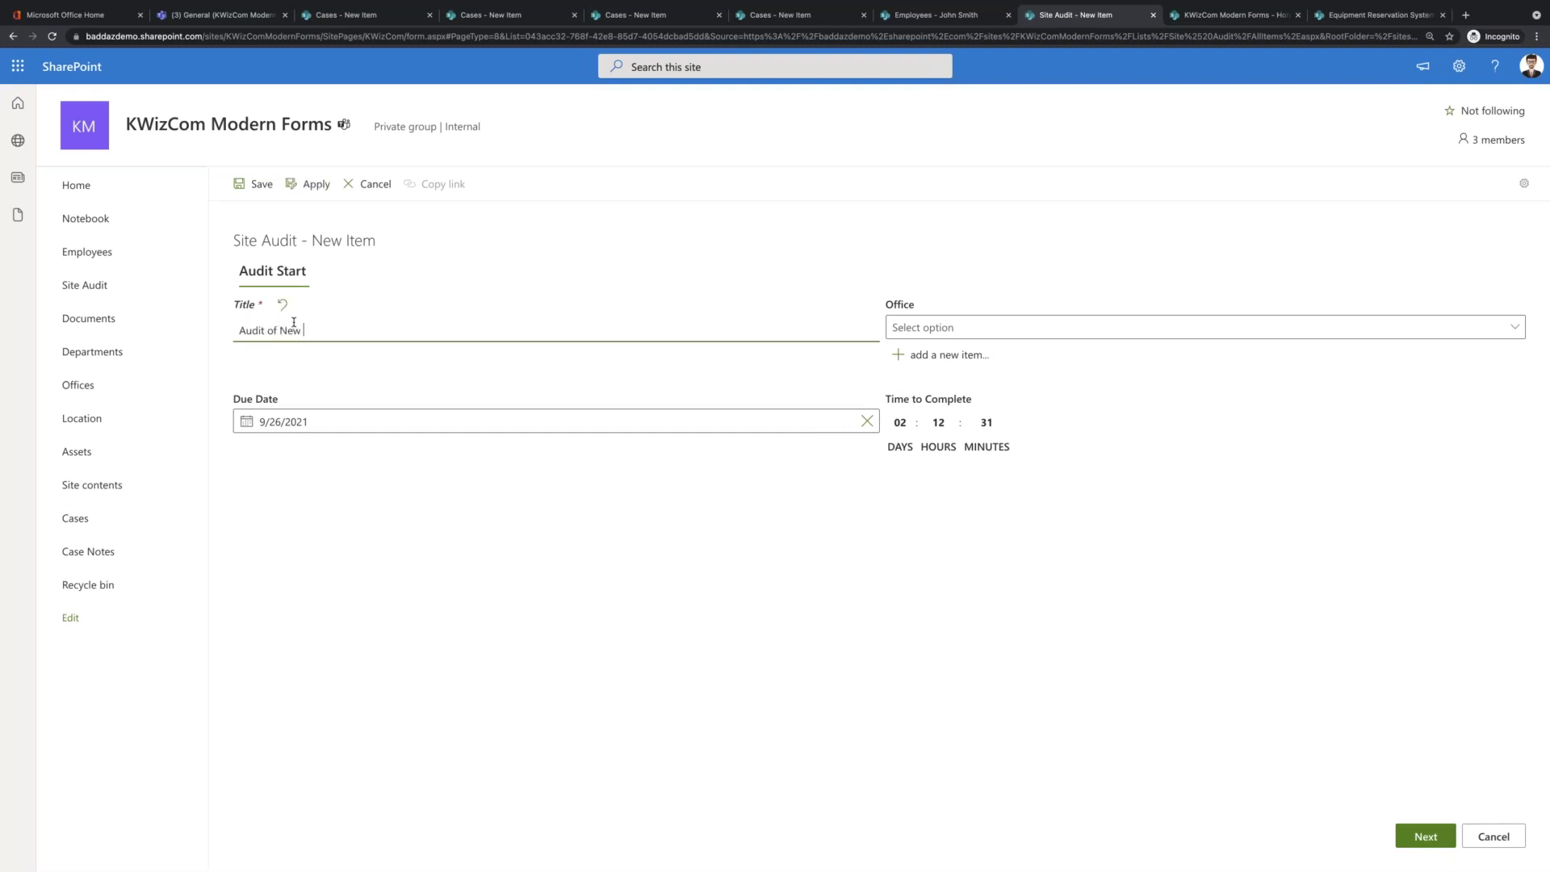
text(York Office)
click(997, 331)
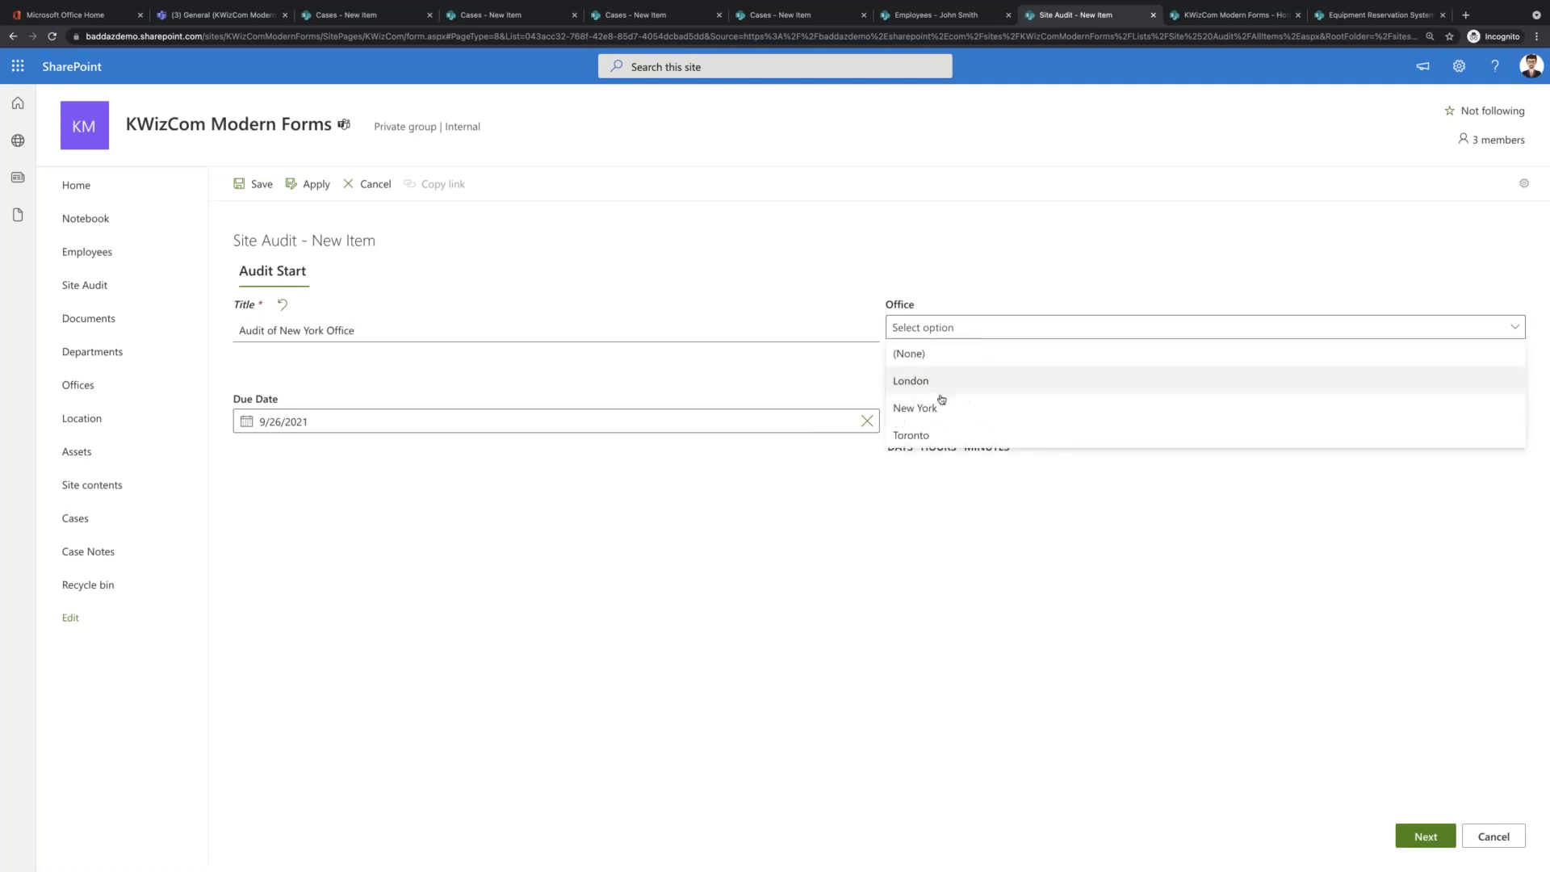
click(922, 406)
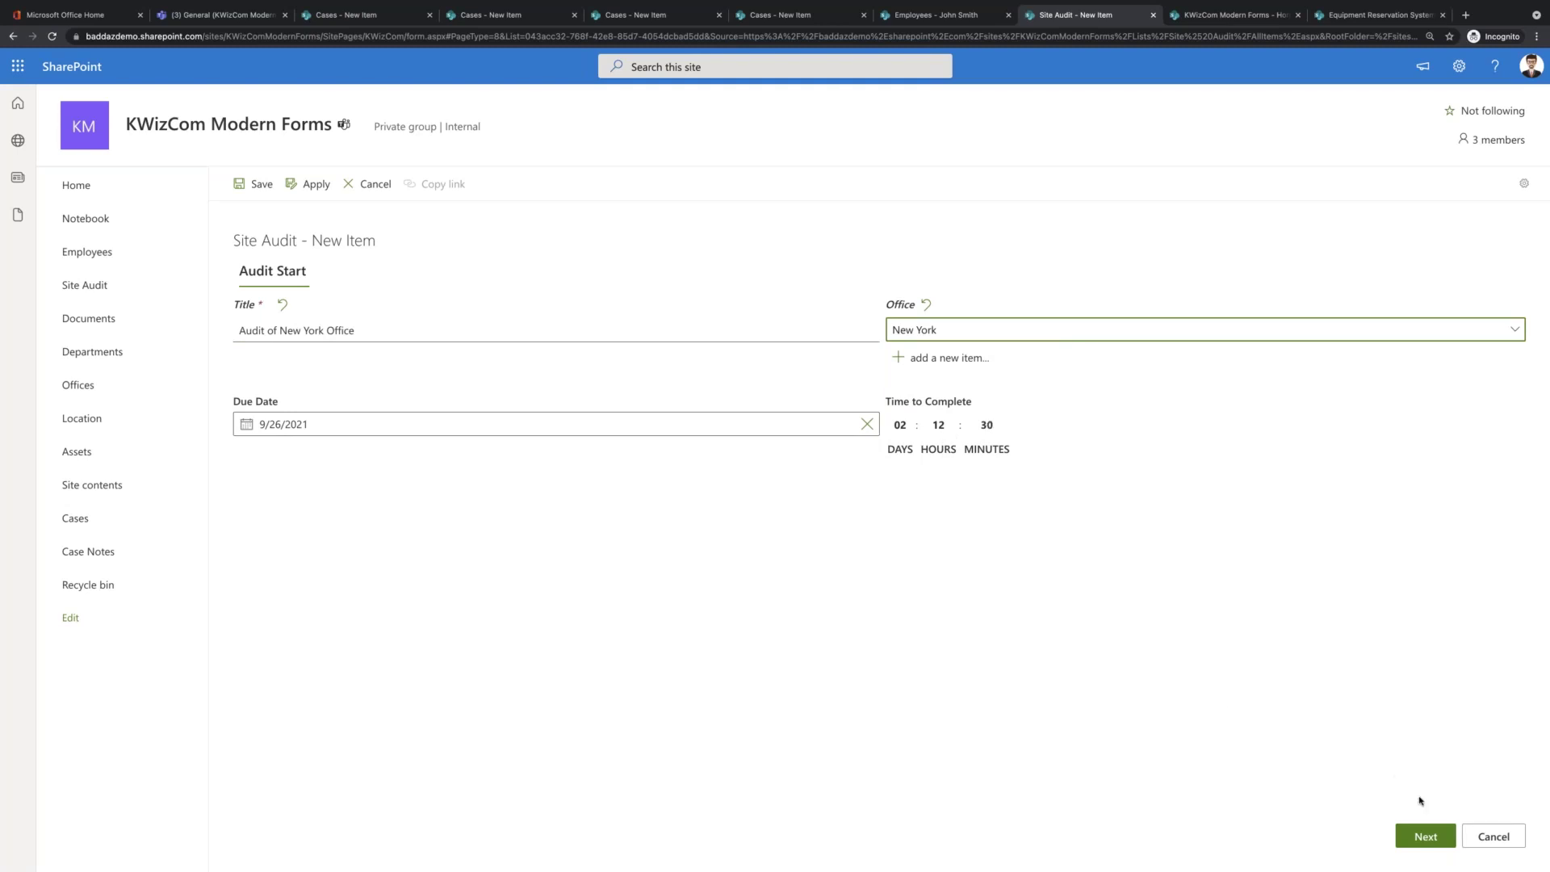
click(1438, 845)
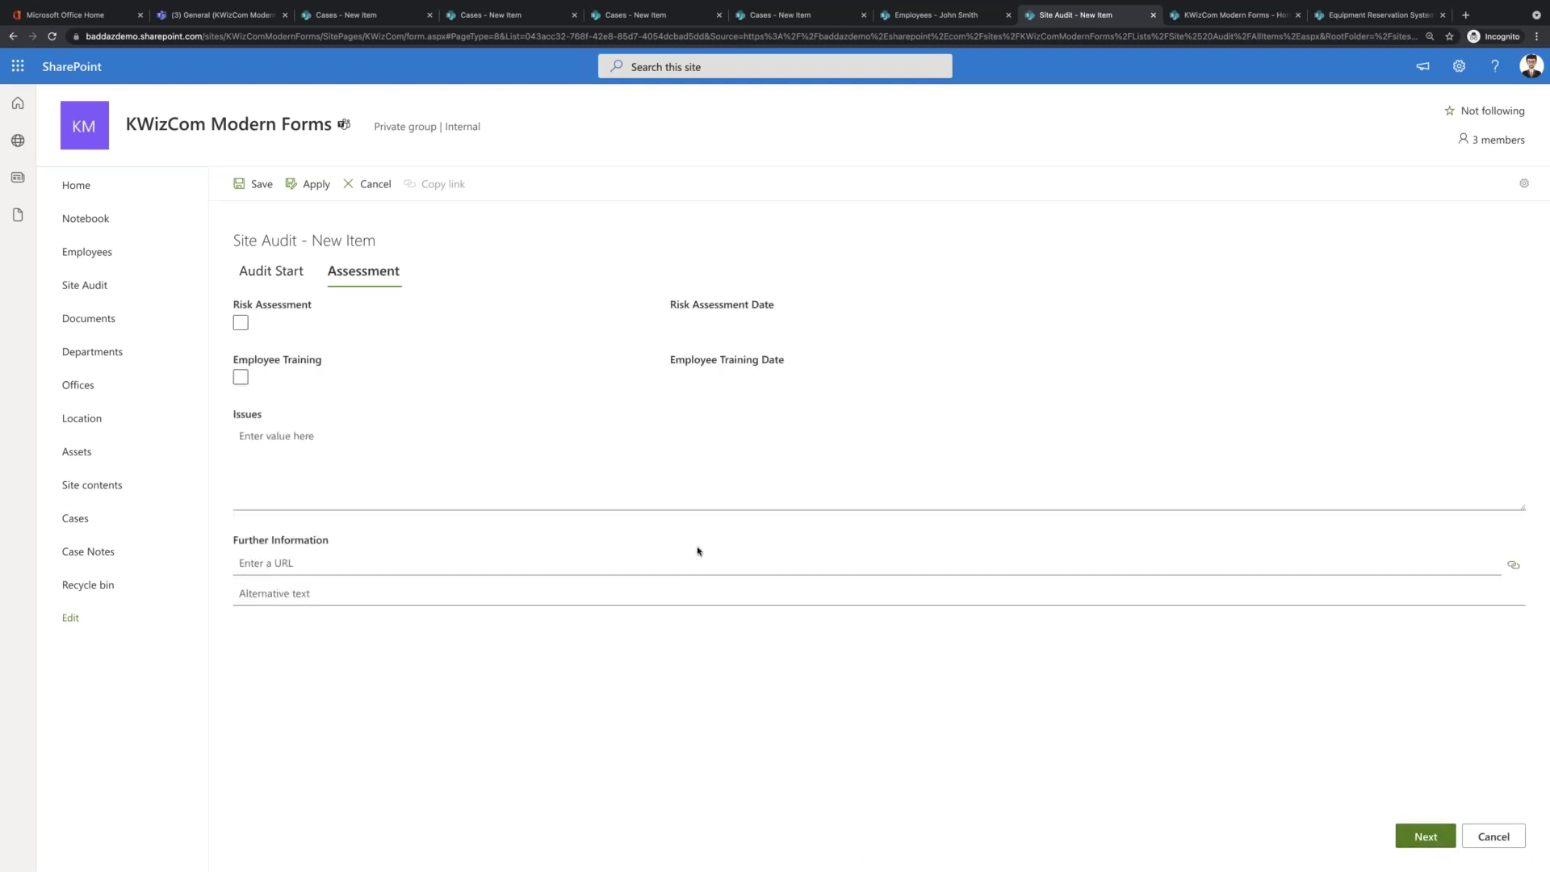
- Mark Risk Assessment as done on 9/22/2021 and Employee Training as done on 9/23/2021
click(243, 323)
click(243, 323)
click(684, 327)
click(753, 468)
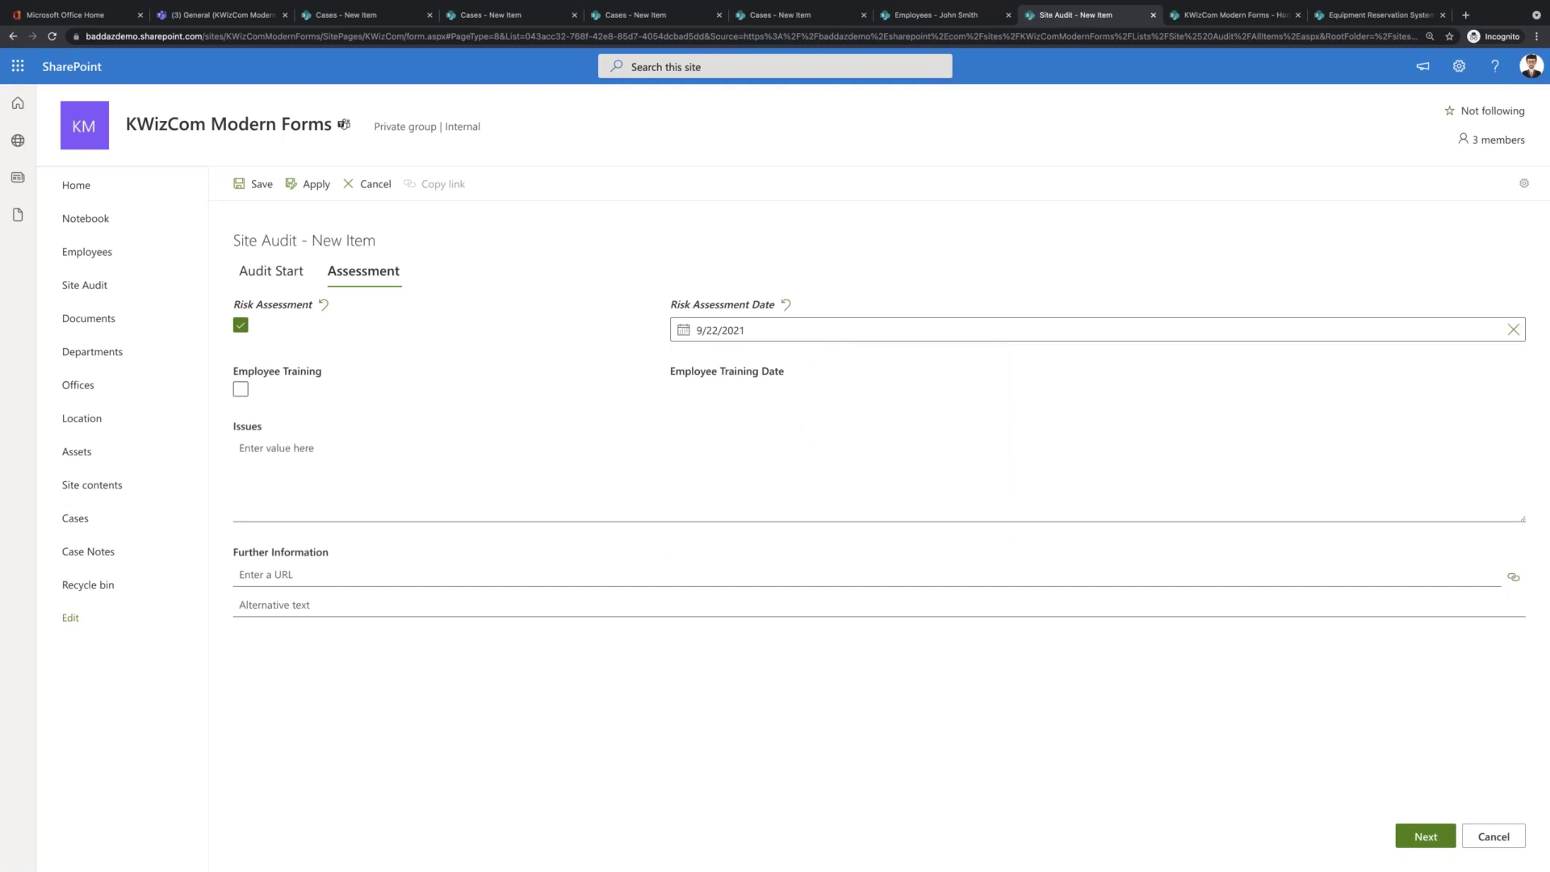
click(241, 388)
click(696, 393)
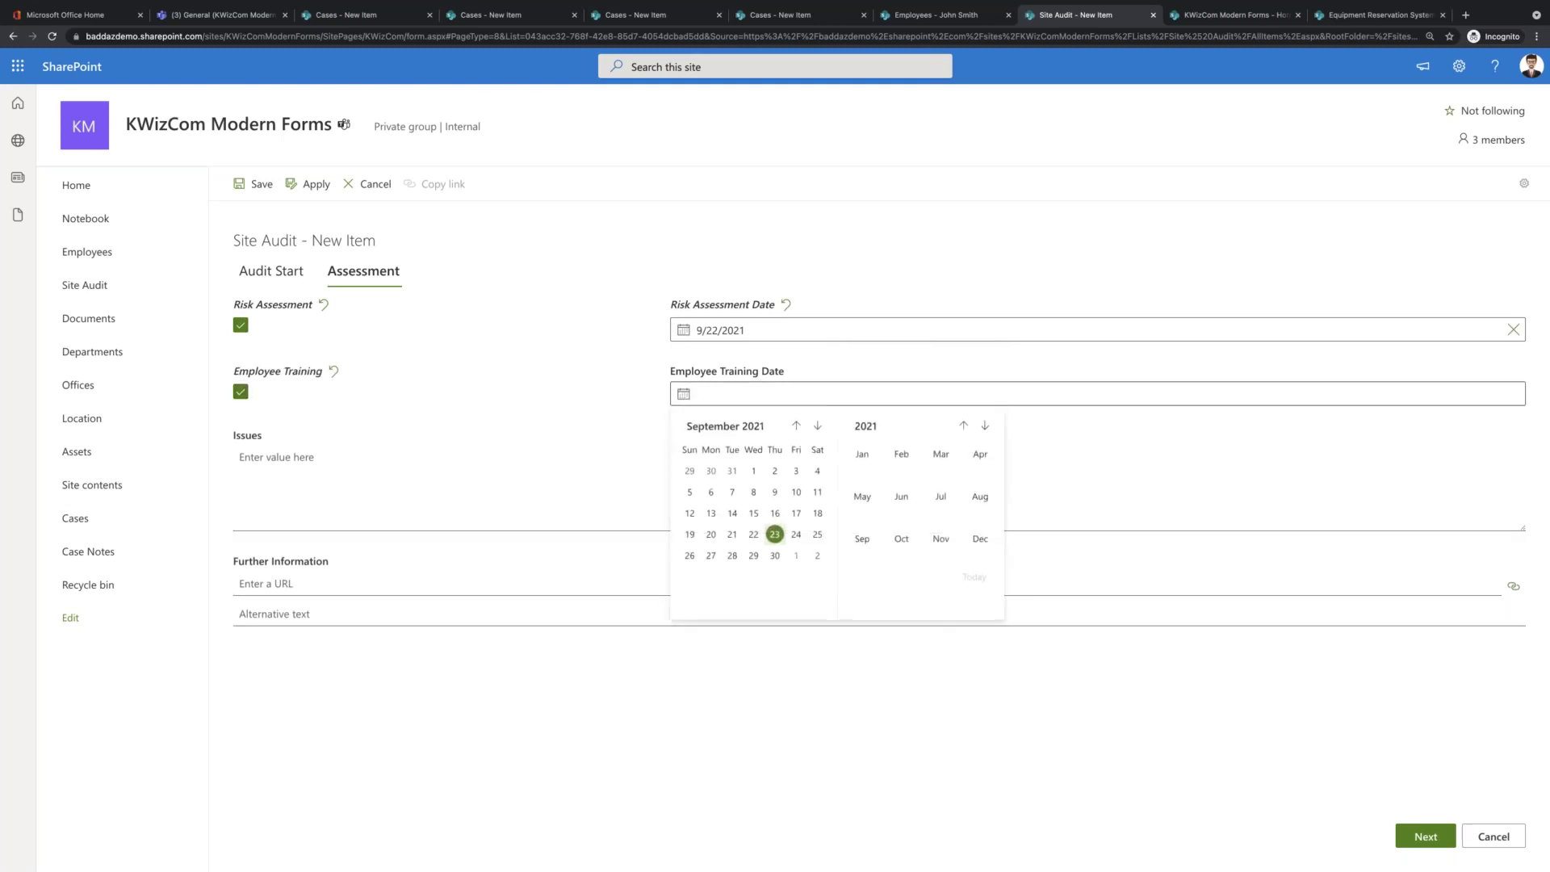
click(793, 531)
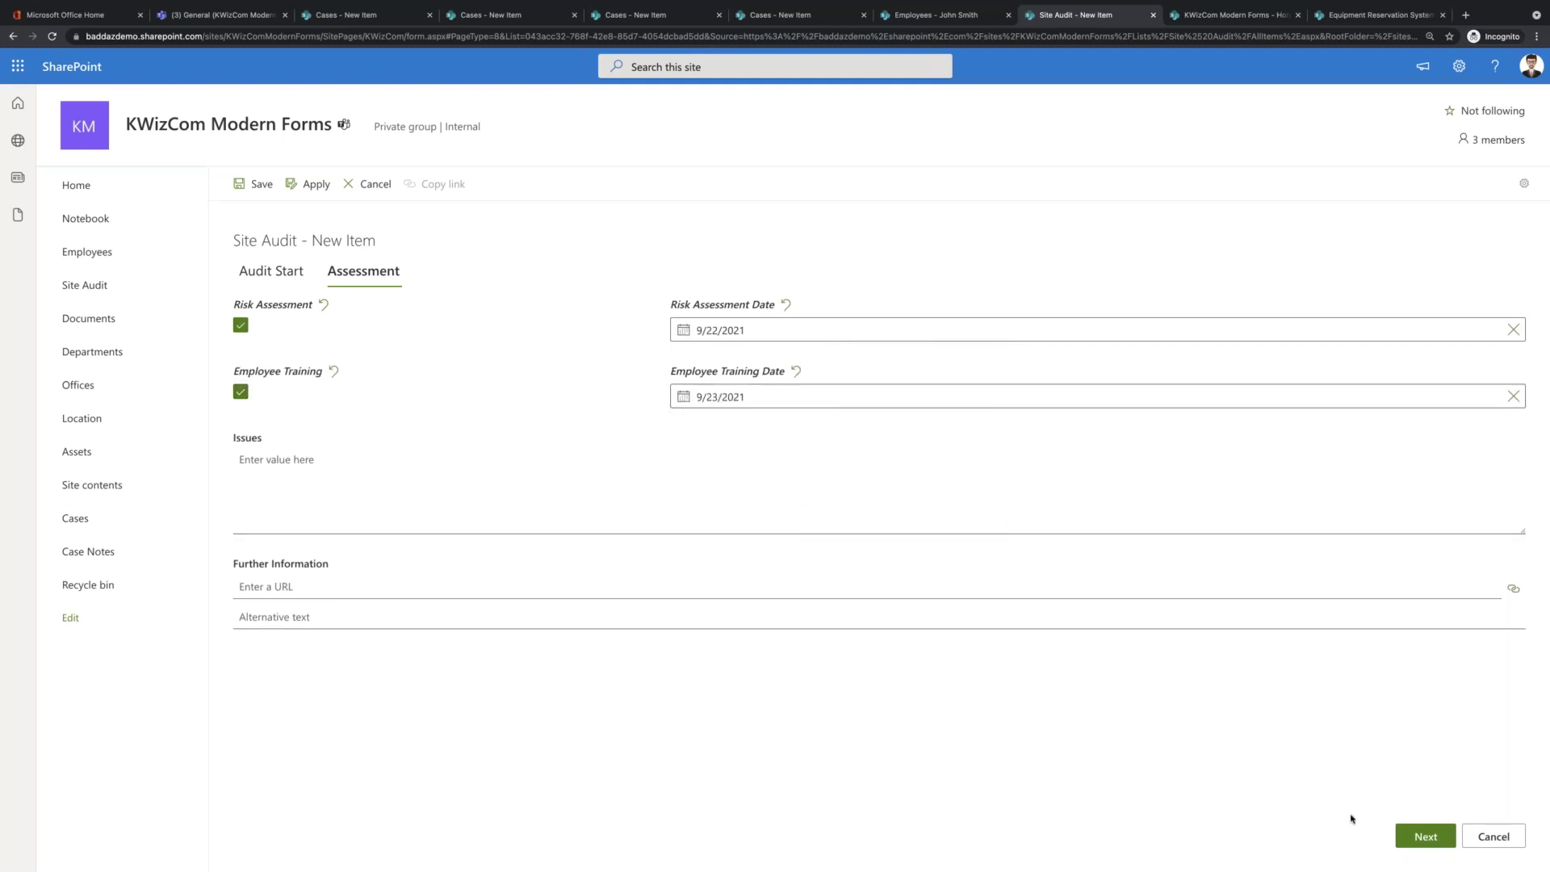
- Try to advance without issues, enter 'Lots of problems' as the Issues text, and finish the audit through the Summary stage
click(1423, 838)
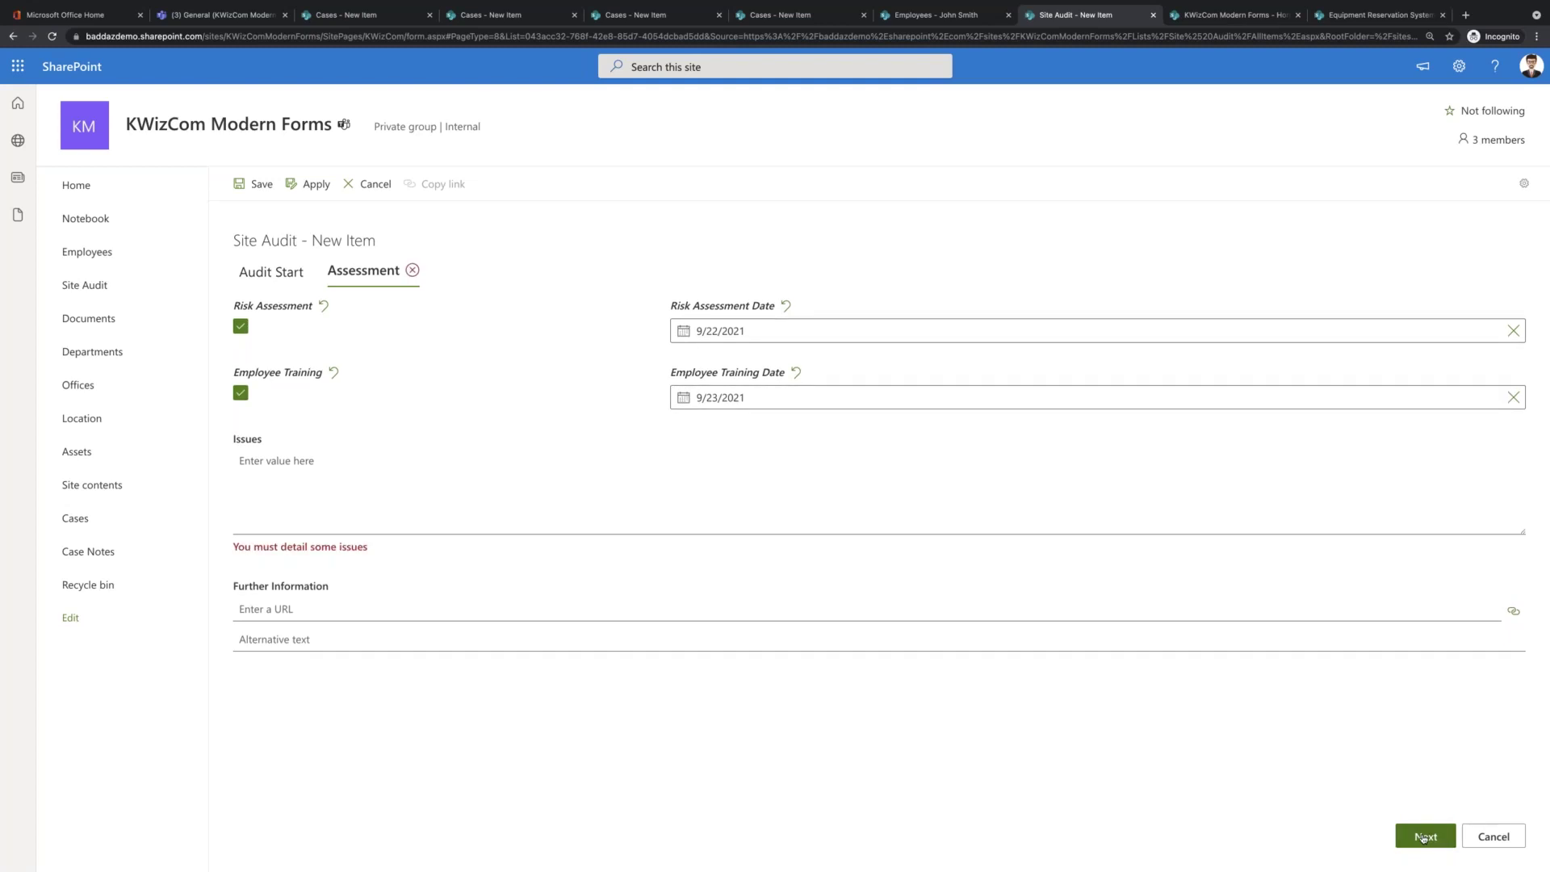
click(287, 495)
text(Lots of probke)
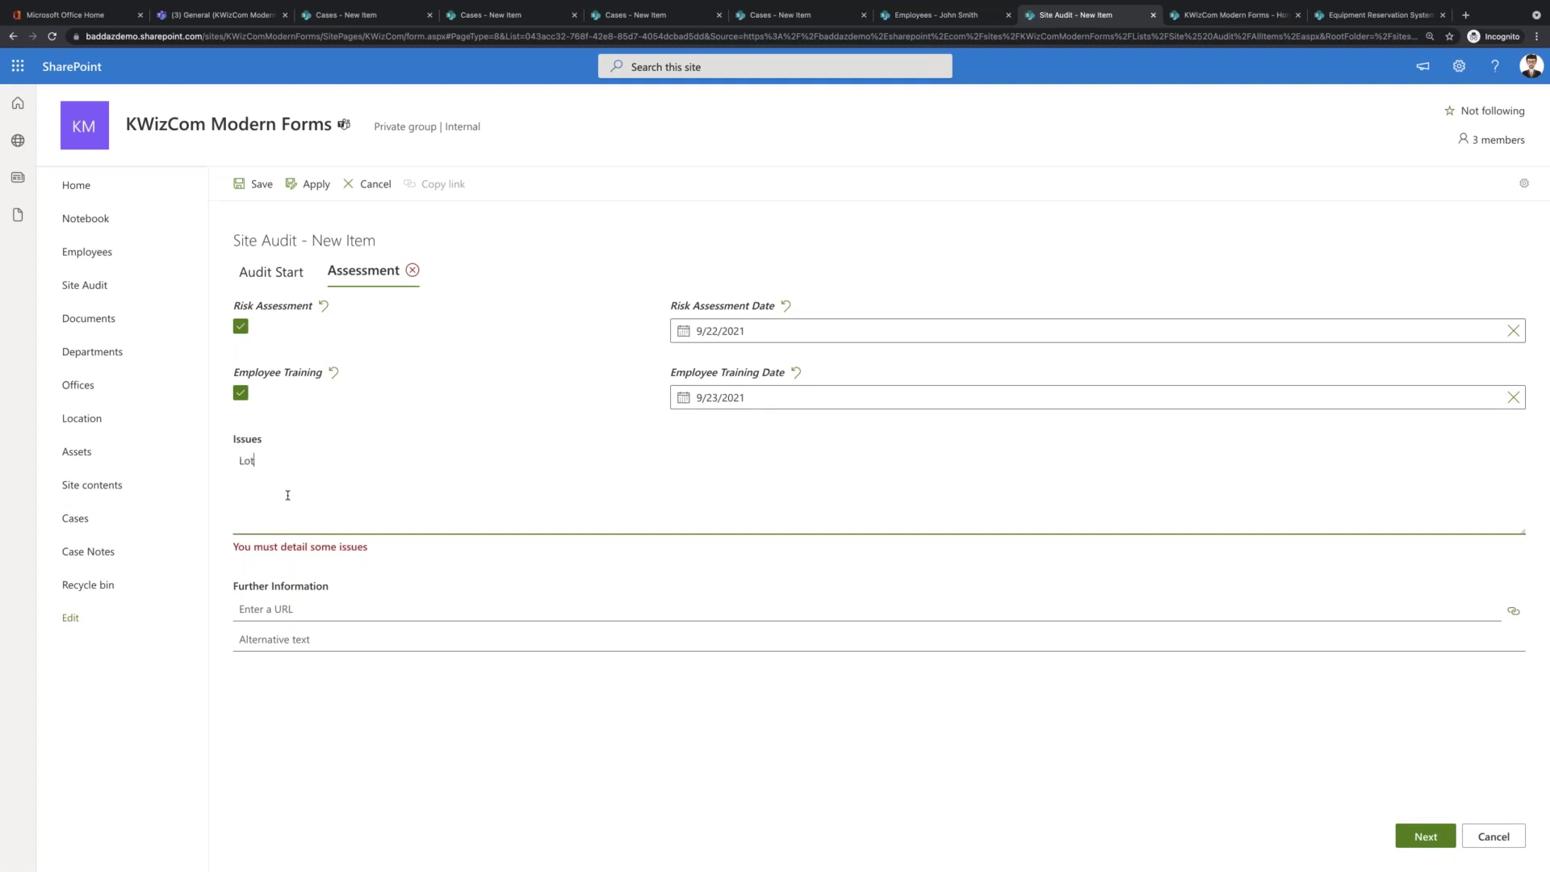
key(BackSpace)
key(BackSpace)
text(lems)
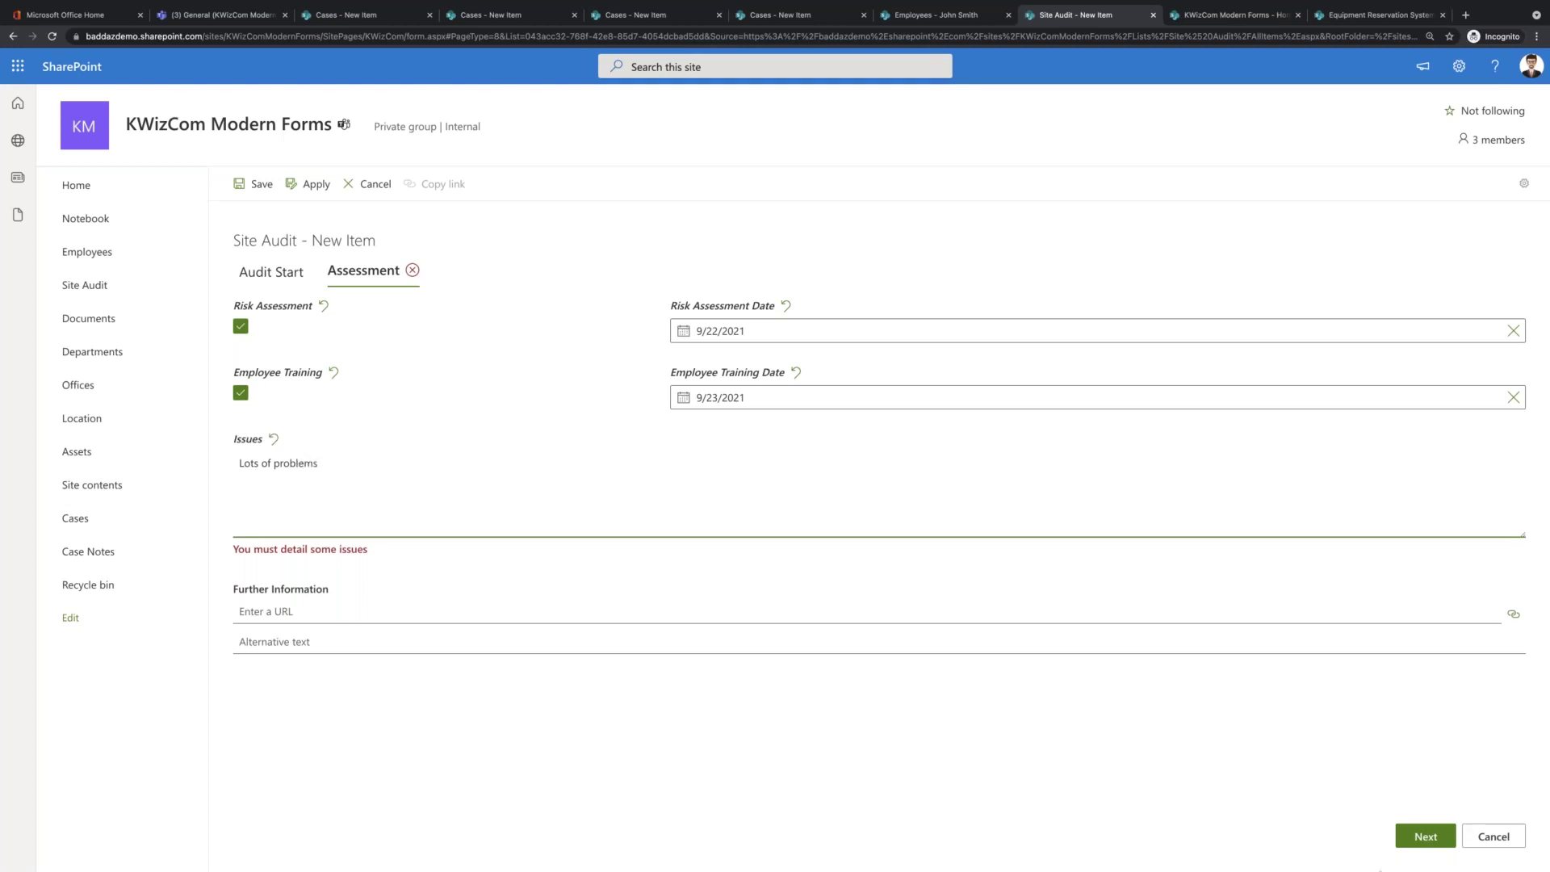
click(1424, 839)
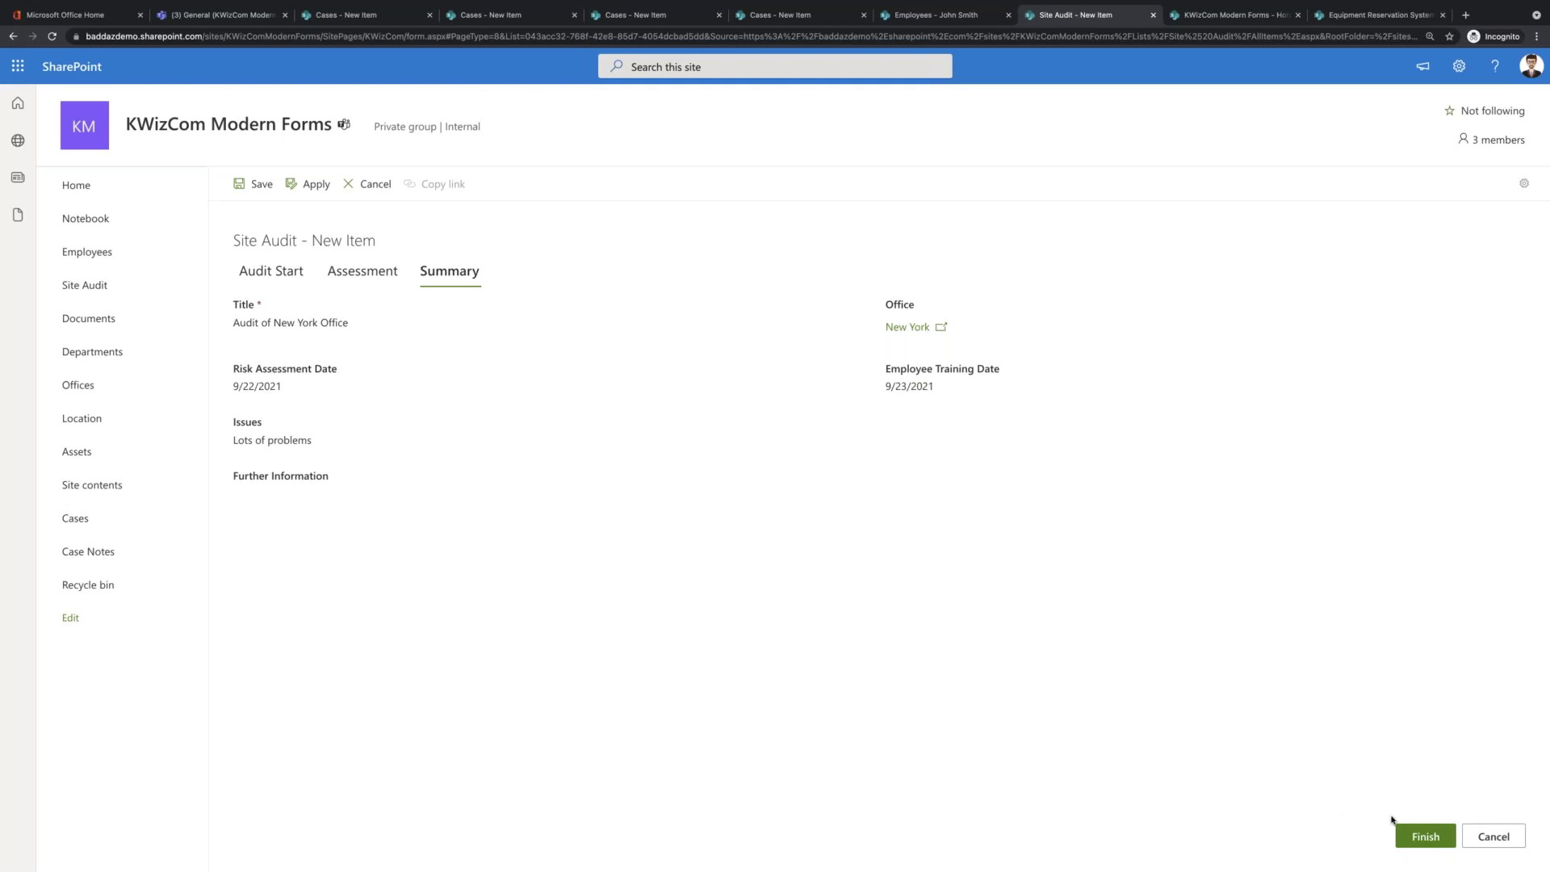
click(1423, 835)
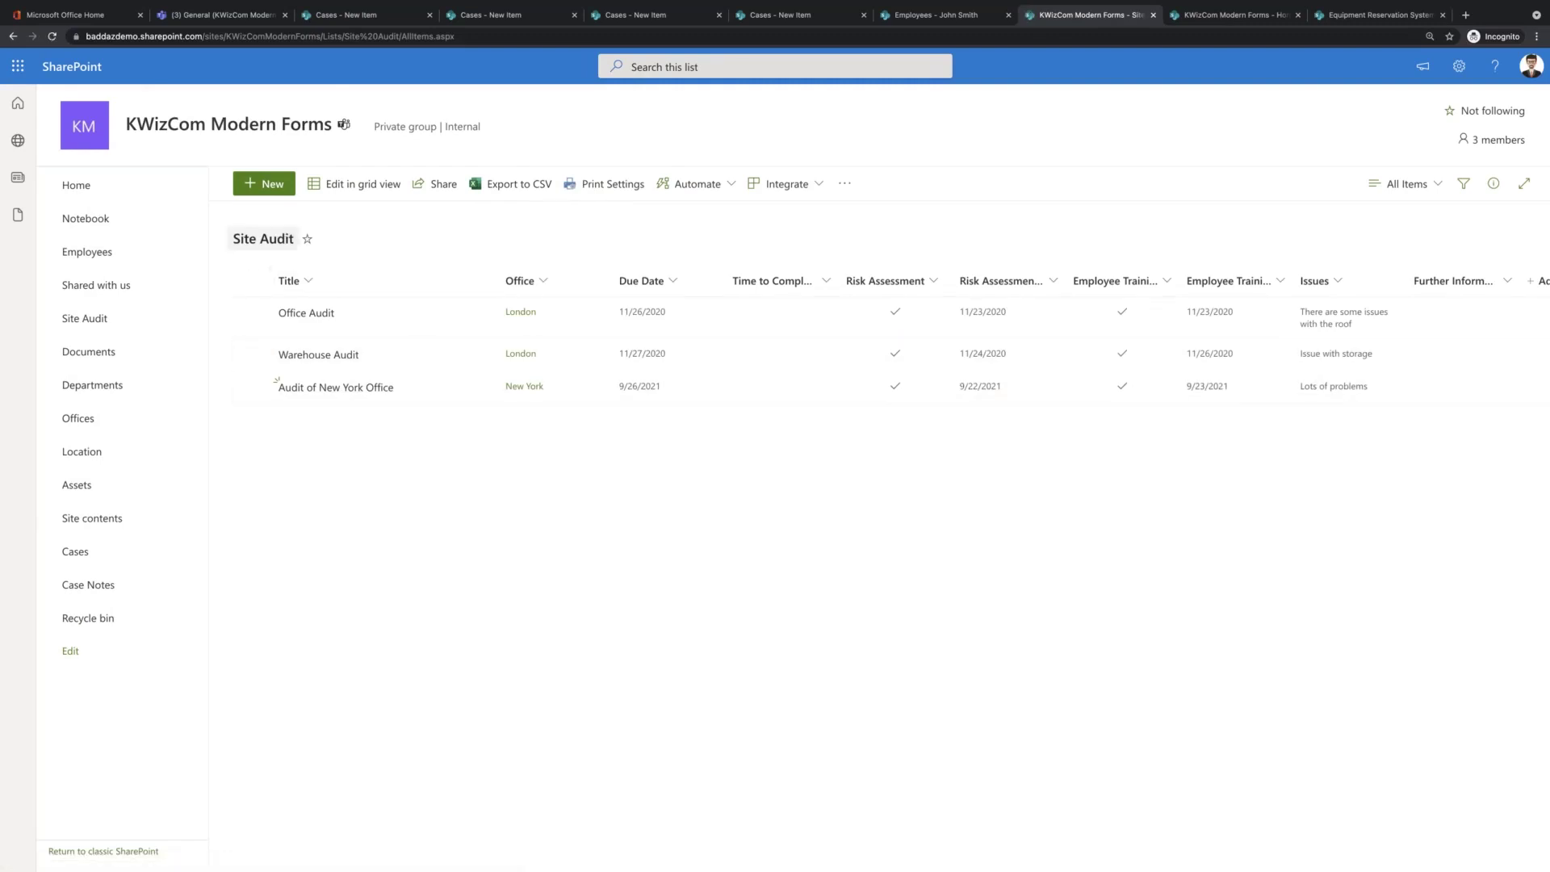
- Examine the Site Audit form's custom script and the sample for turning a tabbed form to wizard mode, leaving the script as is
click(264, 184)
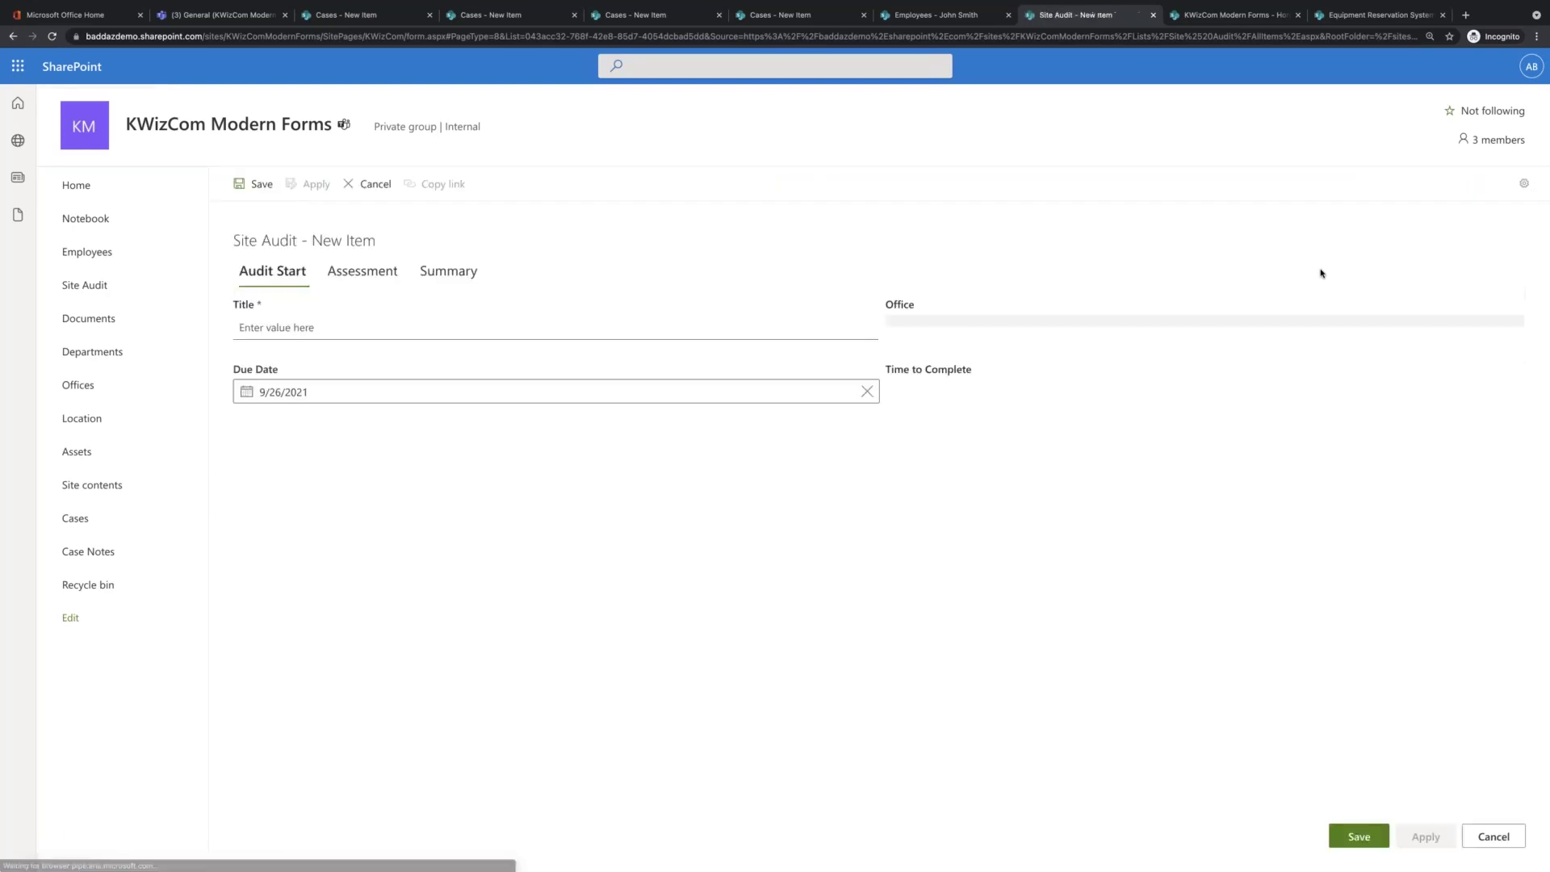
click(1524, 185)
click(1453, 296)
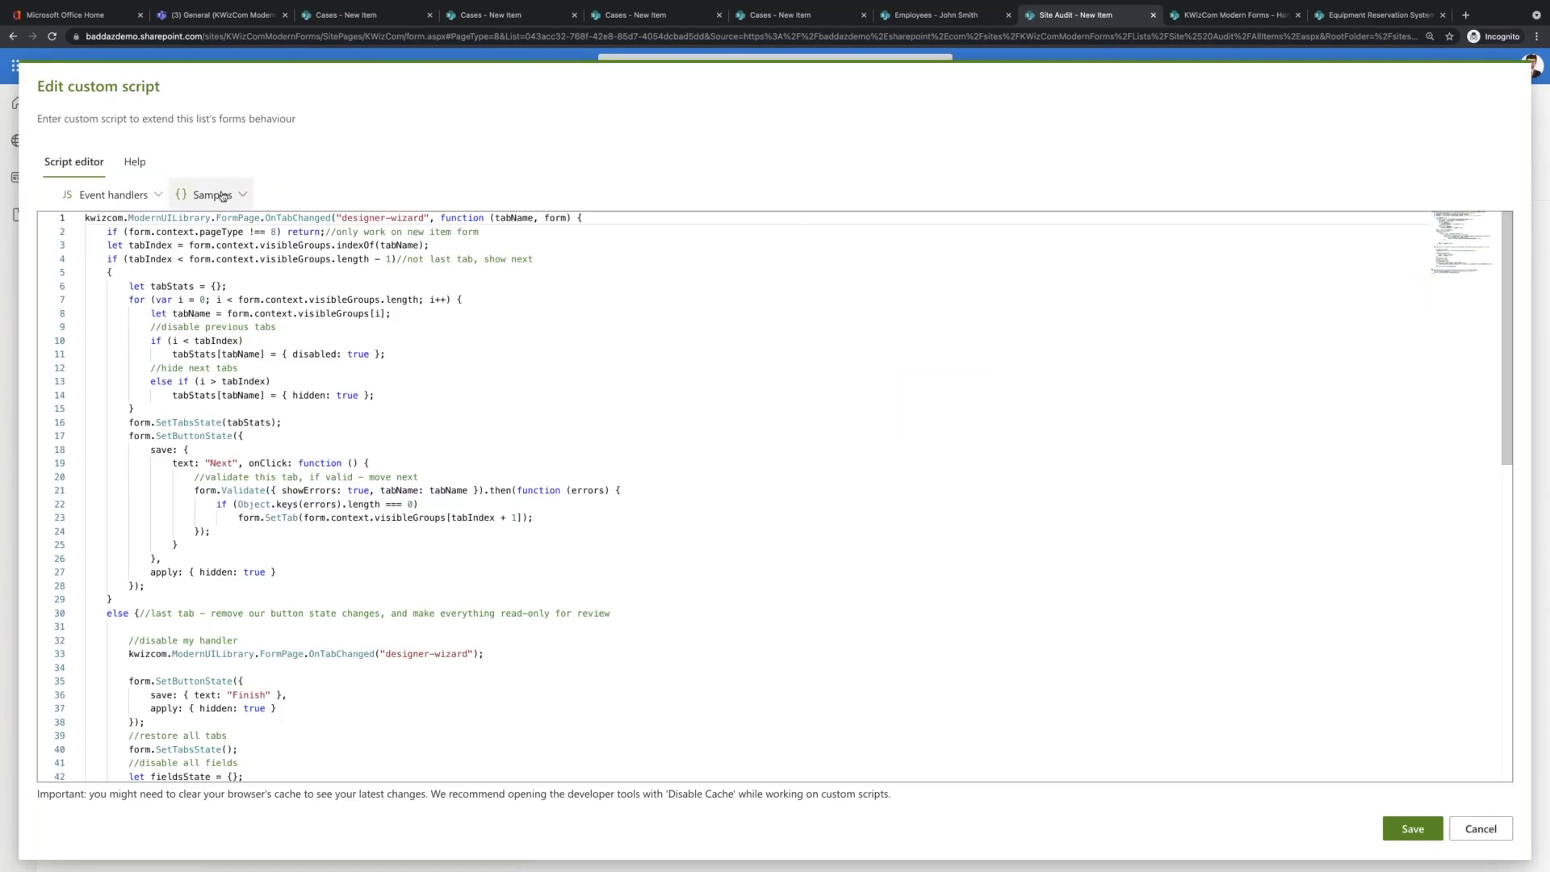
click(223, 196)
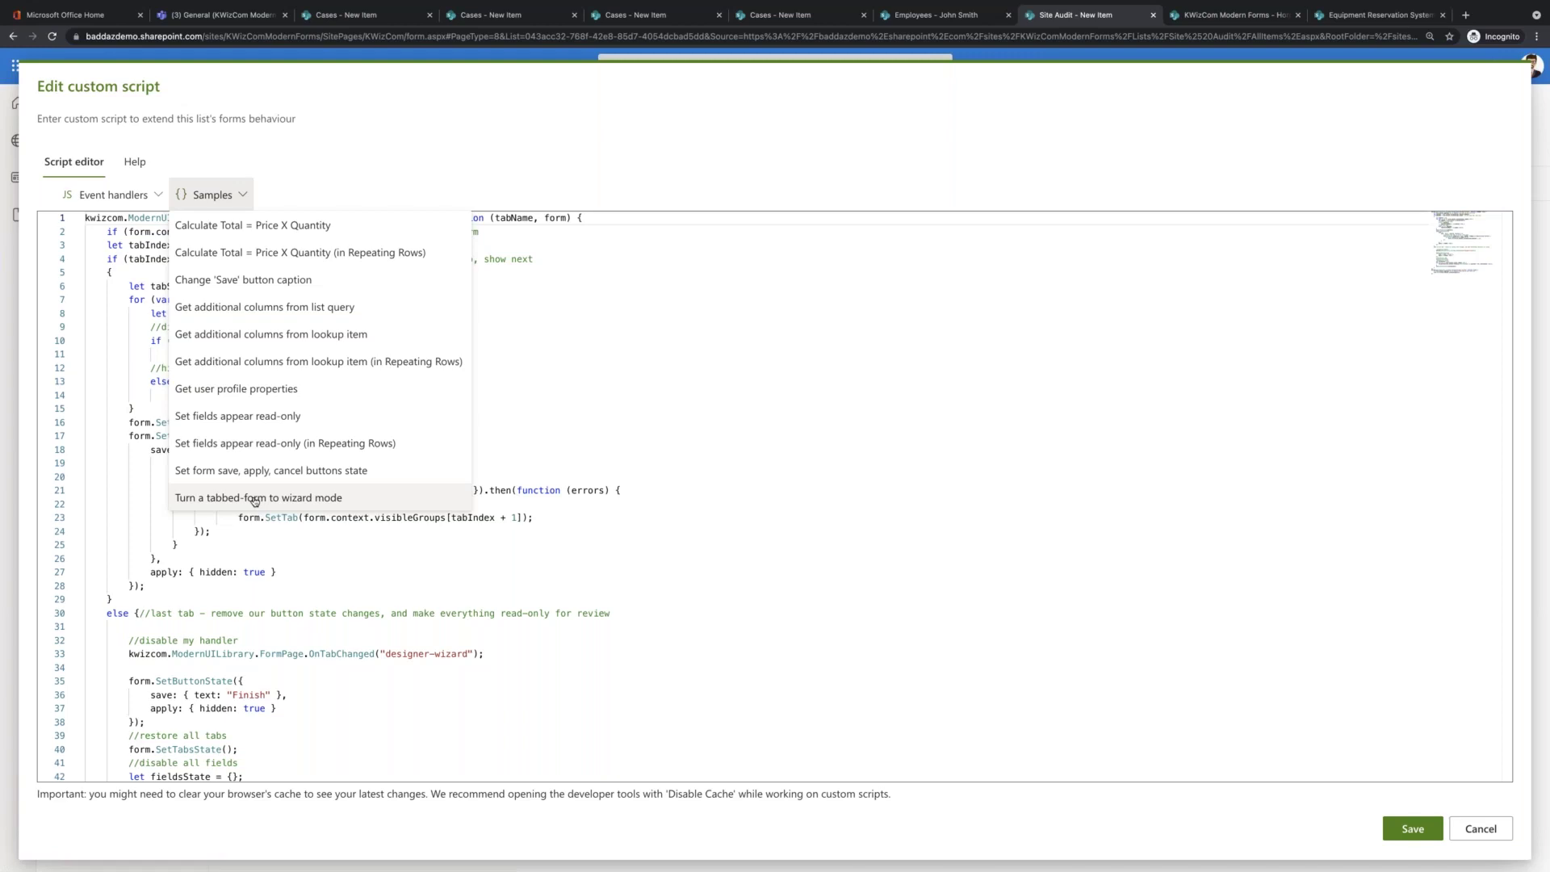
click(615, 540)
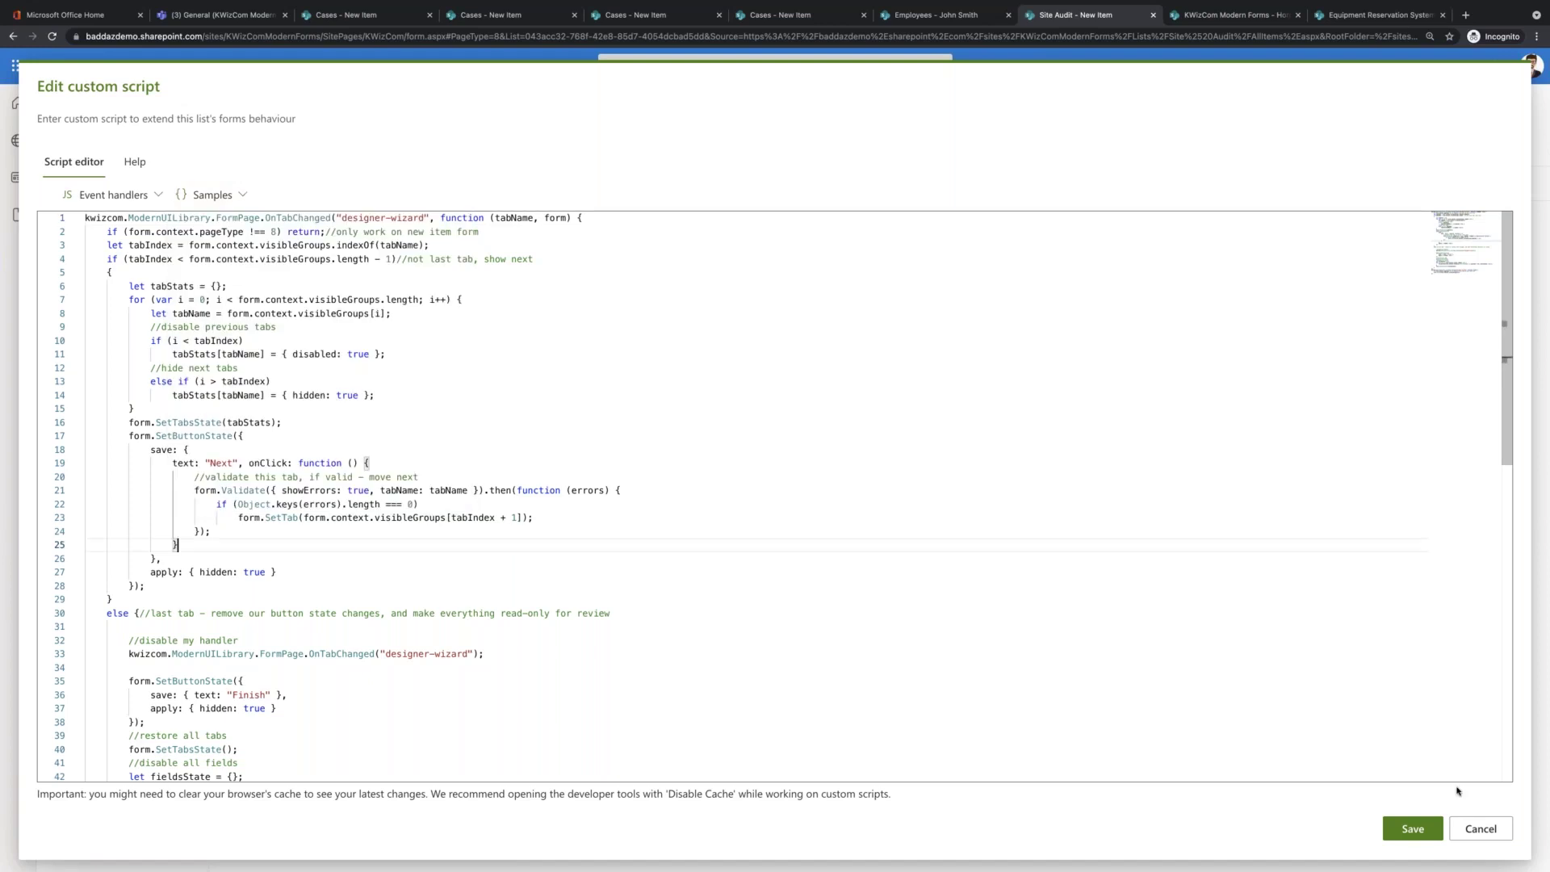
click(1480, 828)
- Review the Field Constraints rule for the Issues column in the Site Audit list's KWizCom settings, and return to the site home page
click(1524, 183)
click(1447, 250)
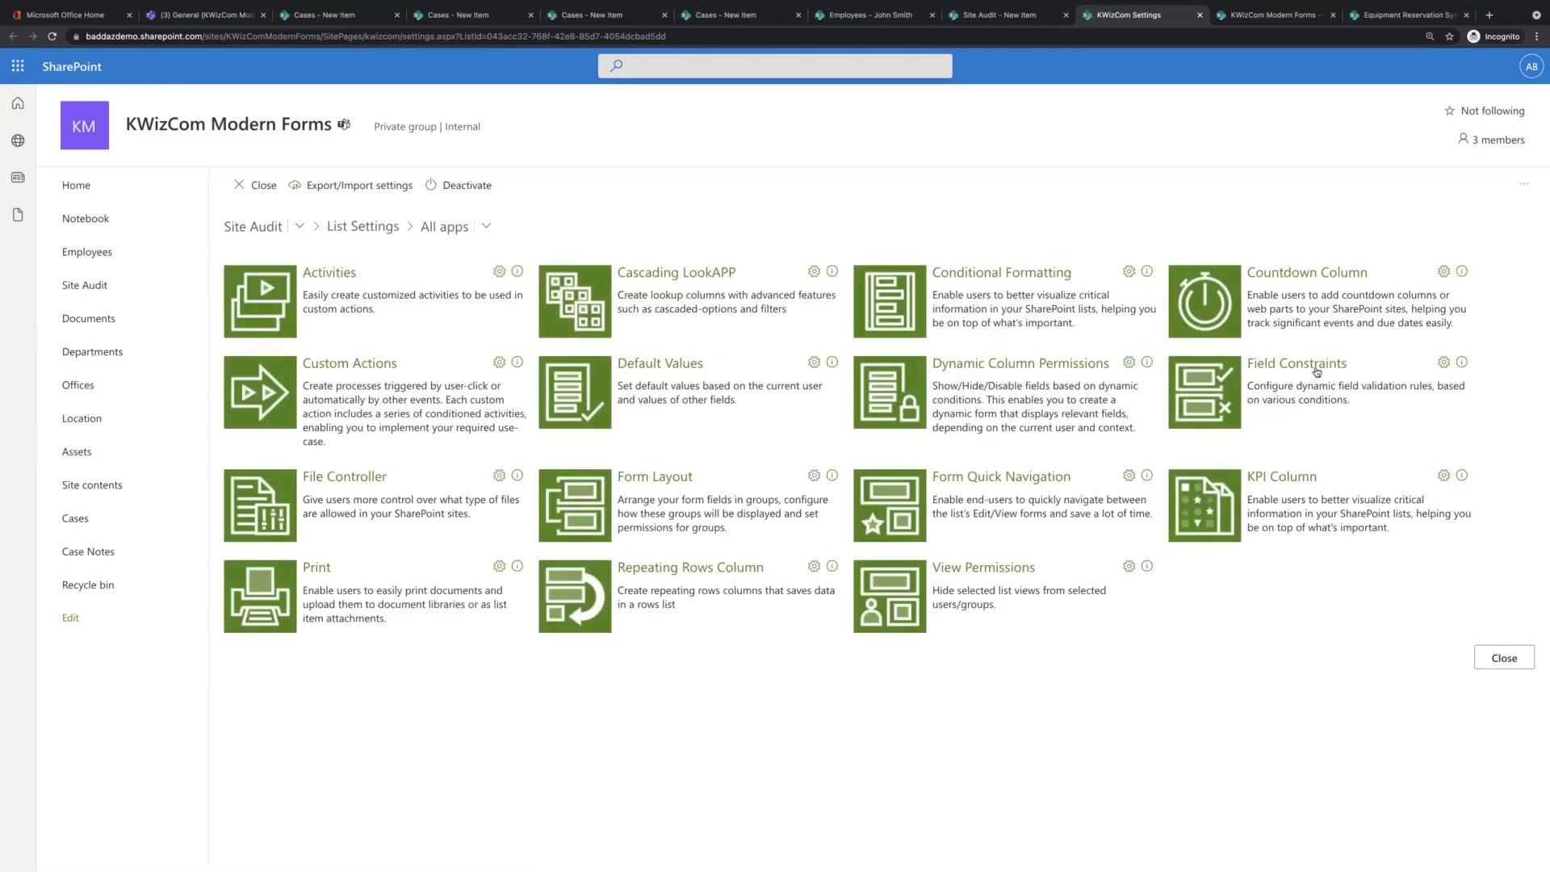
click(1443, 362)
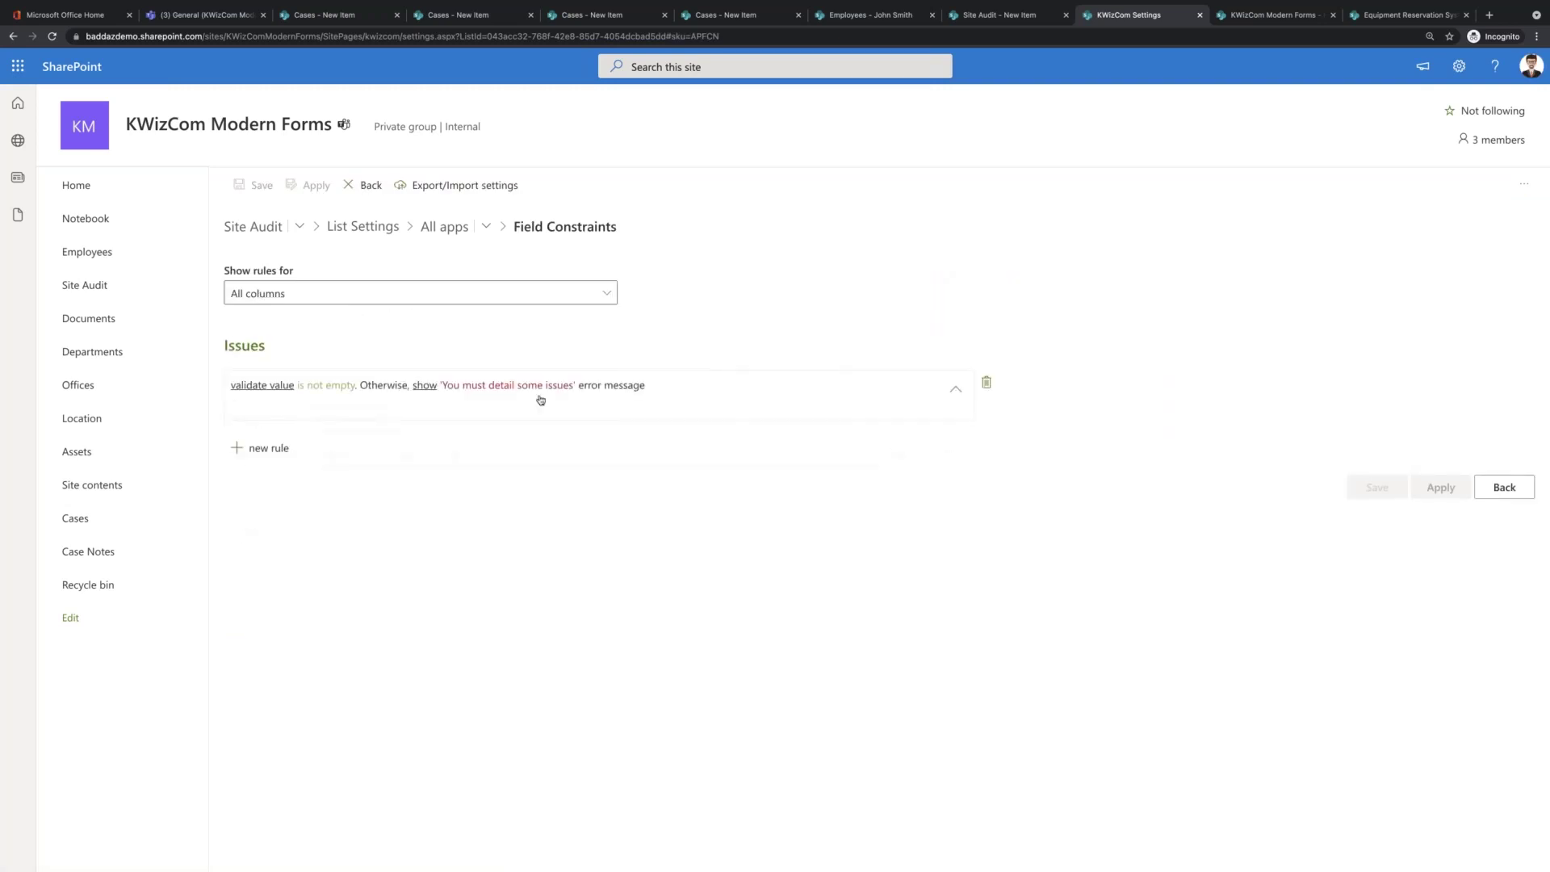
click(955, 389)
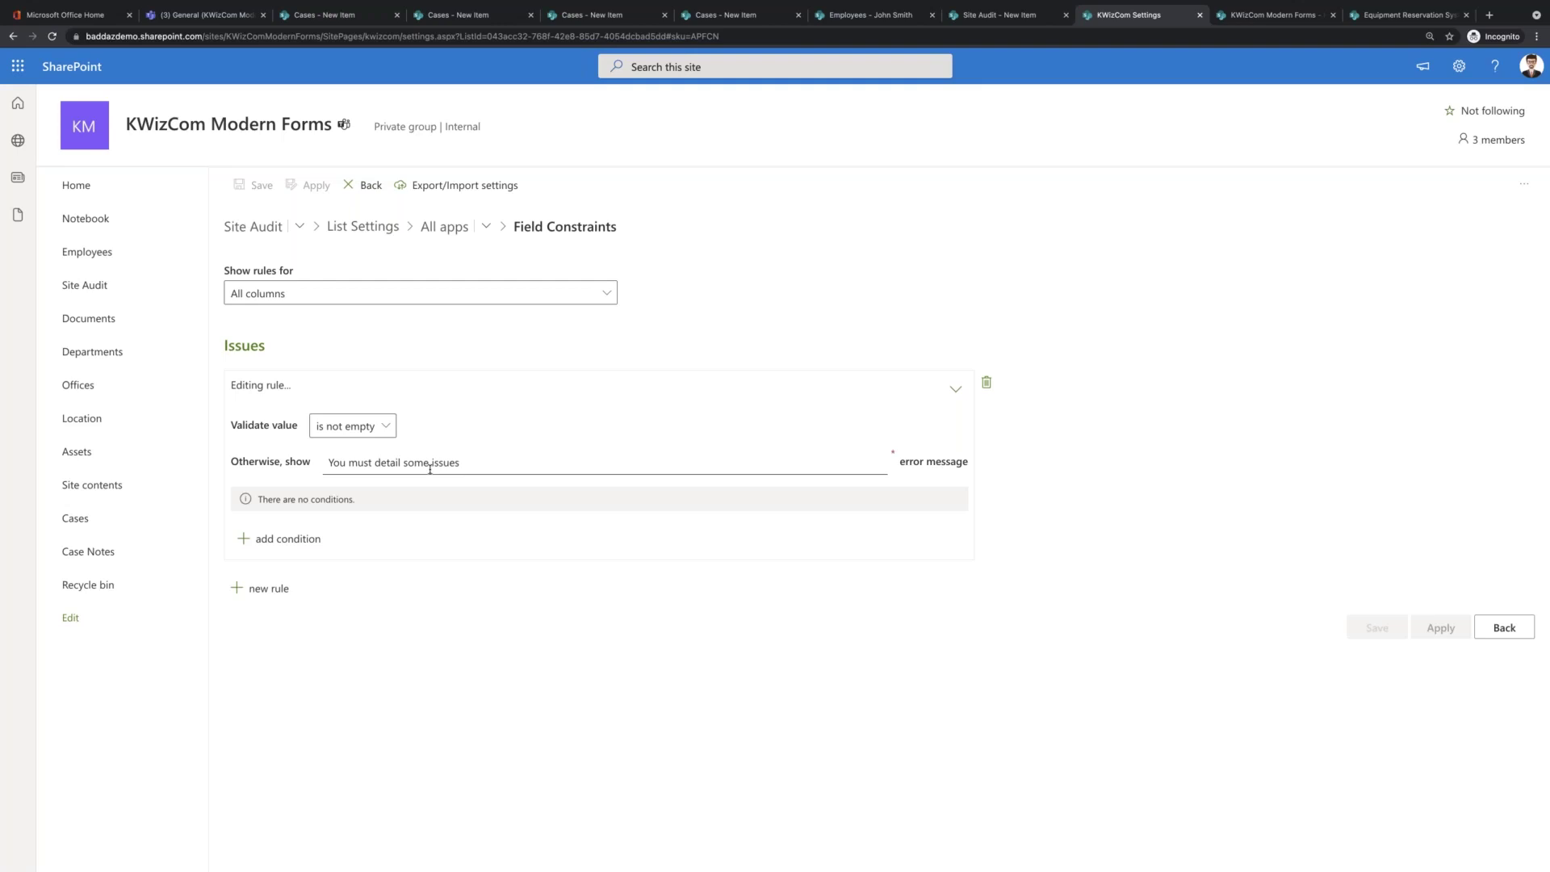
click(1503, 627)
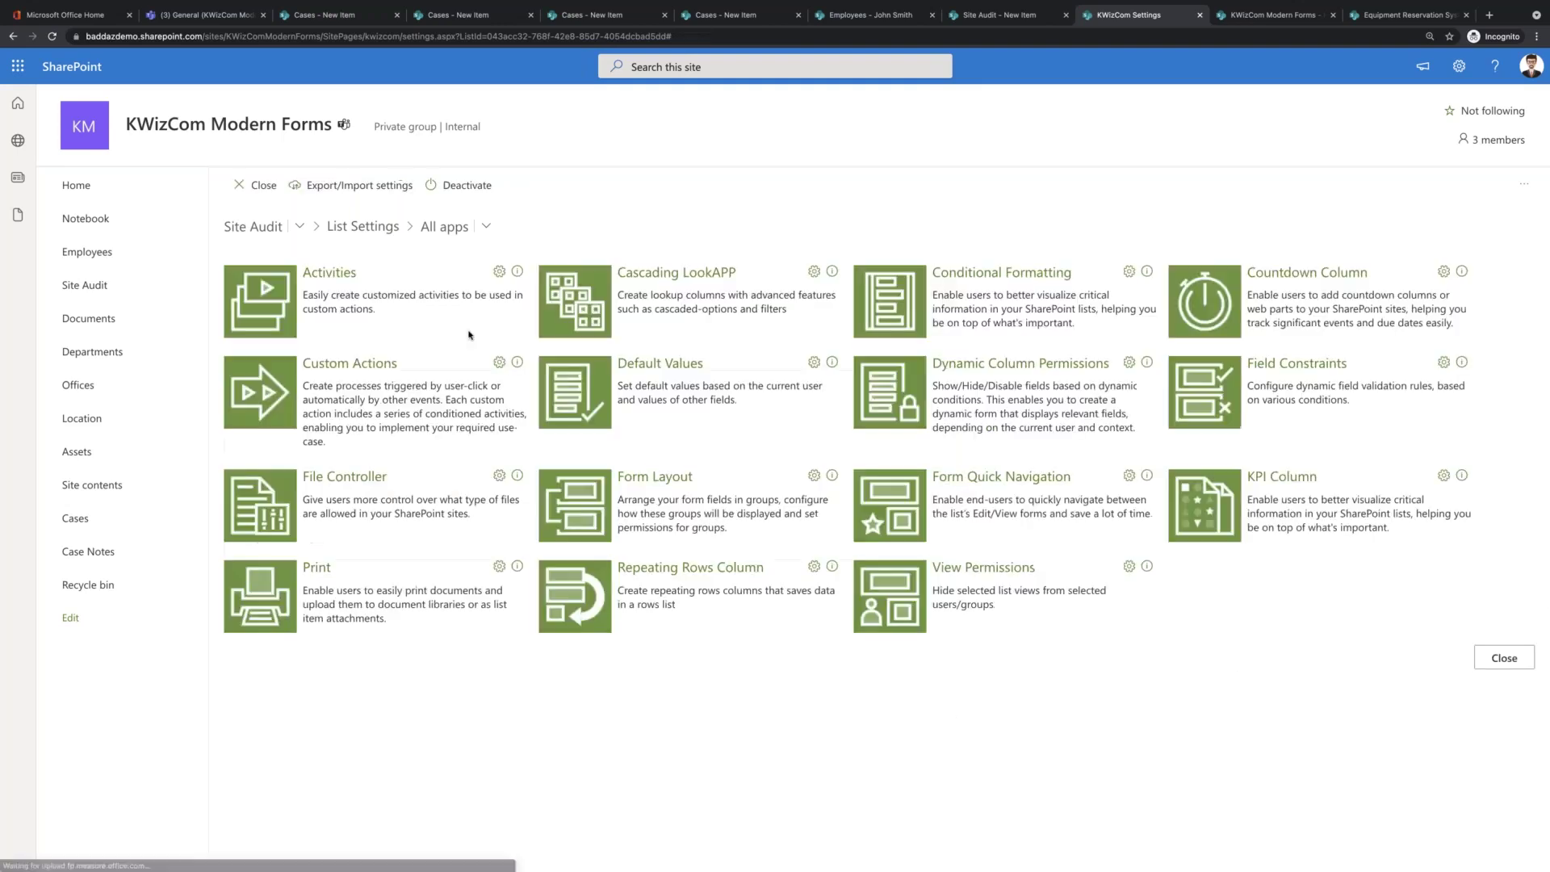
click(90, 189)
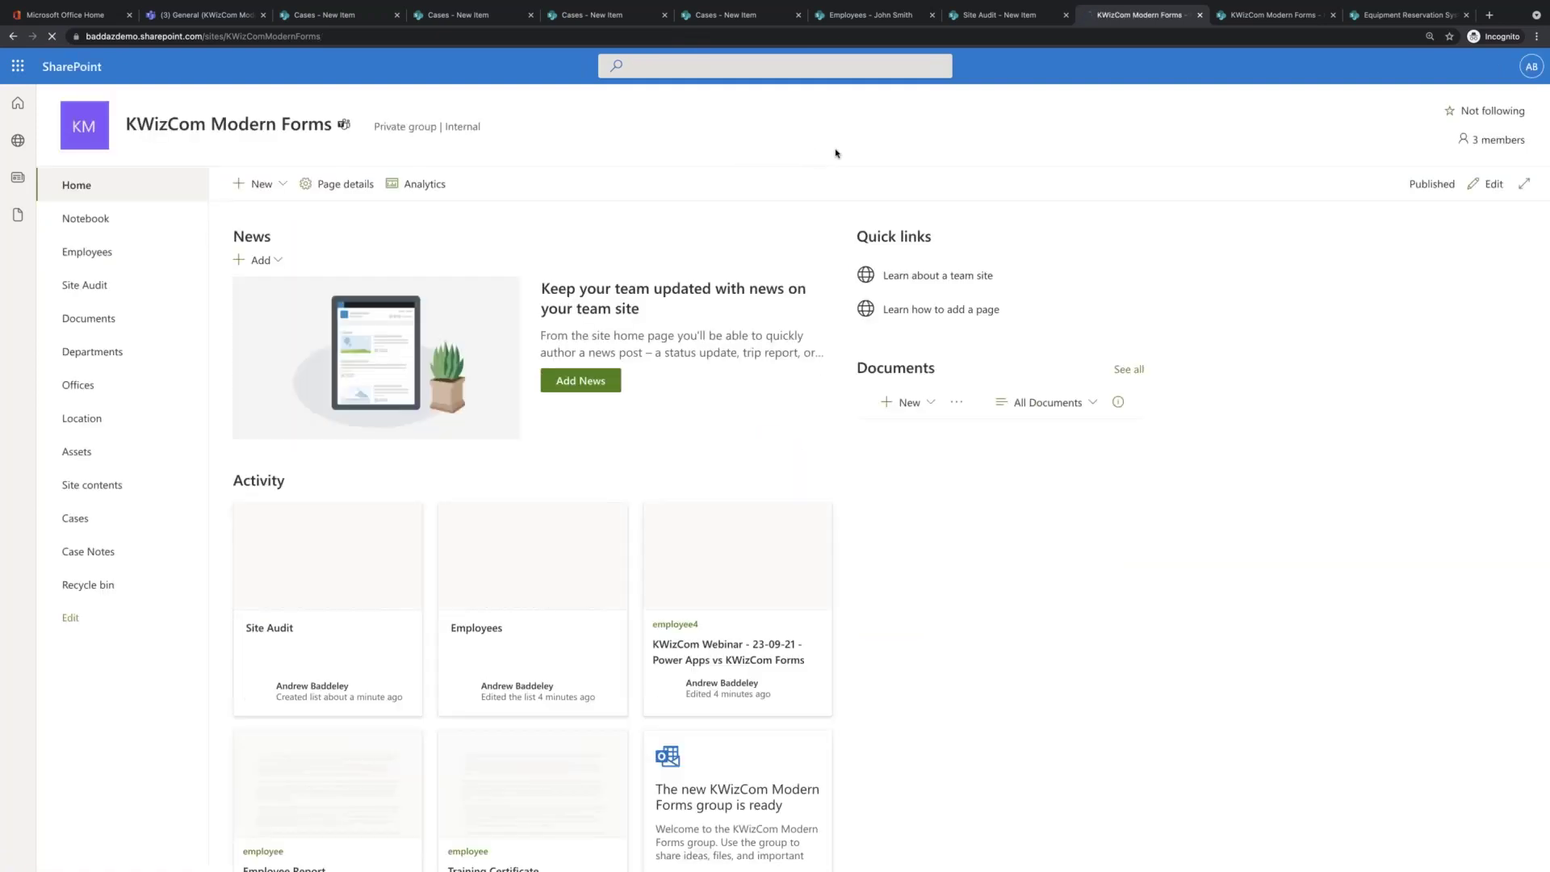
- Switch to the Equipment Reservations list and start a new reservation running from 9/23/2021 to 9/24/2021
click(1403, 14)
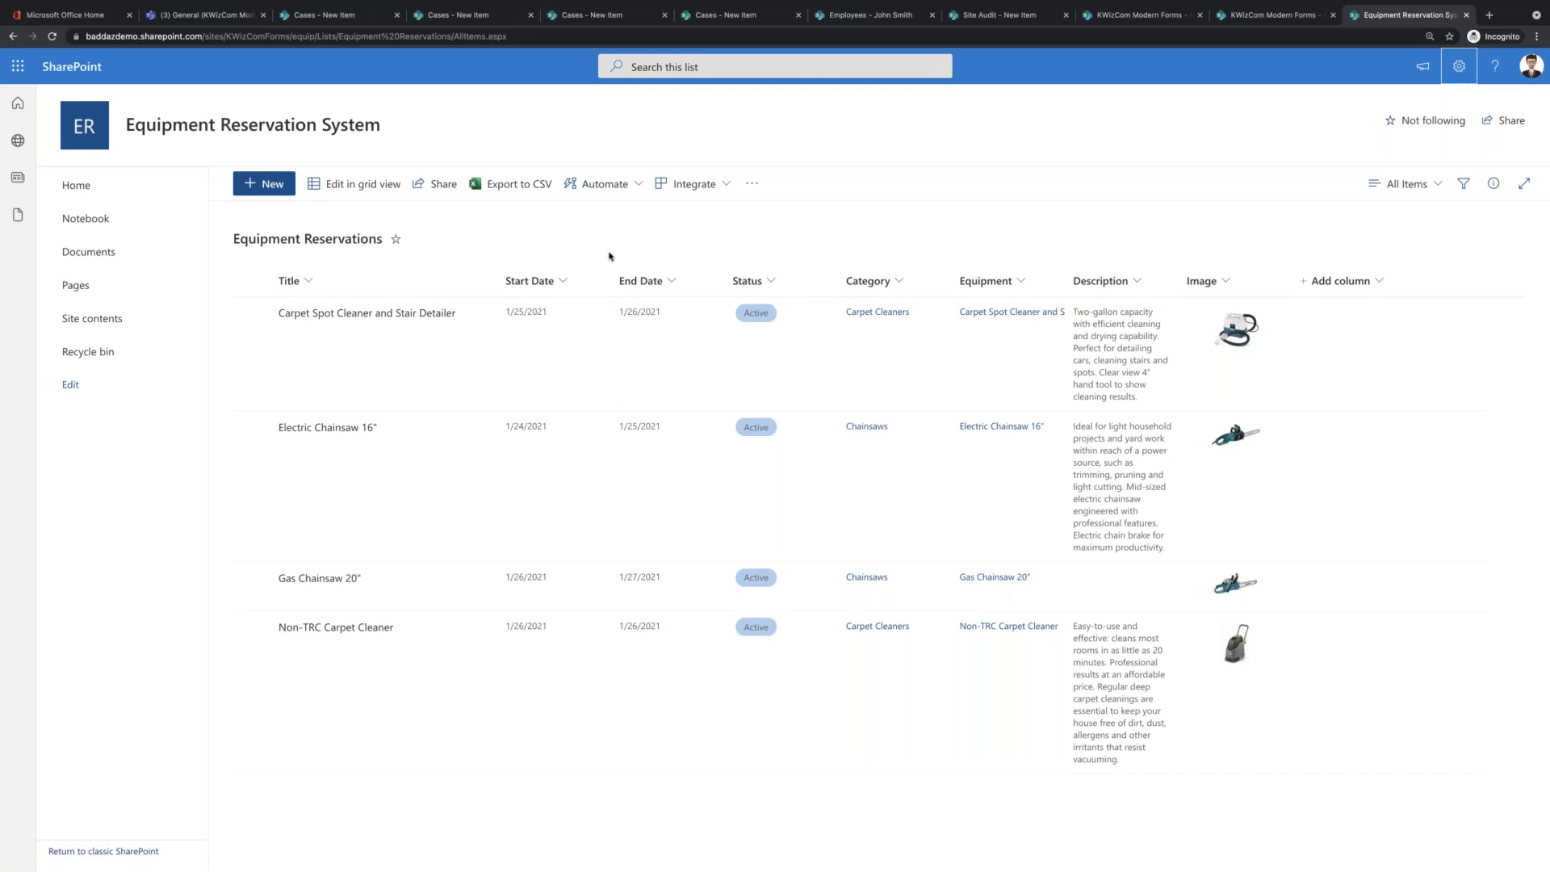
click(264, 184)
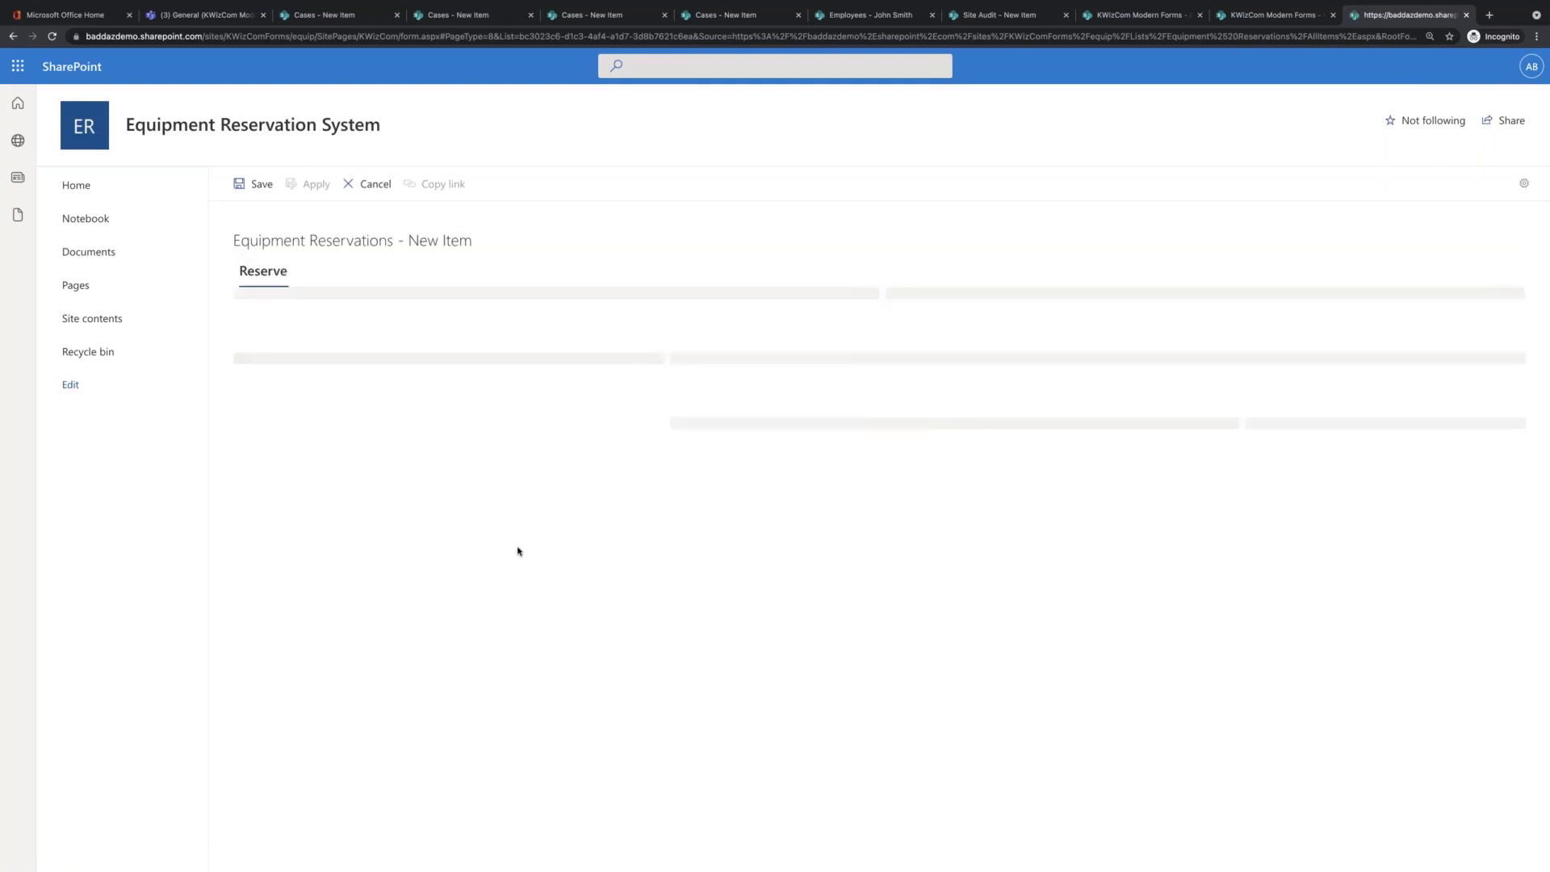
click(253, 332)
click(336, 467)
click(898, 327)
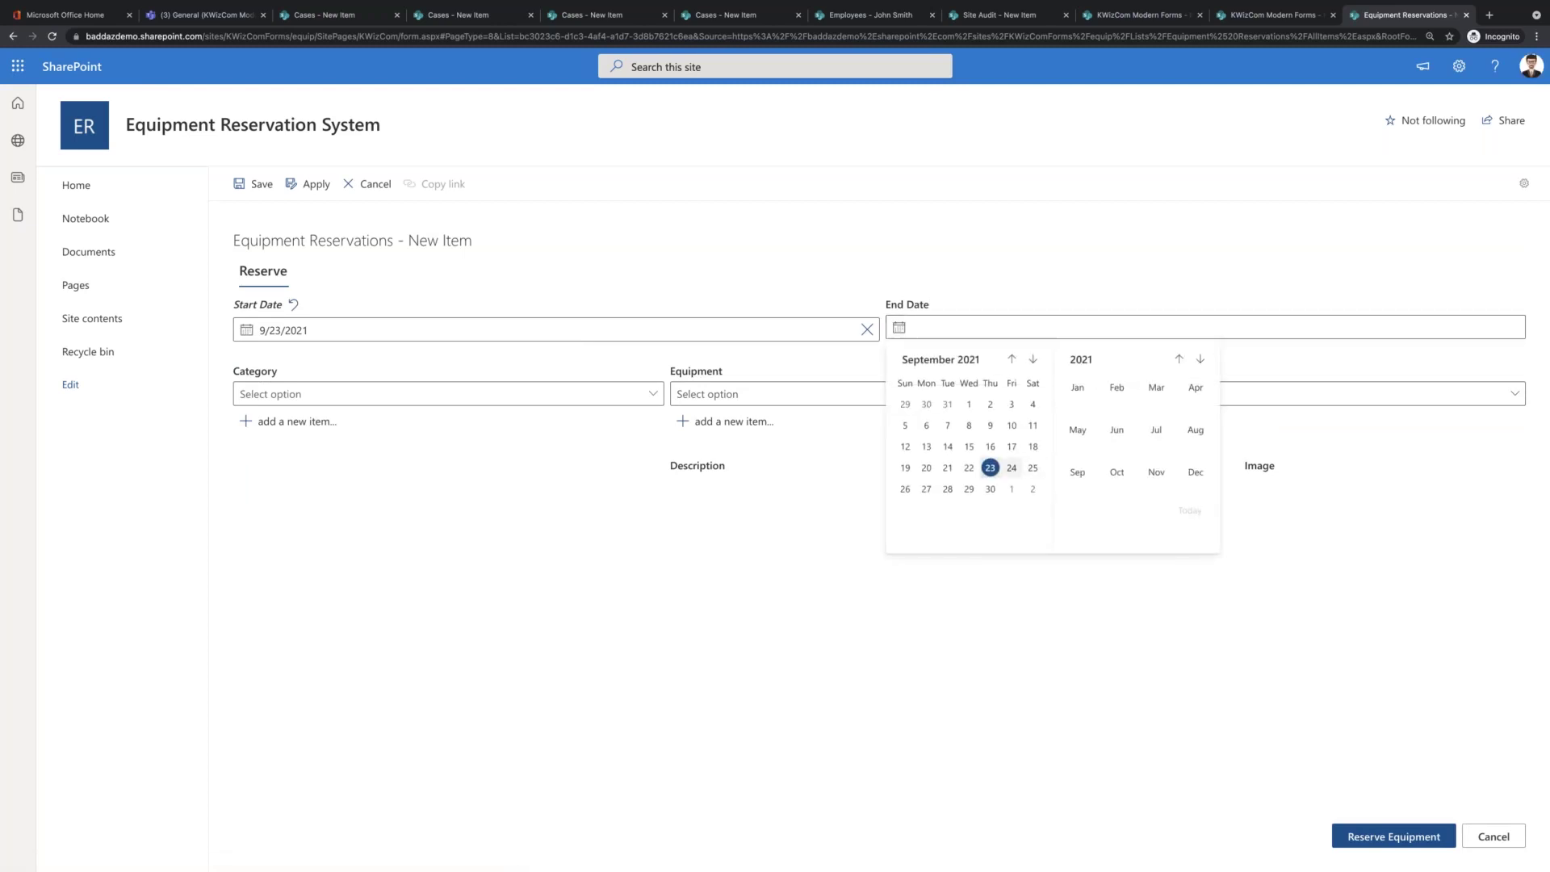
click(1019, 470)
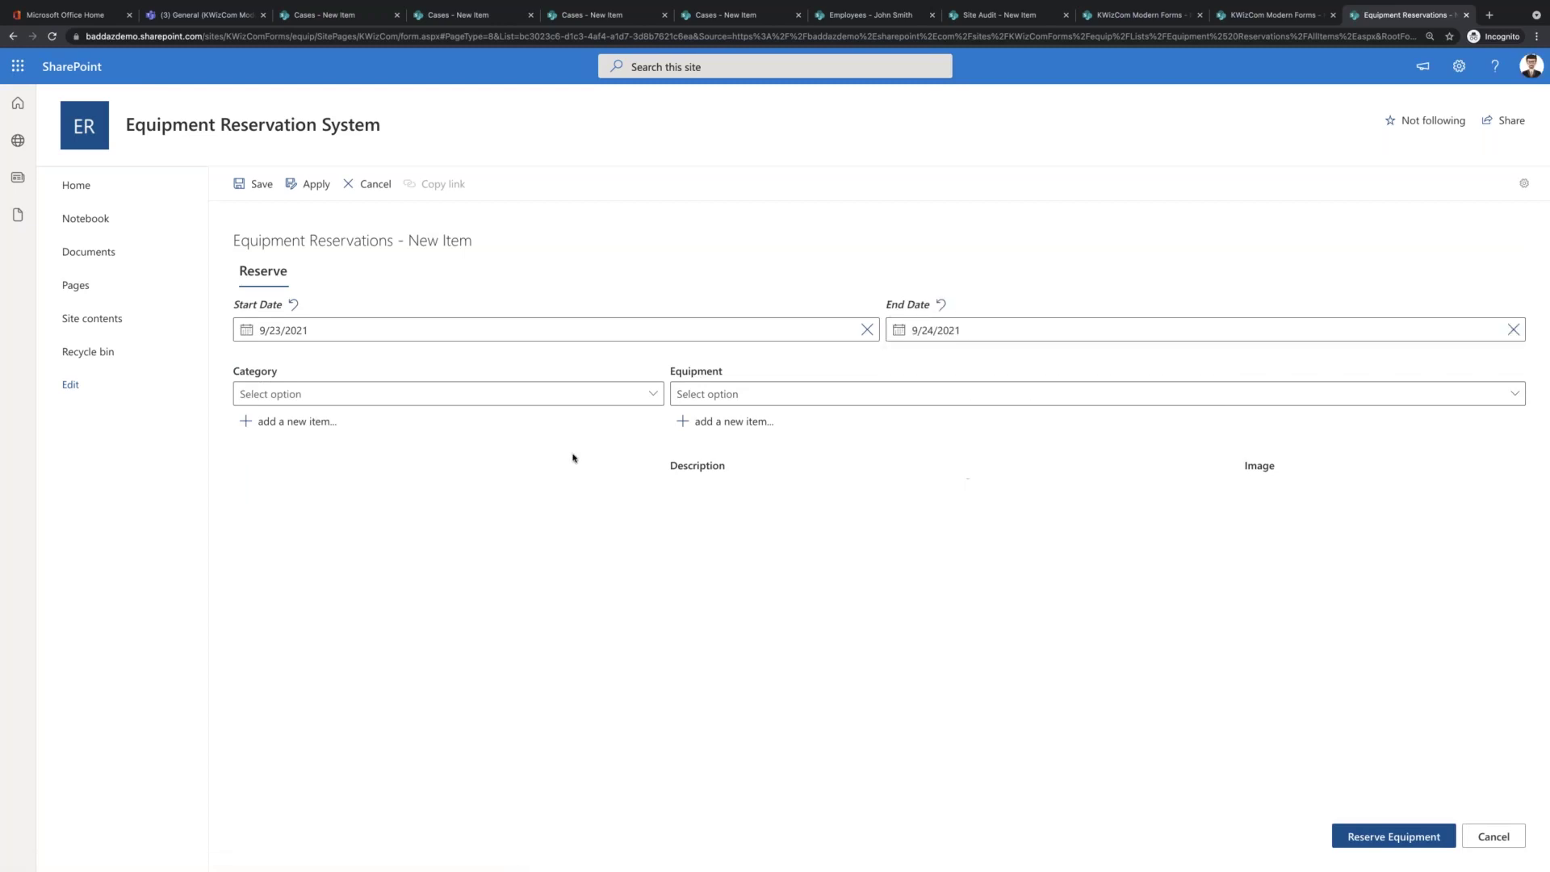
- Choose the Carpet Cleaners category and the Carpet Spot Cleaner and Stair Detailer as the reserved equipment
click(435, 396)
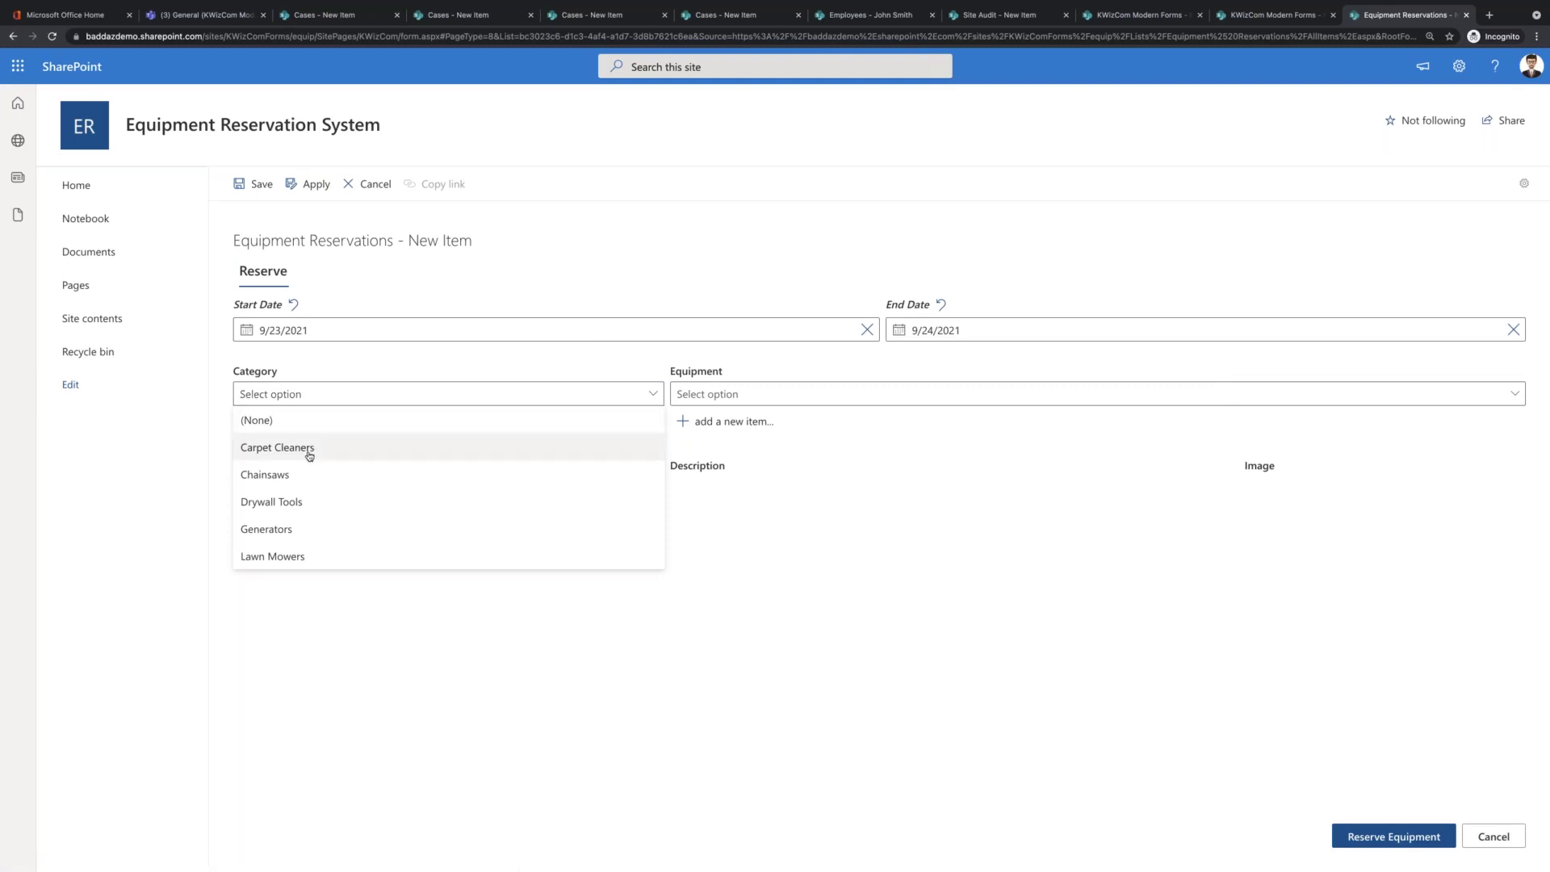
click(355, 446)
click(749, 397)
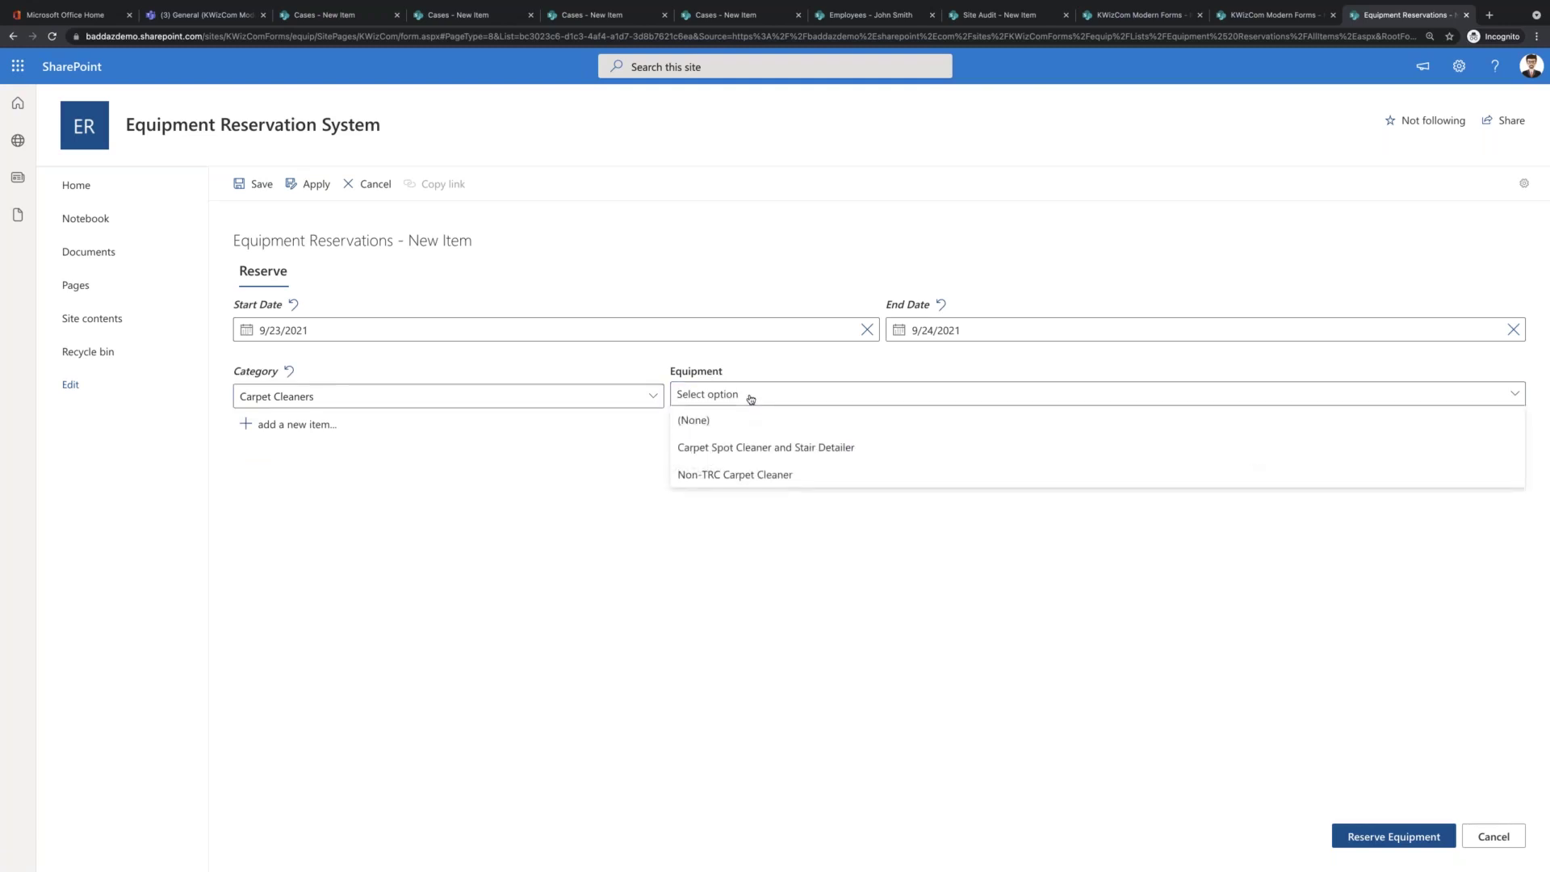
click(751, 448)
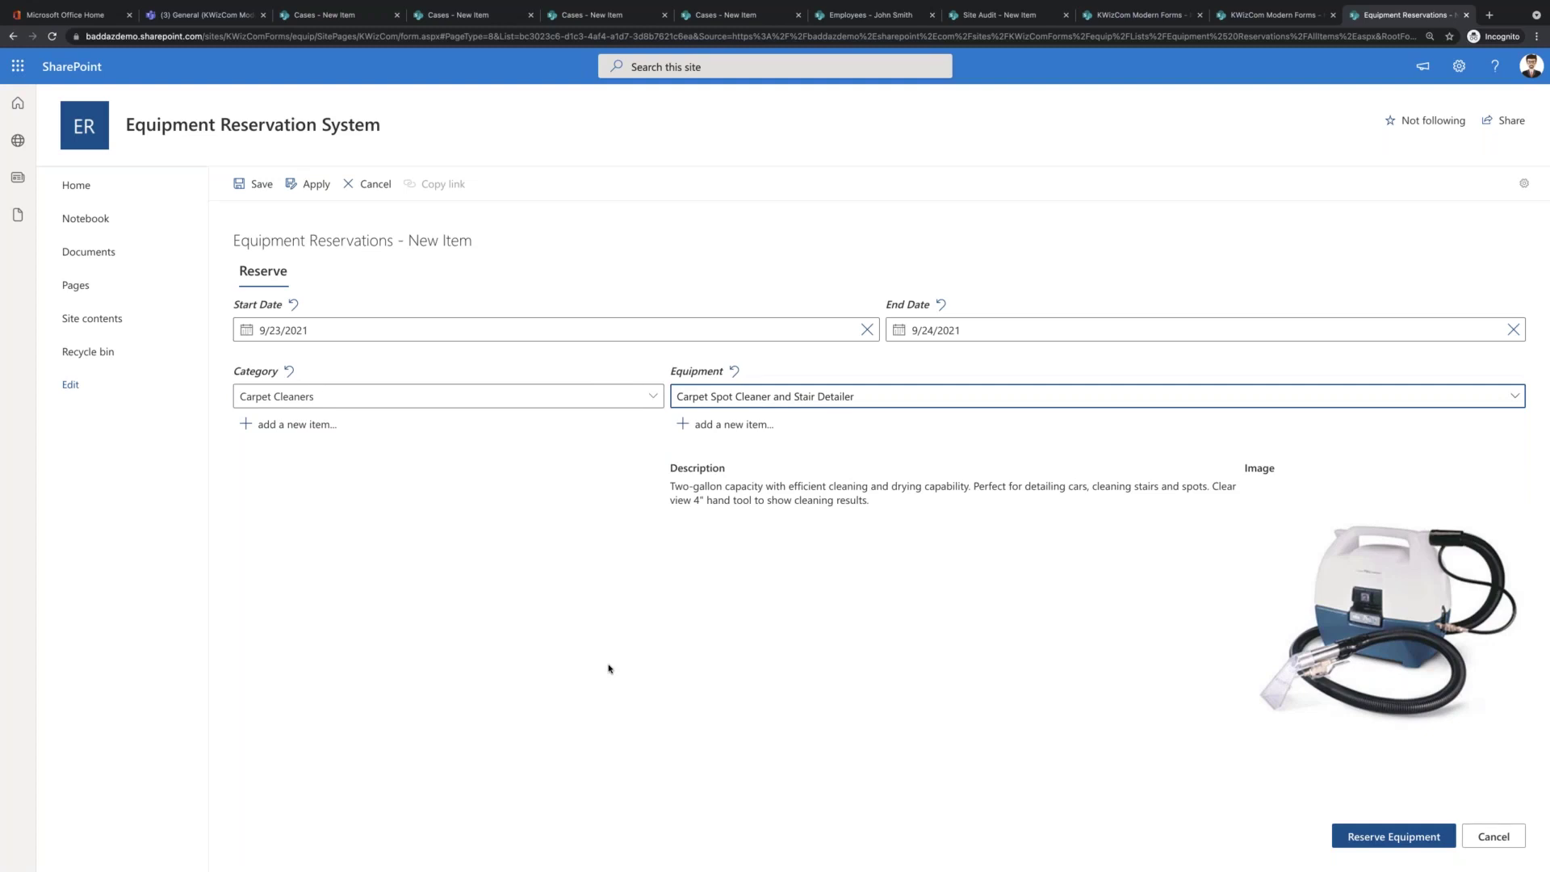
- Submit the Carpet Spot Cleaner and Stair Detailer reservation and start another new reservation in the same list
click(1393, 844)
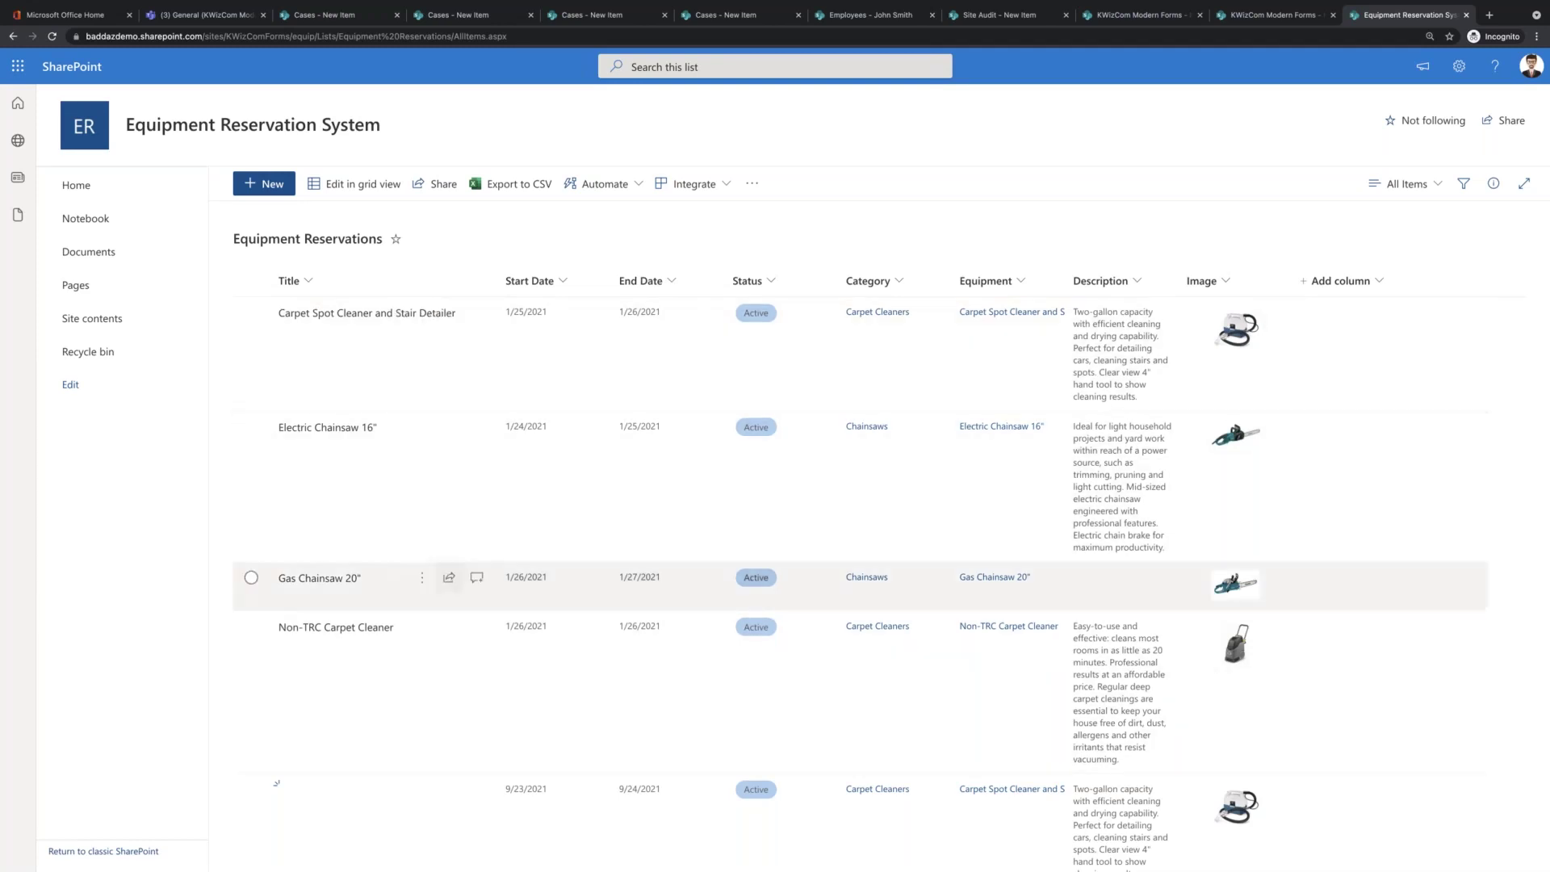
scroll(443, 613, down, 1)
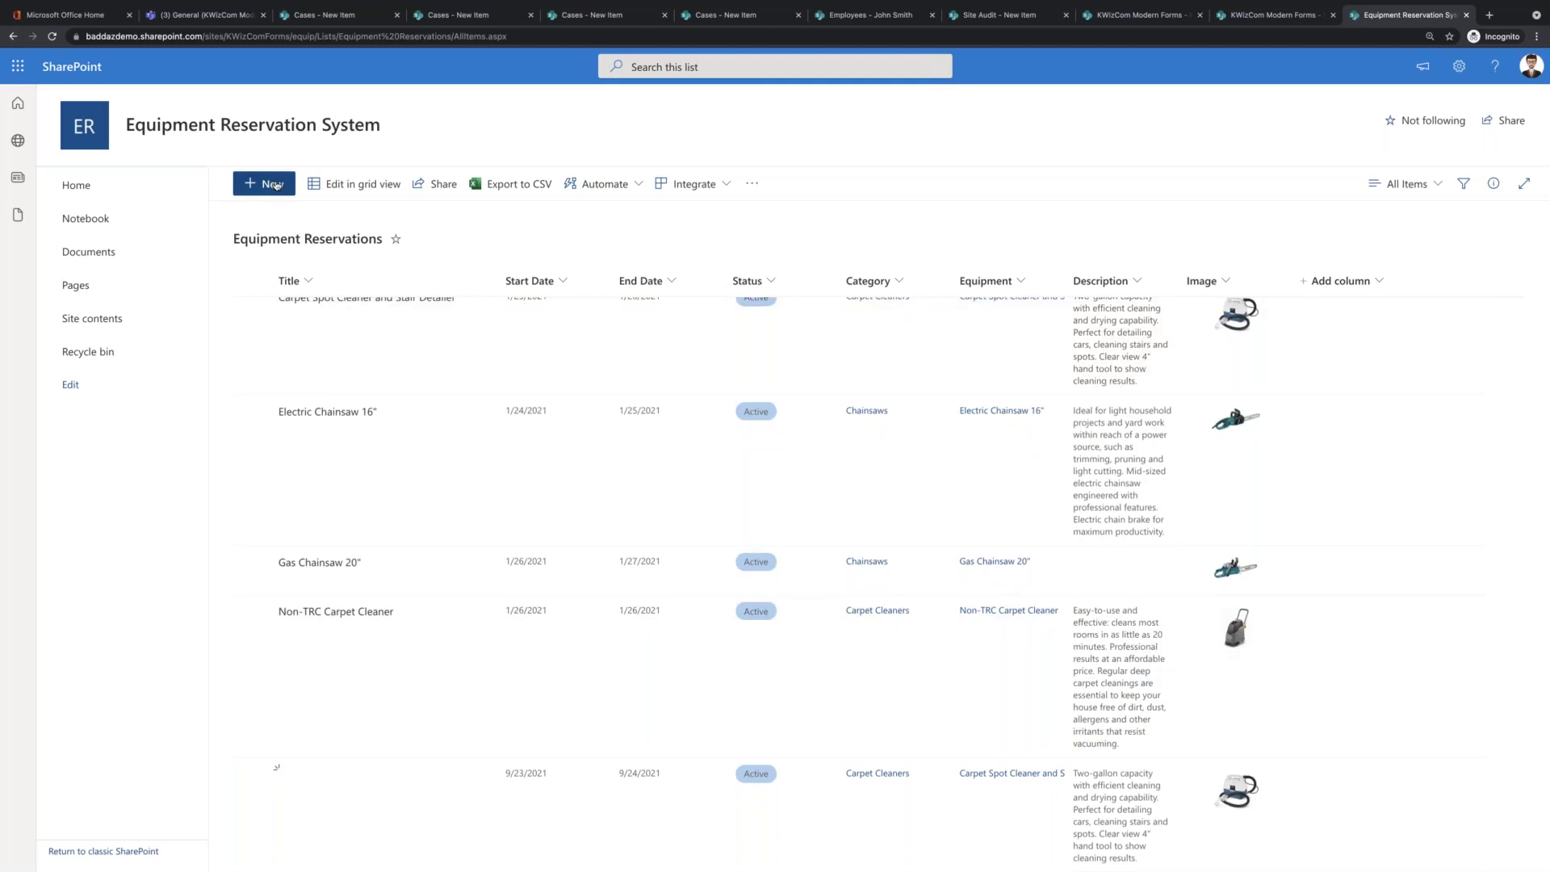
click(276, 184)
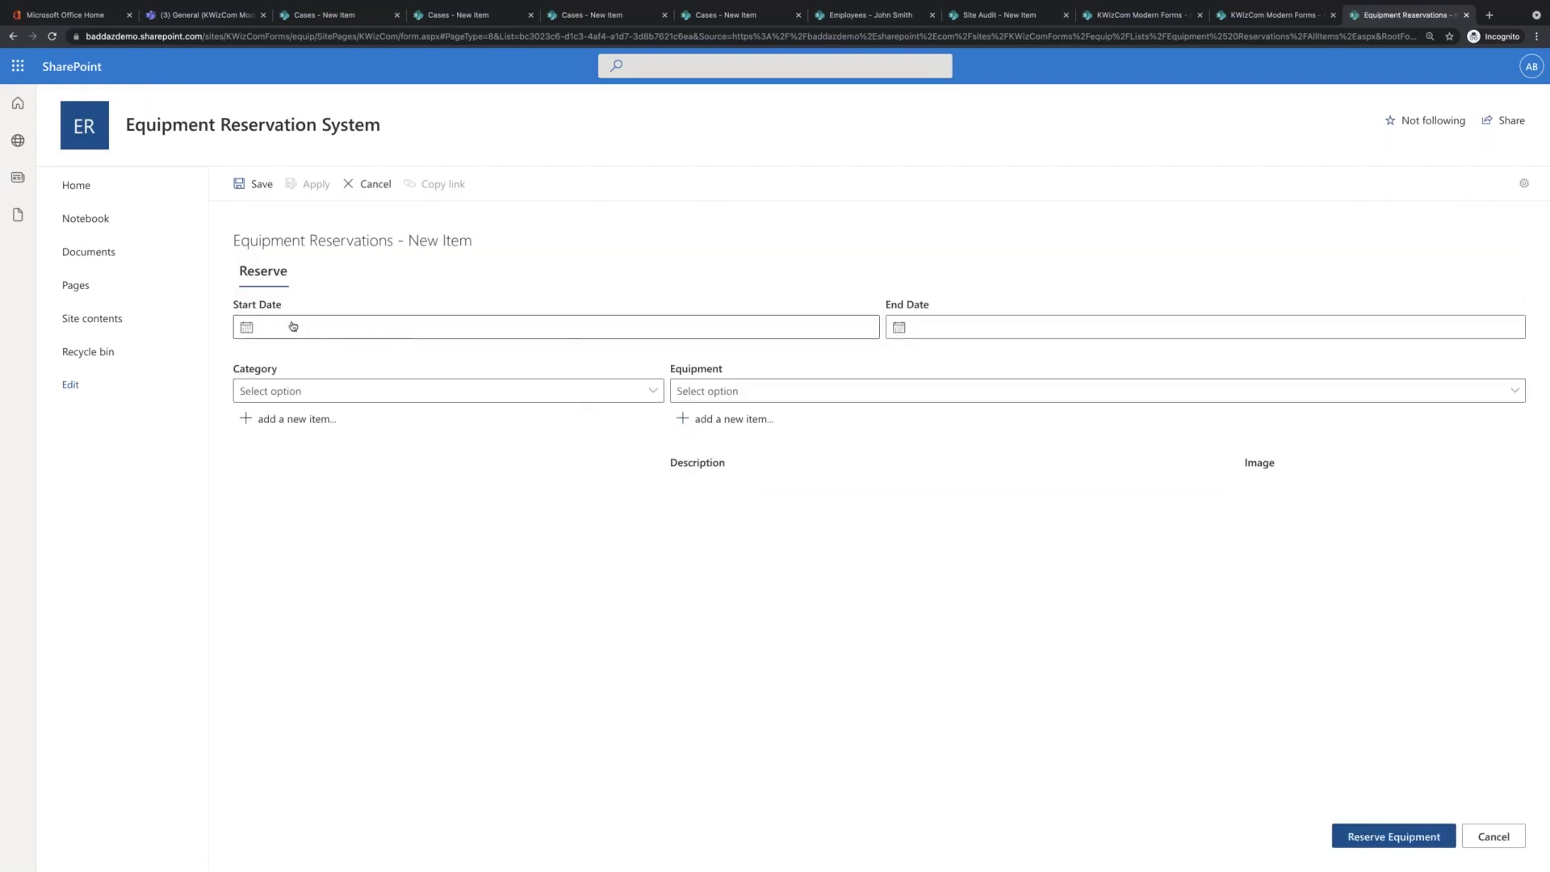
- Set both the start date and the end date of the new reservation to 9/23/2021
click(292, 326)
click(338, 468)
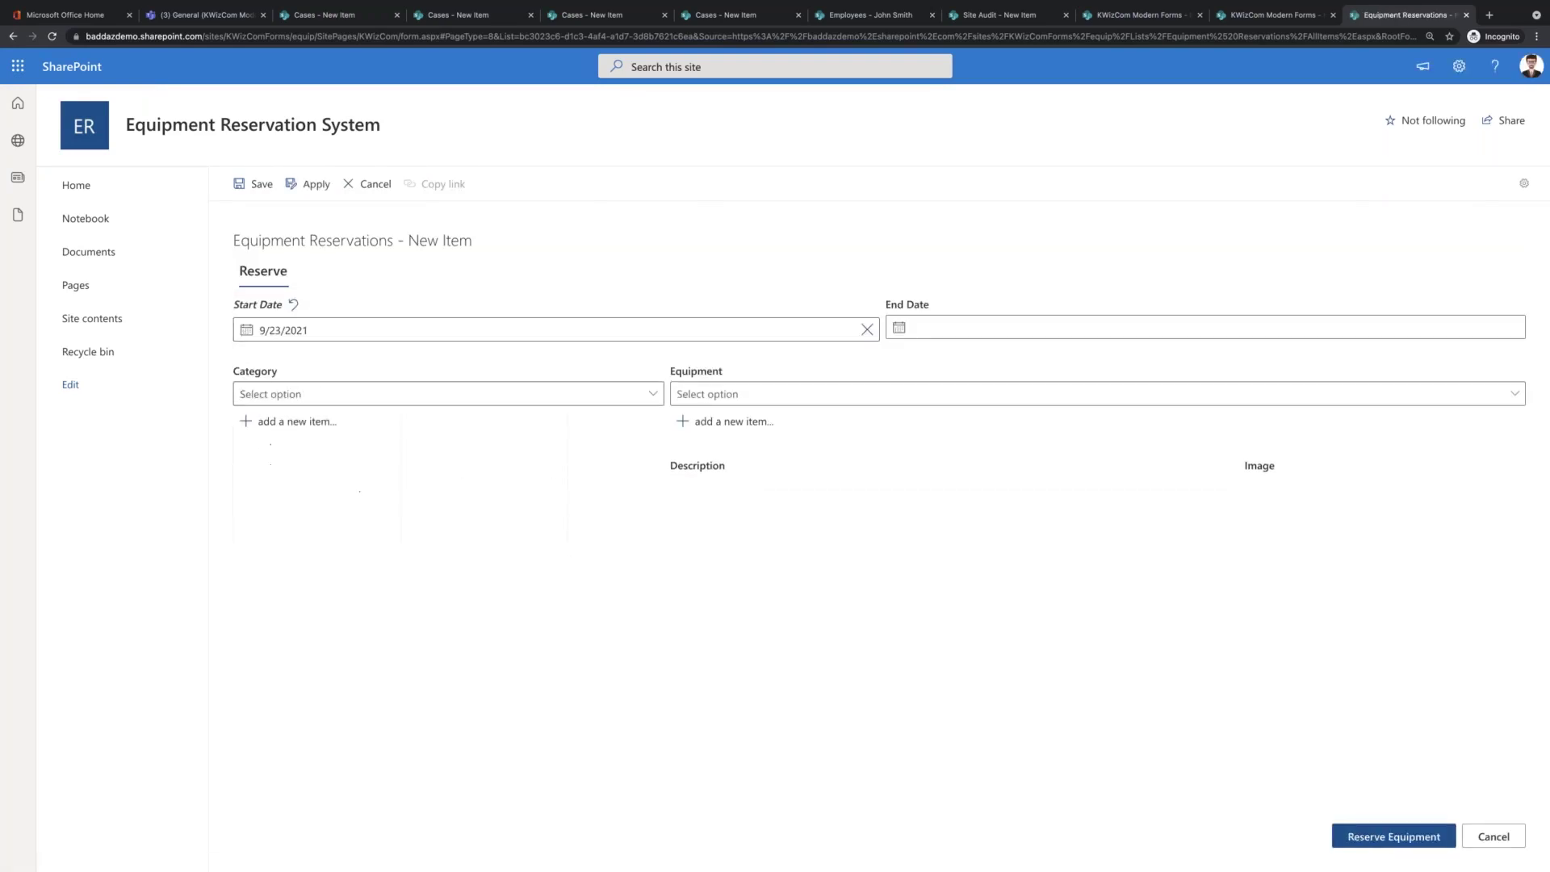
click(905, 333)
click(989, 467)
- Choose the Carpet Cleaners category and check which equipment is available for the chosen dates
click(602, 394)
click(434, 449)
click(821, 396)
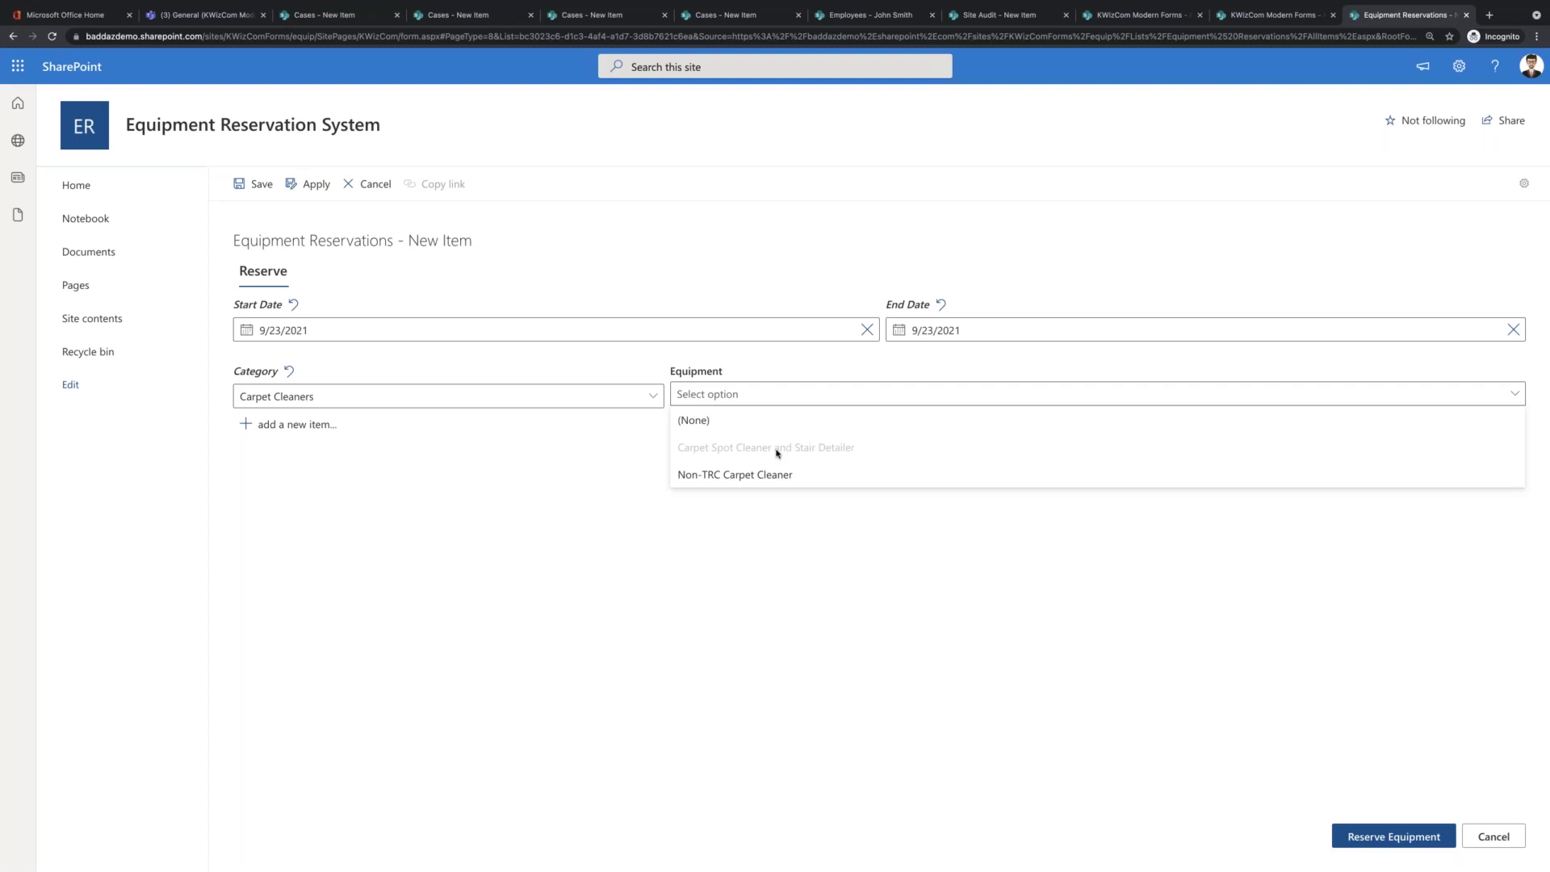
- Open the Equipment Reservations form's custom script and compare its lookup-columns block with the available sample for getting additional columns from a lookup item
click(1524, 183)
click(1452, 295)
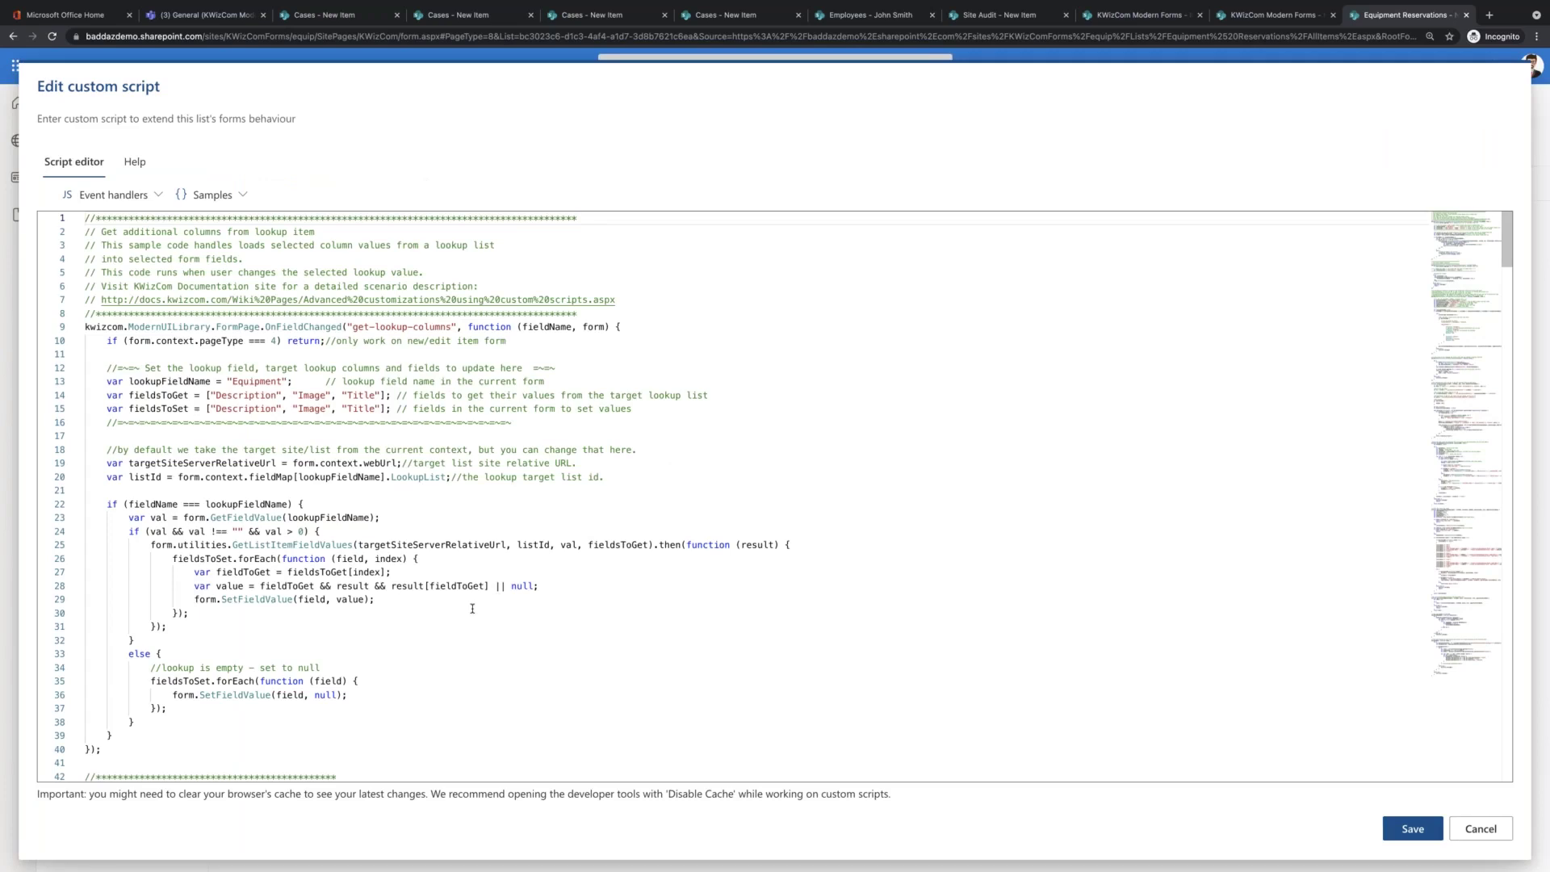
click(85, 218)
drag(85, 217, 197, 771)
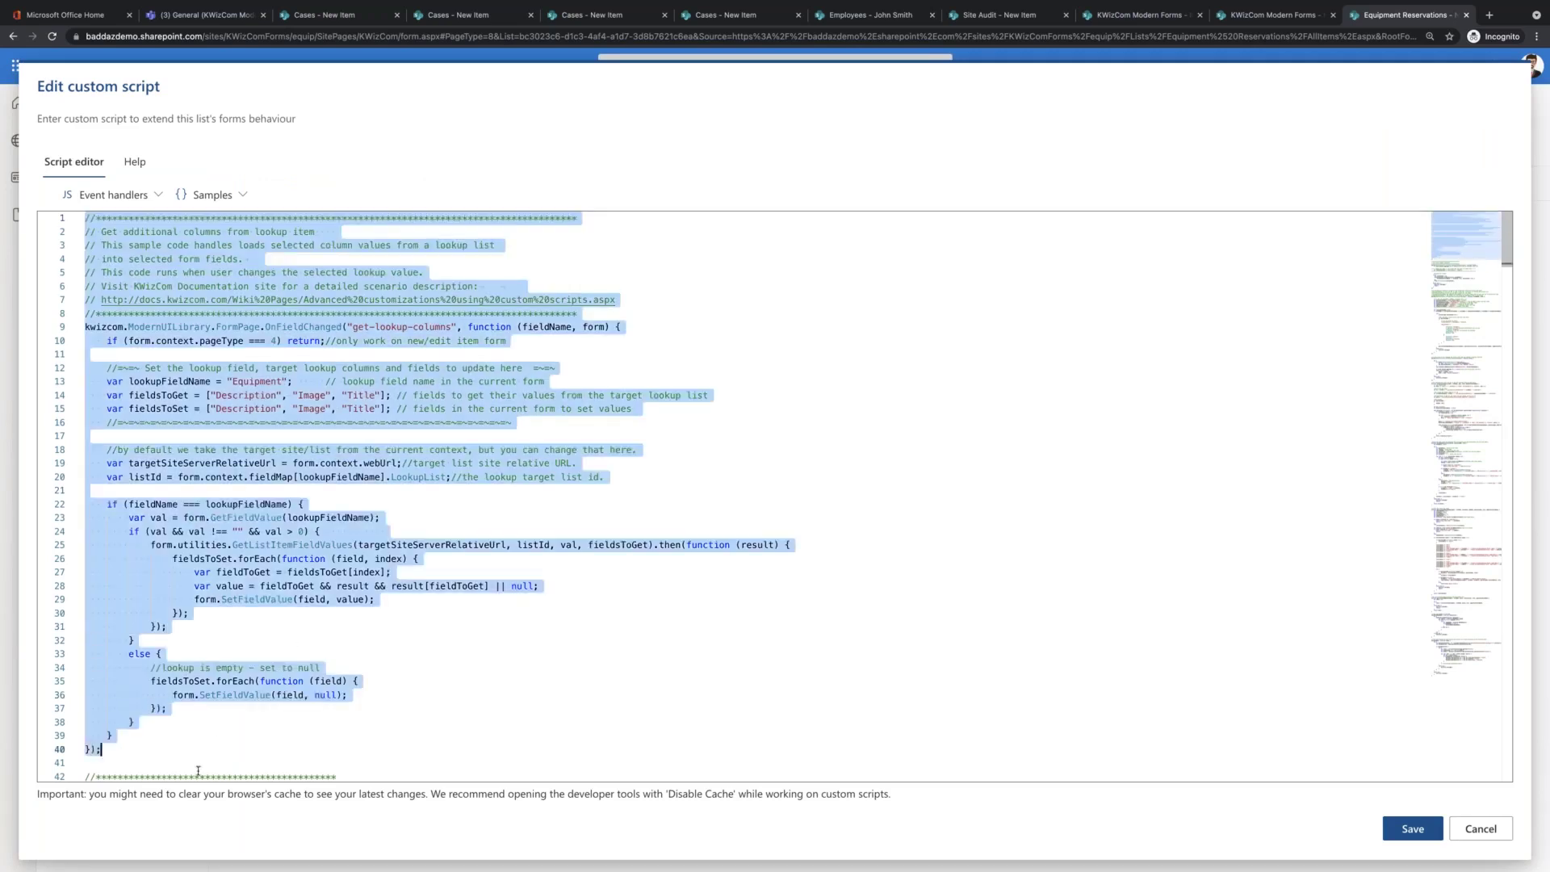
scroll(198, 726, down, 5)
scroll(220, 616, up, 5)
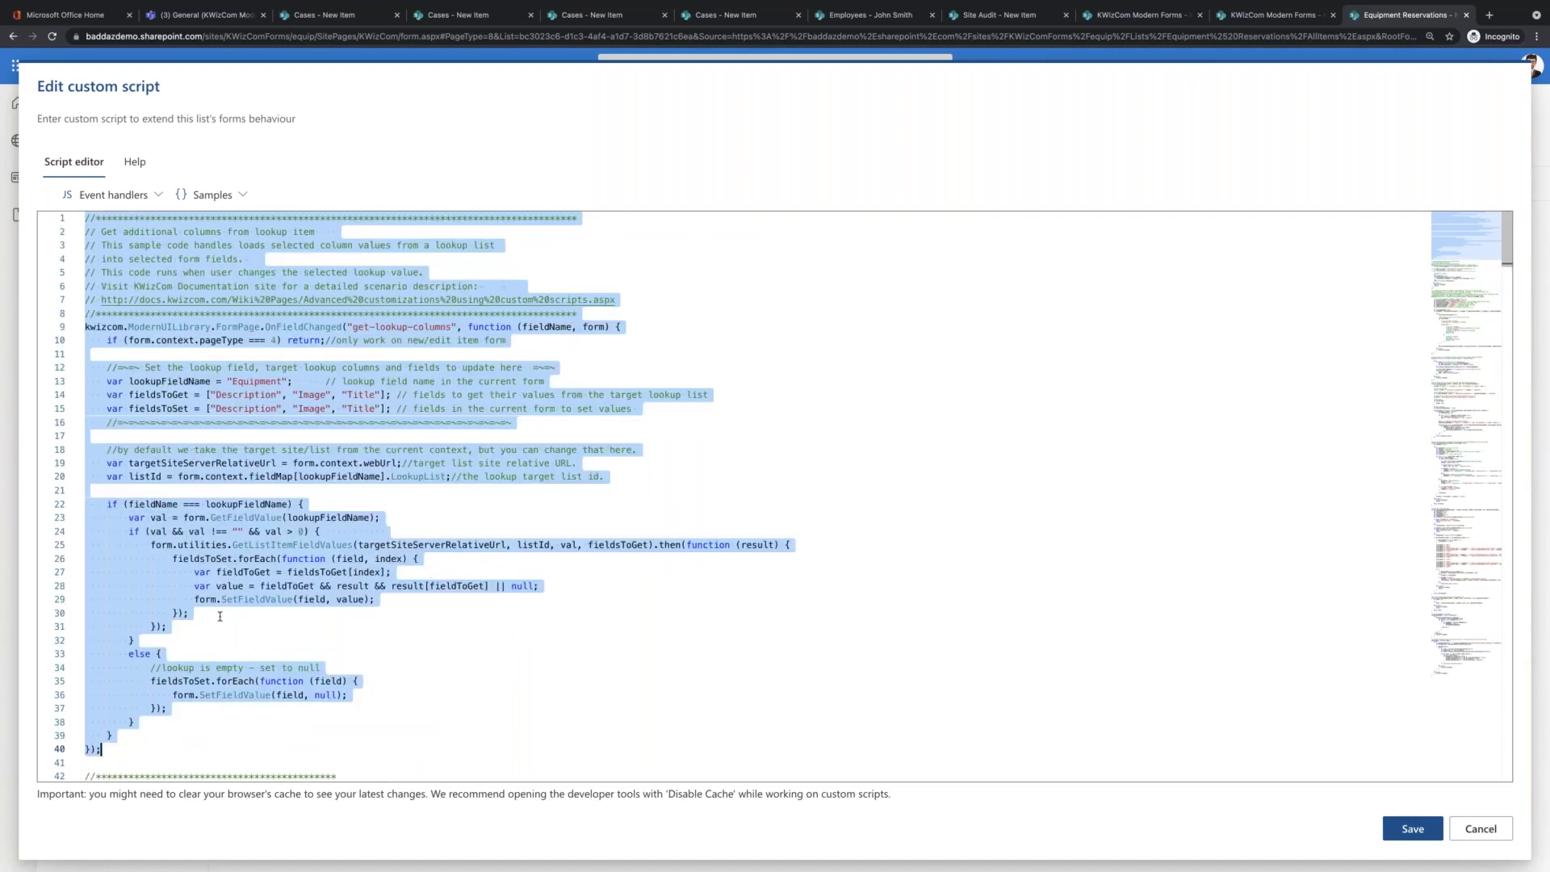
click(234, 197)
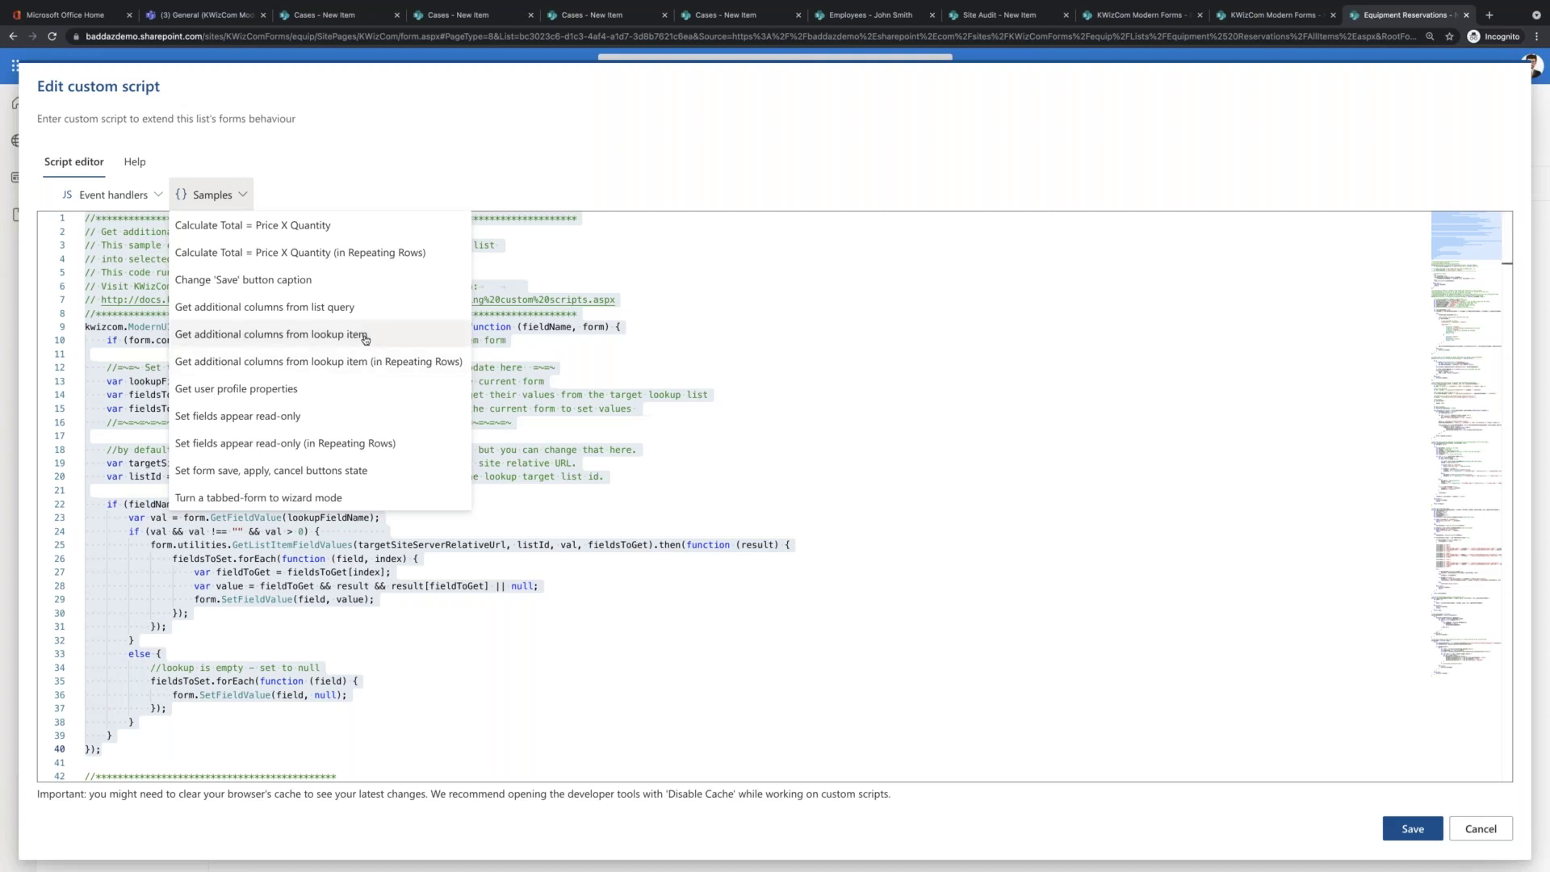
click(581, 288)
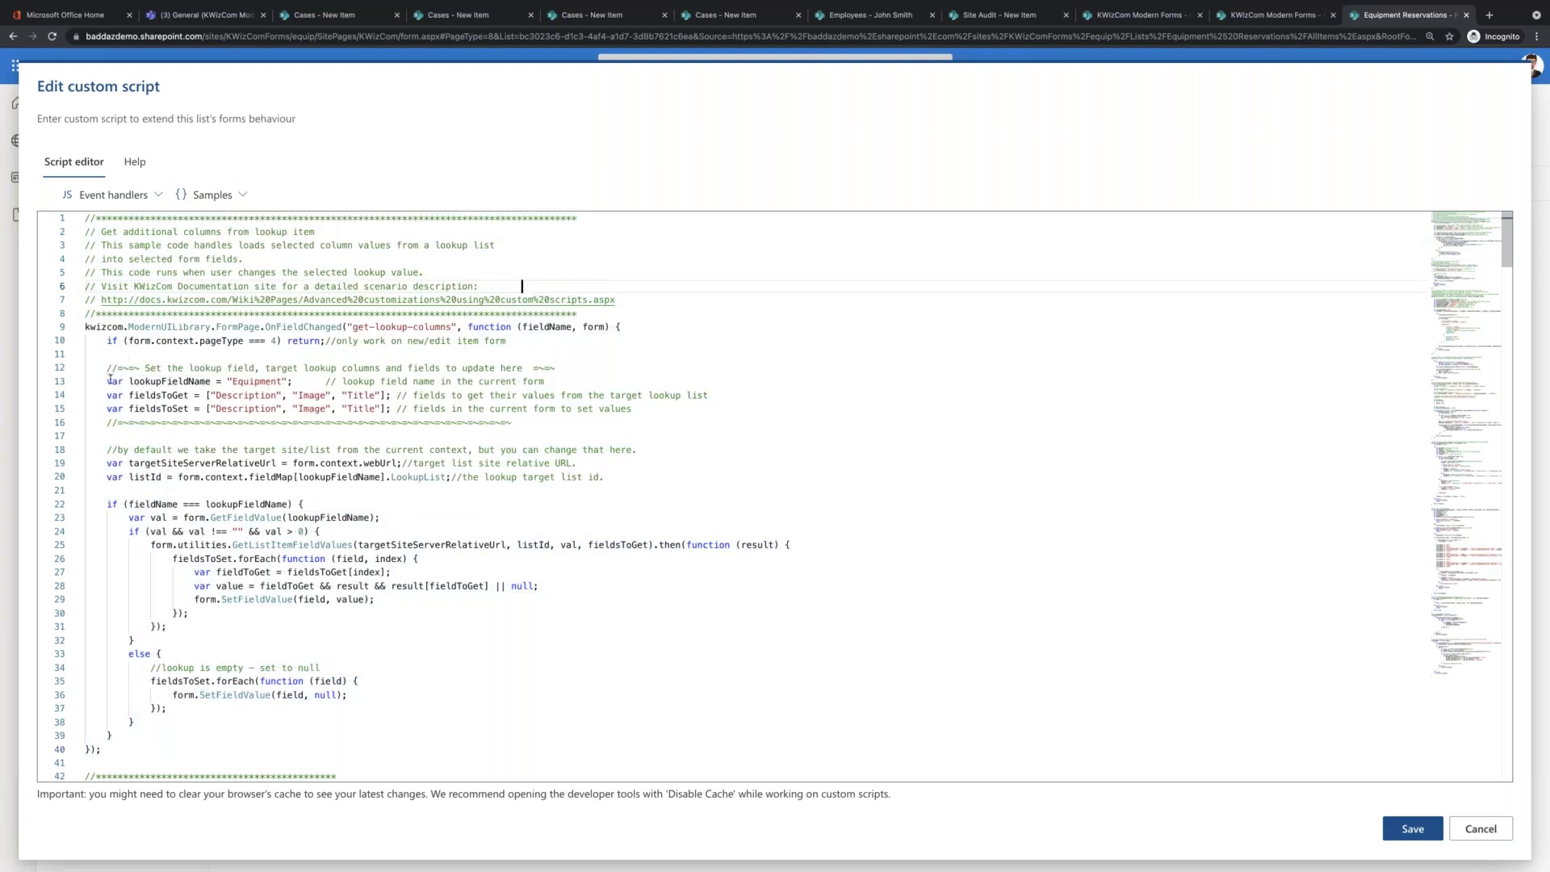
- Examine the script's lookup field name and the lists of fields to get from the lookup list and set in the form
drag(107, 381, 299, 381)
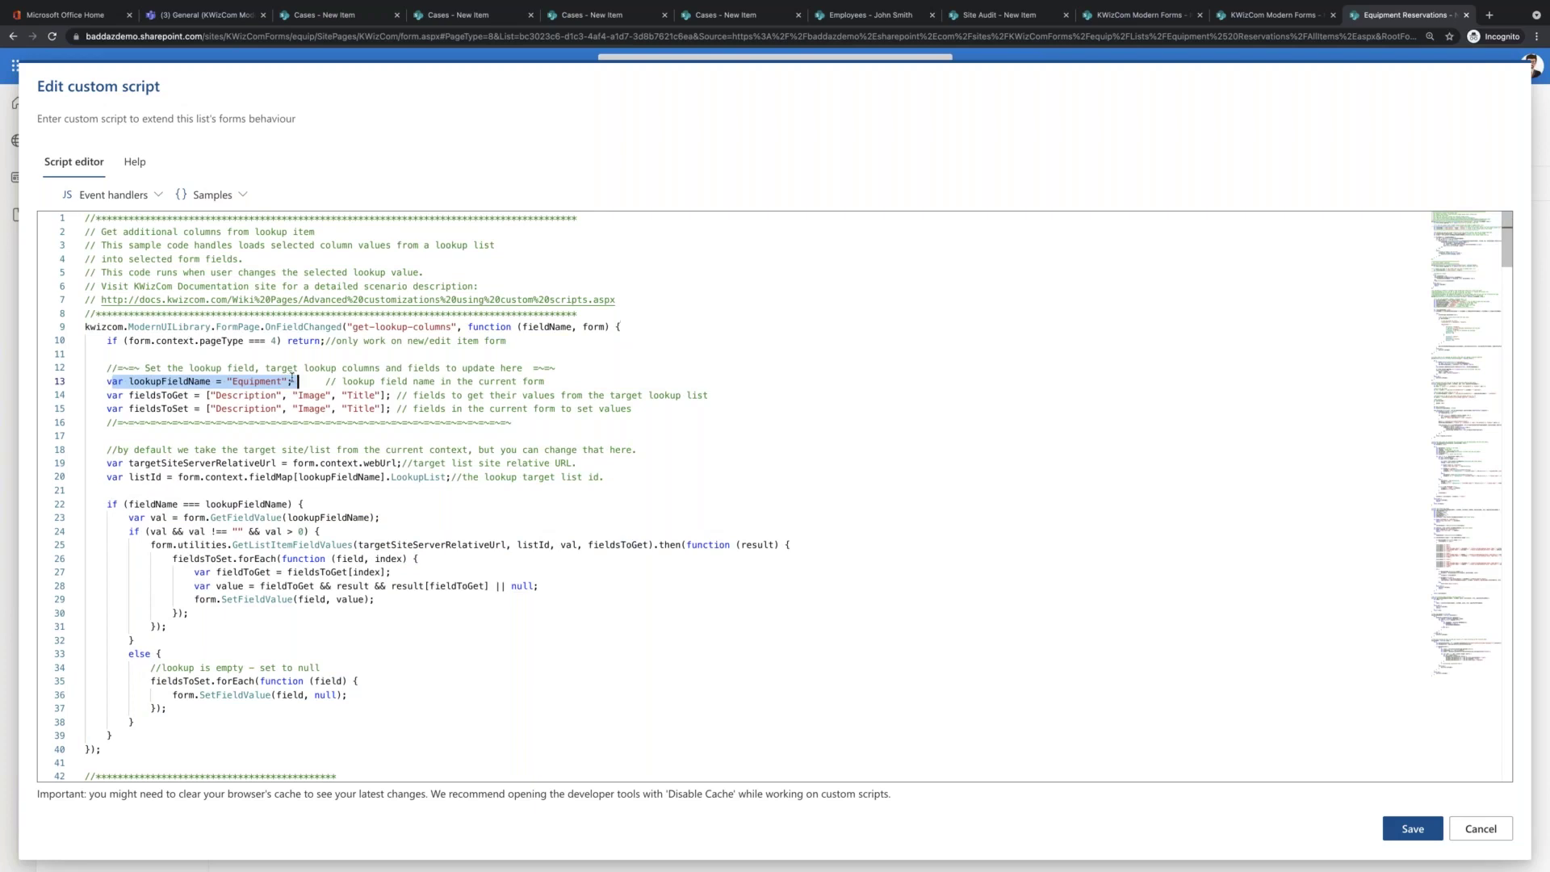
double_click(257, 382)
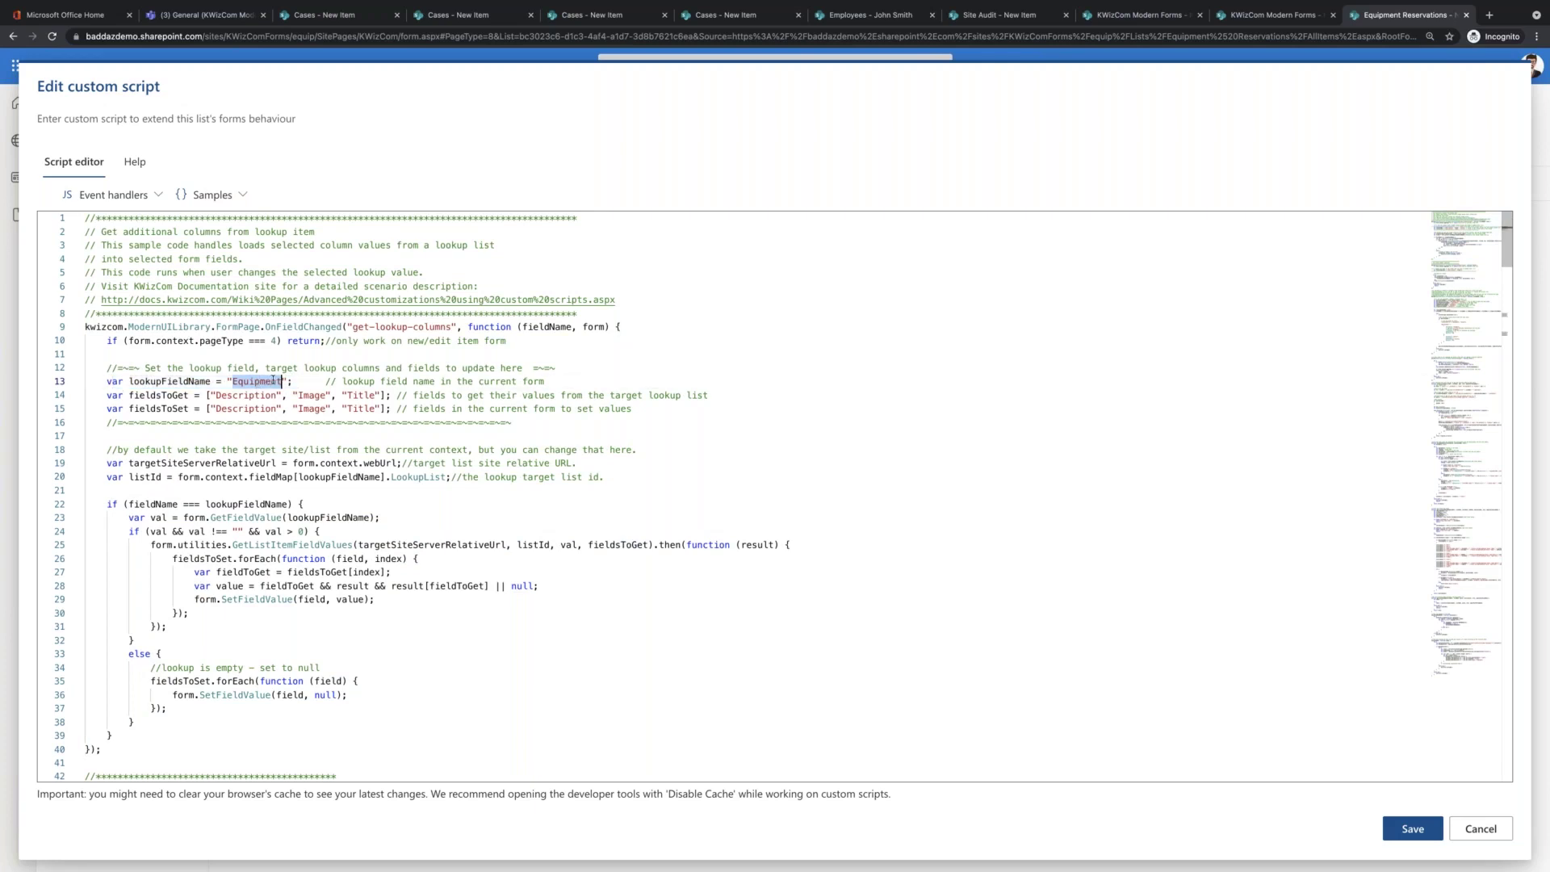
drag(212, 396, 381, 396)
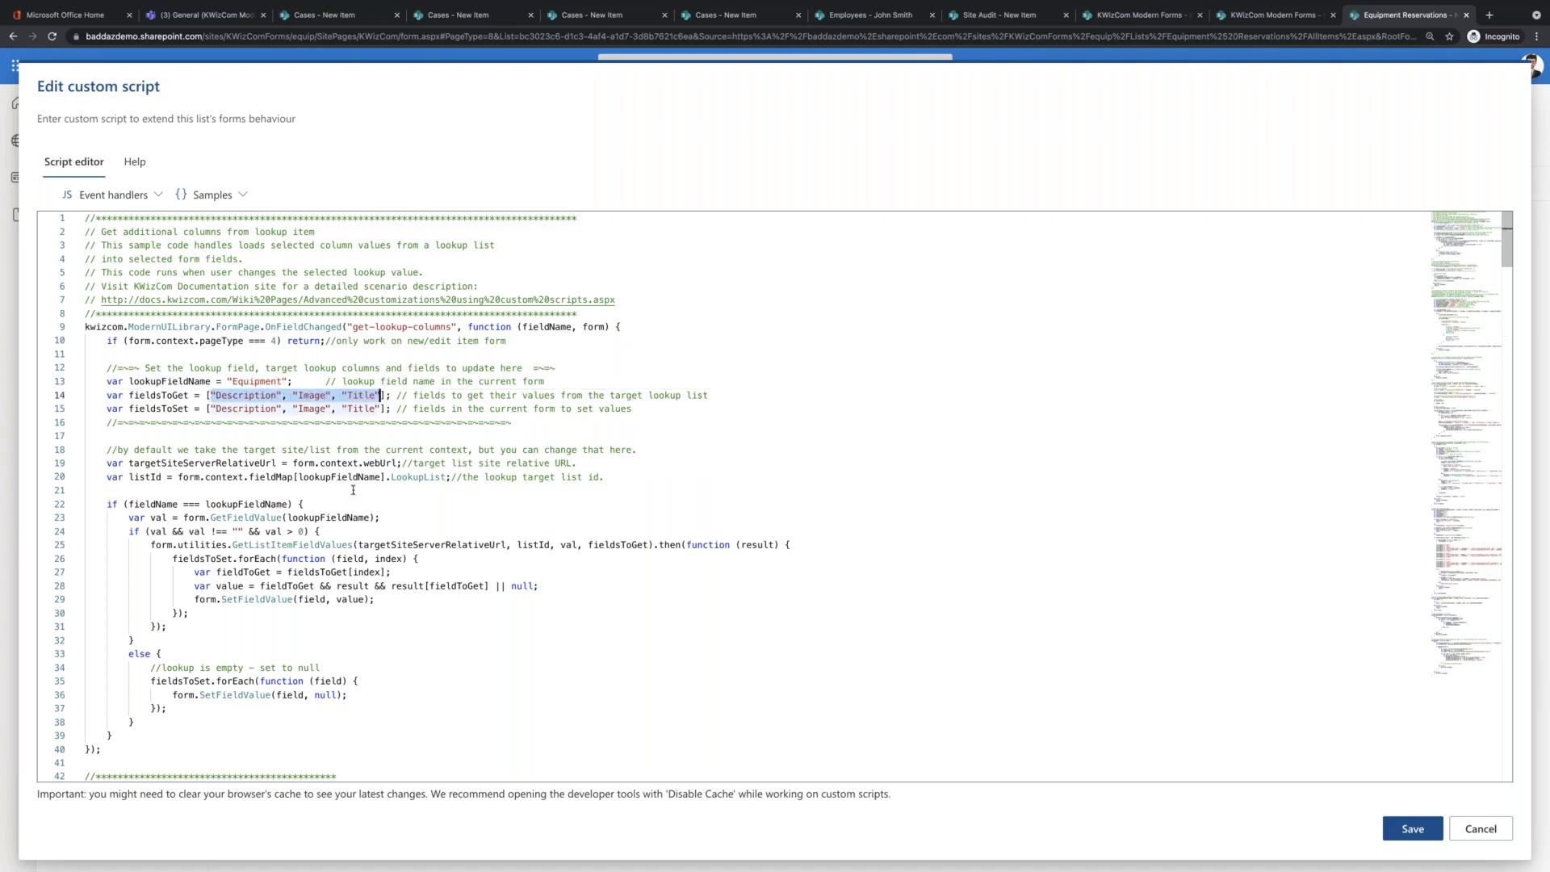
drag(210, 408, 380, 409)
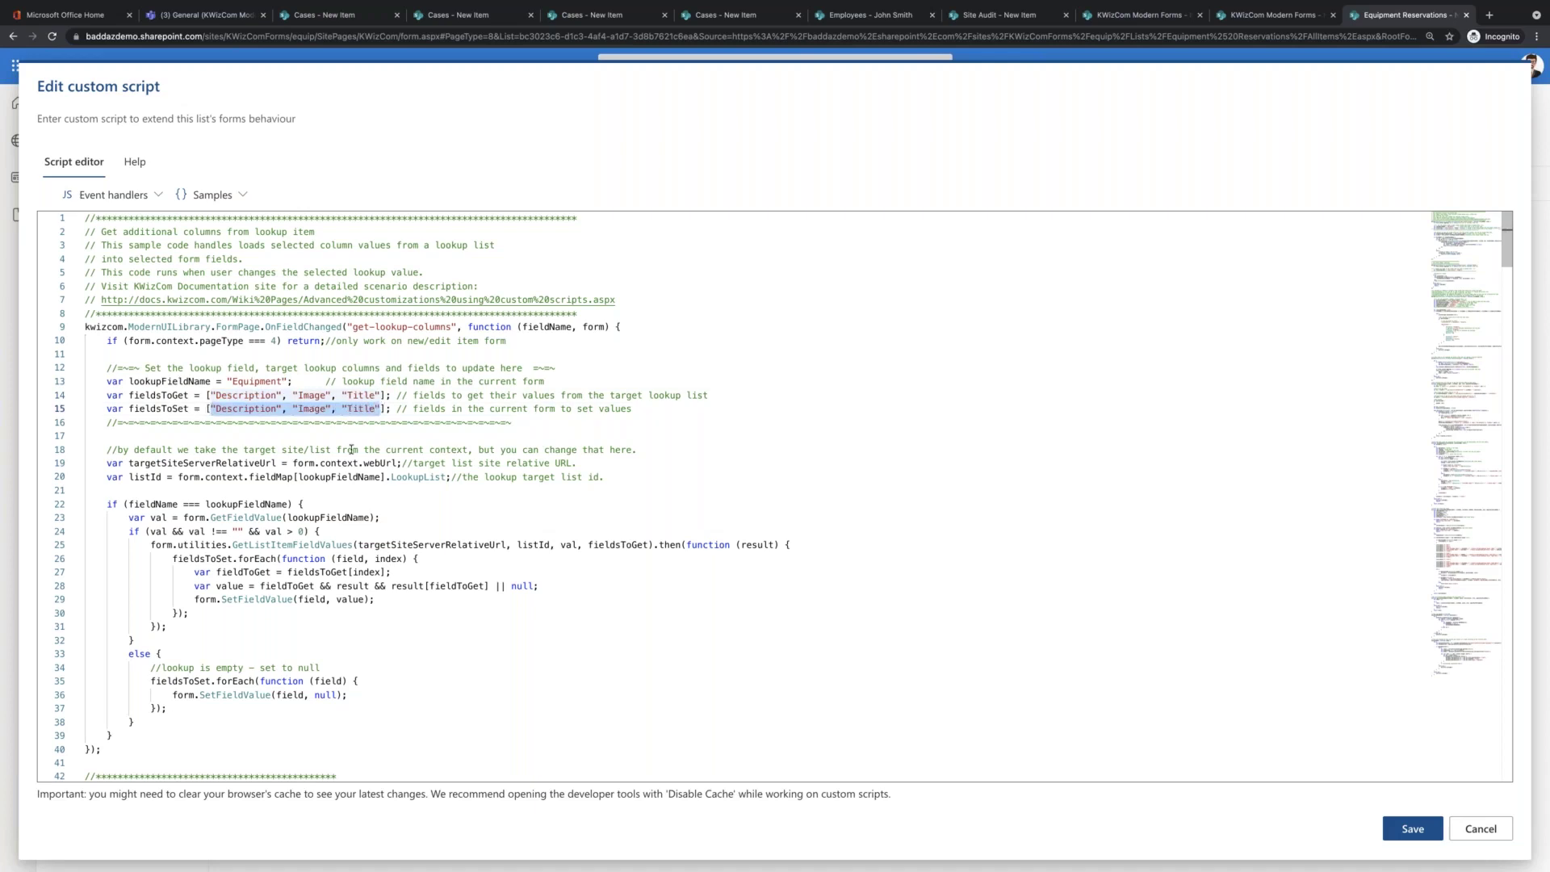